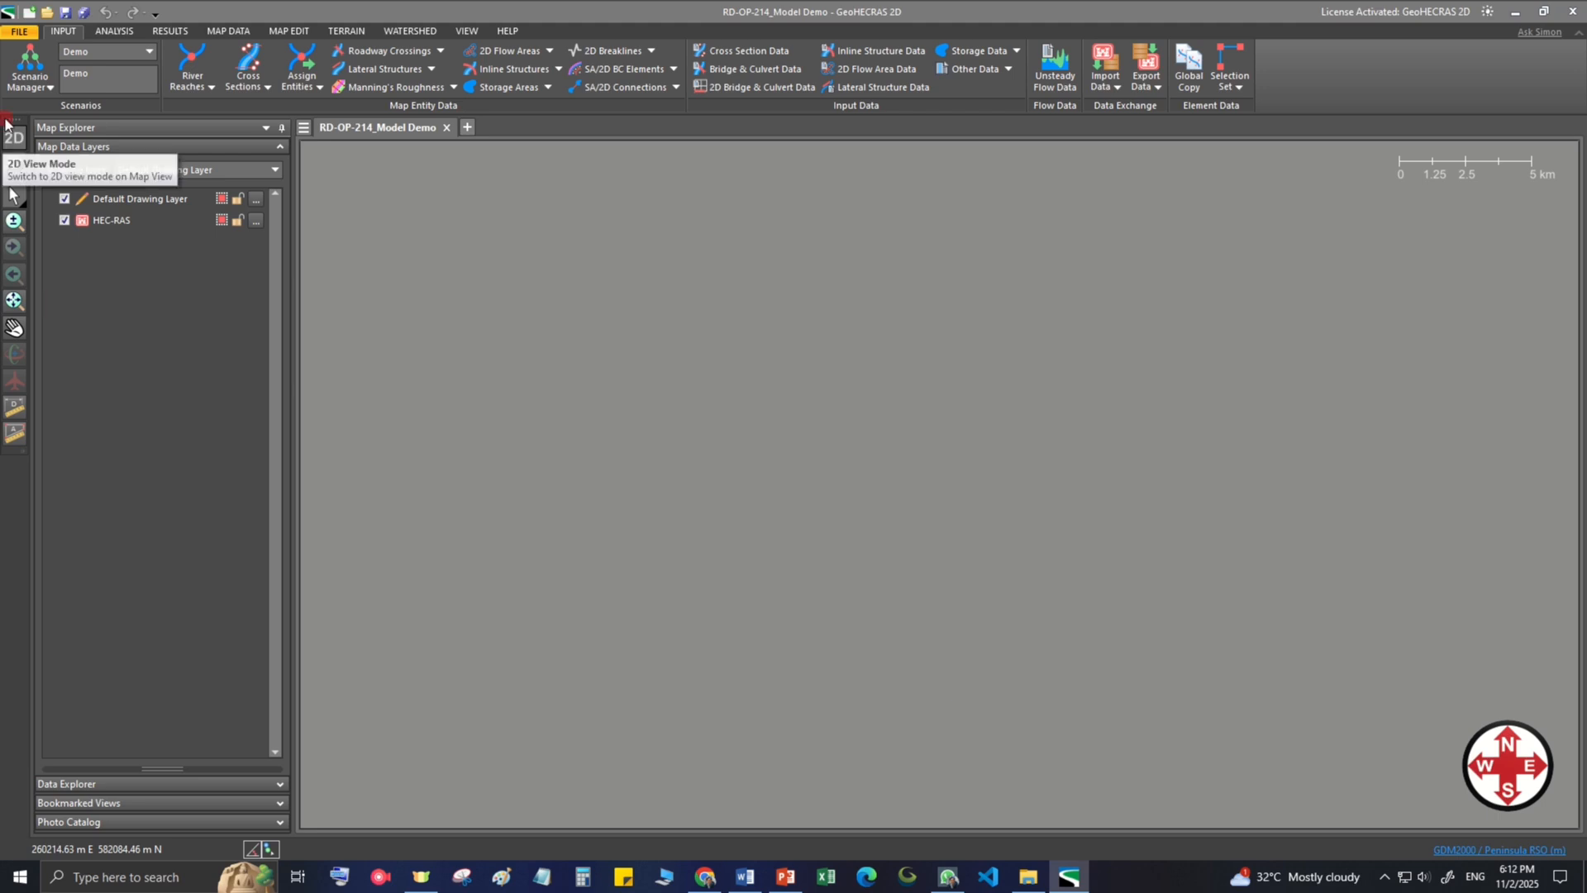
Step: Select the GDM2000 / Peninsula RSO map coordinate system for Malaysia in South-Eastern Asia, and return to the map view
left_click(21, 33)
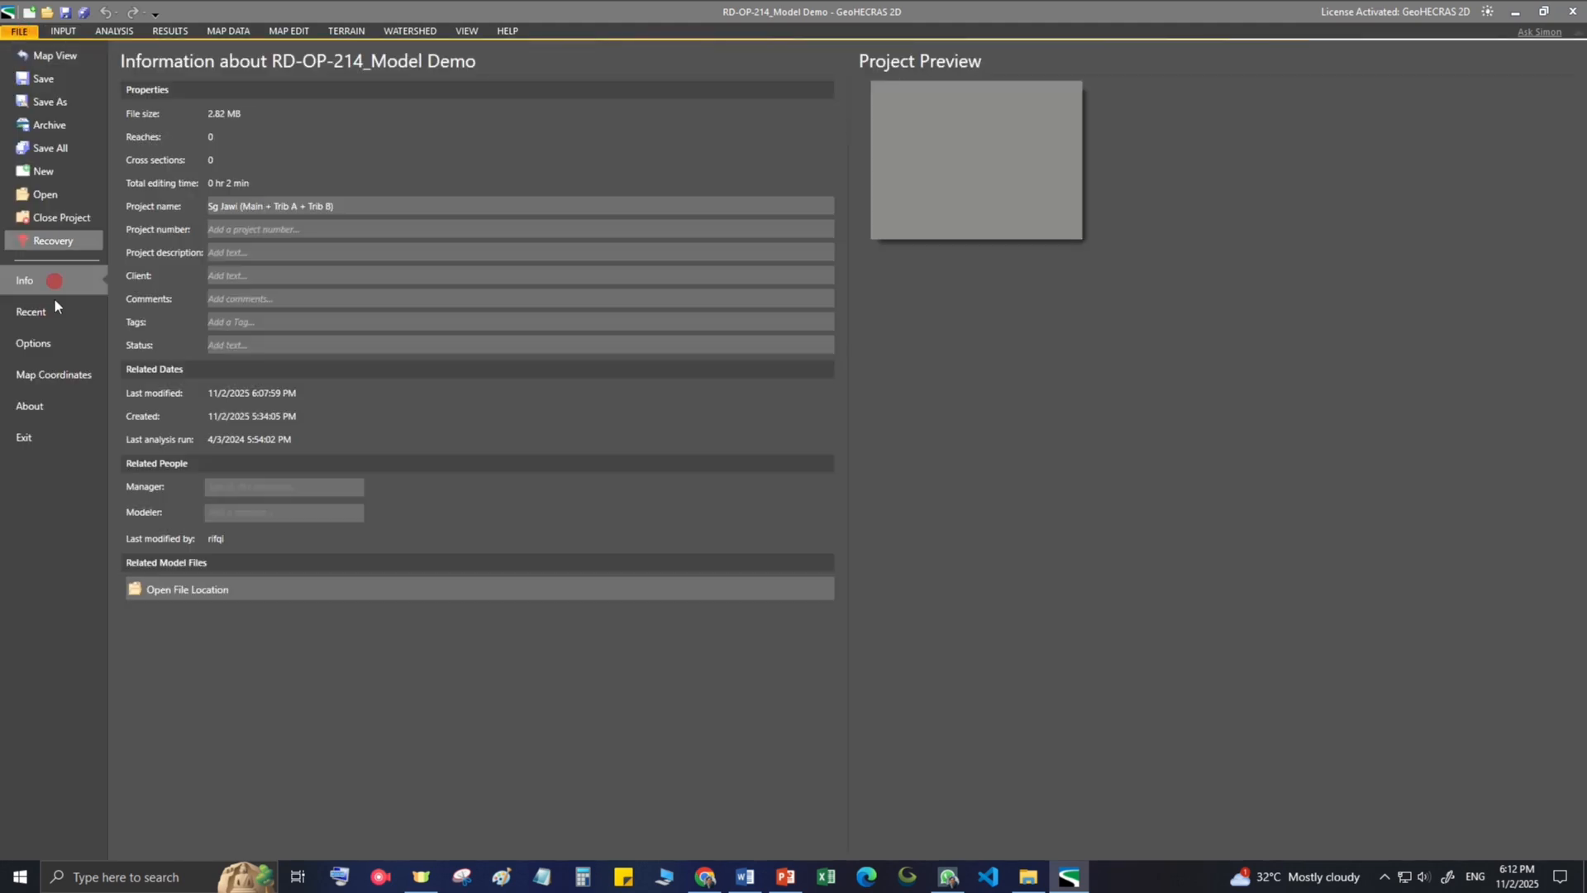
left_click(56, 374)
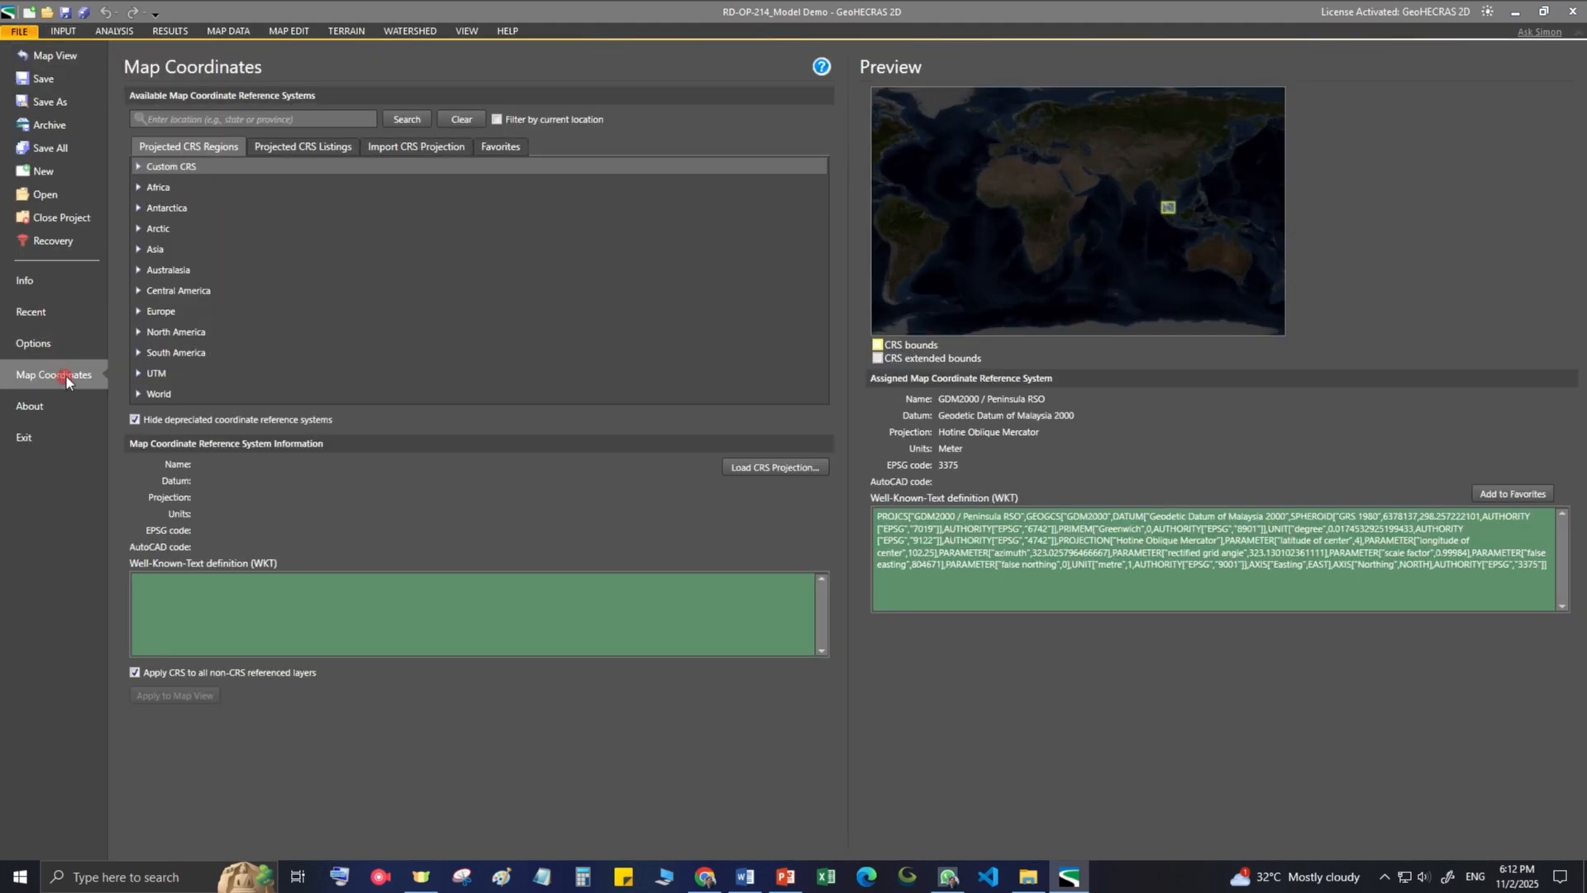
double_click(175, 247)
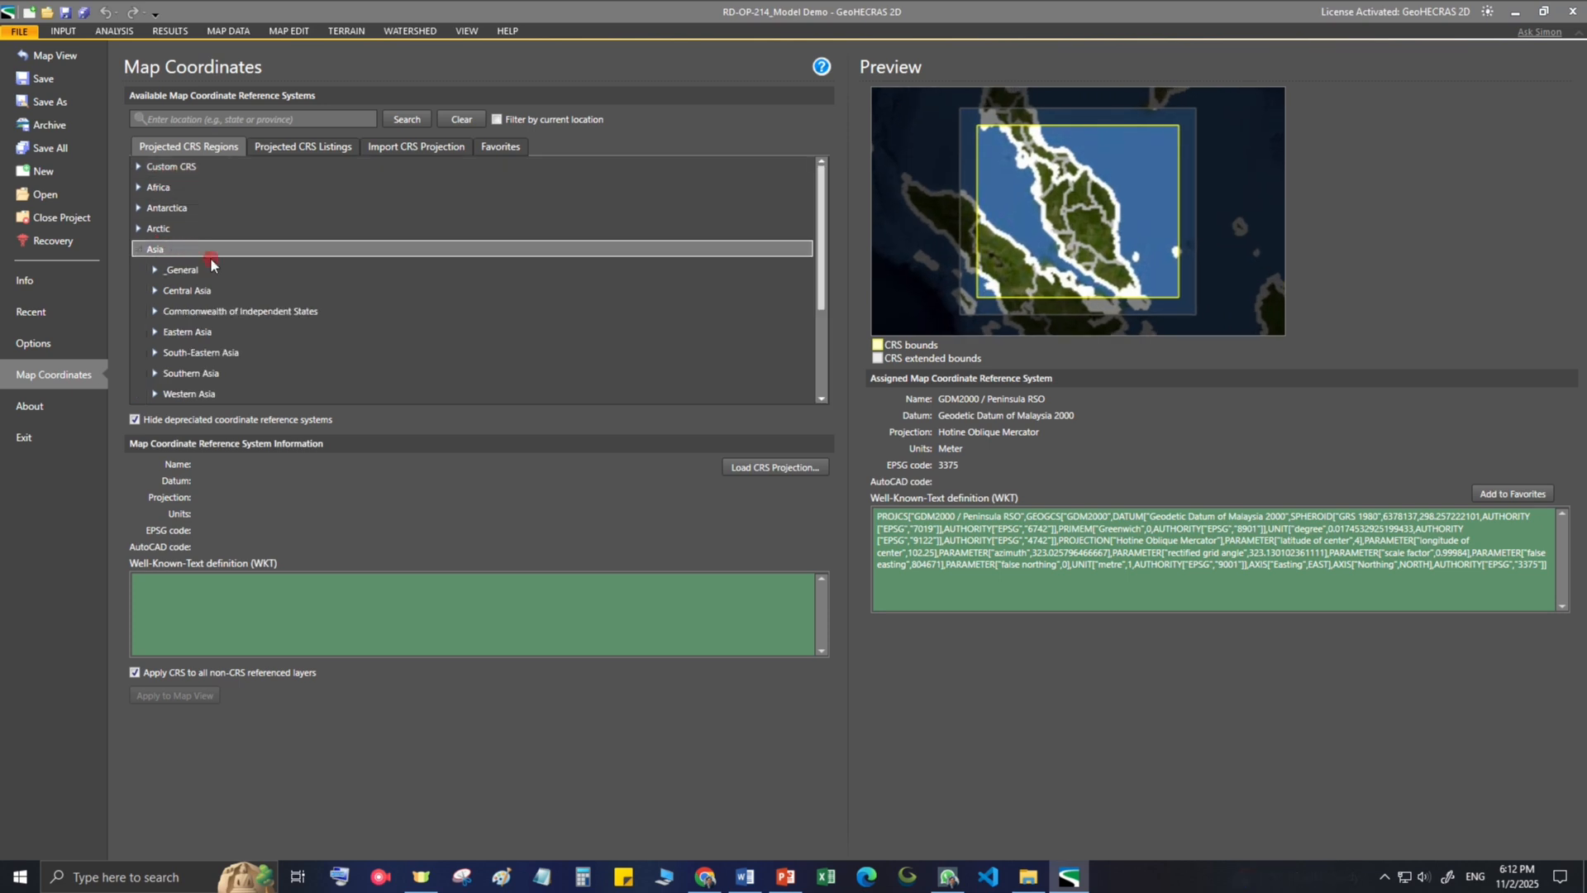
double_click(272, 353)
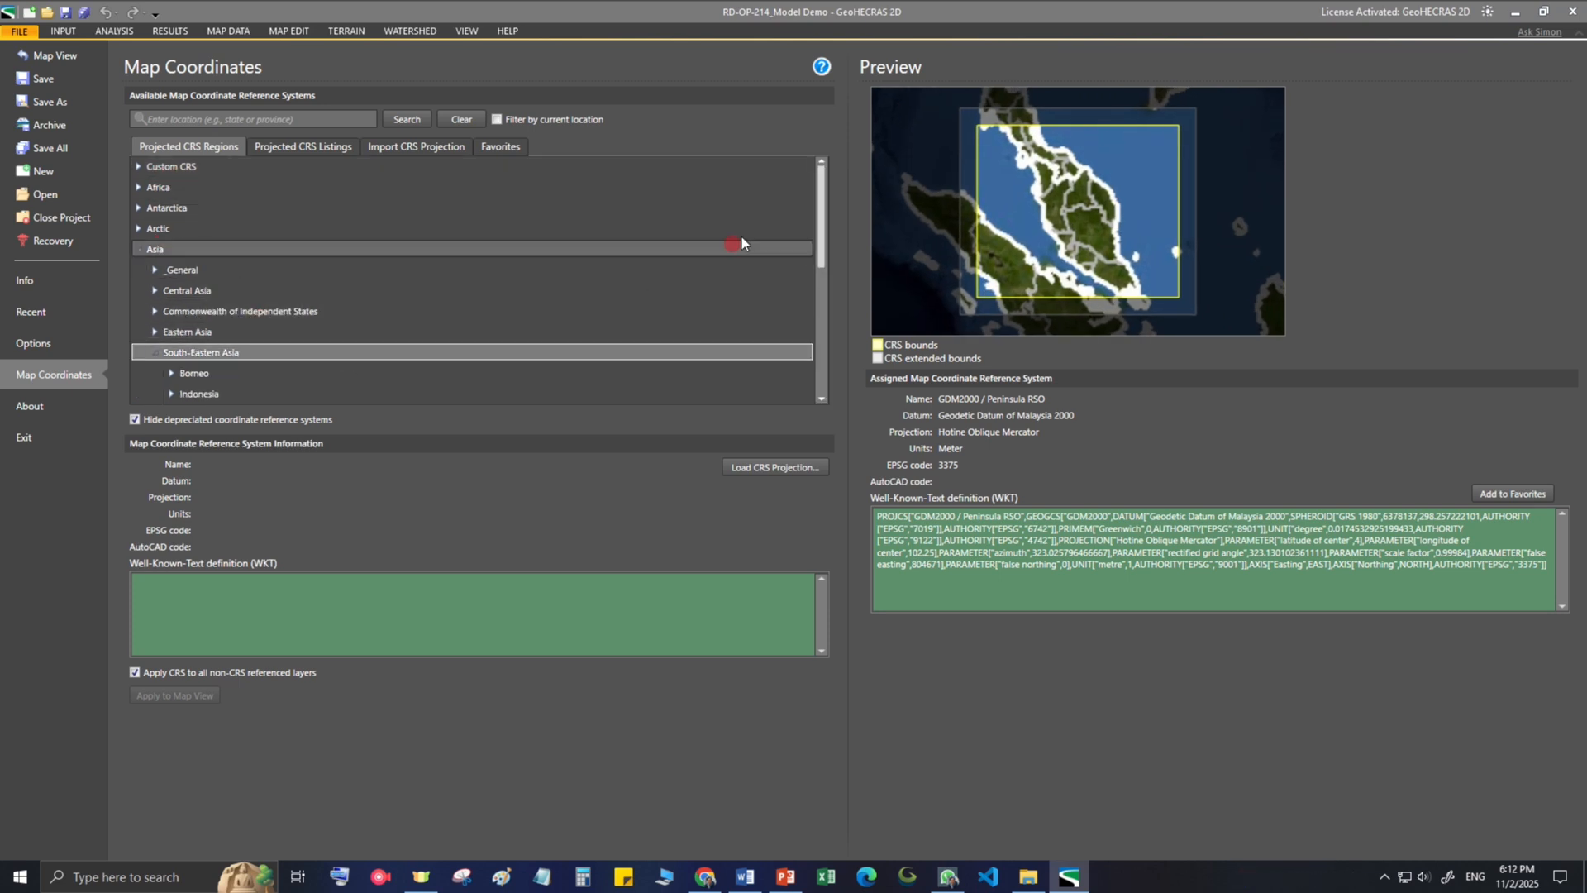
left_click_drag(825, 166, 818, 263)
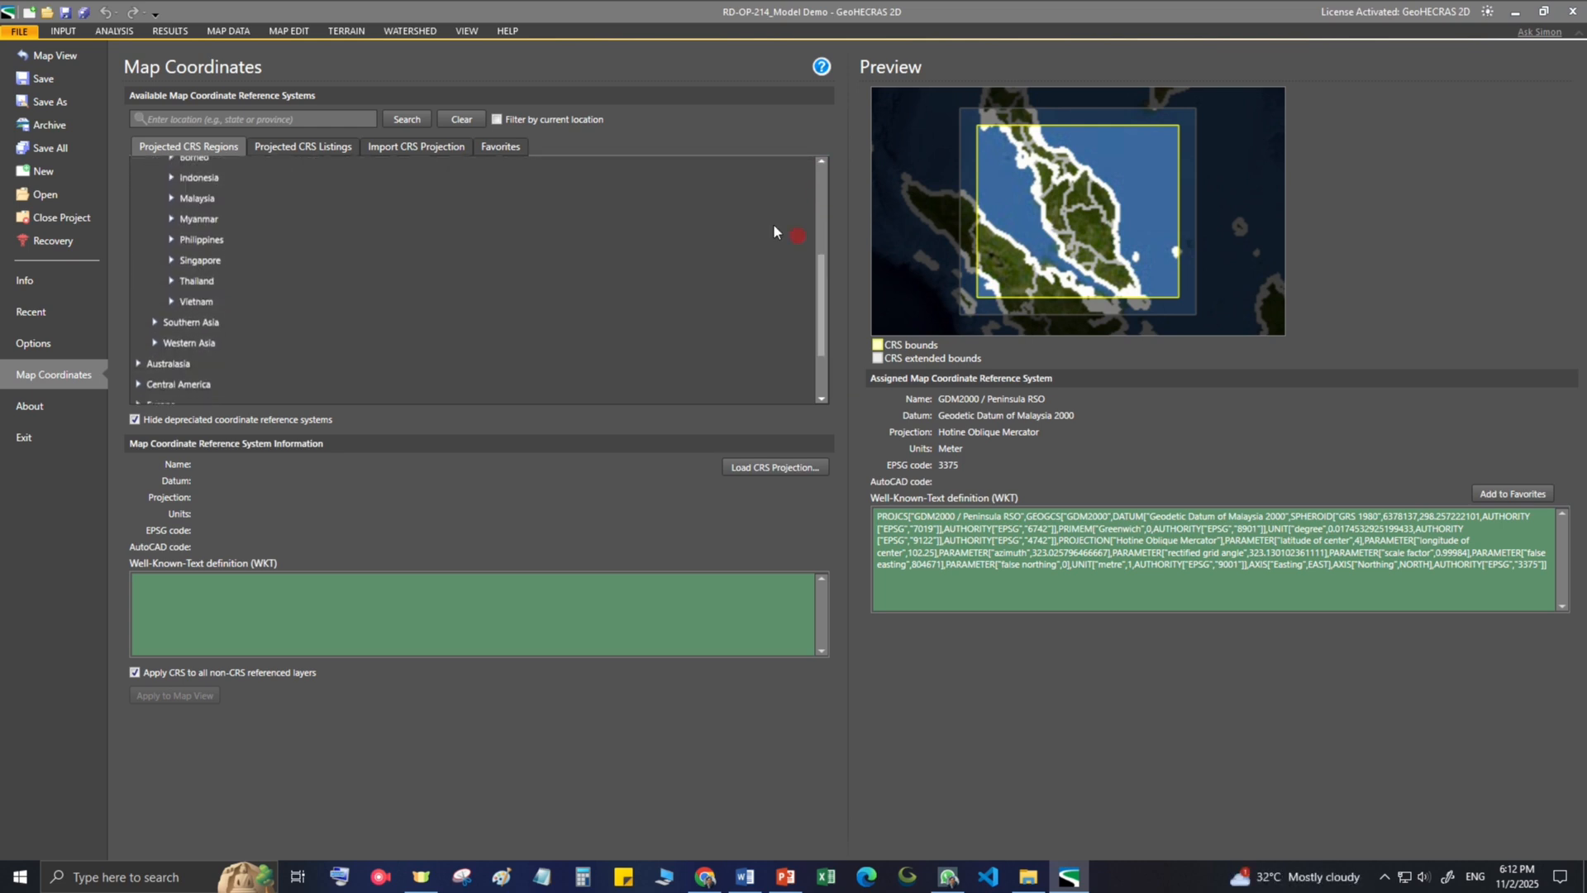
double_click(214, 198)
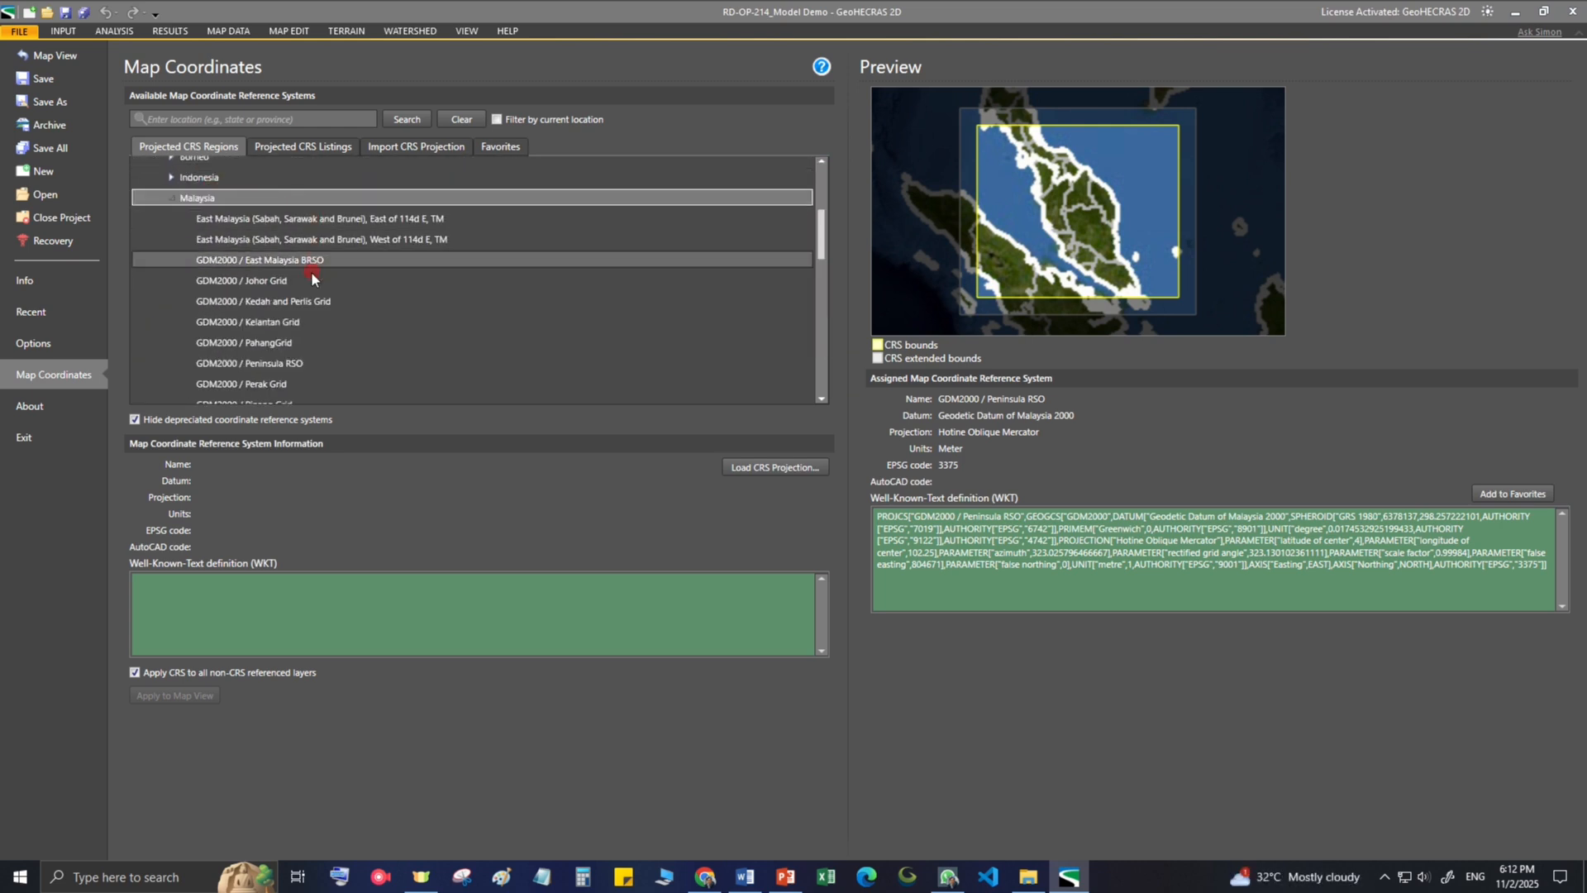
left_click(317, 364)
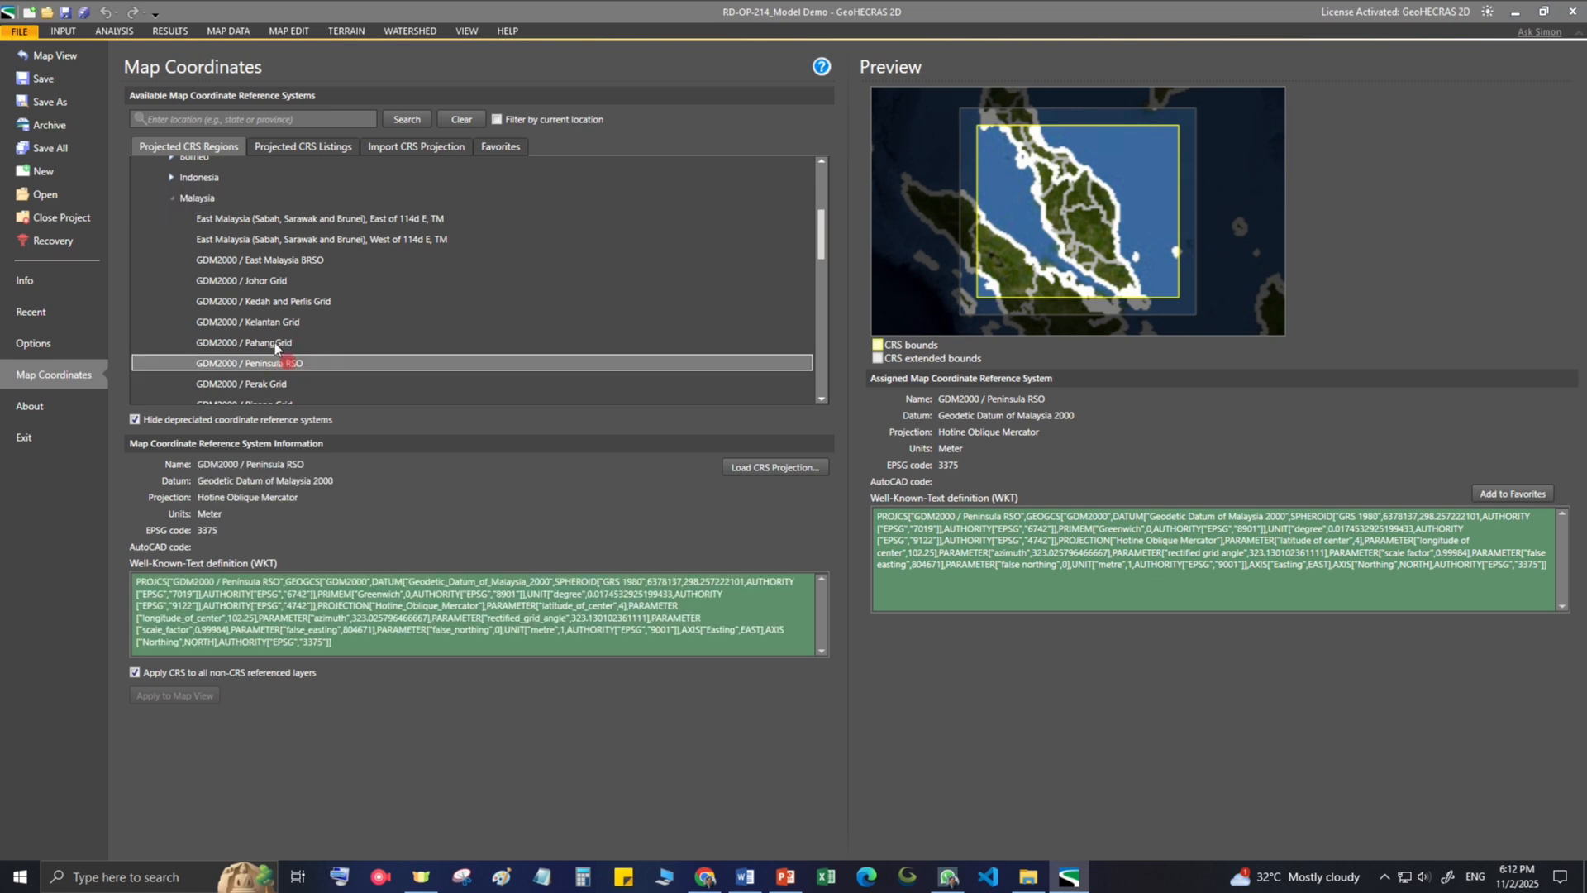
left_click(82, 56)
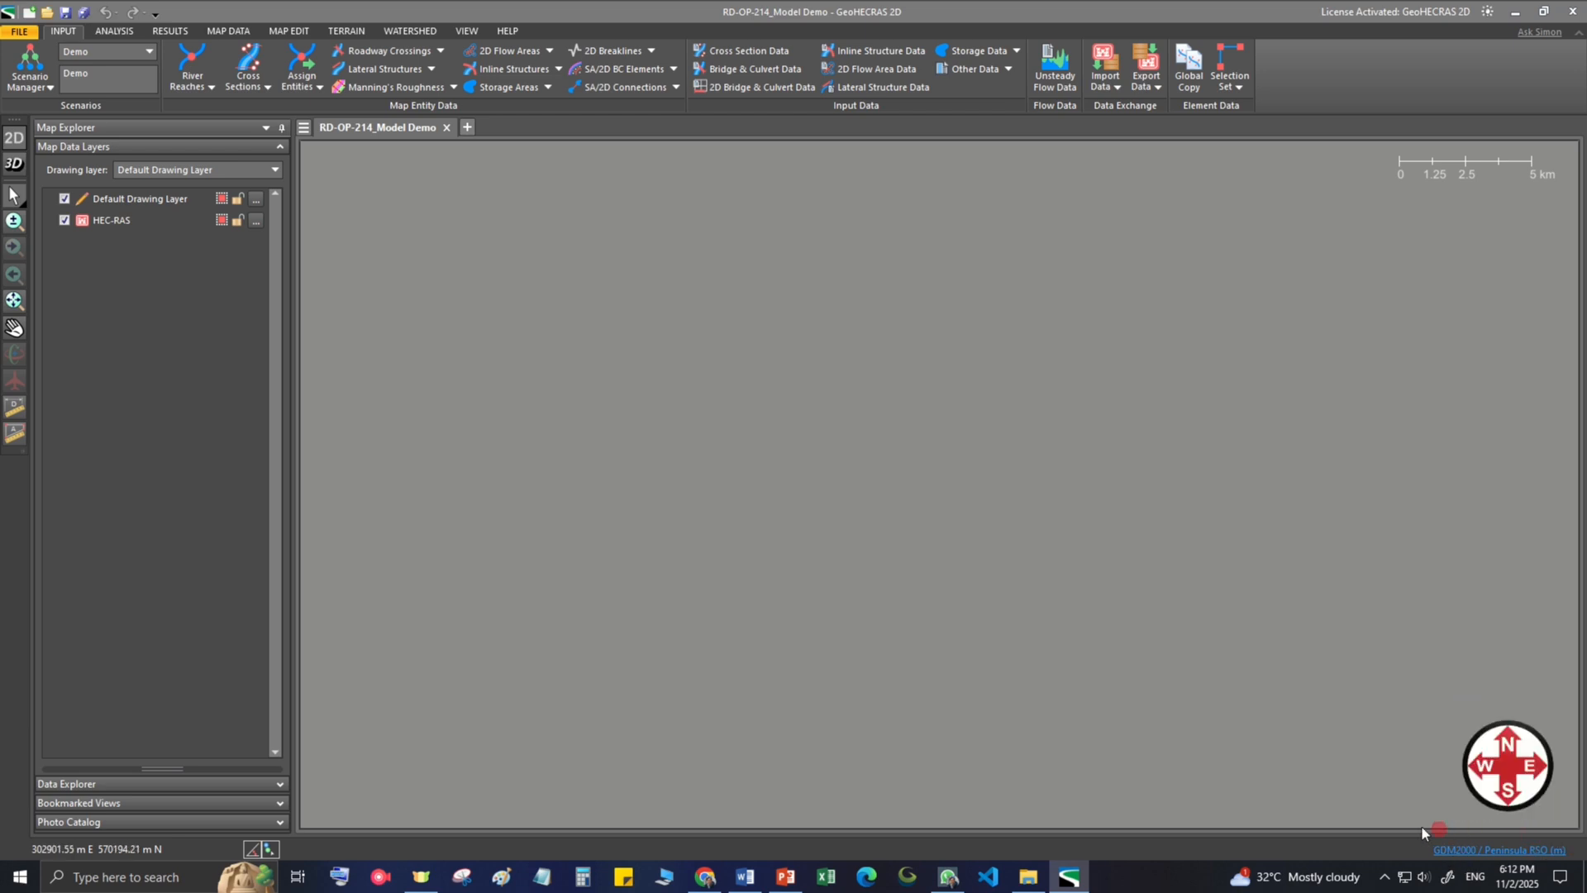
Step: Add the Google Hybrid base map layer and apply transparency to it
left_click(238, 33)
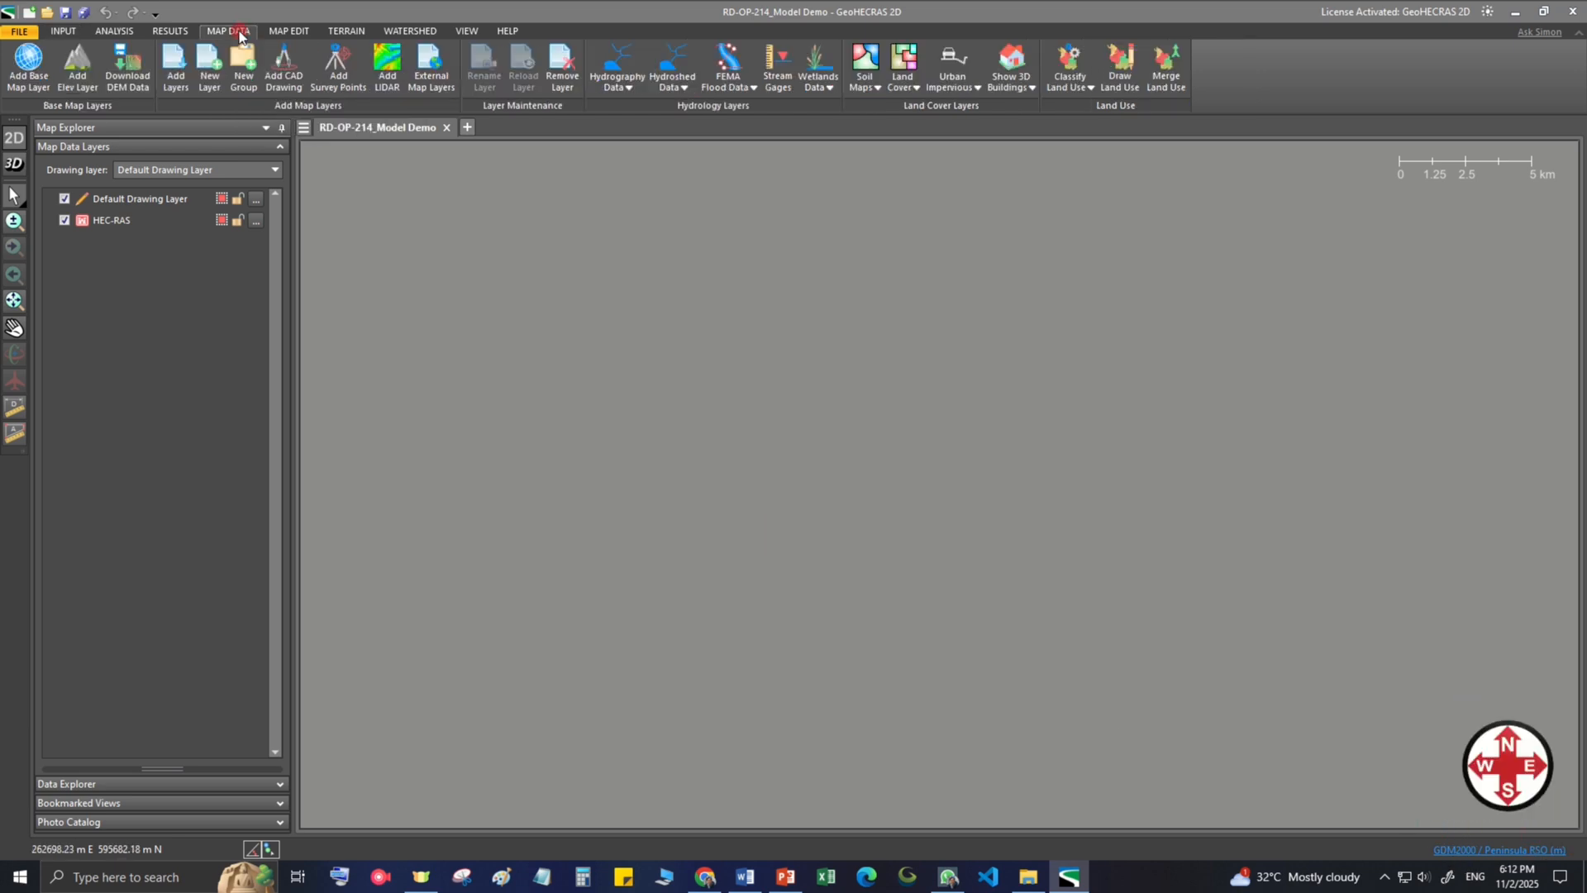
left_click(25, 71)
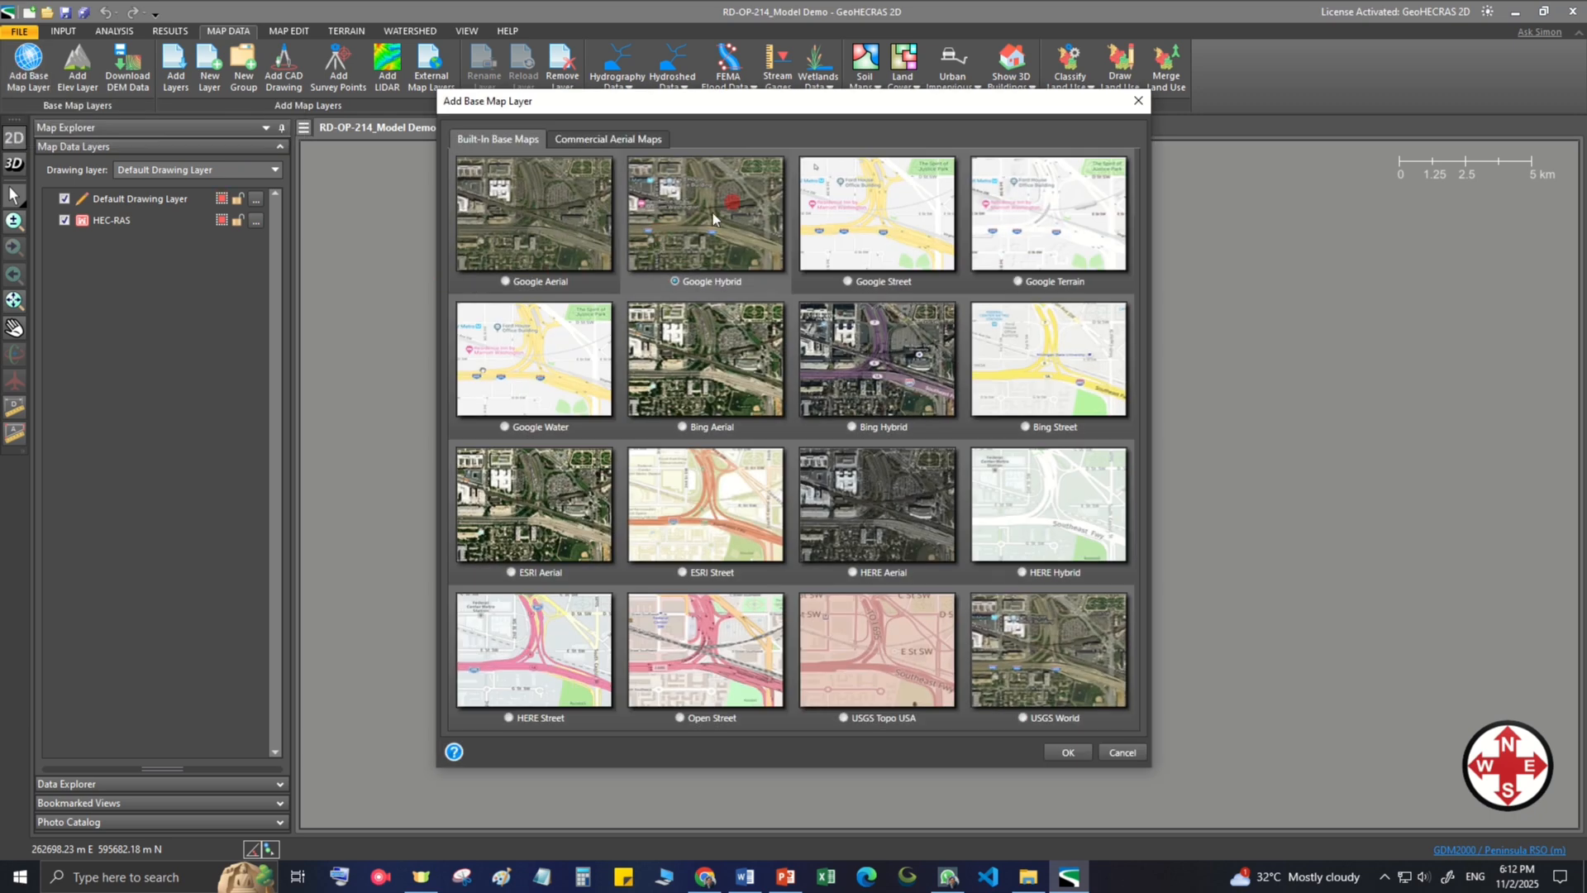
left_click(1079, 753)
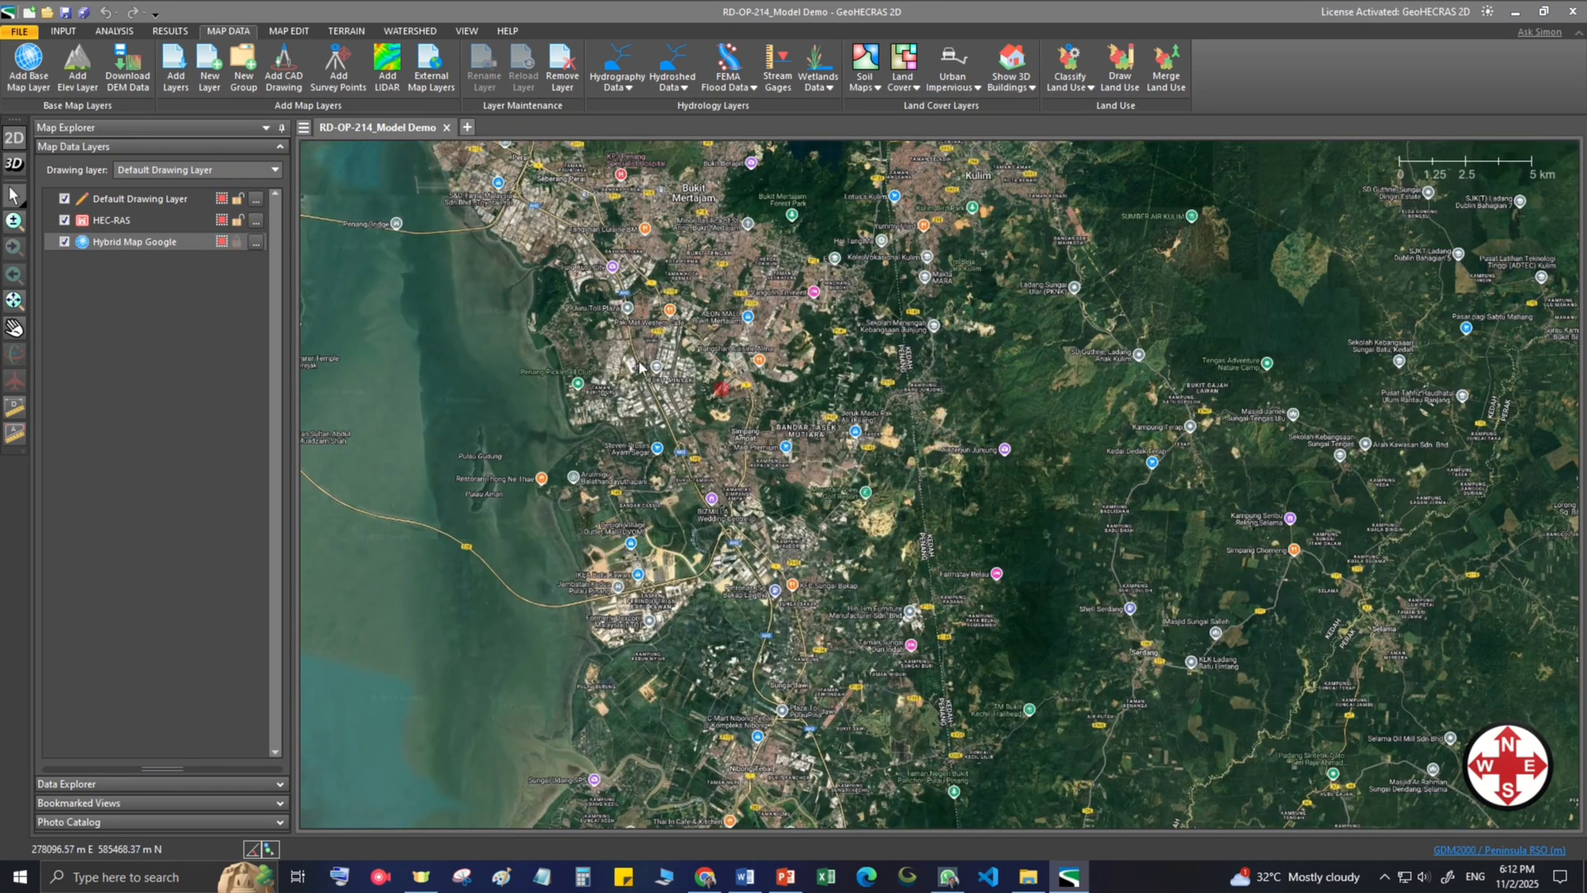
left_click(255, 241)
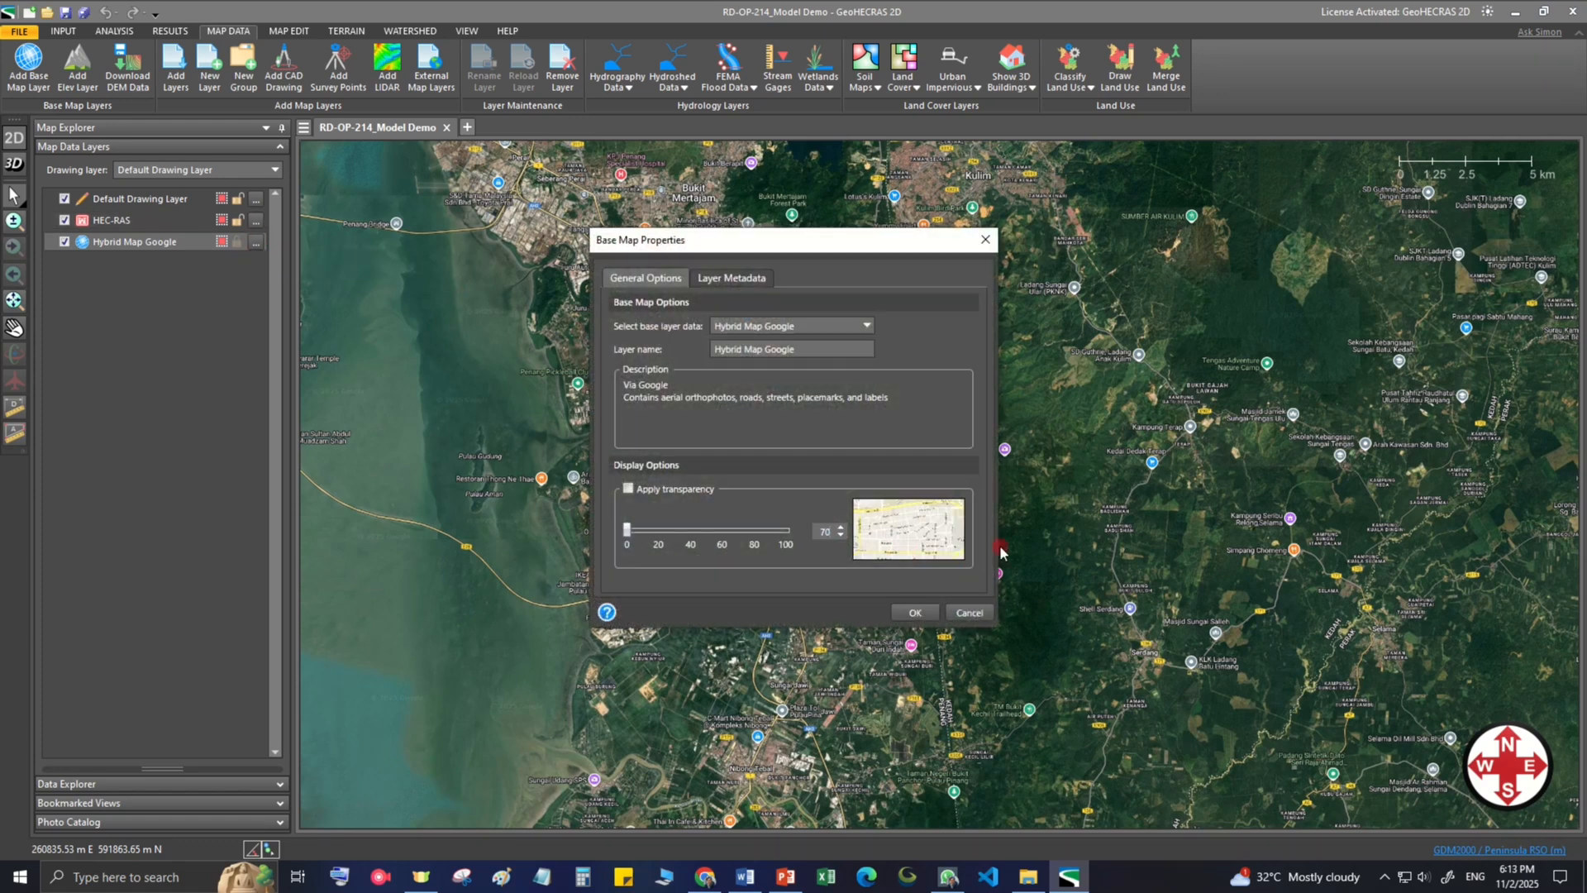
left_click(915, 614)
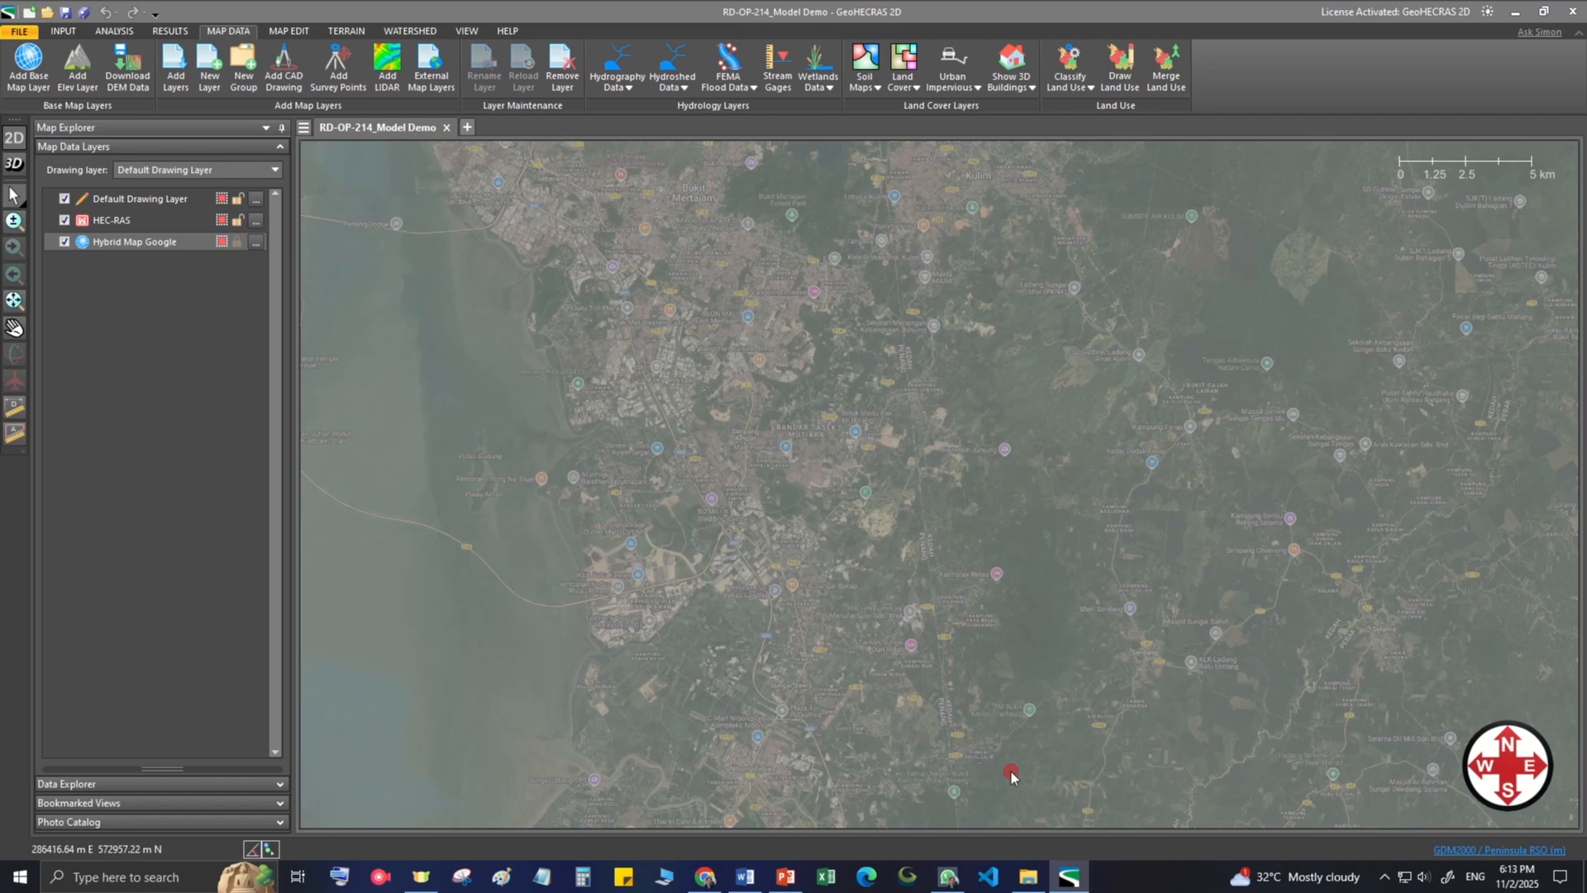
Step: Add the Sg Jawi_River Reach, Sg Jawi_Cross Section Lines, Sg Jawi_River Bank and Sg Jawi Basin .shp files from the Shapefiles folder to the map
left_click(1029, 878)
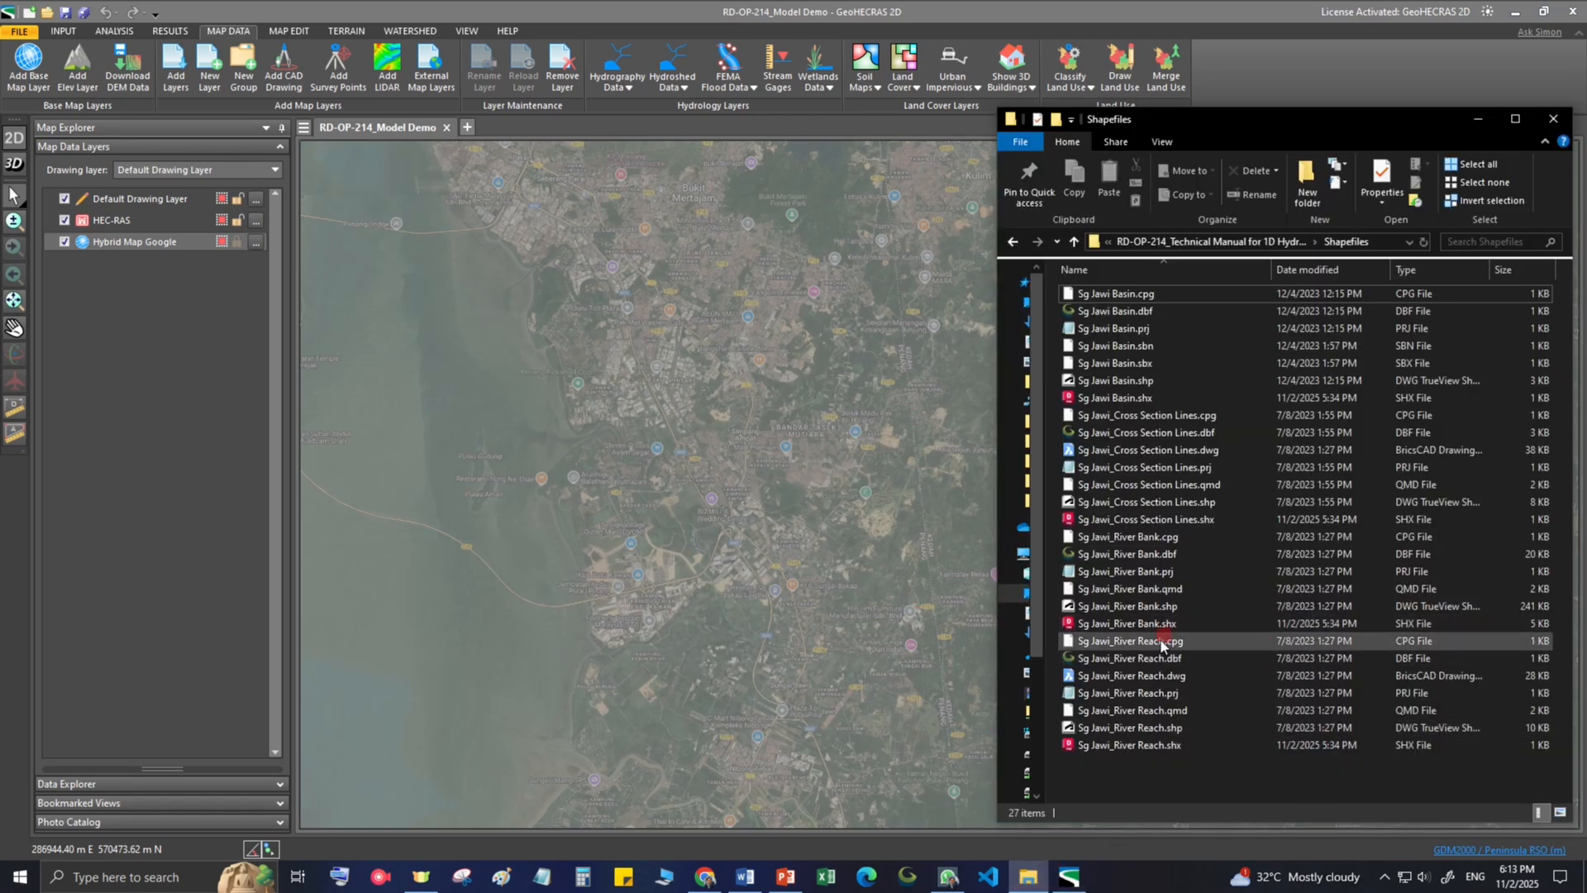
mouse_move(1129, 729)
left_mouse_down()
mouse_move(901, 638)
mouse_move(792, 560)
left_mouse_up()
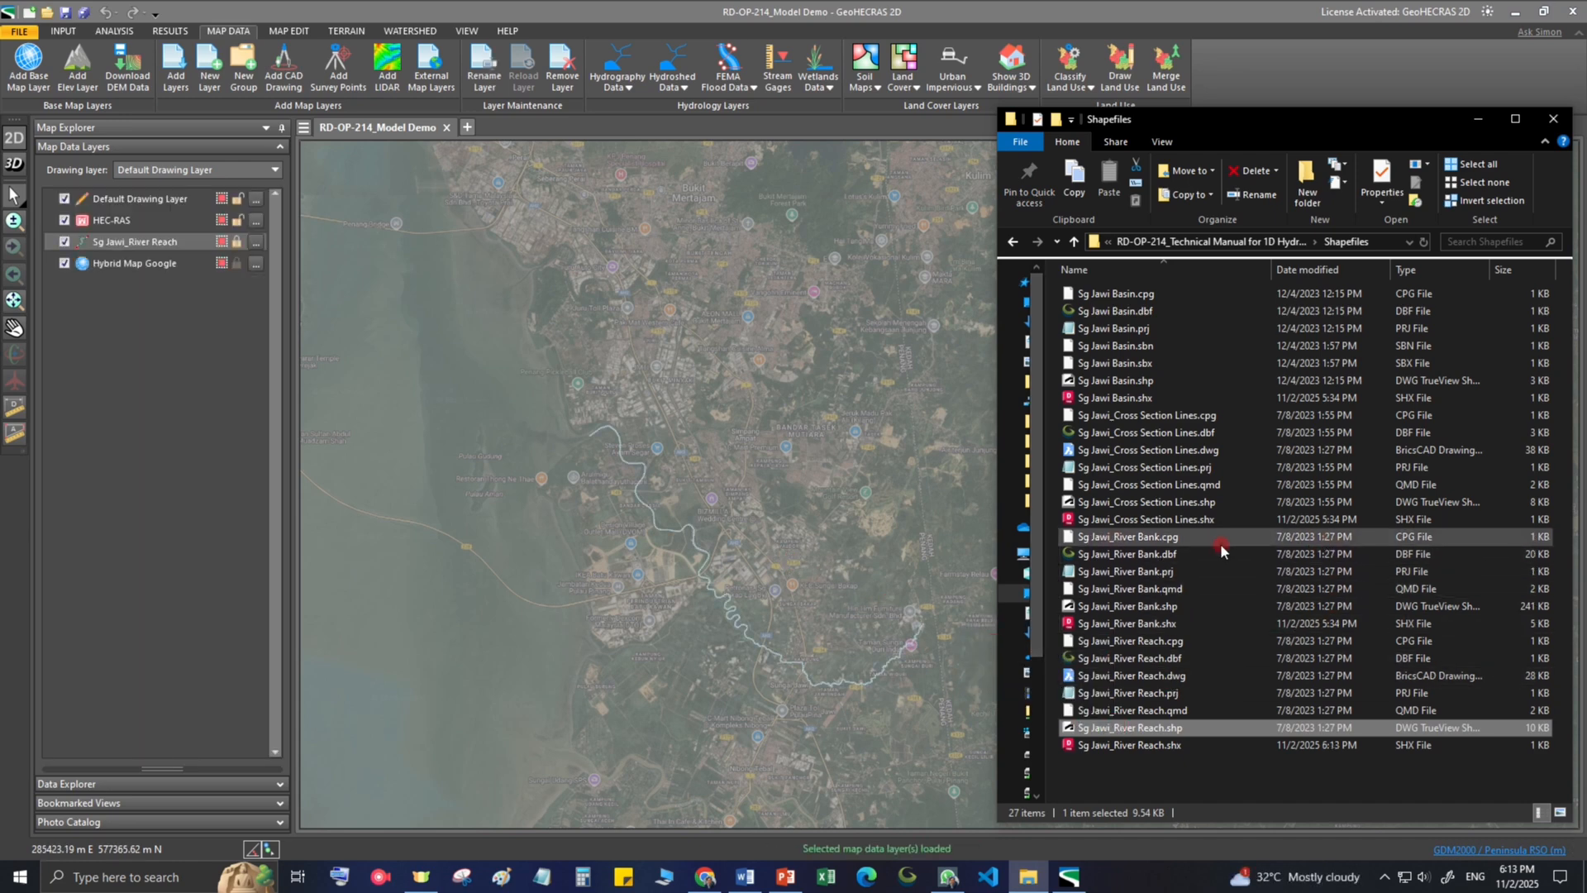
left_click(1074, 503)
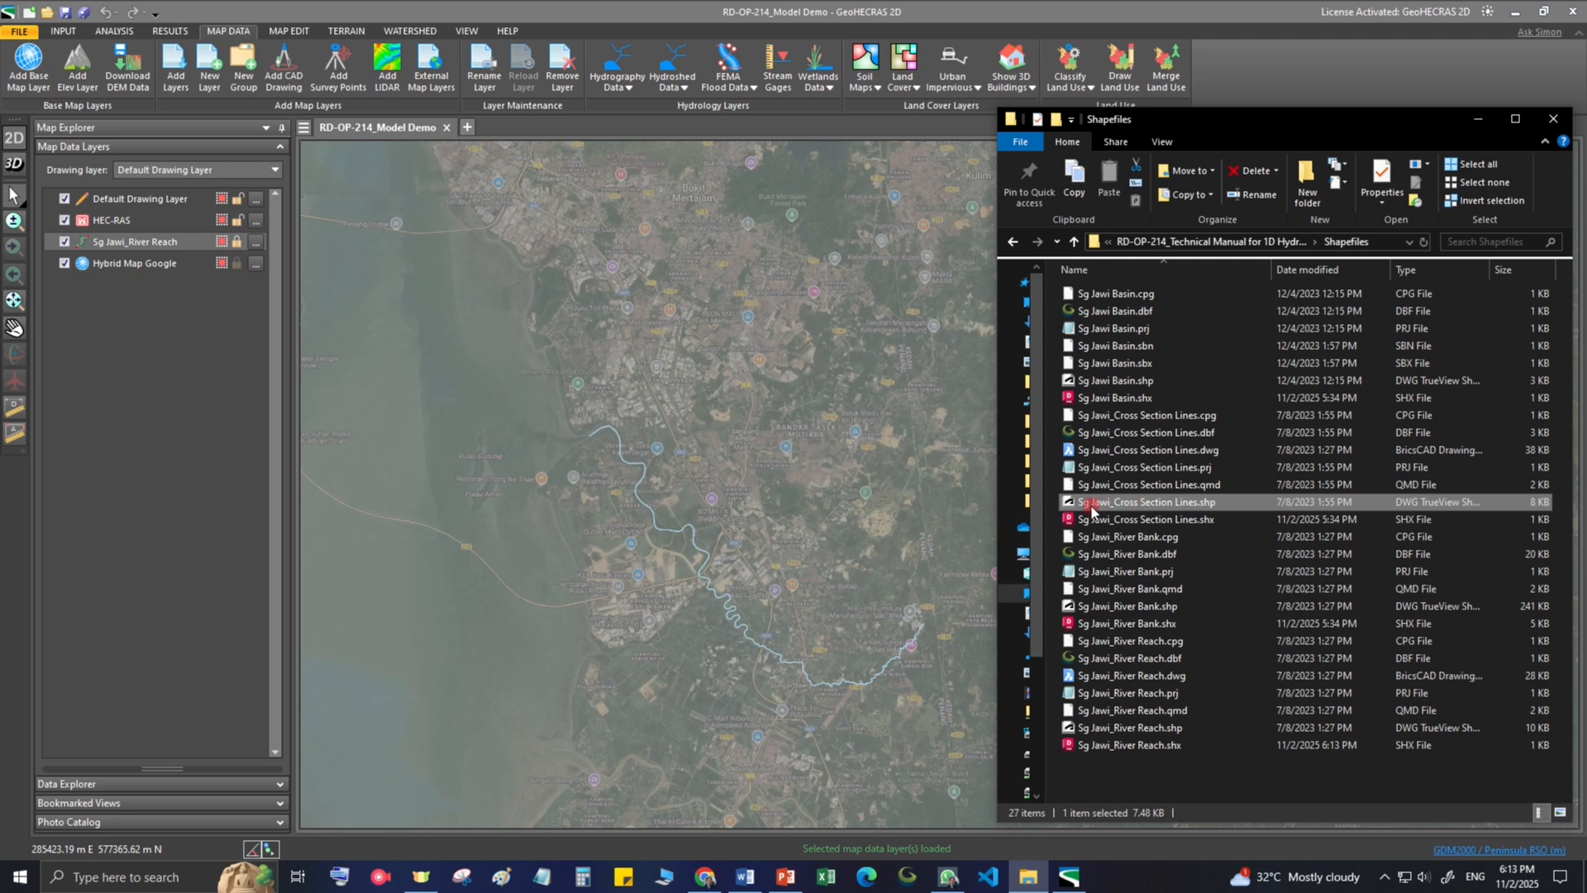
left_click_drag(1075, 503, 829, 549)
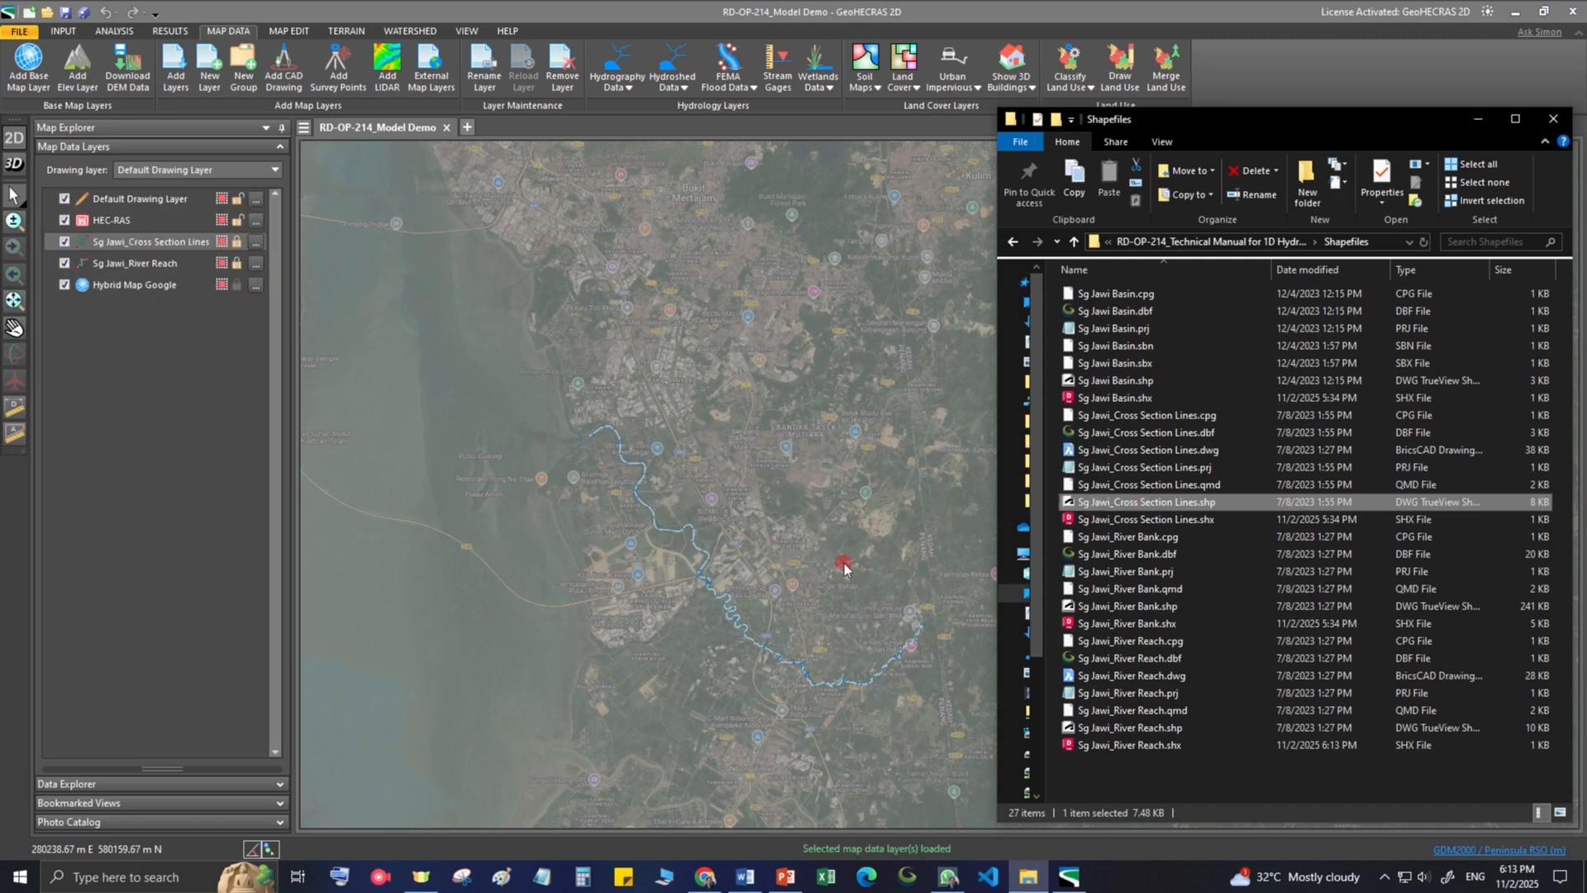
left_click(1131, 608)
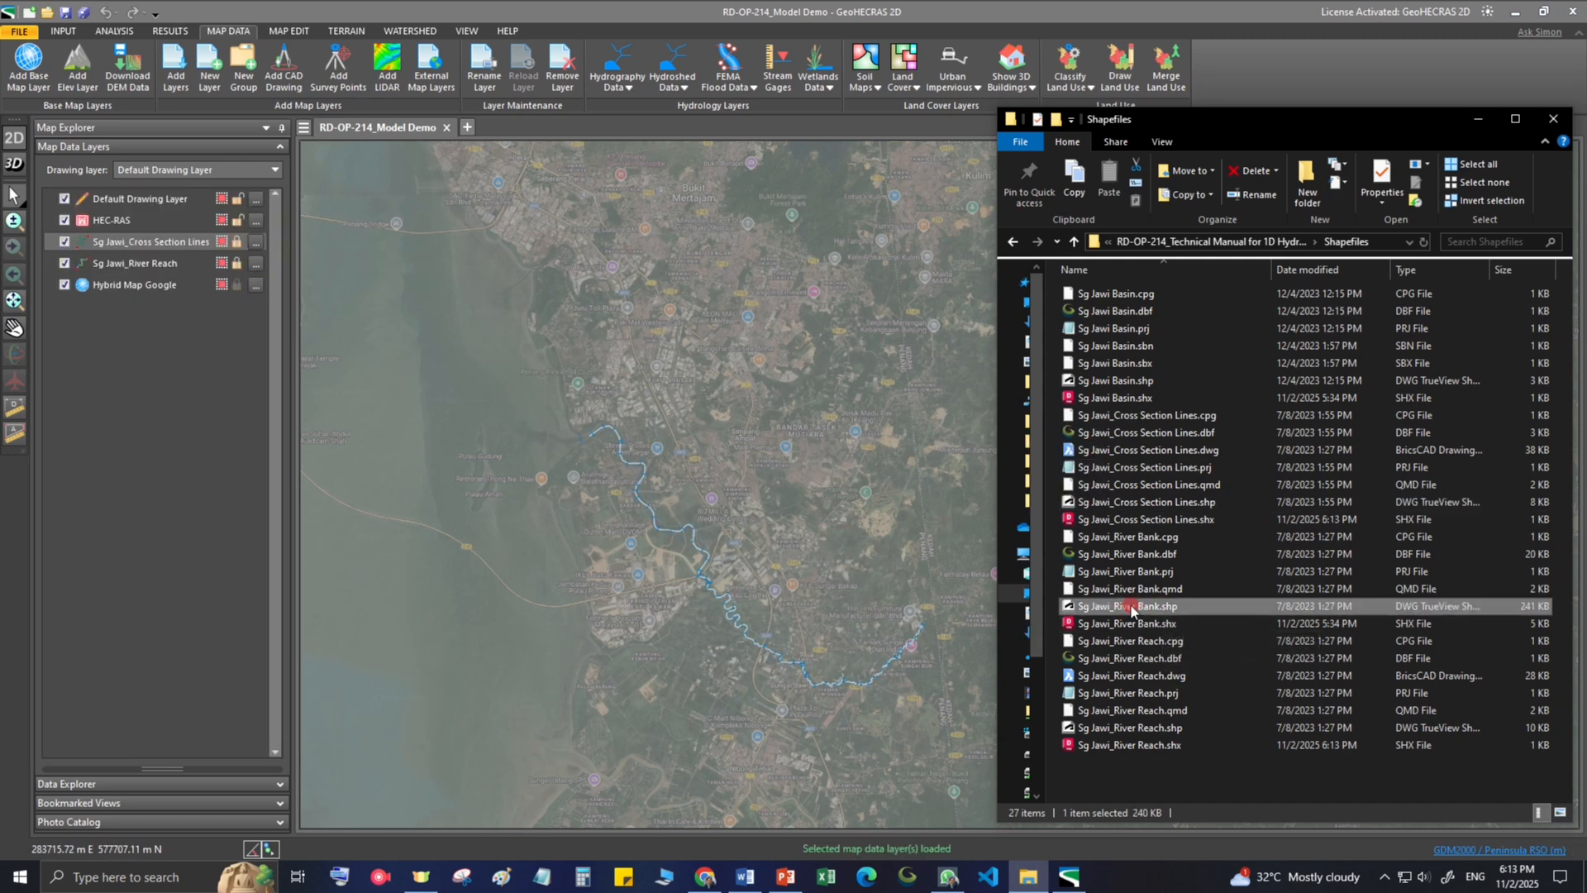
mouse_move(1110, 608)
left_mouse_down()
mouse_move(851, 531)
mouse_move(868, 595)
left_mouse_up()
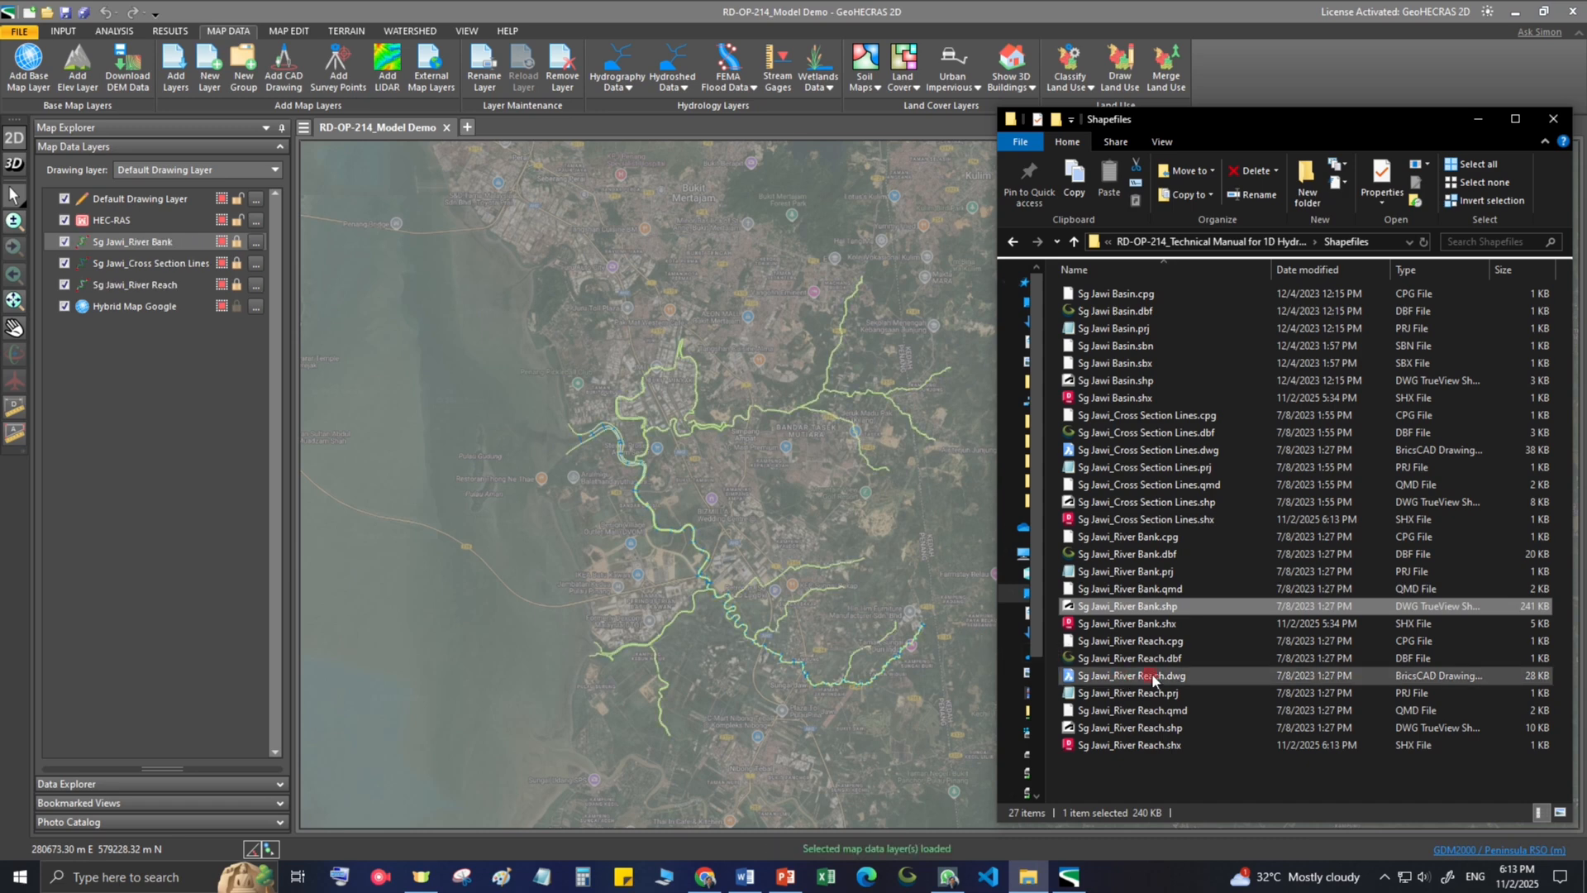
left_click(1115, 381)
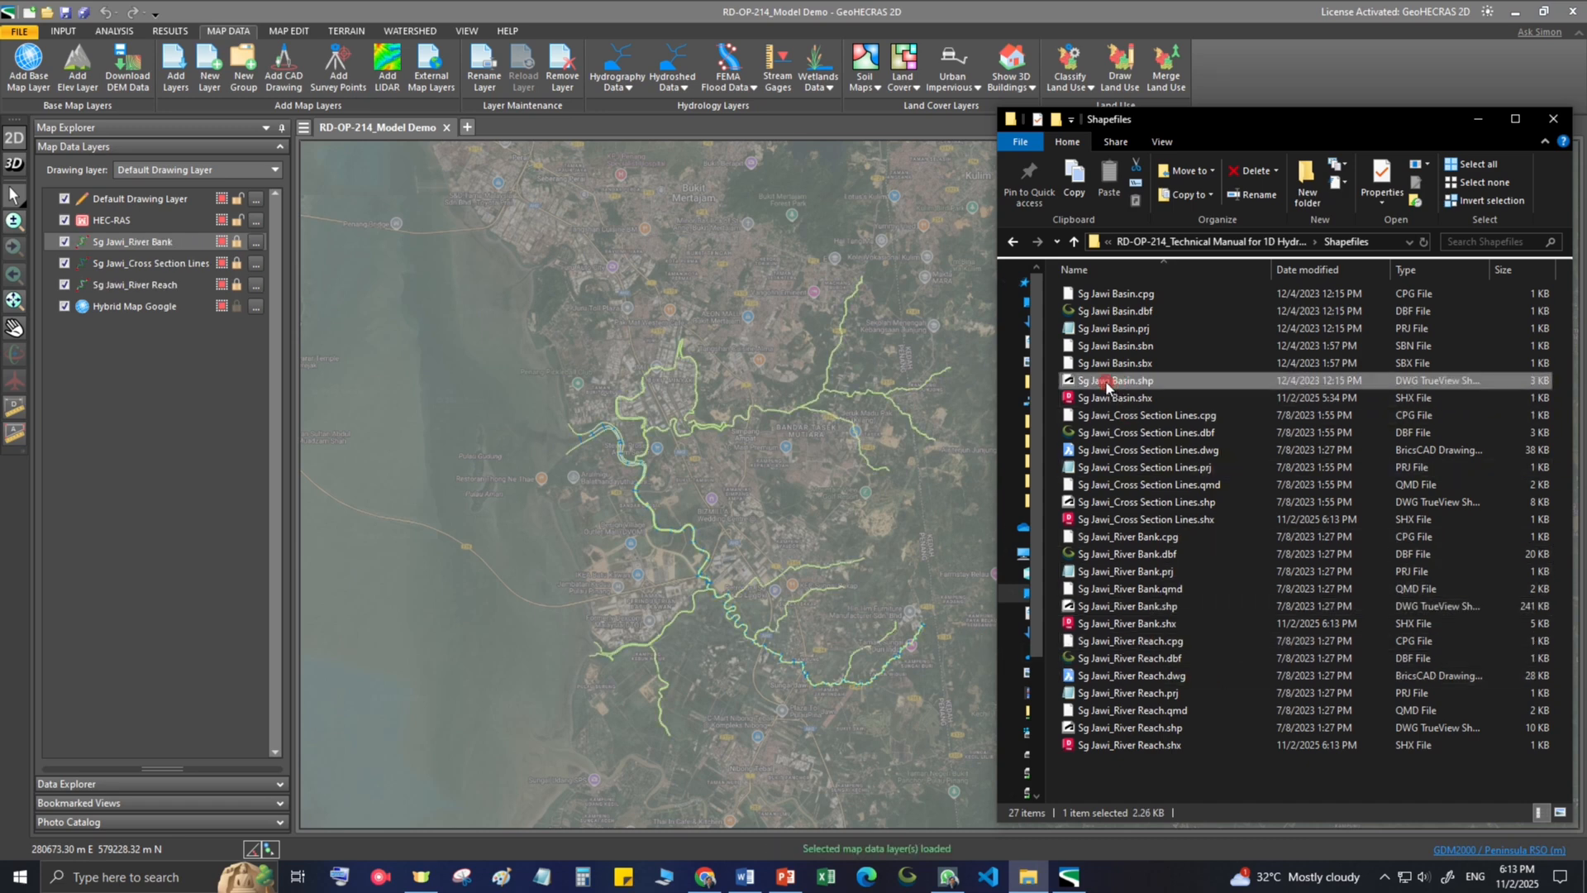
left_click_drag(1108, 386, 819, 461)
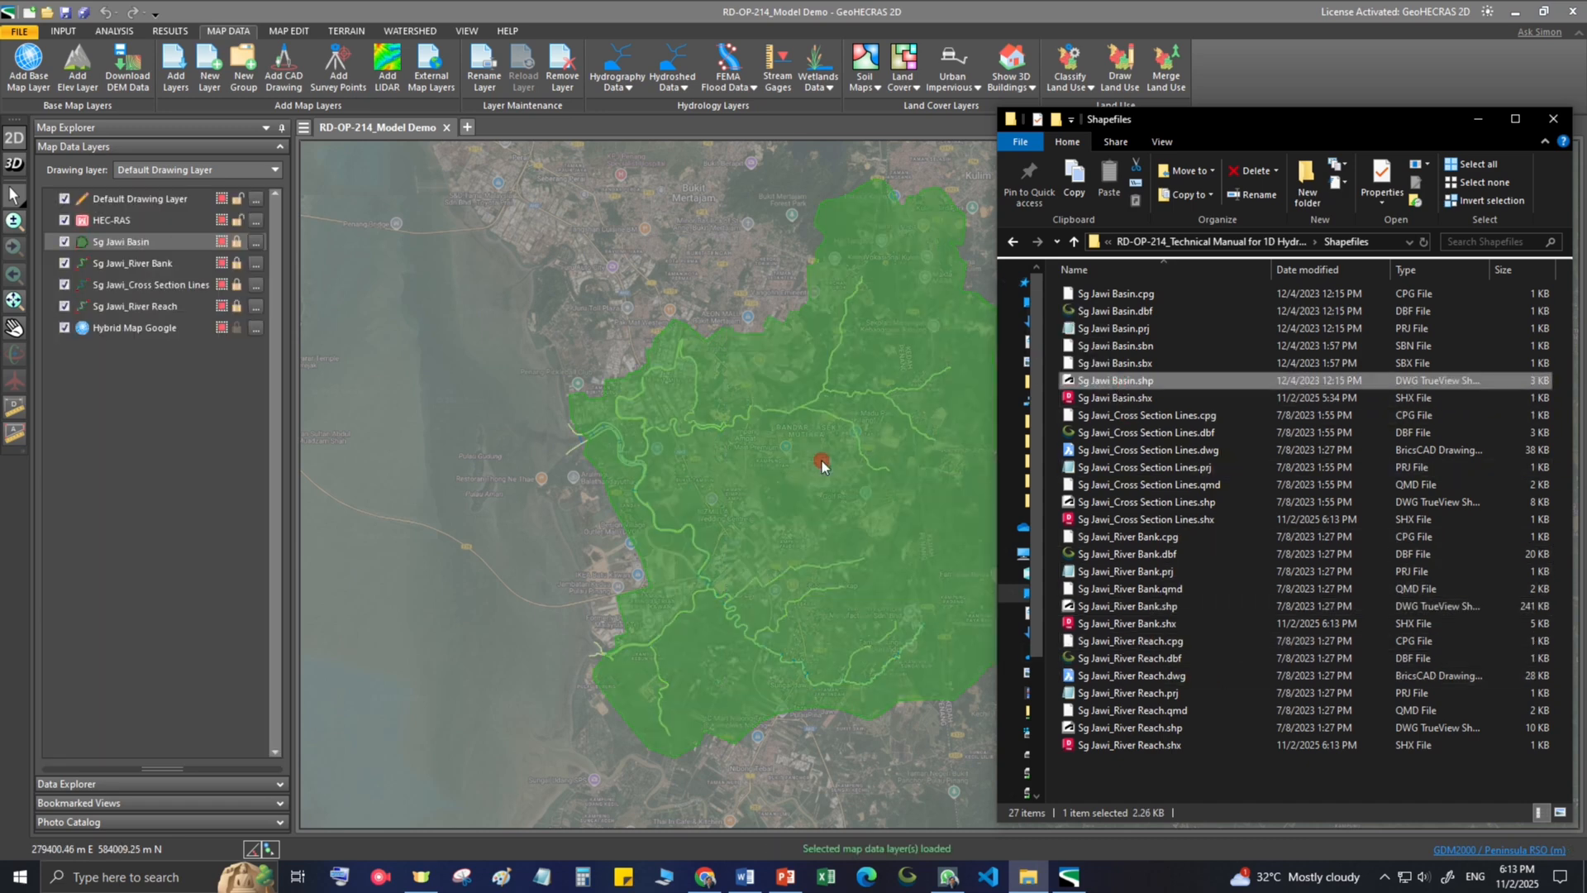
left_click(1478, 120)
left_click(493, 404)
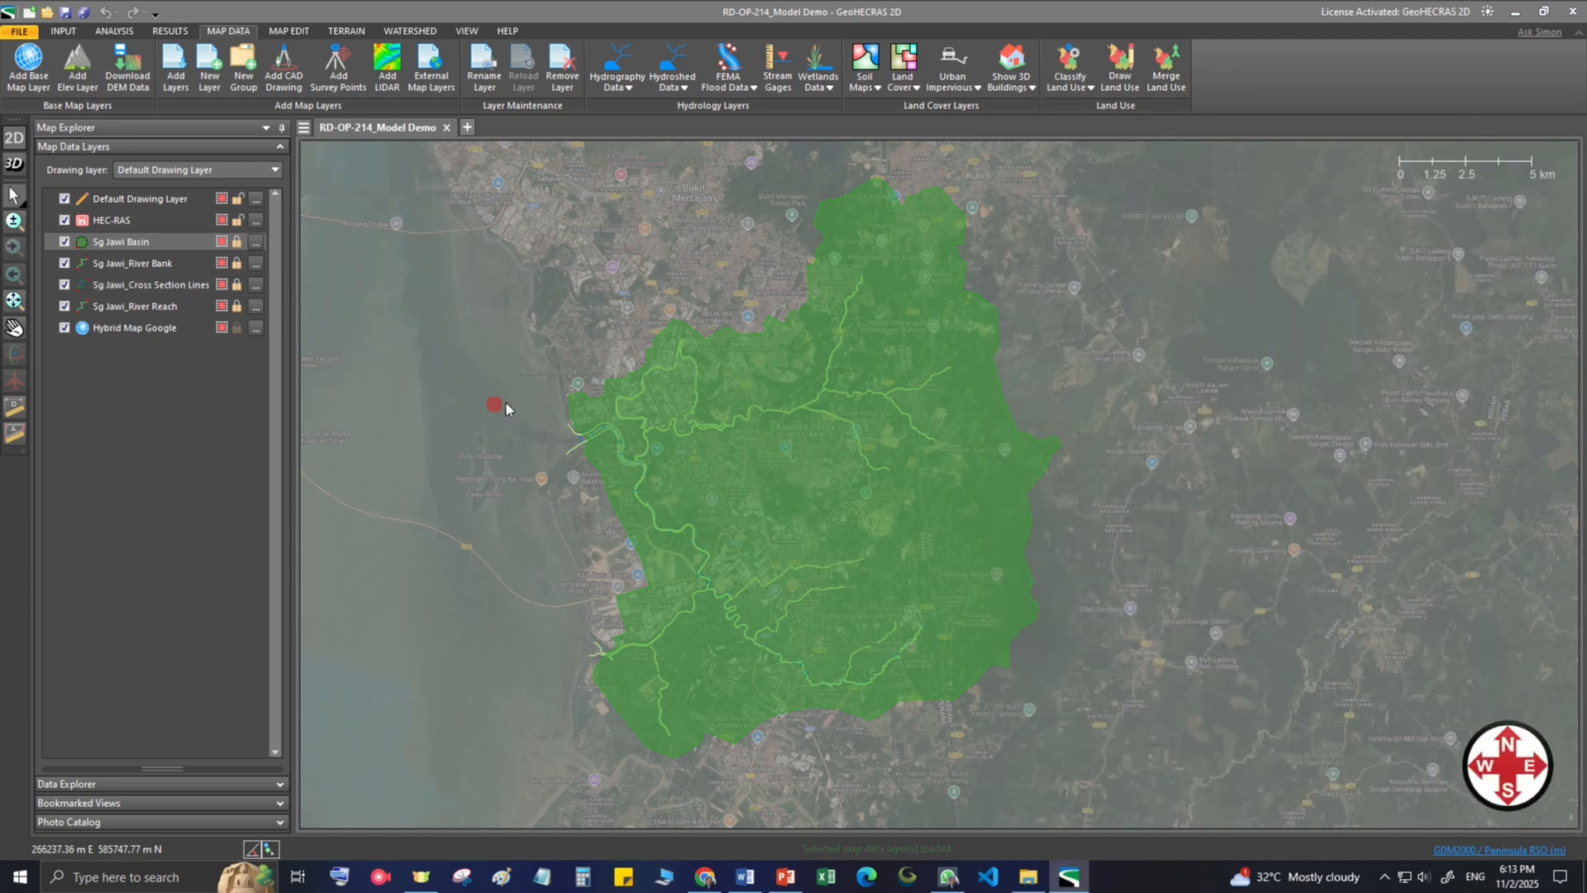
Step: Move the Sg Jawi Basin layer below Sg Jawi_River Reach in the layer order, just above the base map
scroll(729, 478, "up", 1)
left_click_drag(729, 477, 611, 409)
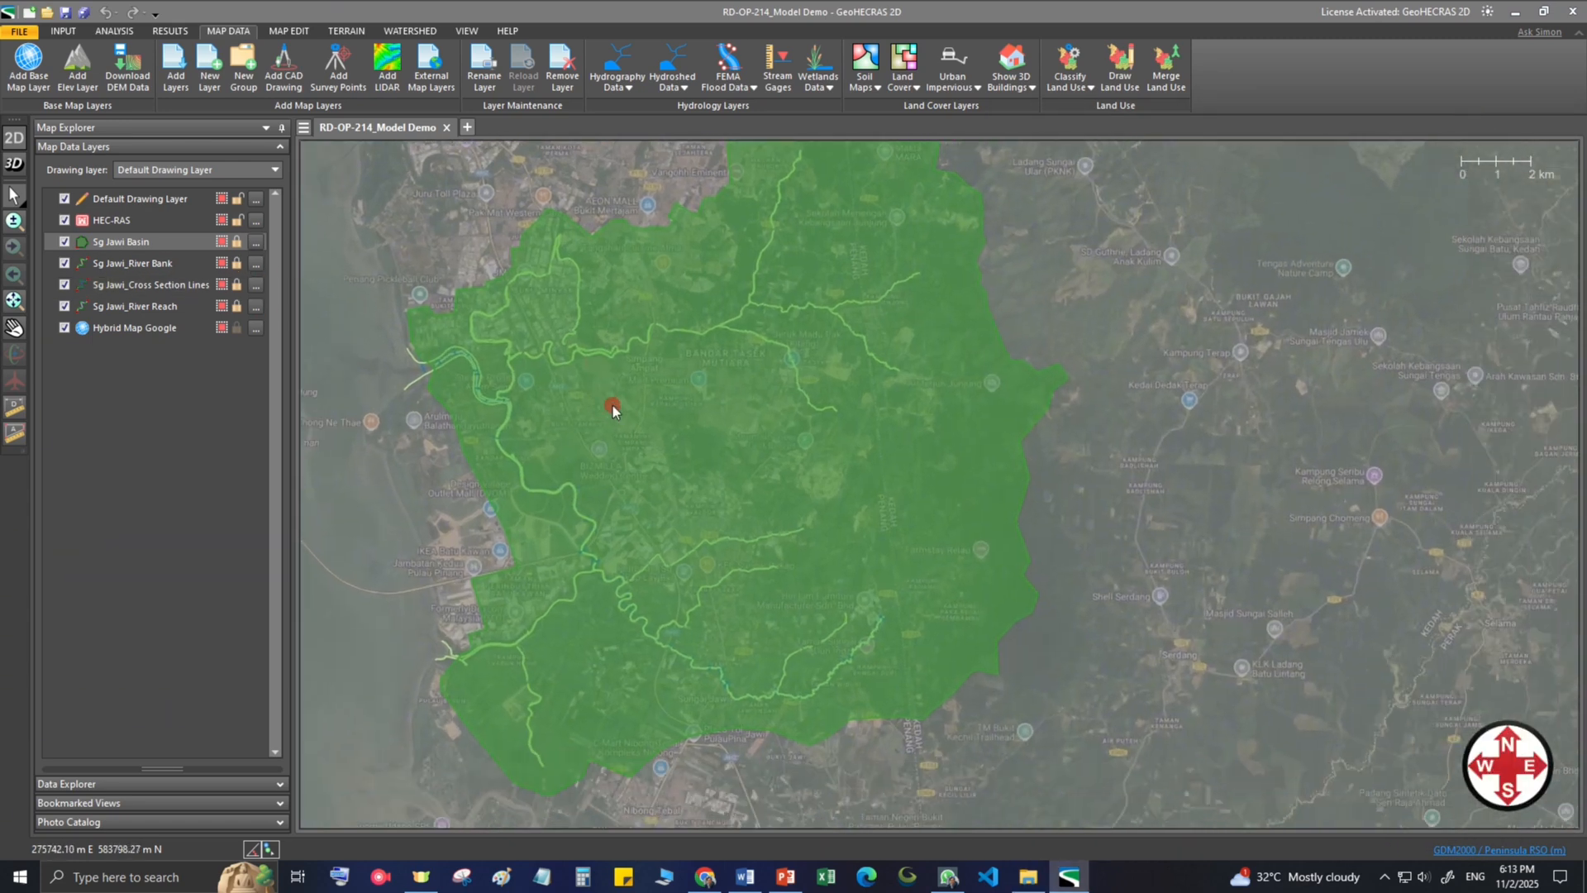
left_click_drag(109, 244, 142, 320)
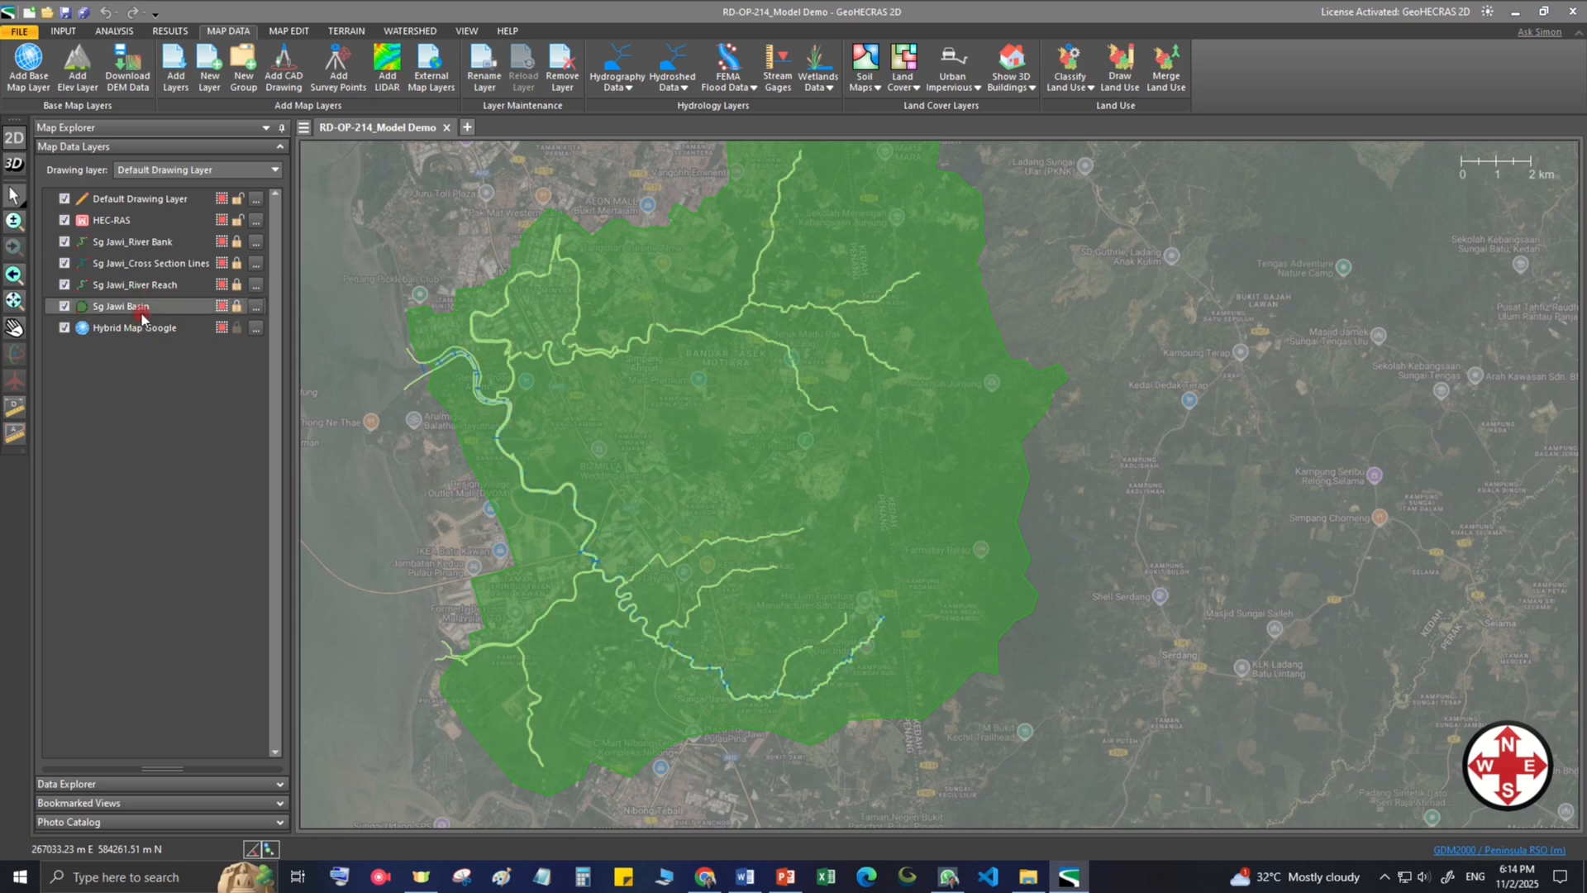
Step: Set the Sg Jawi Basin layer's polygon border and fill colors to yellow, and raise the fill transparency to about 80
left_click(256, 305)
left_click(625, 185)
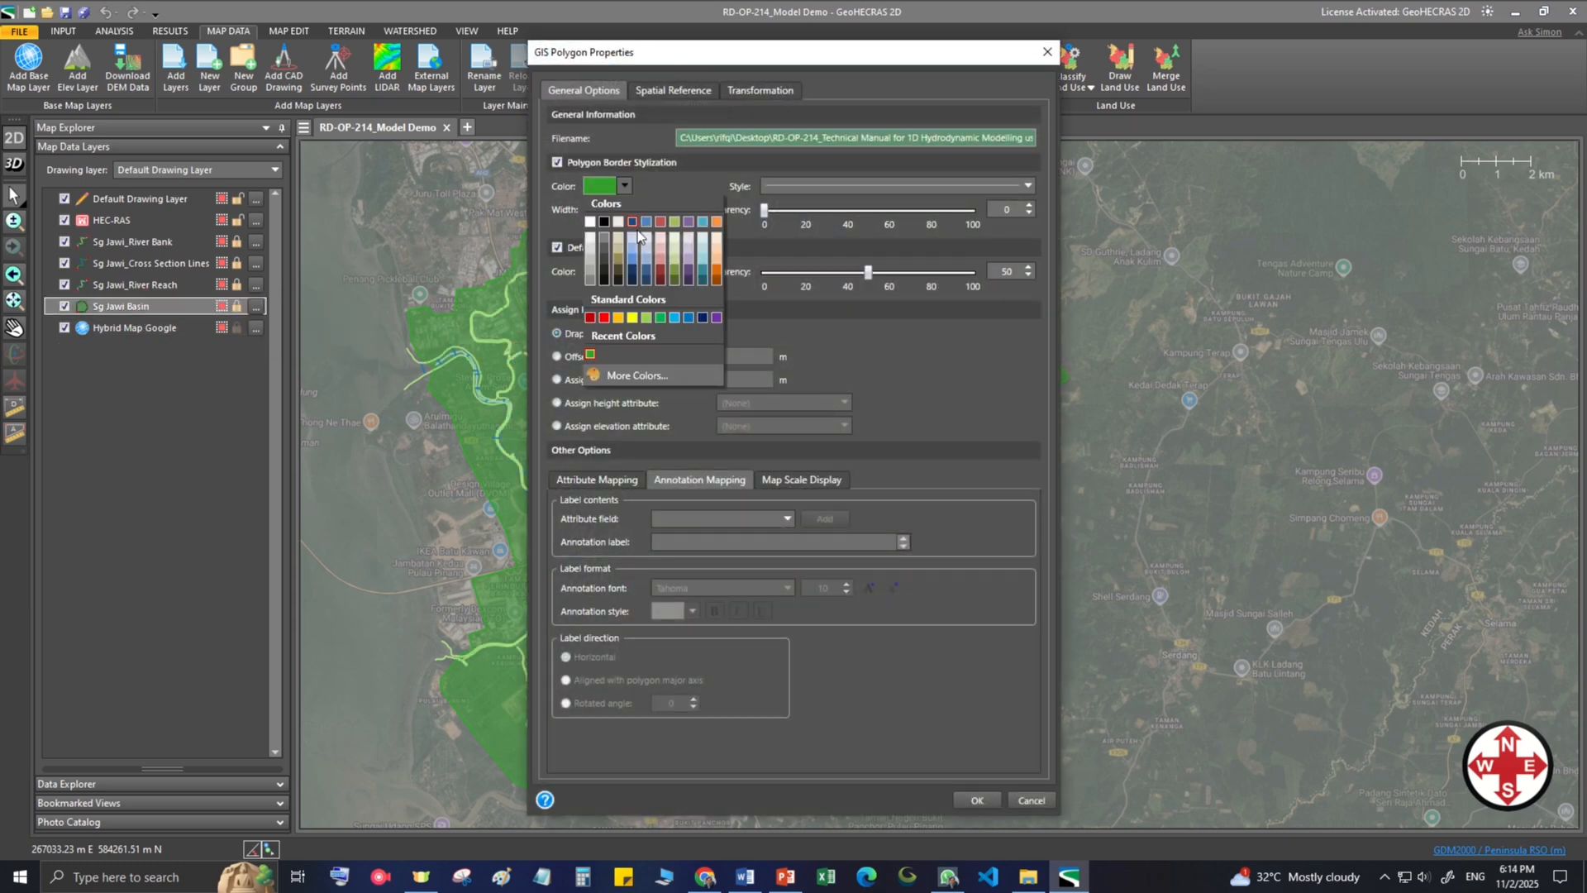
left_click(651, 333)
left_click(625, 272)
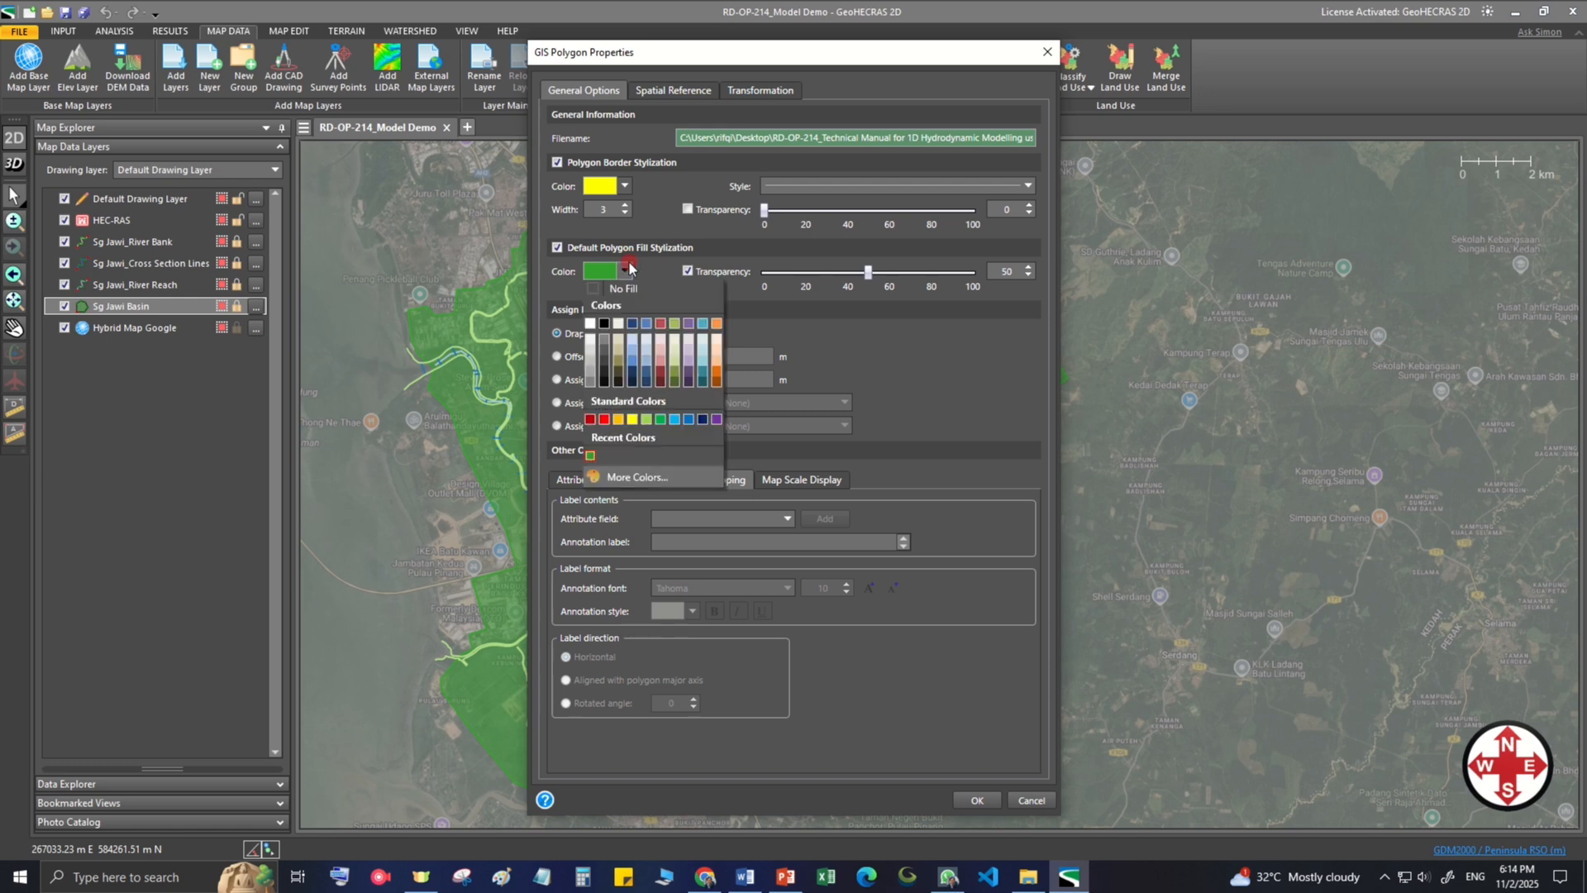
left_click(630, 420)
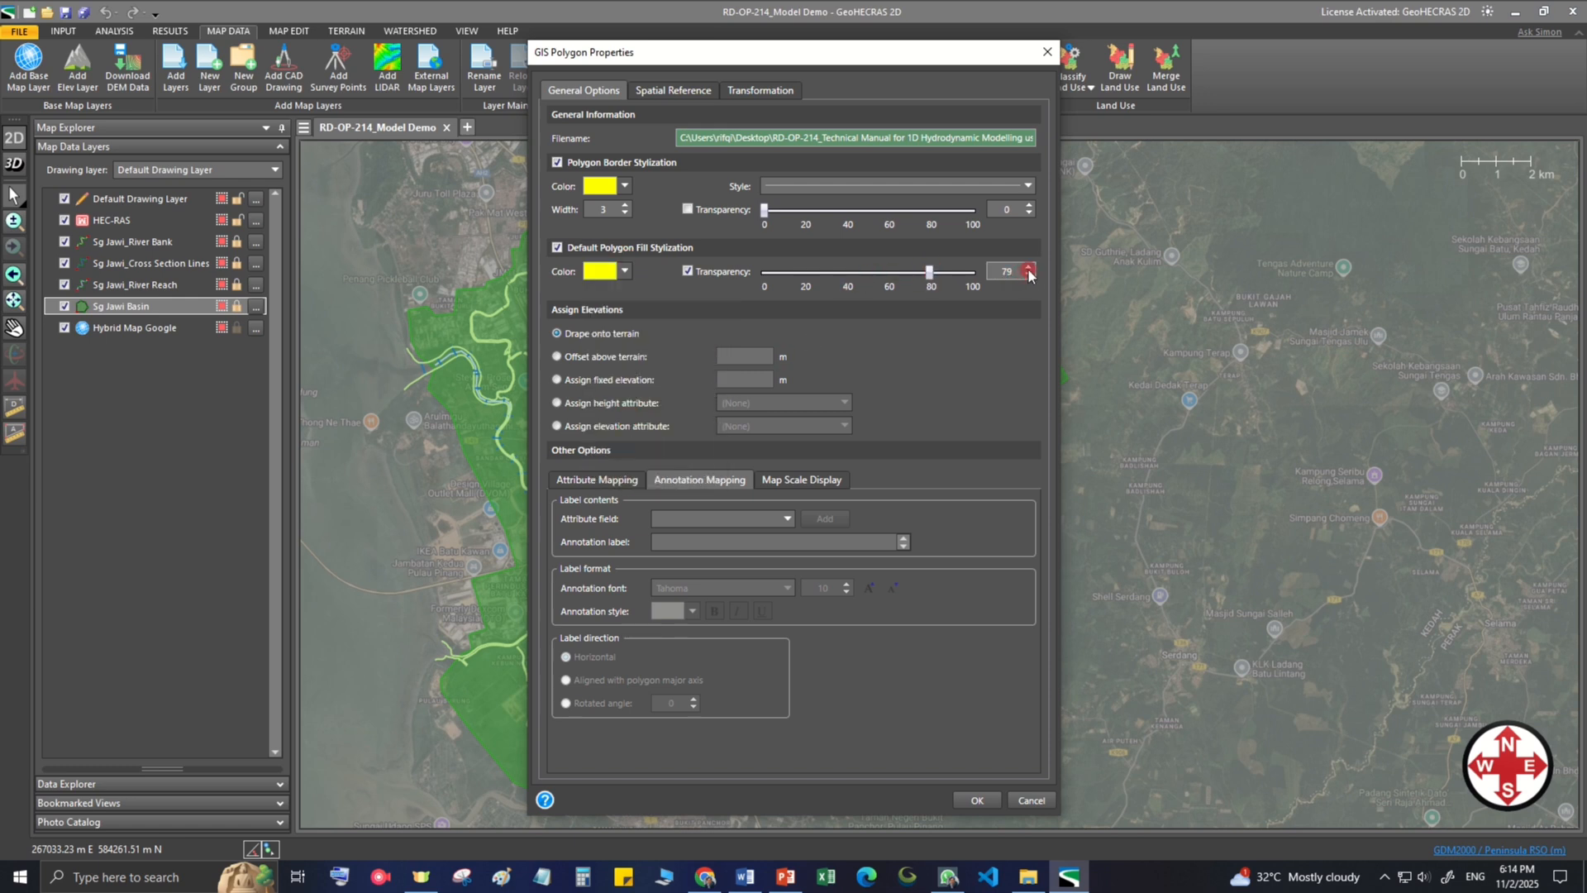
left_click(977, 801)
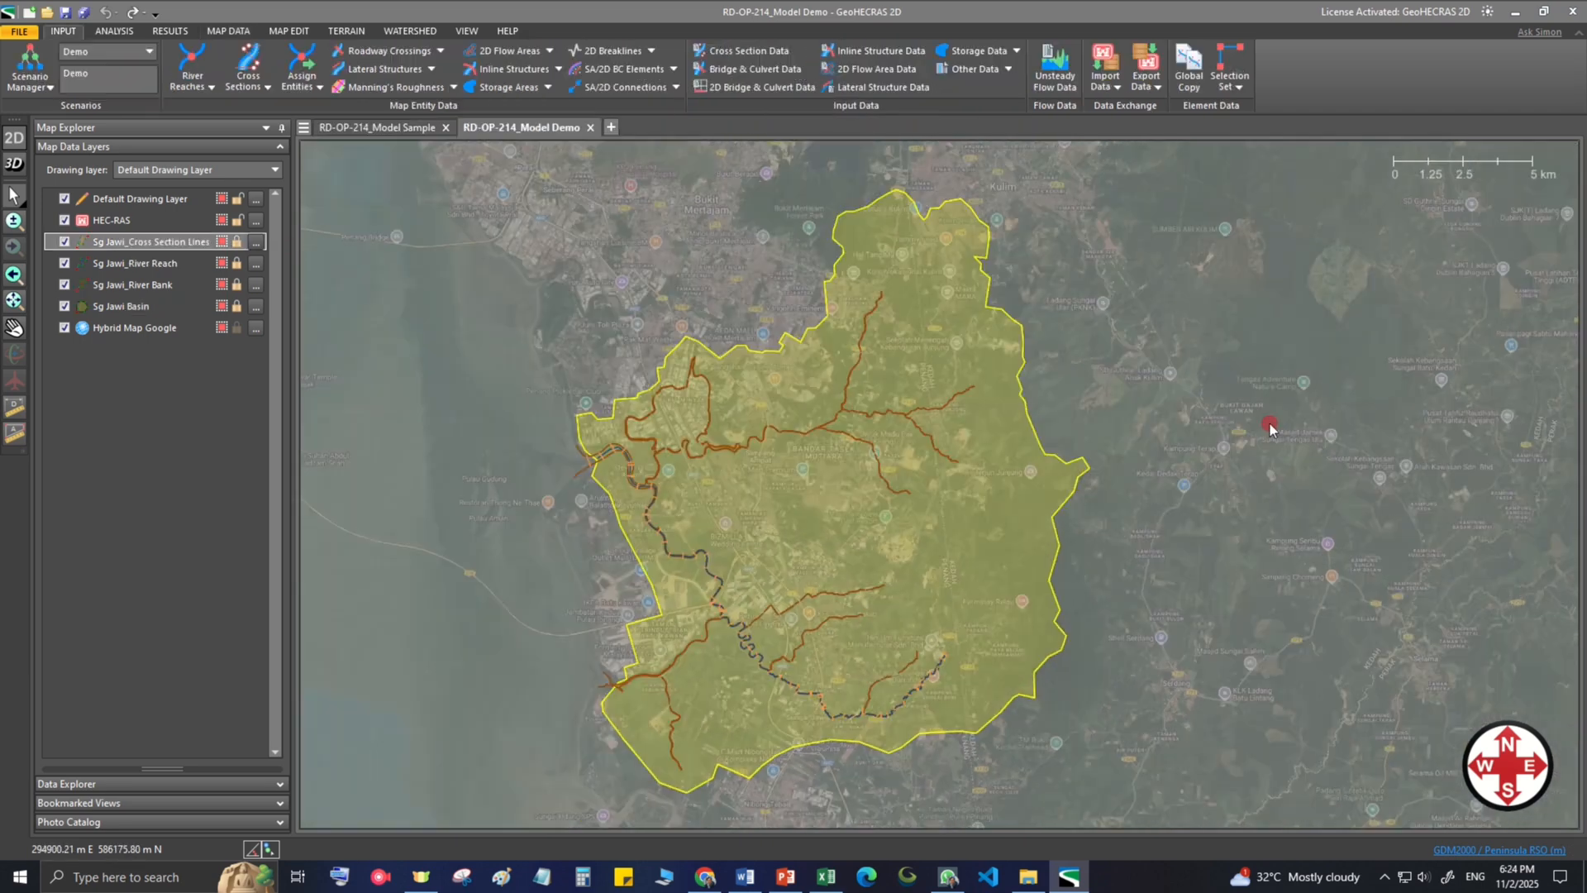
Step: Hide the Sg Jawi_Cross Section Lines and Sg Jawi_River Bank layers
left_click(66, 242)
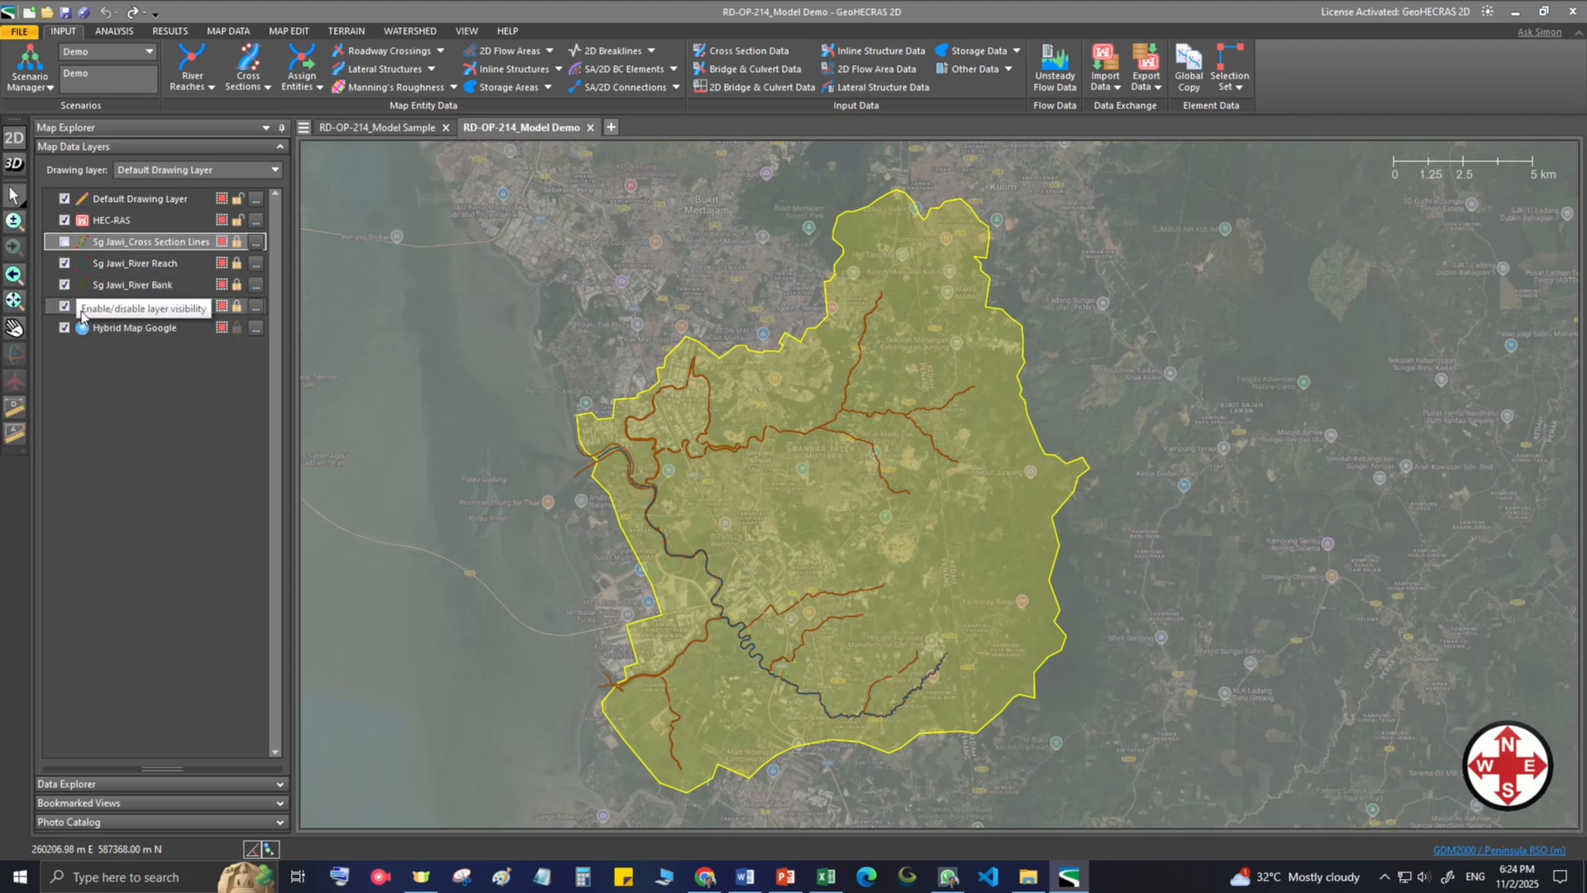
left_click(65, 284)
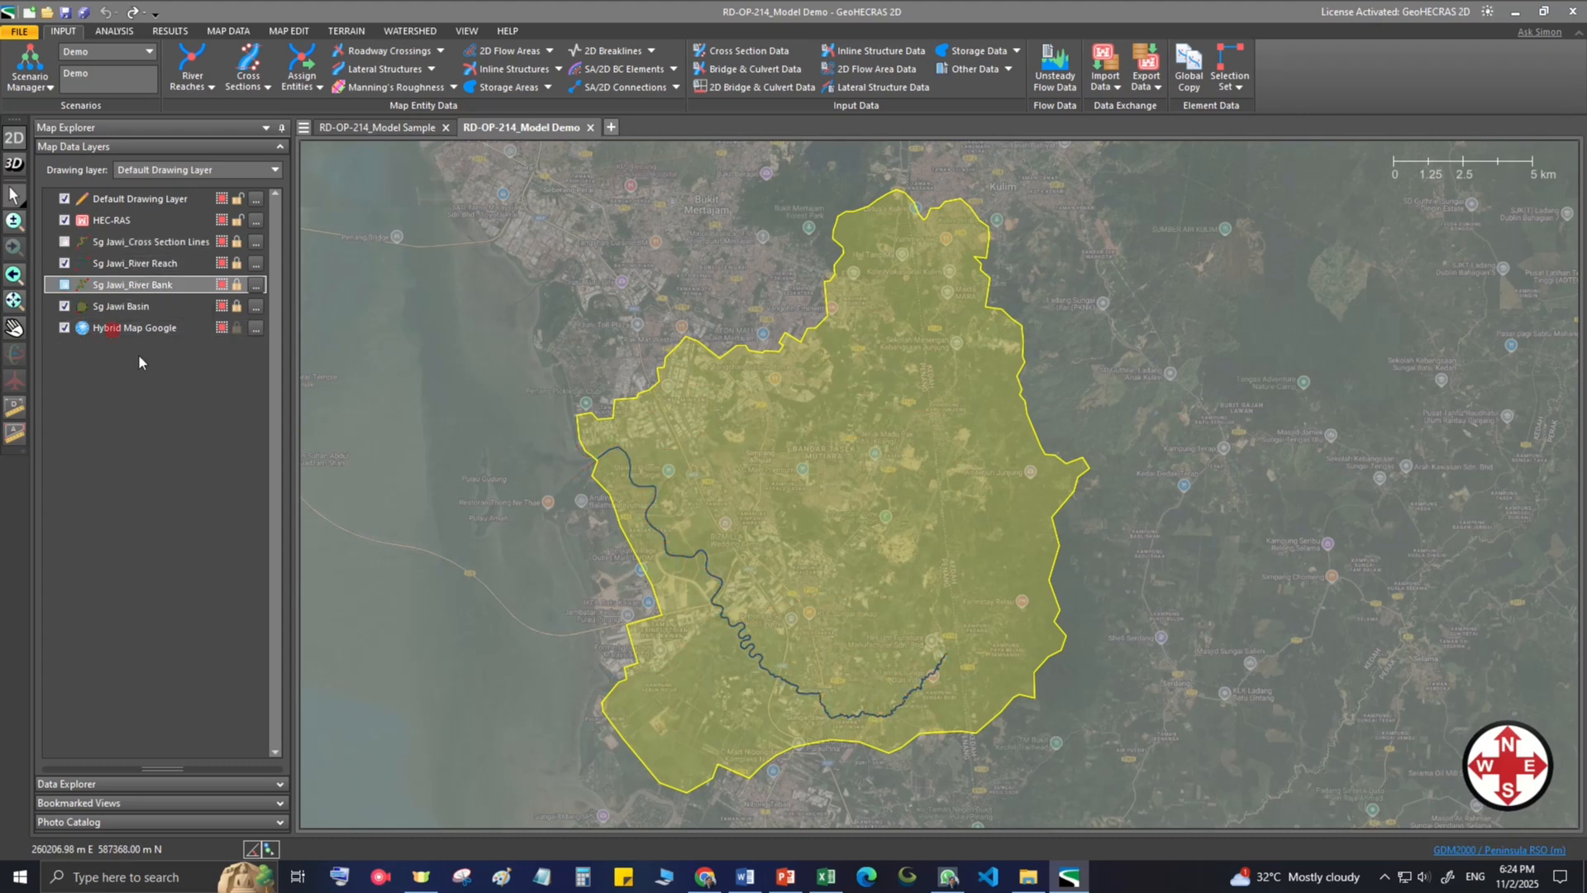
Step: Start assigning a river reach and select the Sg Jawi river polyline on the map near its downstream end
scroll(796, 637, "up", 2)
scroll(797, 634, "up", 2)
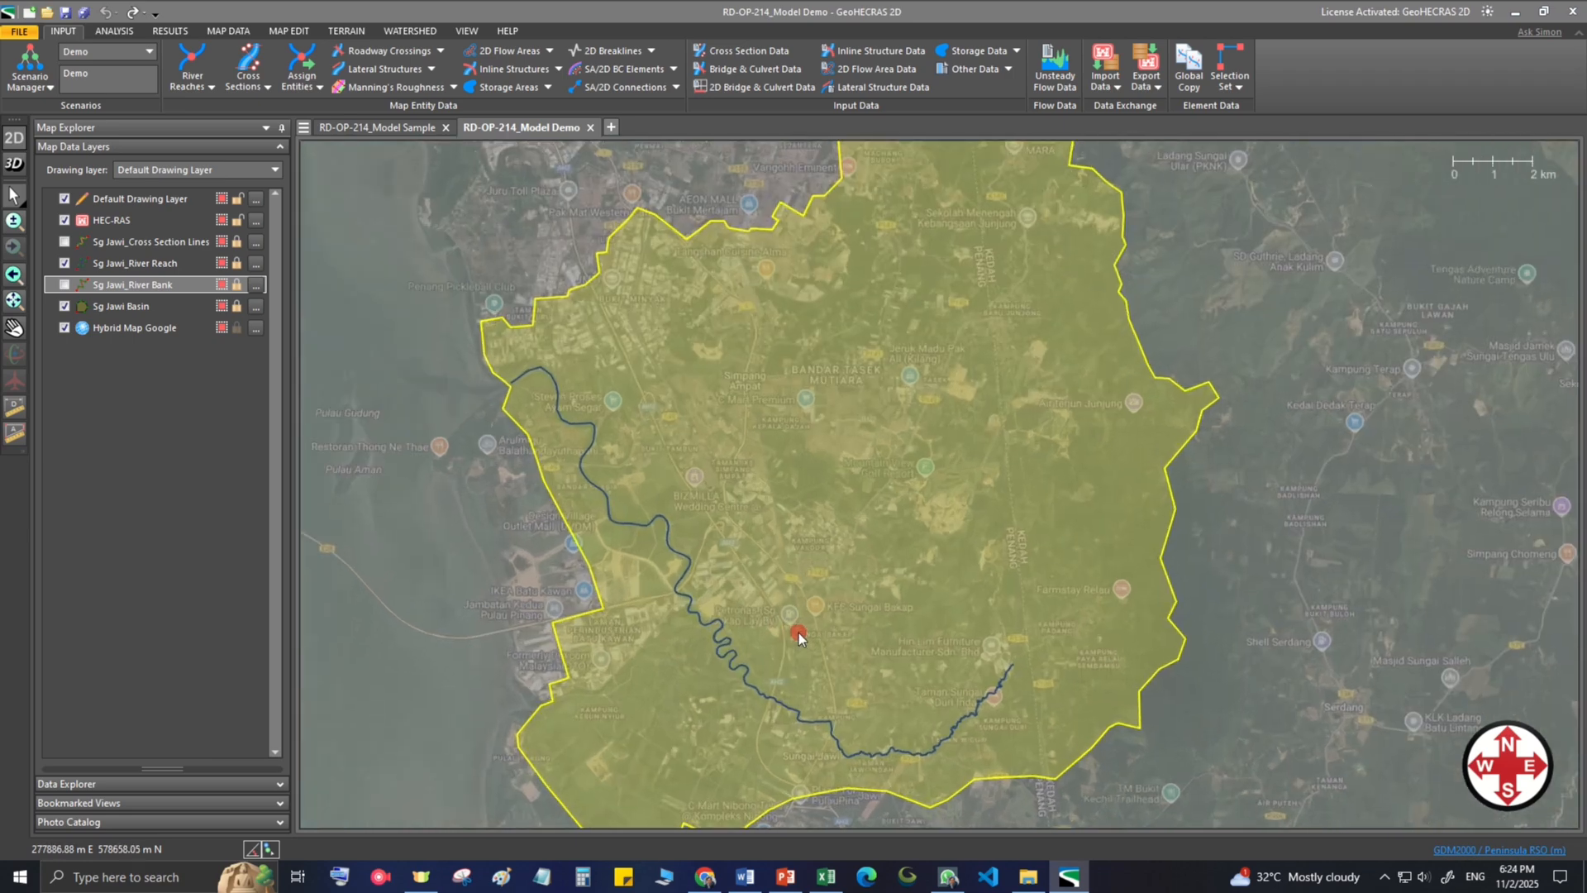
mouse_move(798, 632)
left_mouse_down()
mouse_move(836, 598)
mouse_move(797, 556)
mouse_move(769, 560)
left_mouse_up()
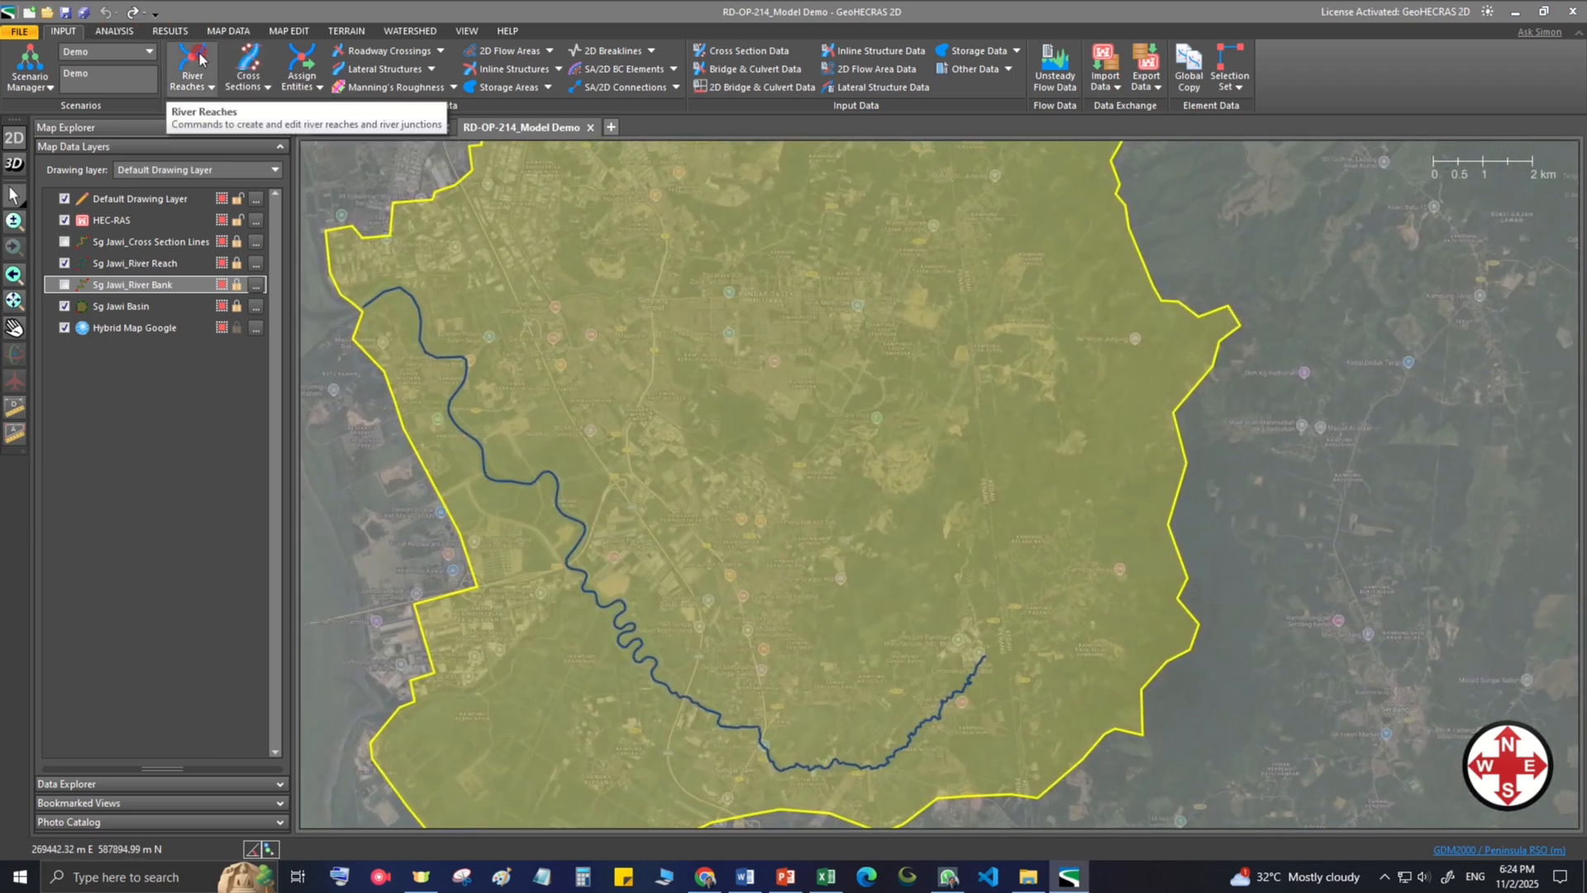
left_click(202, 81)
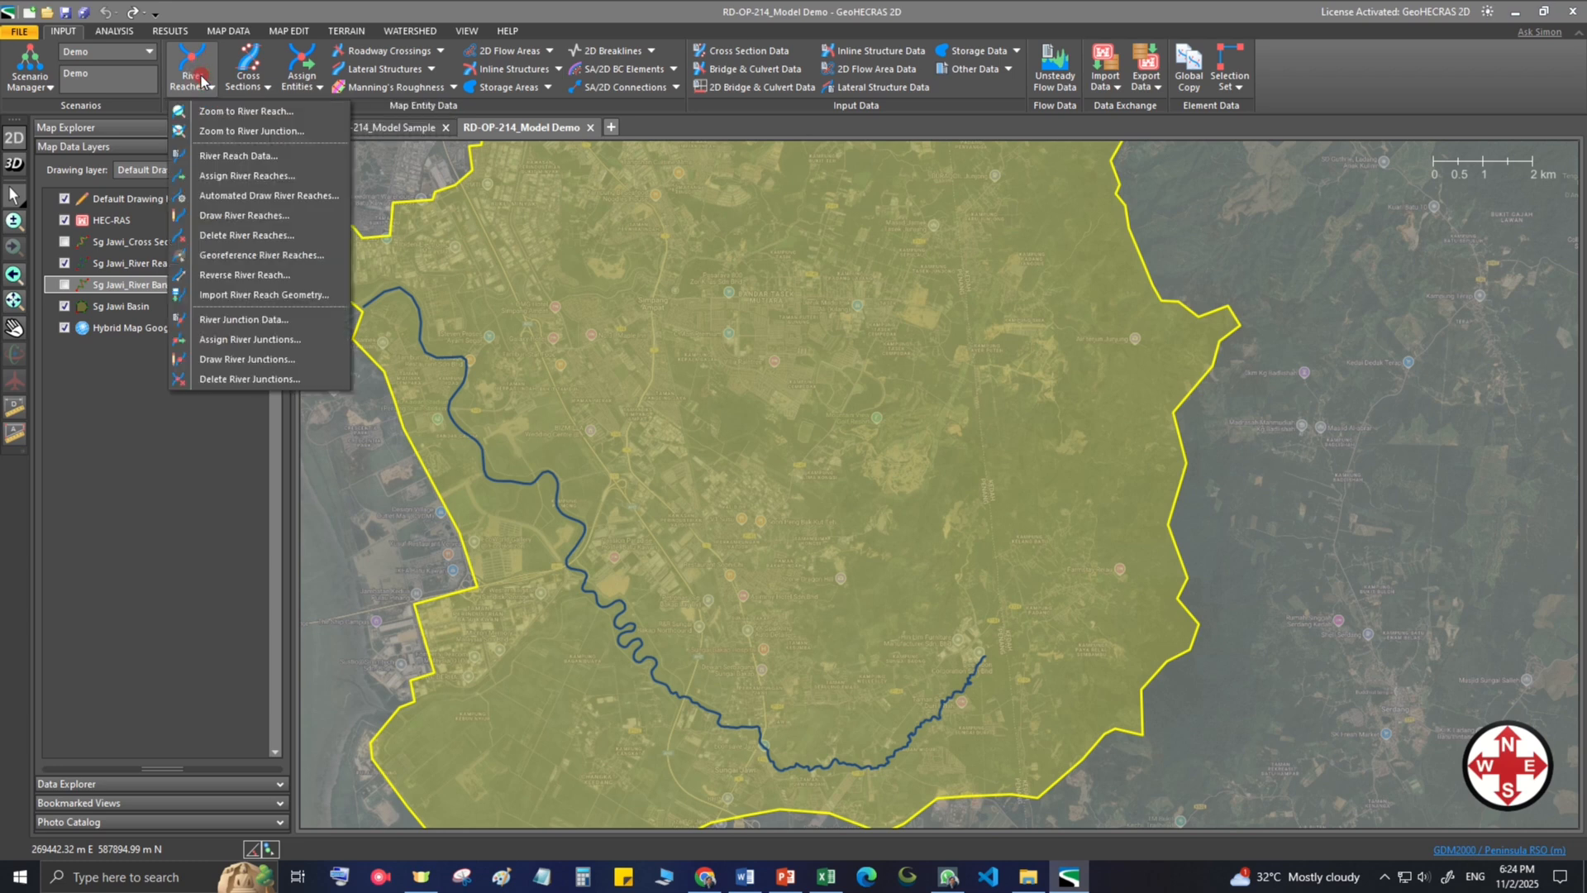
left_click(275, 177)
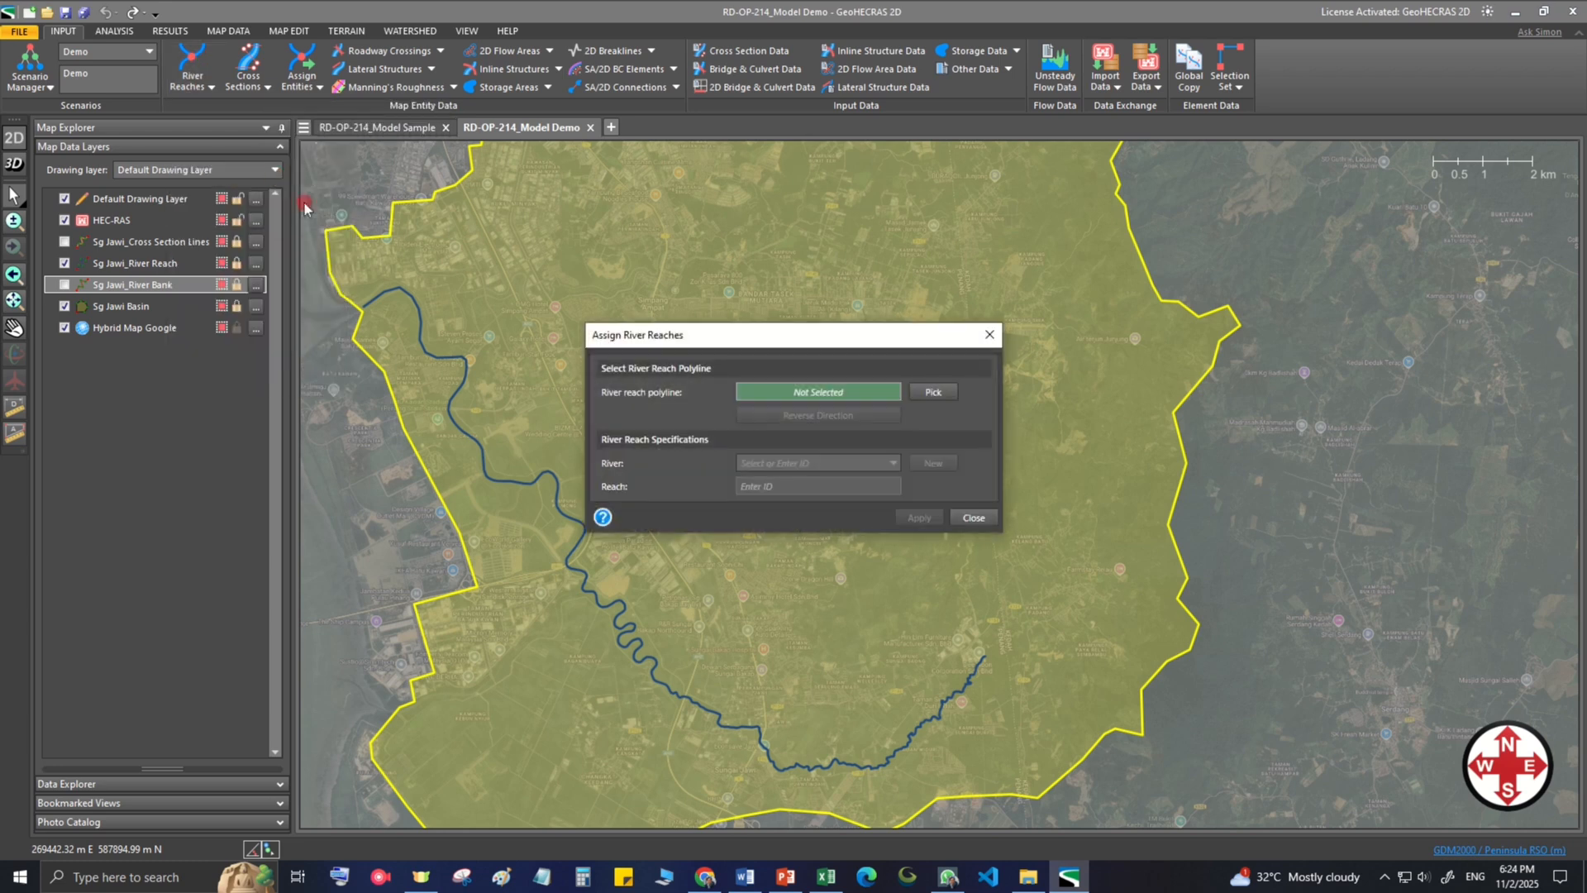
left_click(927, 393)
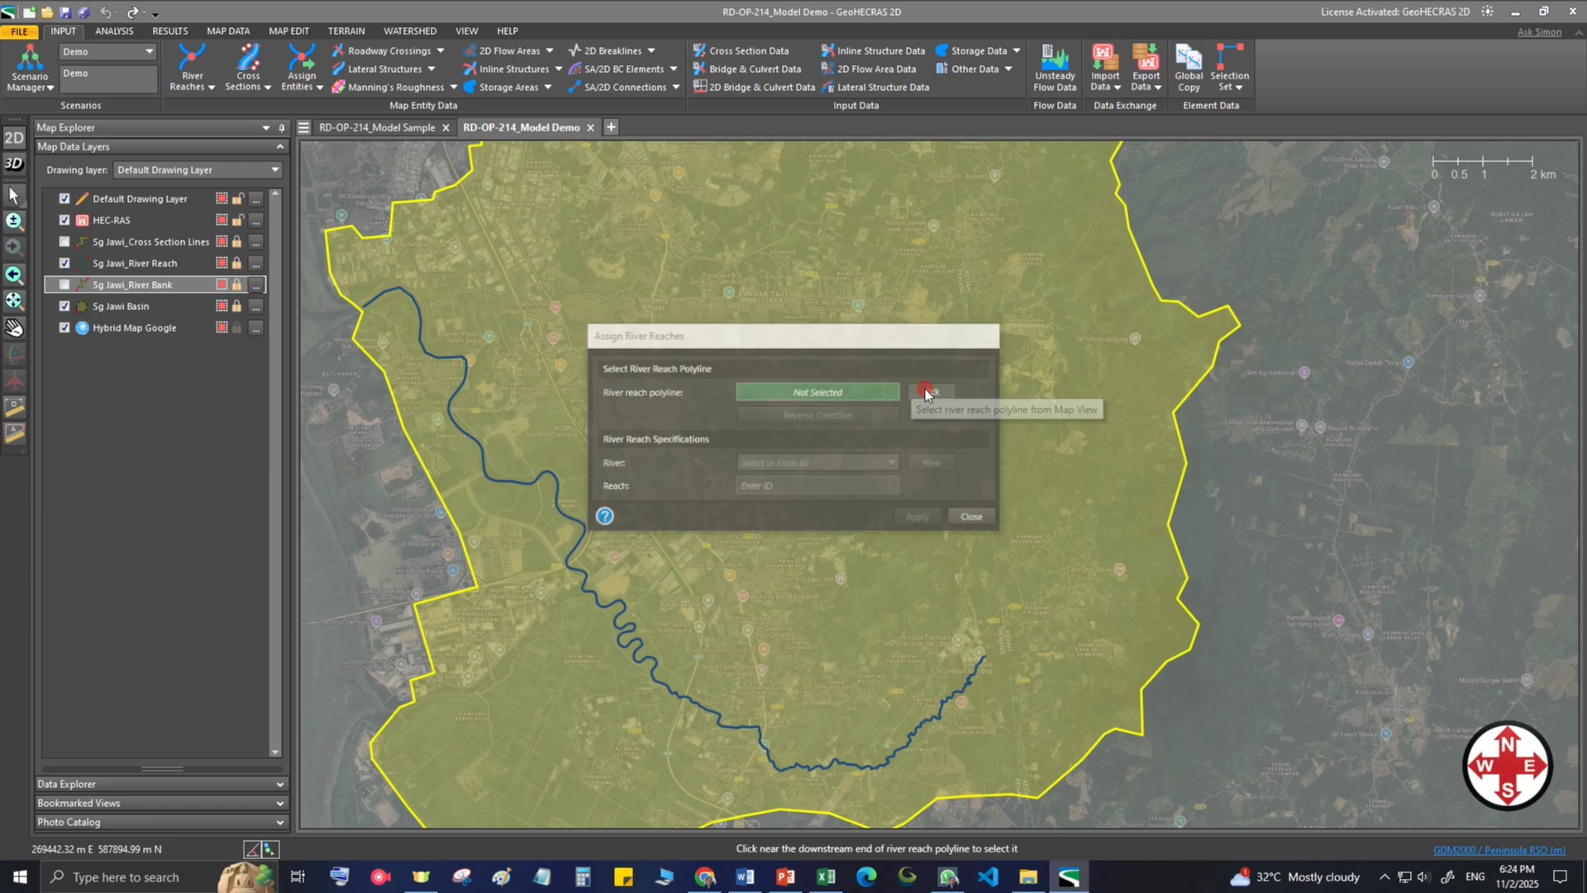
left_click(541, 485)
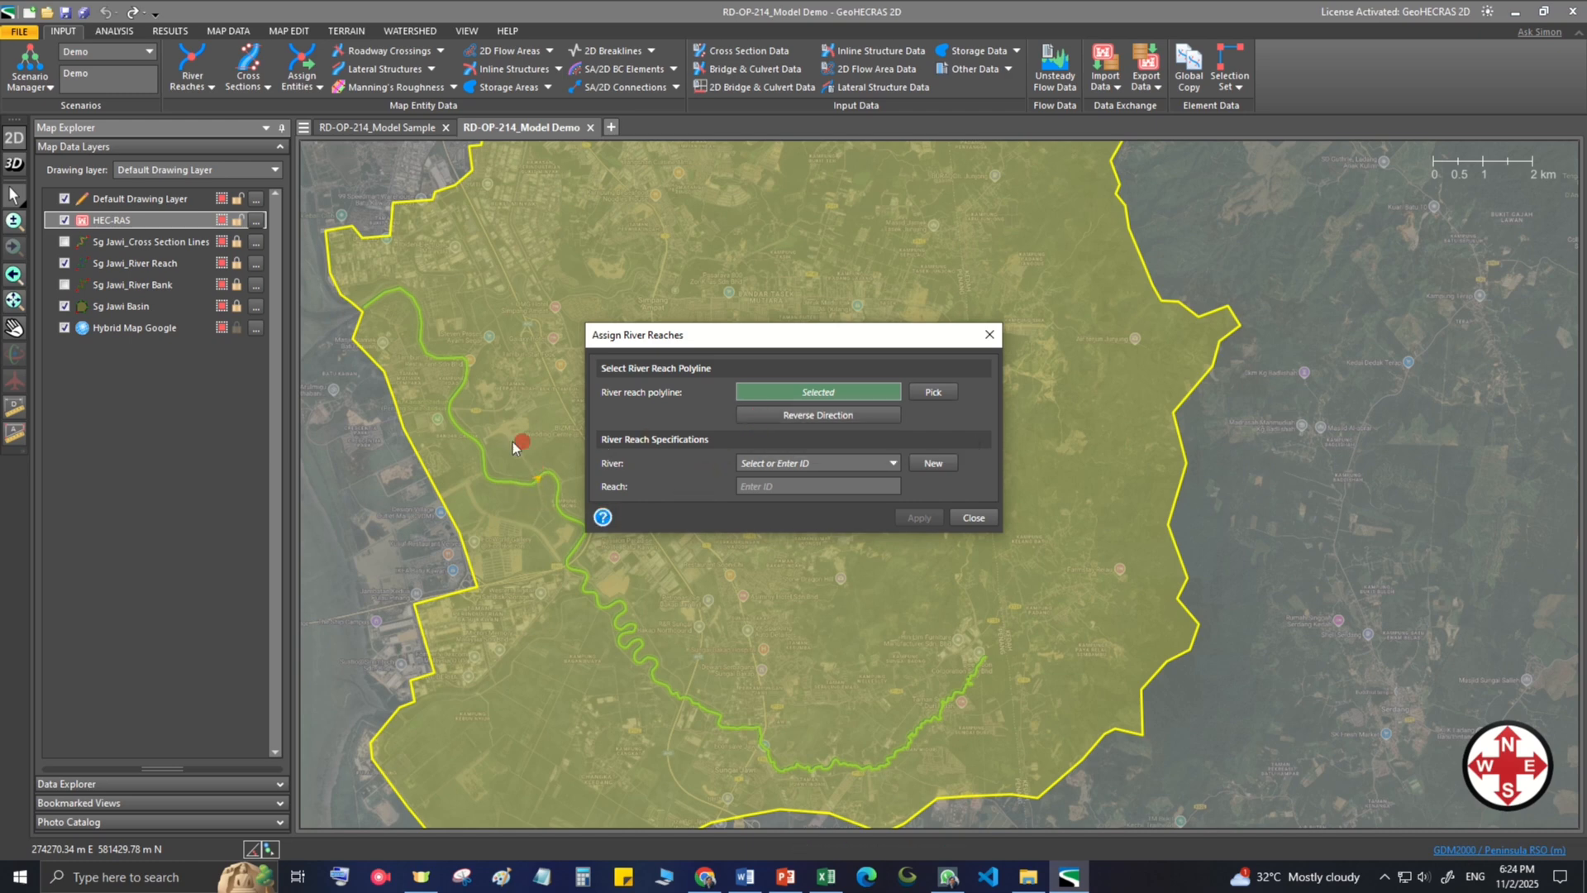
Step: Assign the selected polyline to a new river named Sg Jawi with reach ID Sg Jawi, and create the reach
left_click(766, 416)
left_click(799, 463)
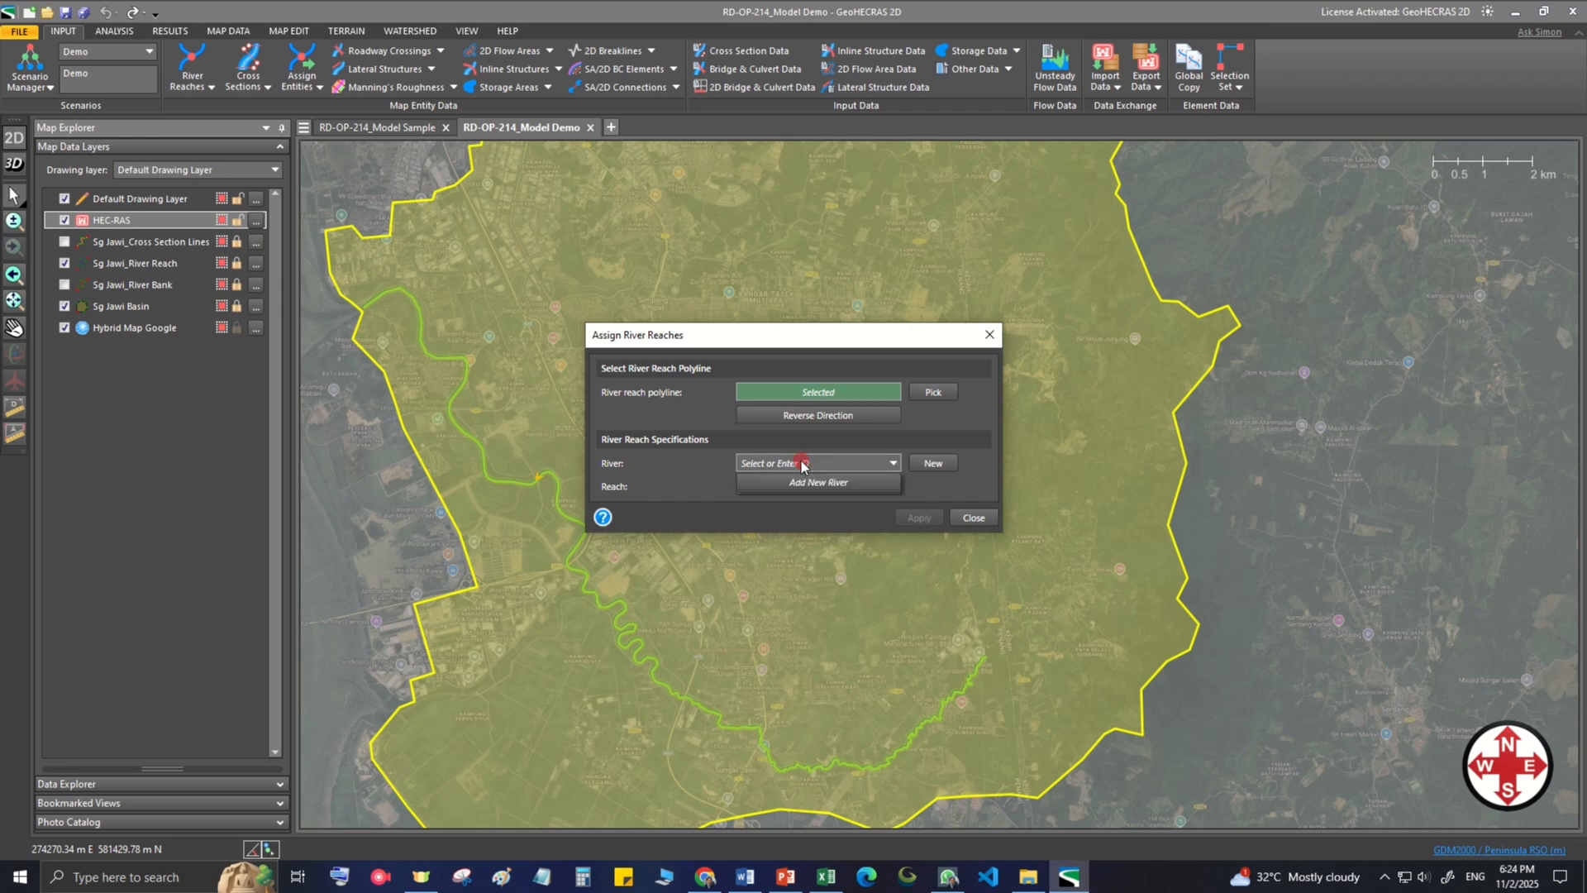
left_click(800, 481)
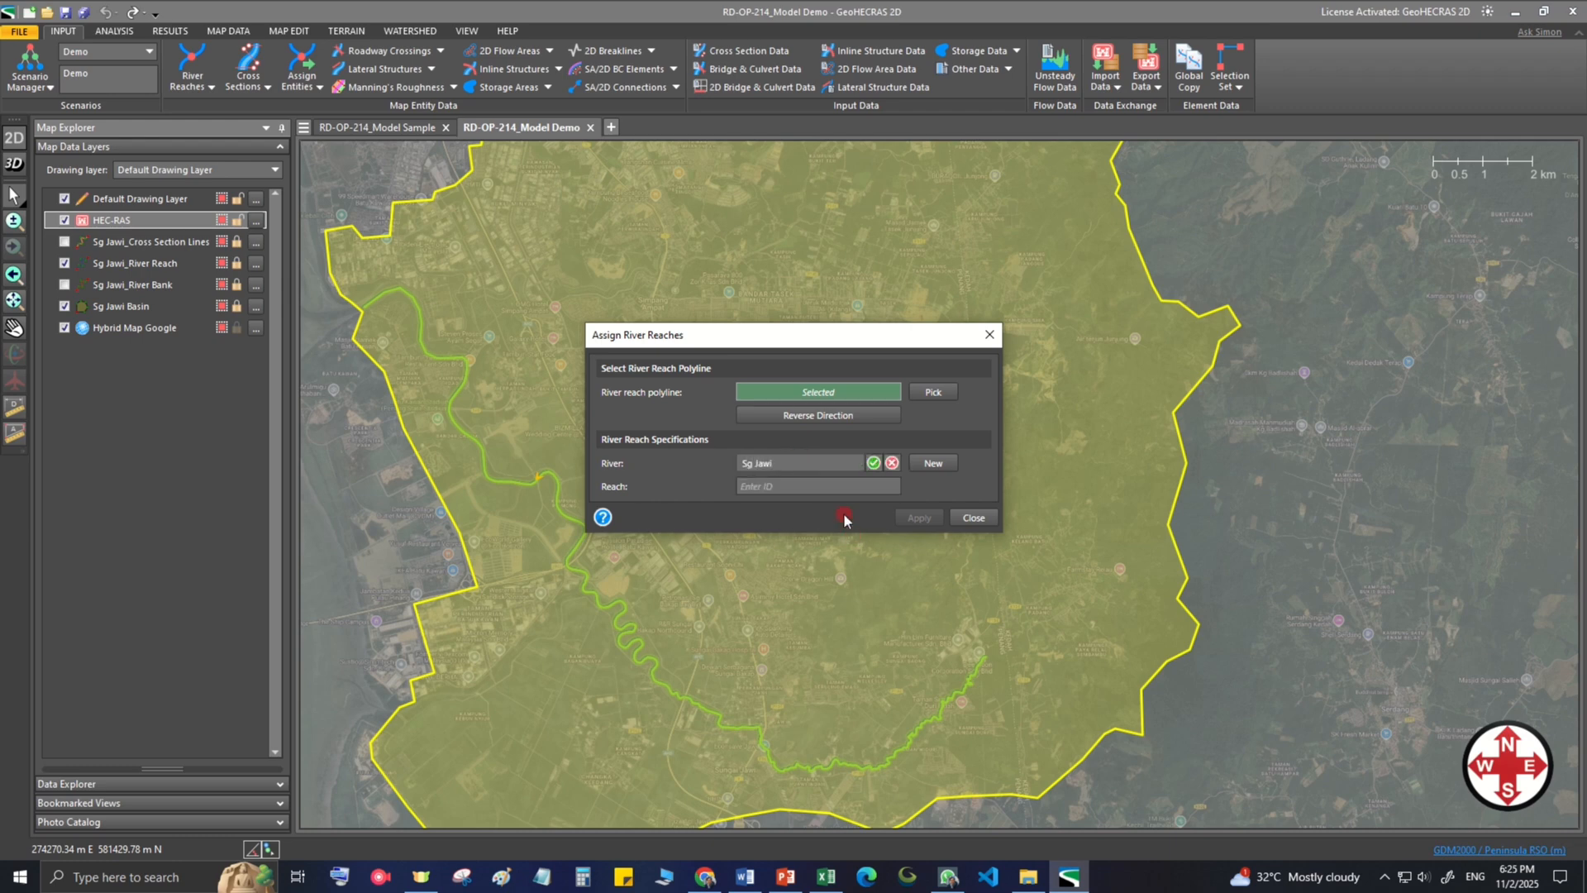
left_click(878, 462)
left_click(858, 489)
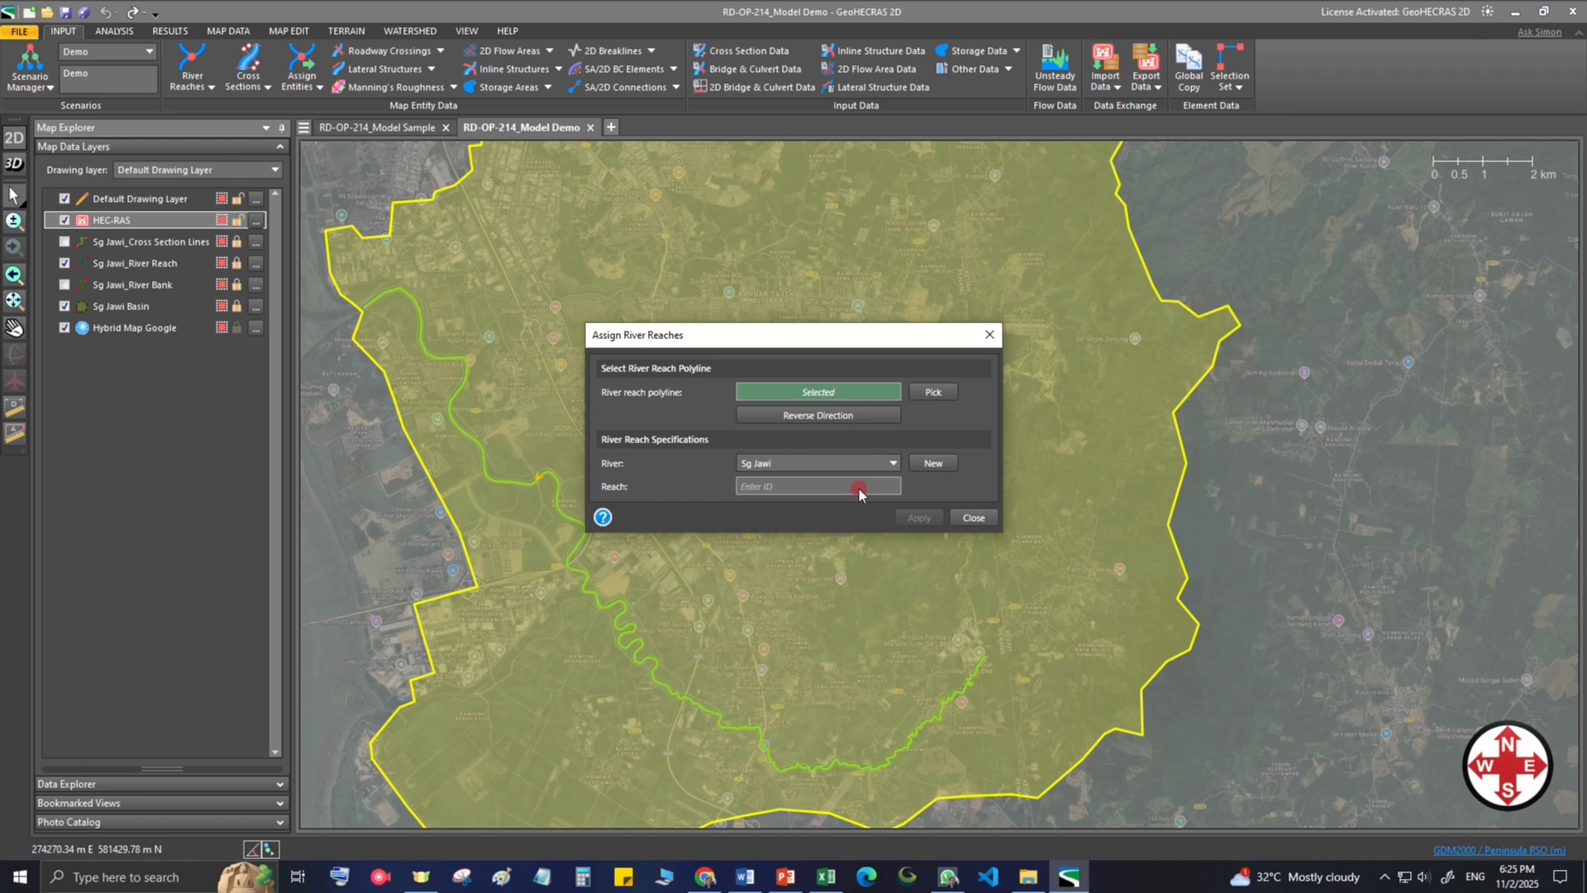
type("Sg Jawi")
left_click(918, 518)
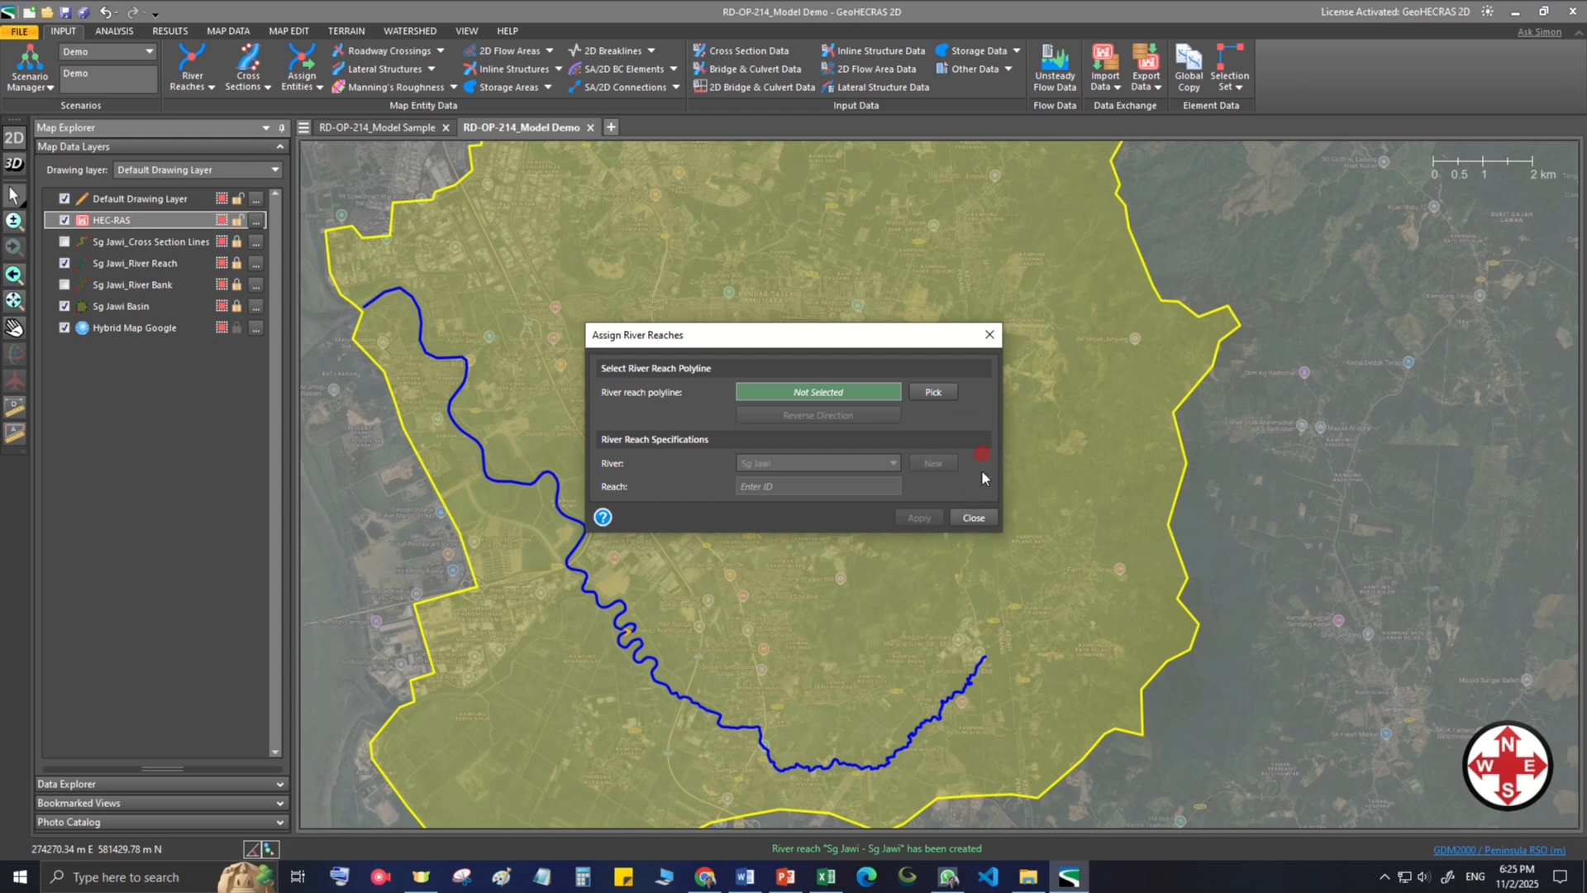
left_click(974, 518)
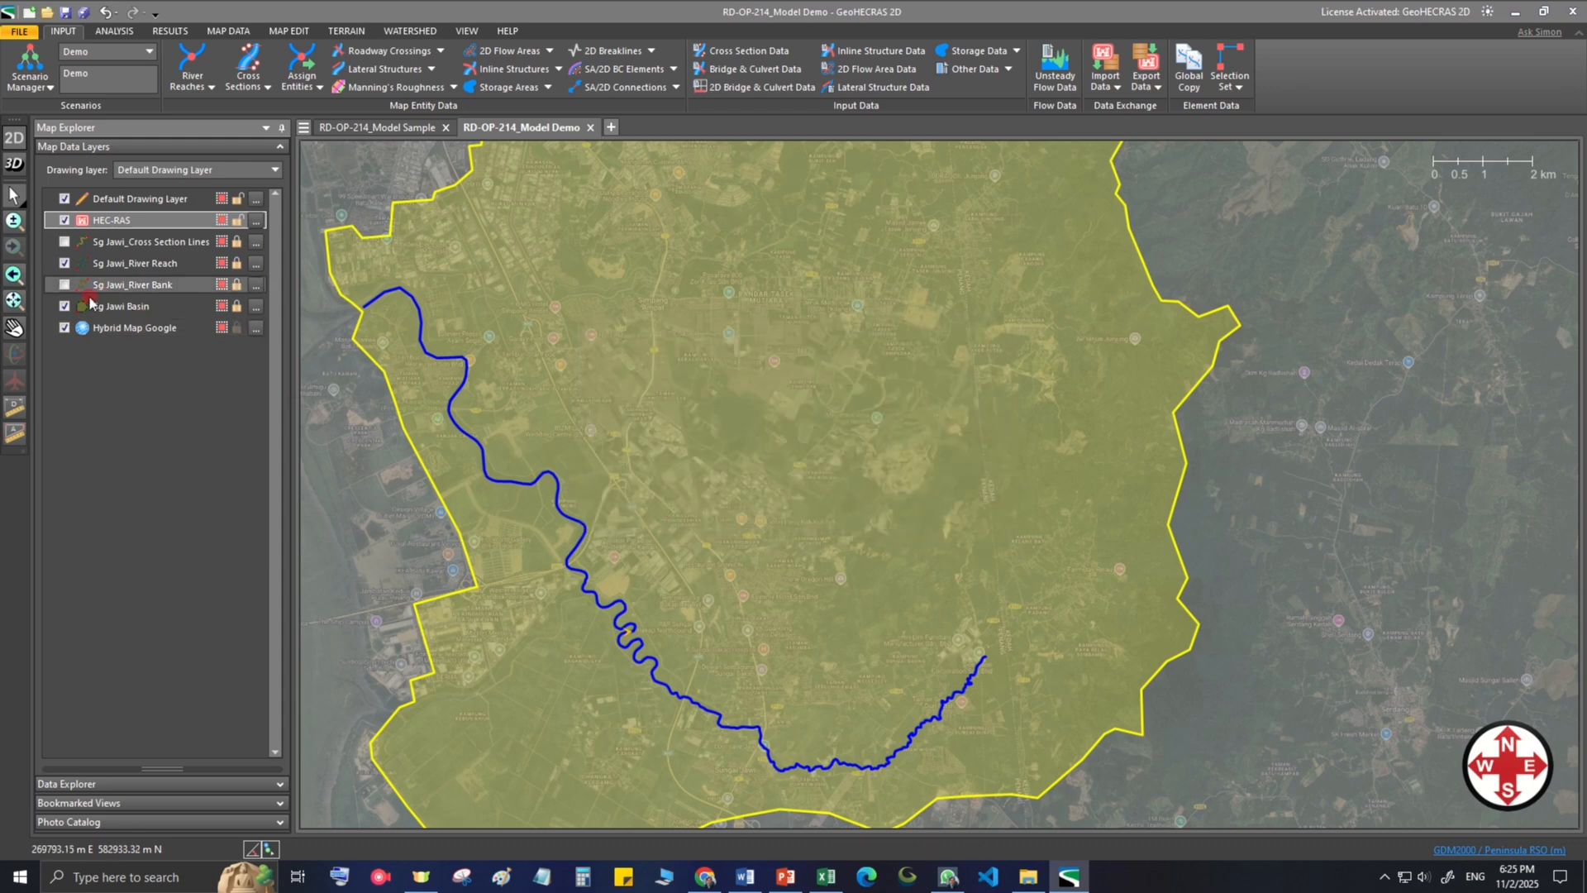
Step: Show the Sg Jawi_River Bank layer and hide the Sg Jawi_River Reach layer
left_click(65, 285)
left_click(64, 263)
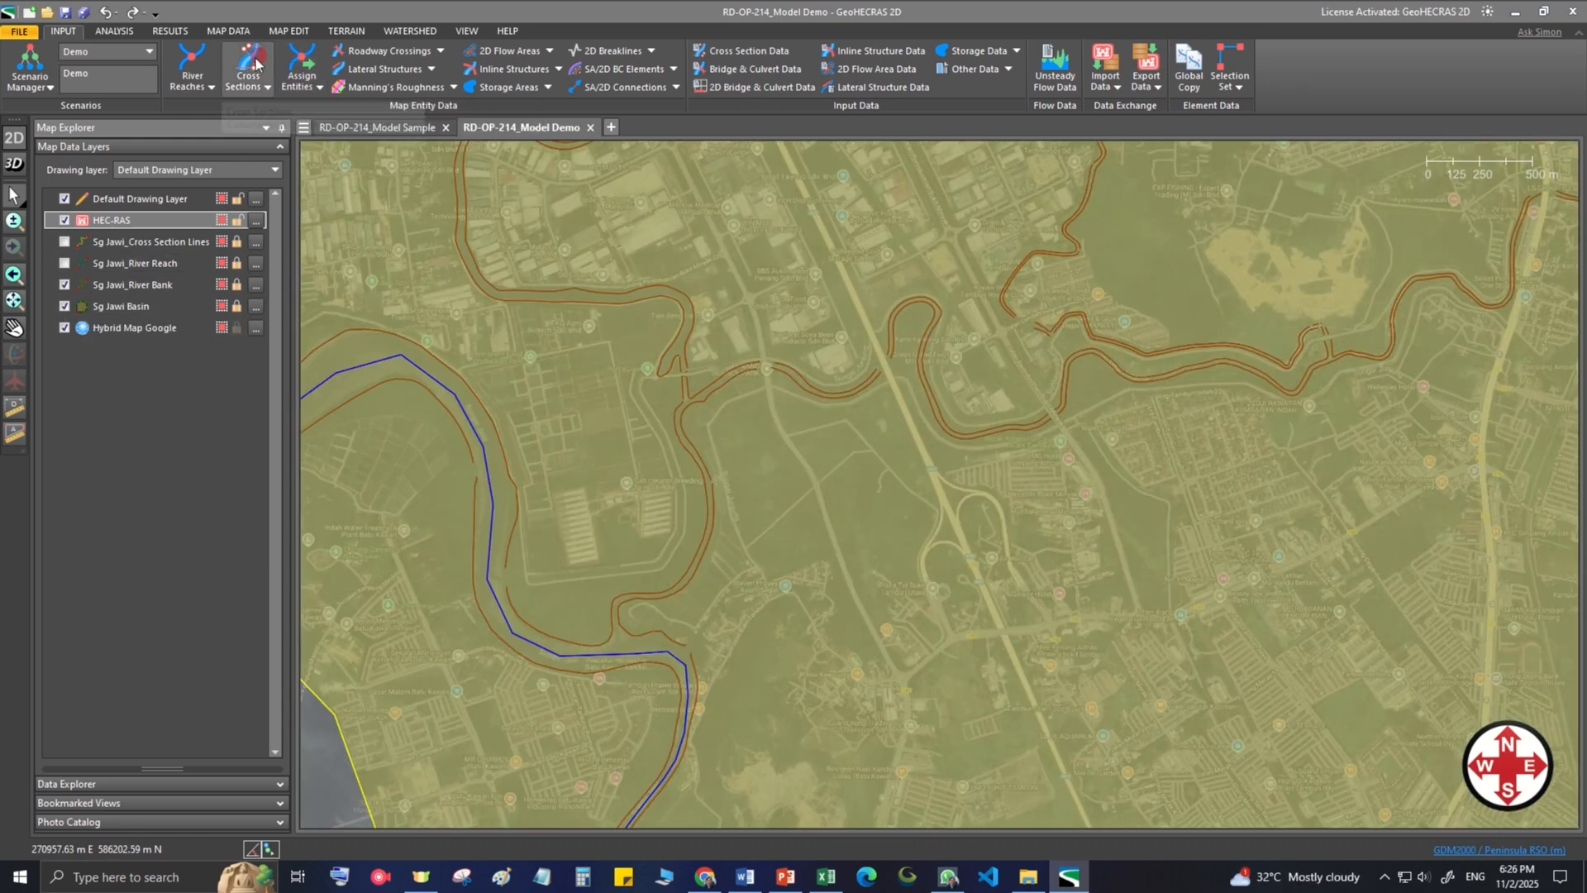
Step: Draw a curvilinear river reach about 2.7 km long between the tributary's bank lines, from the Sg Jawi confluence to just past the highway crossing
left_click(208, 87)
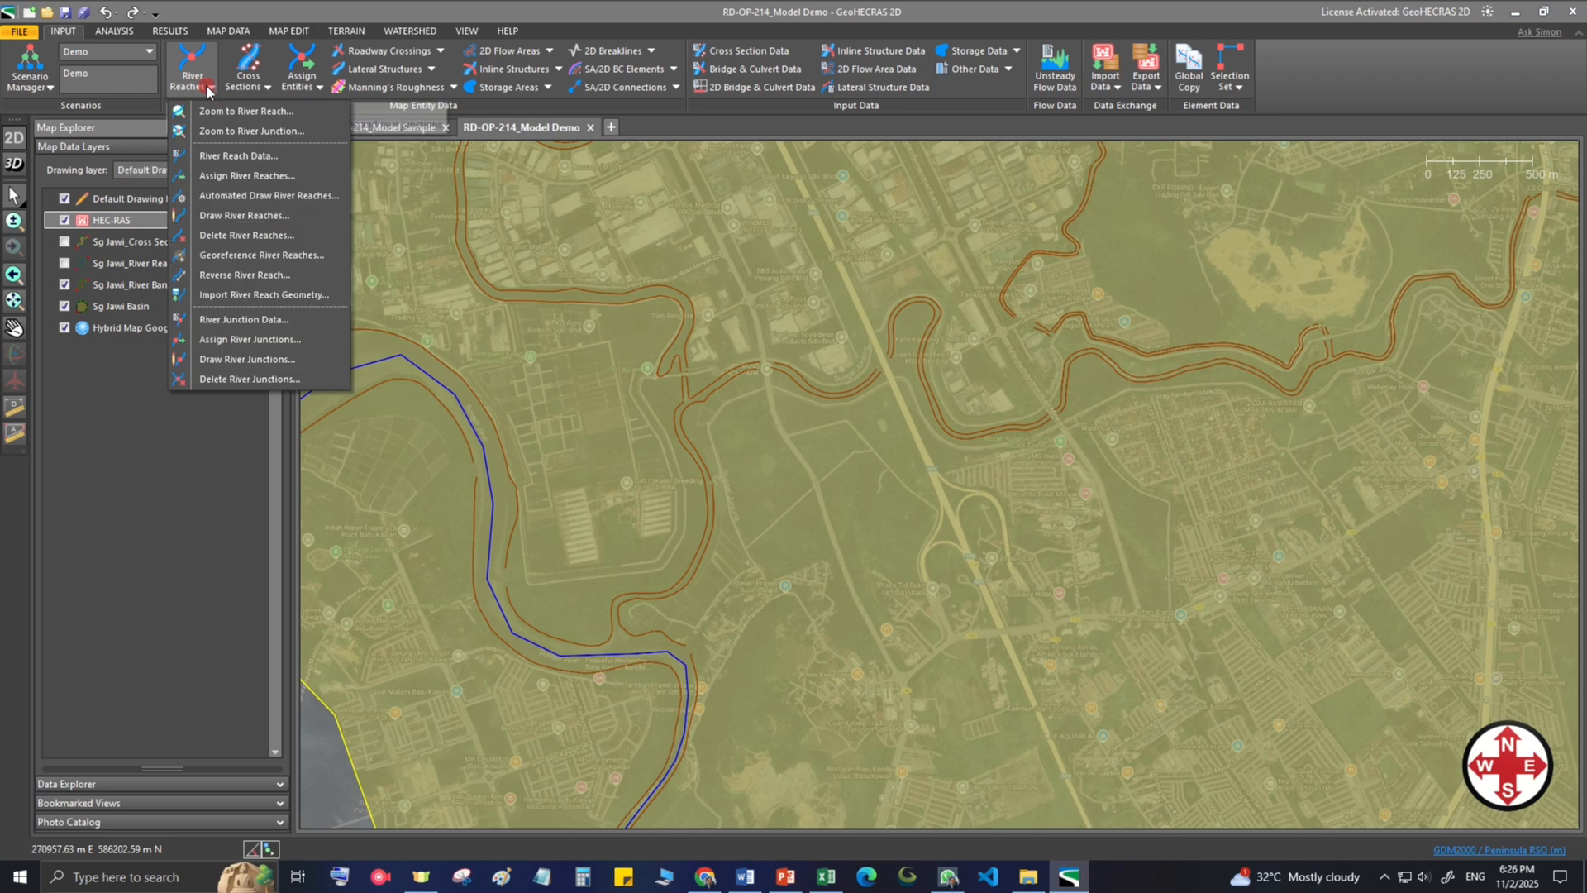
left_click(247, 215)
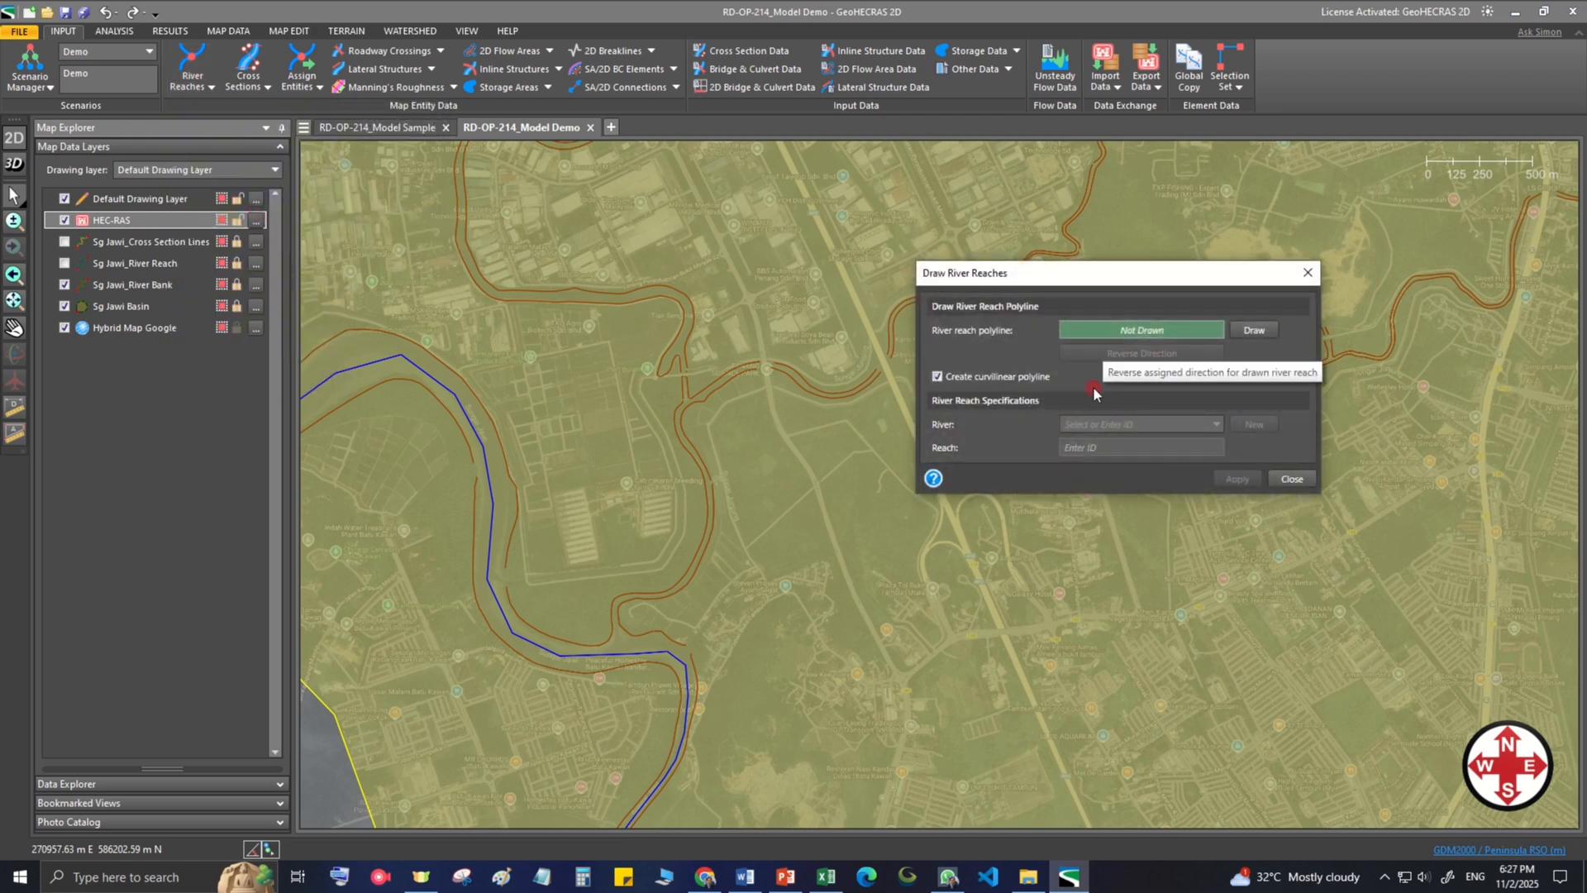
left_click(1277, 307)
left_click(1260, 331)
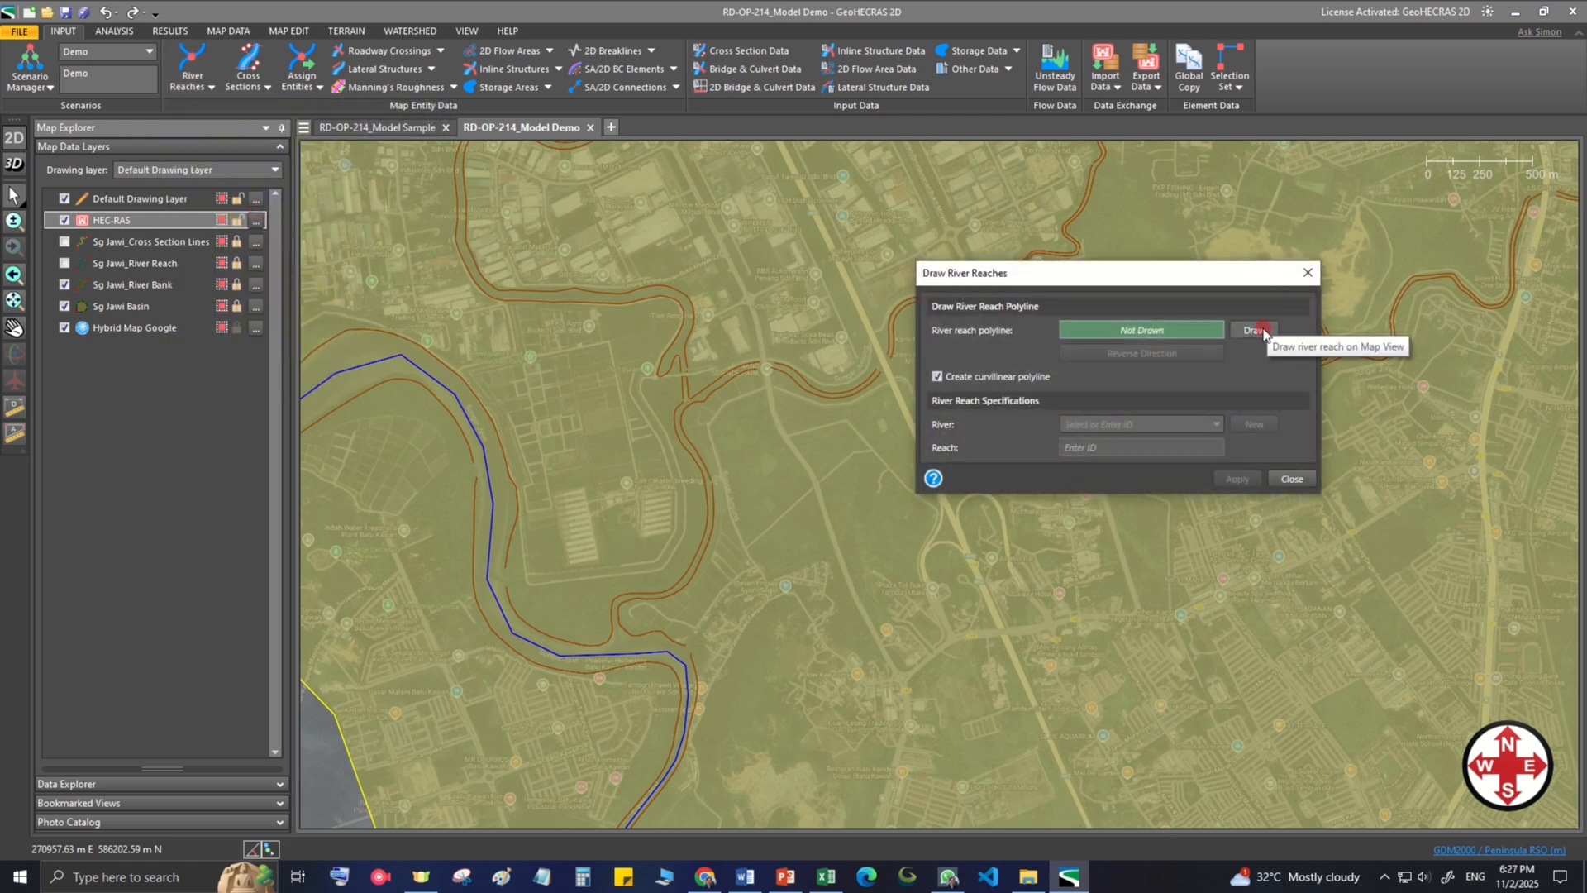
left_click(614, 659)
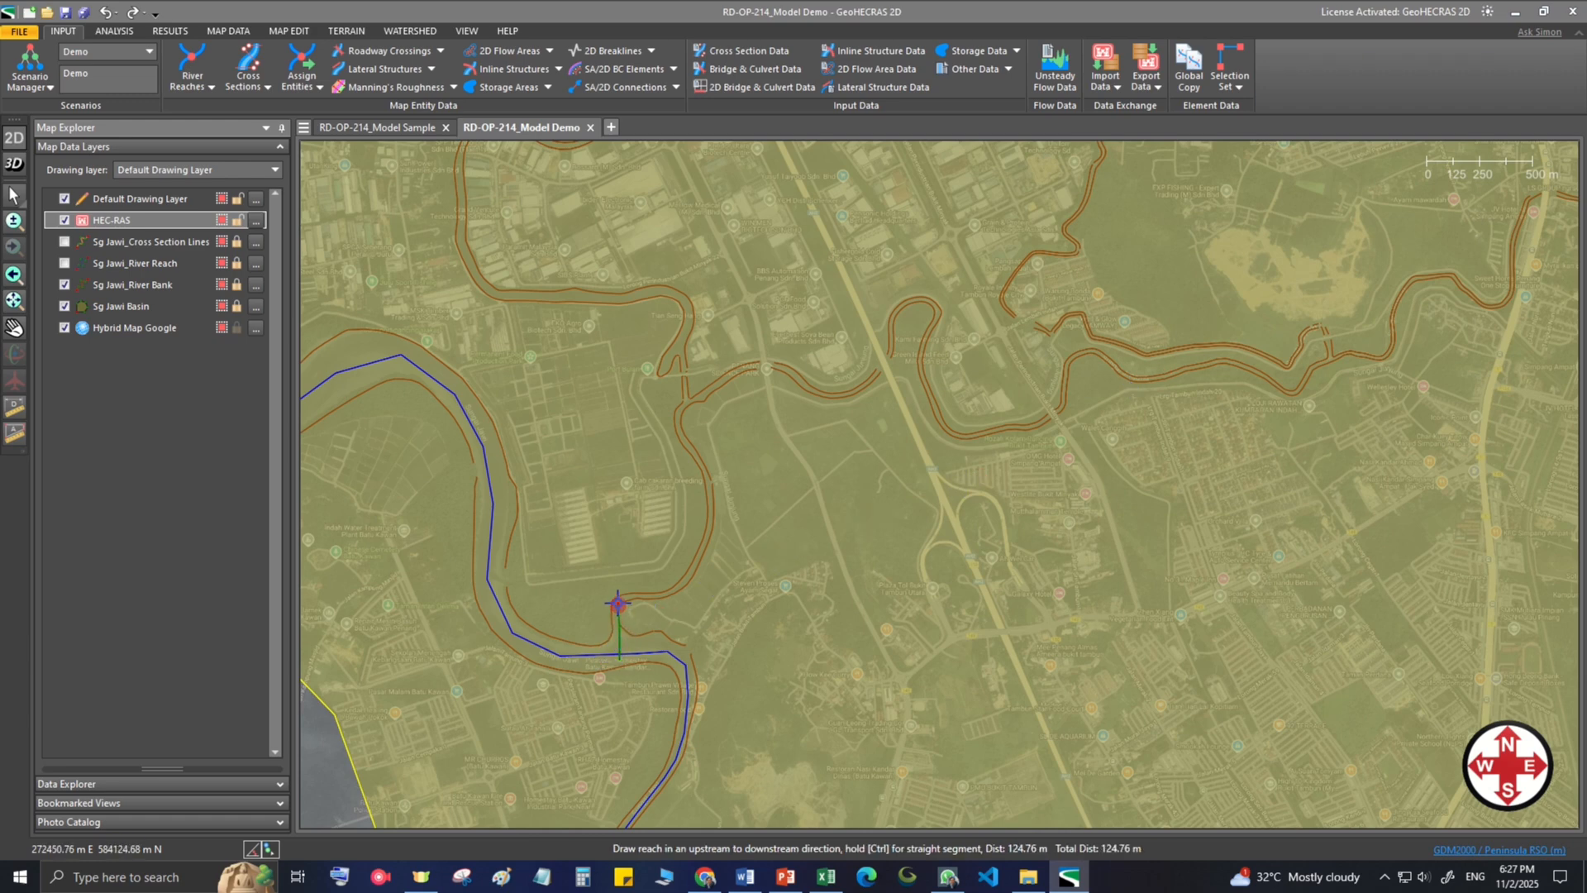
left_click(618, 604)
left_click(652, 593)
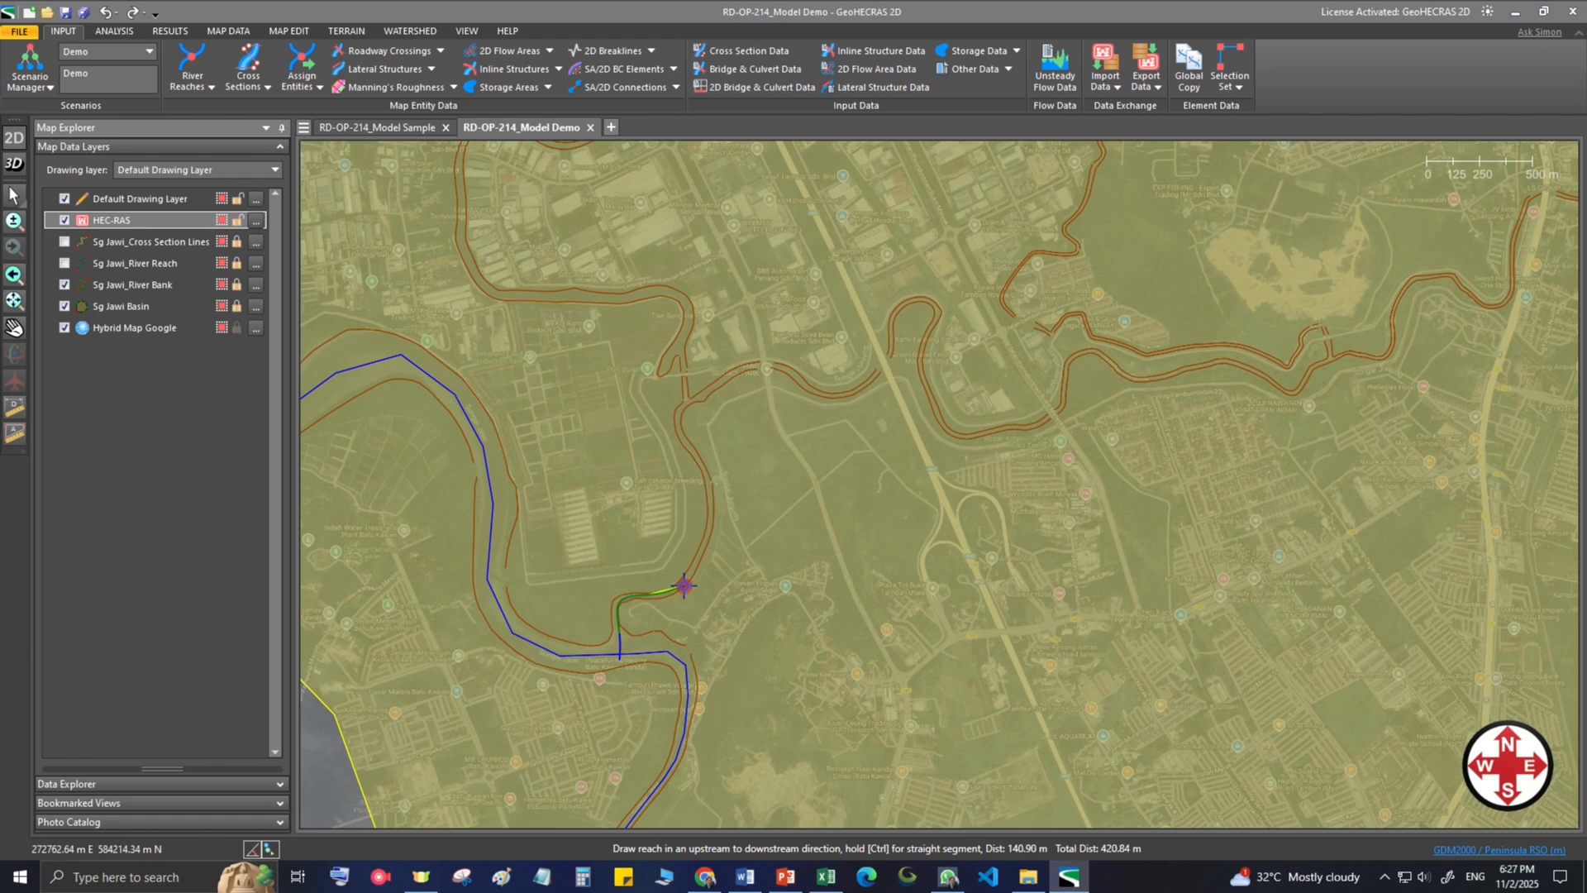
left_click(708, 545)
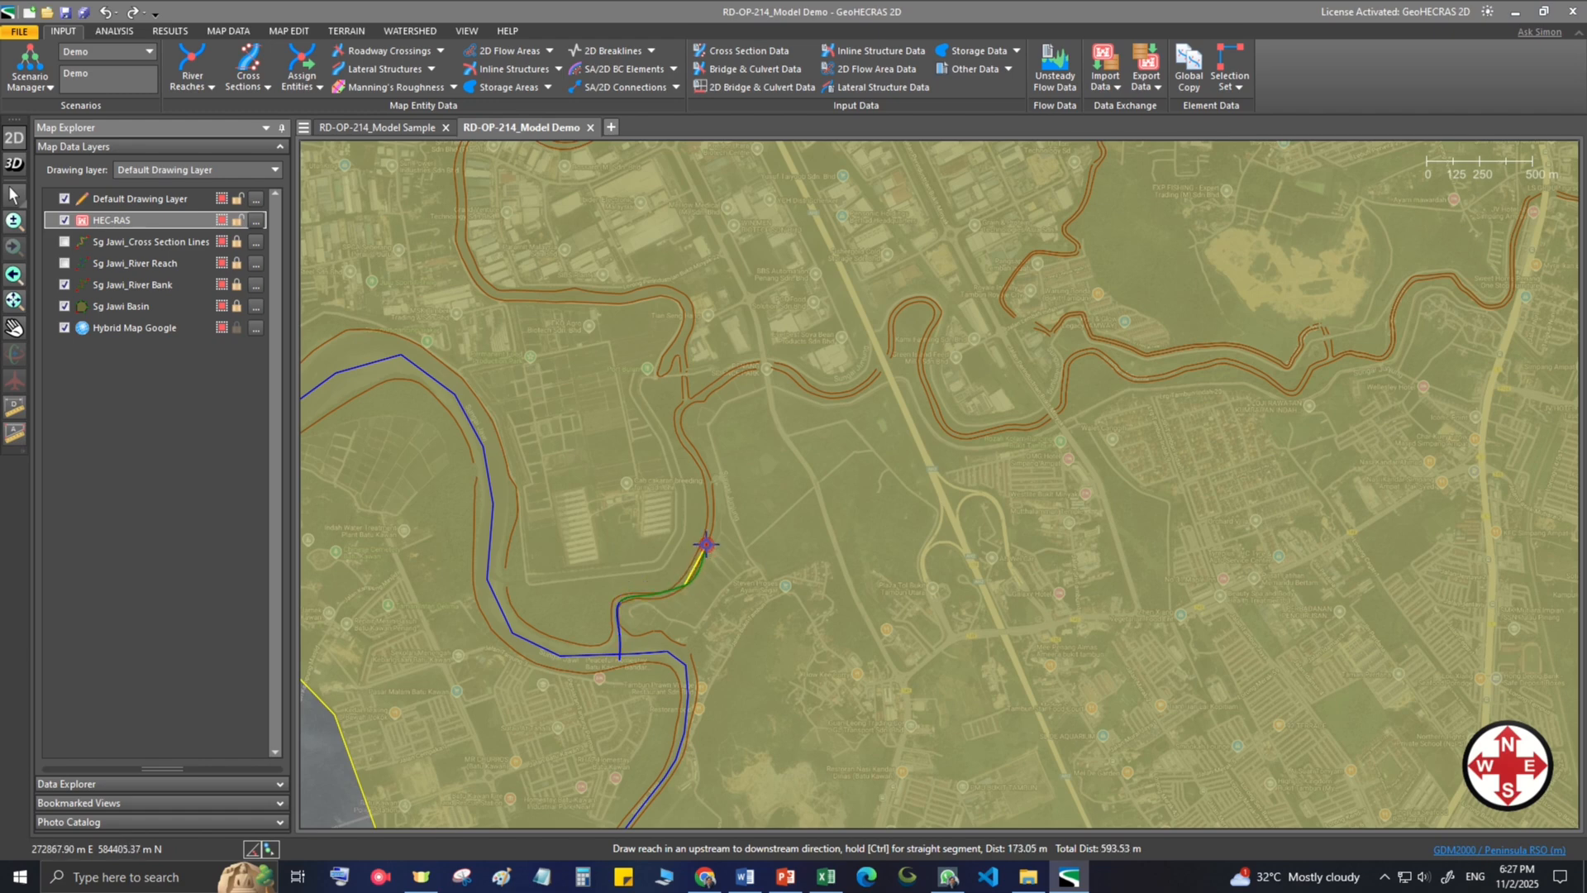
left_click(712, 500)
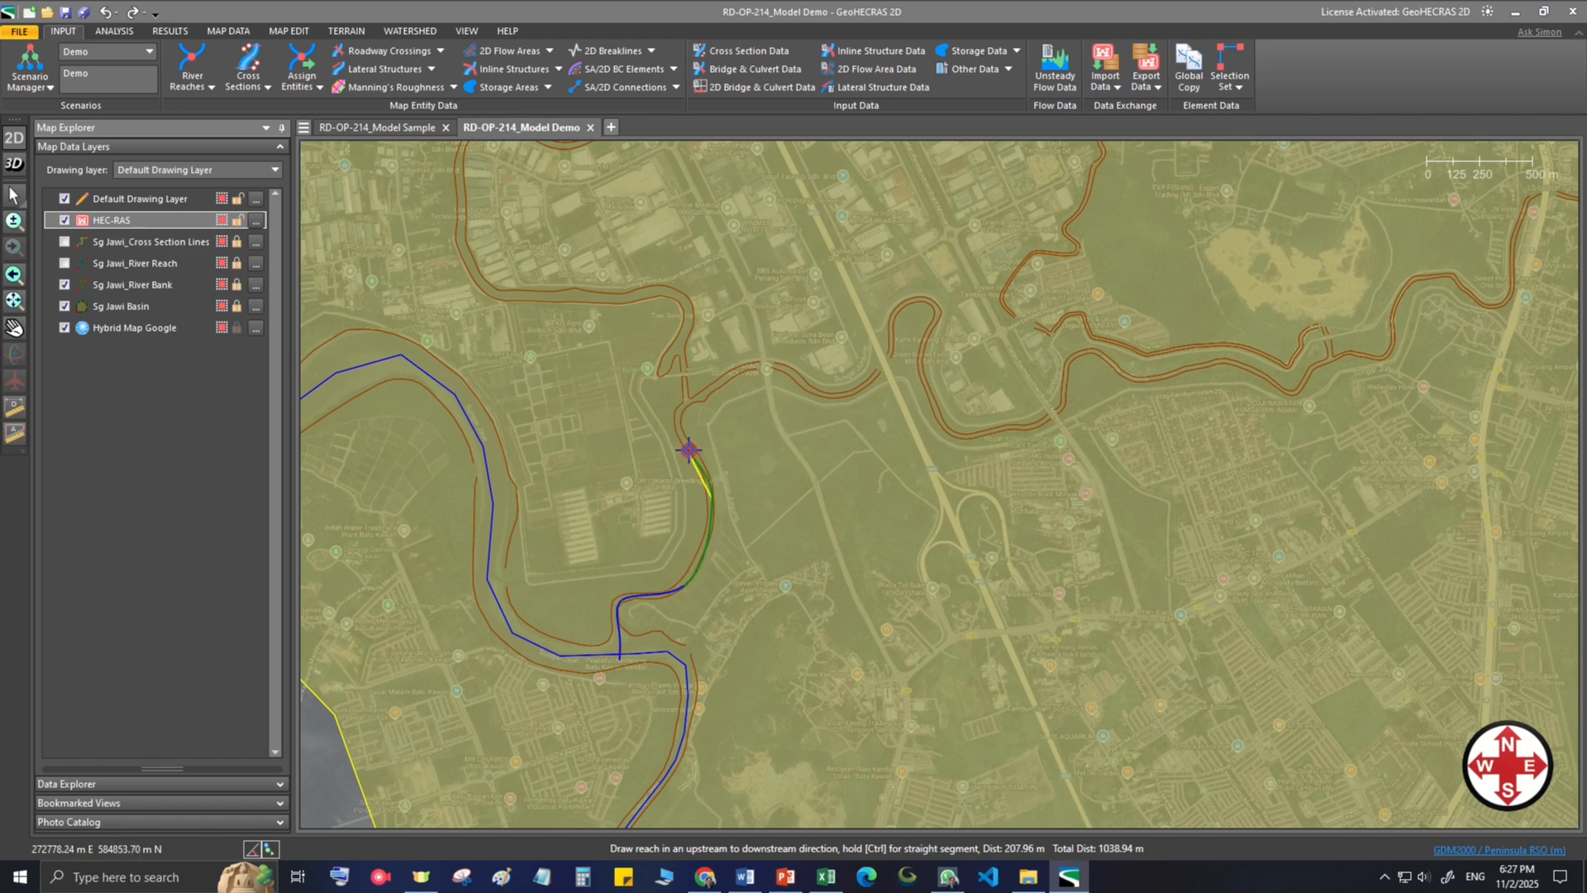
left_click(674, 418)
left_click(703, 391)
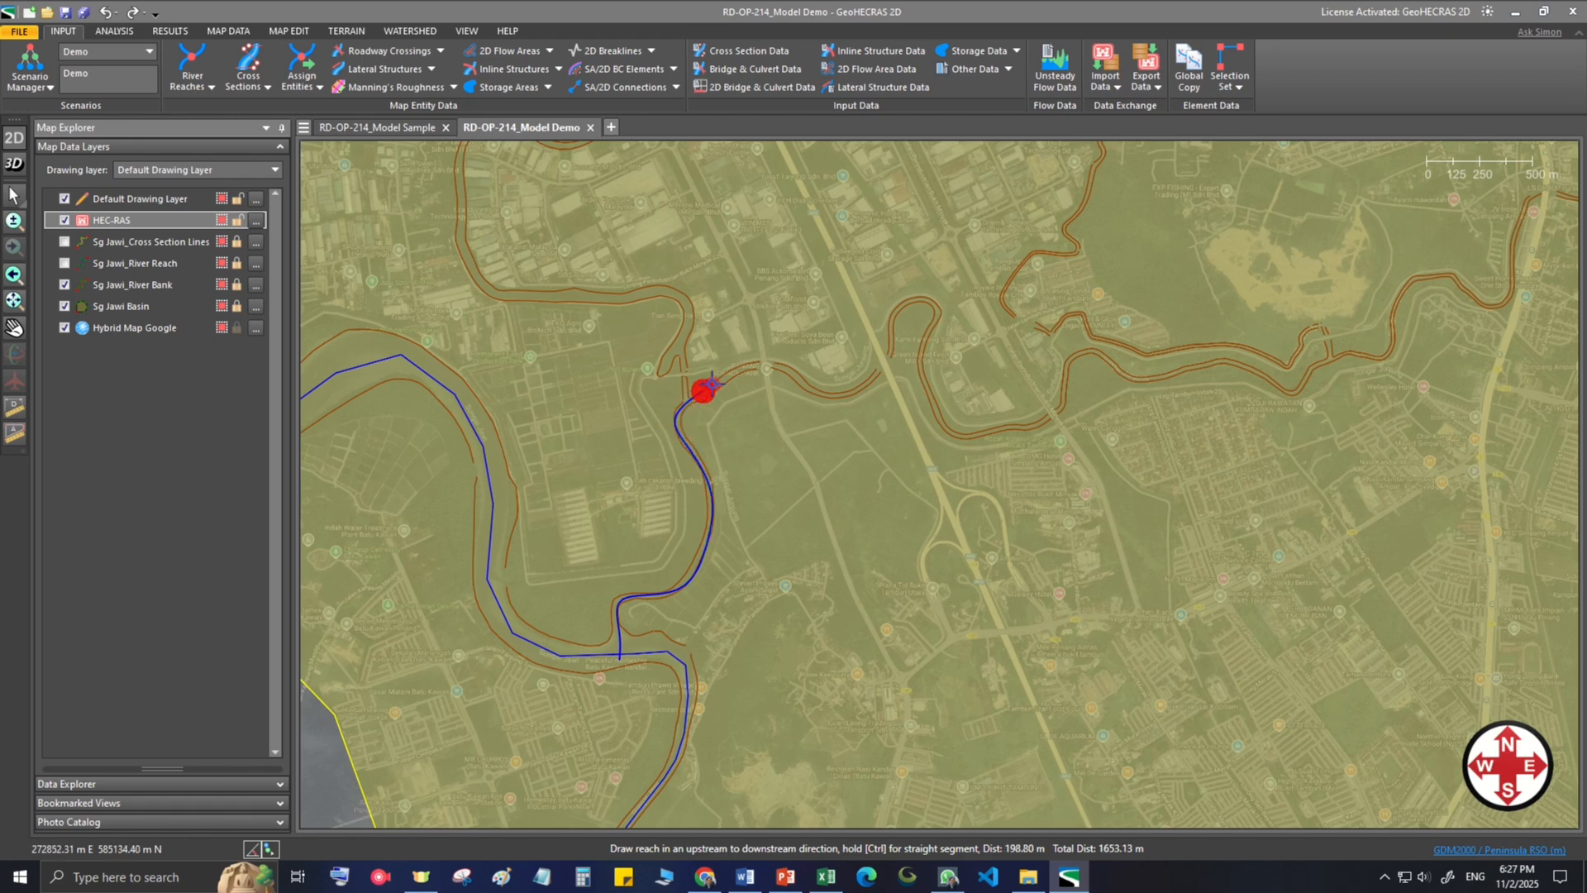
left_click(764, 364)
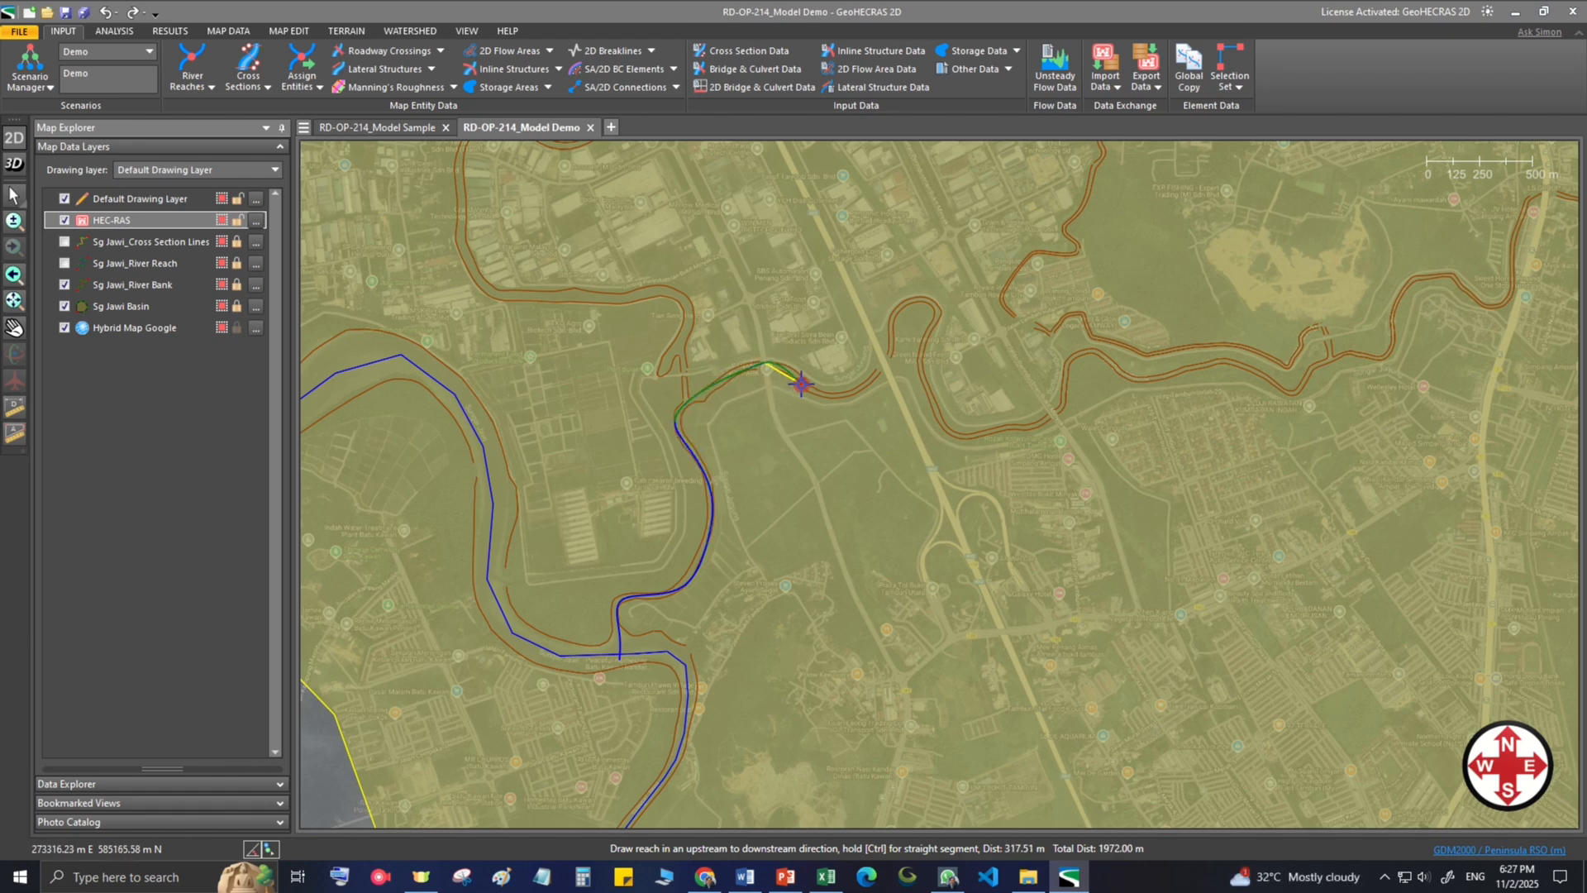
left_click(826, 395)
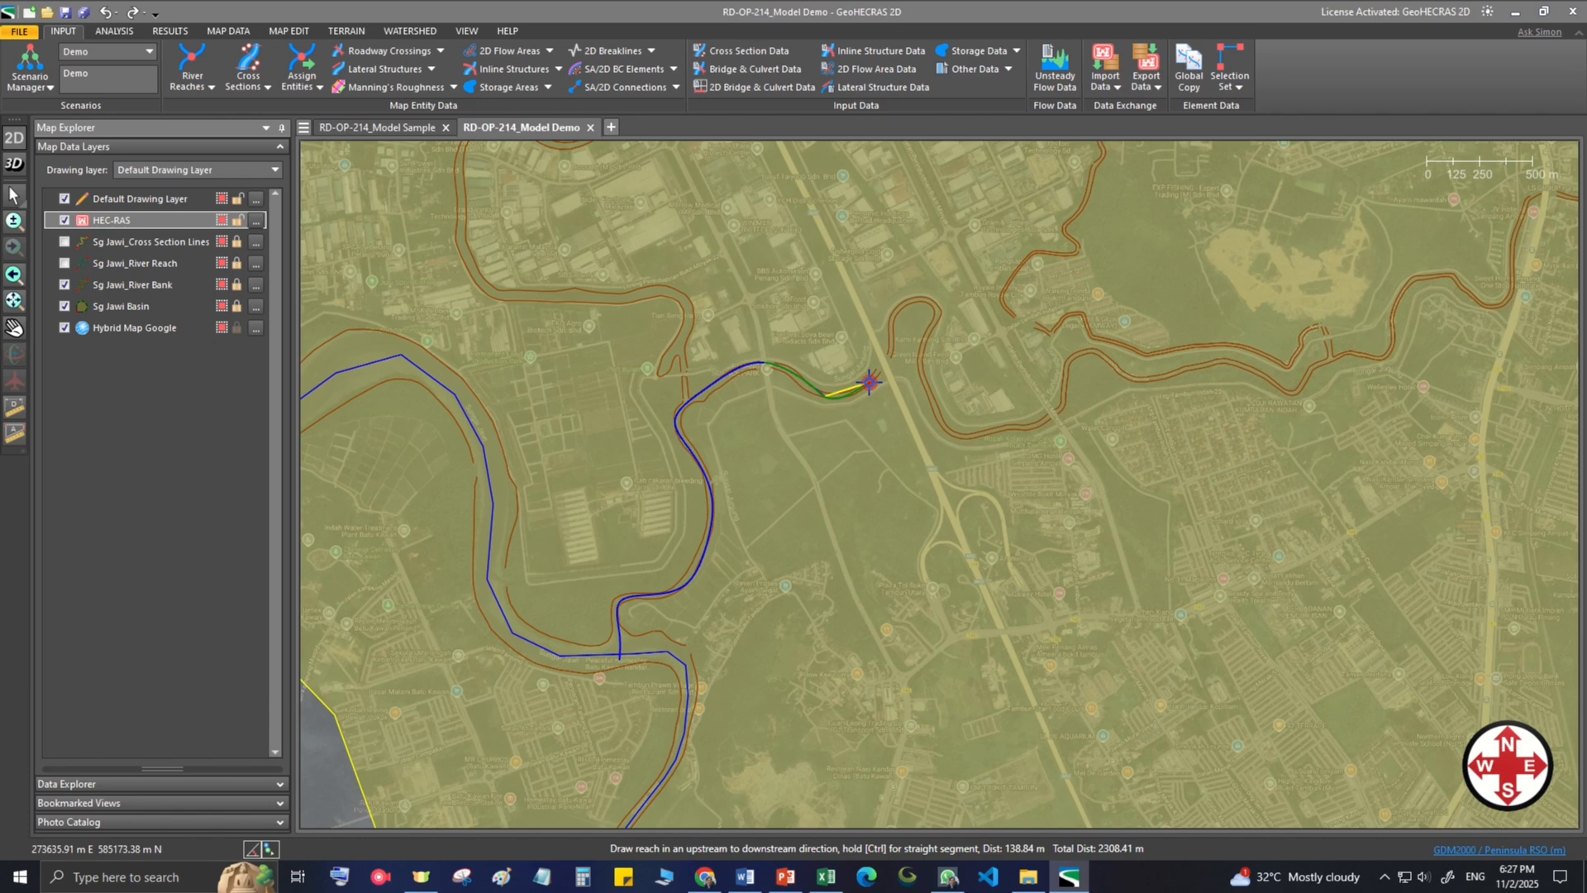
left_click(870, 382)
left_click(889, 338)
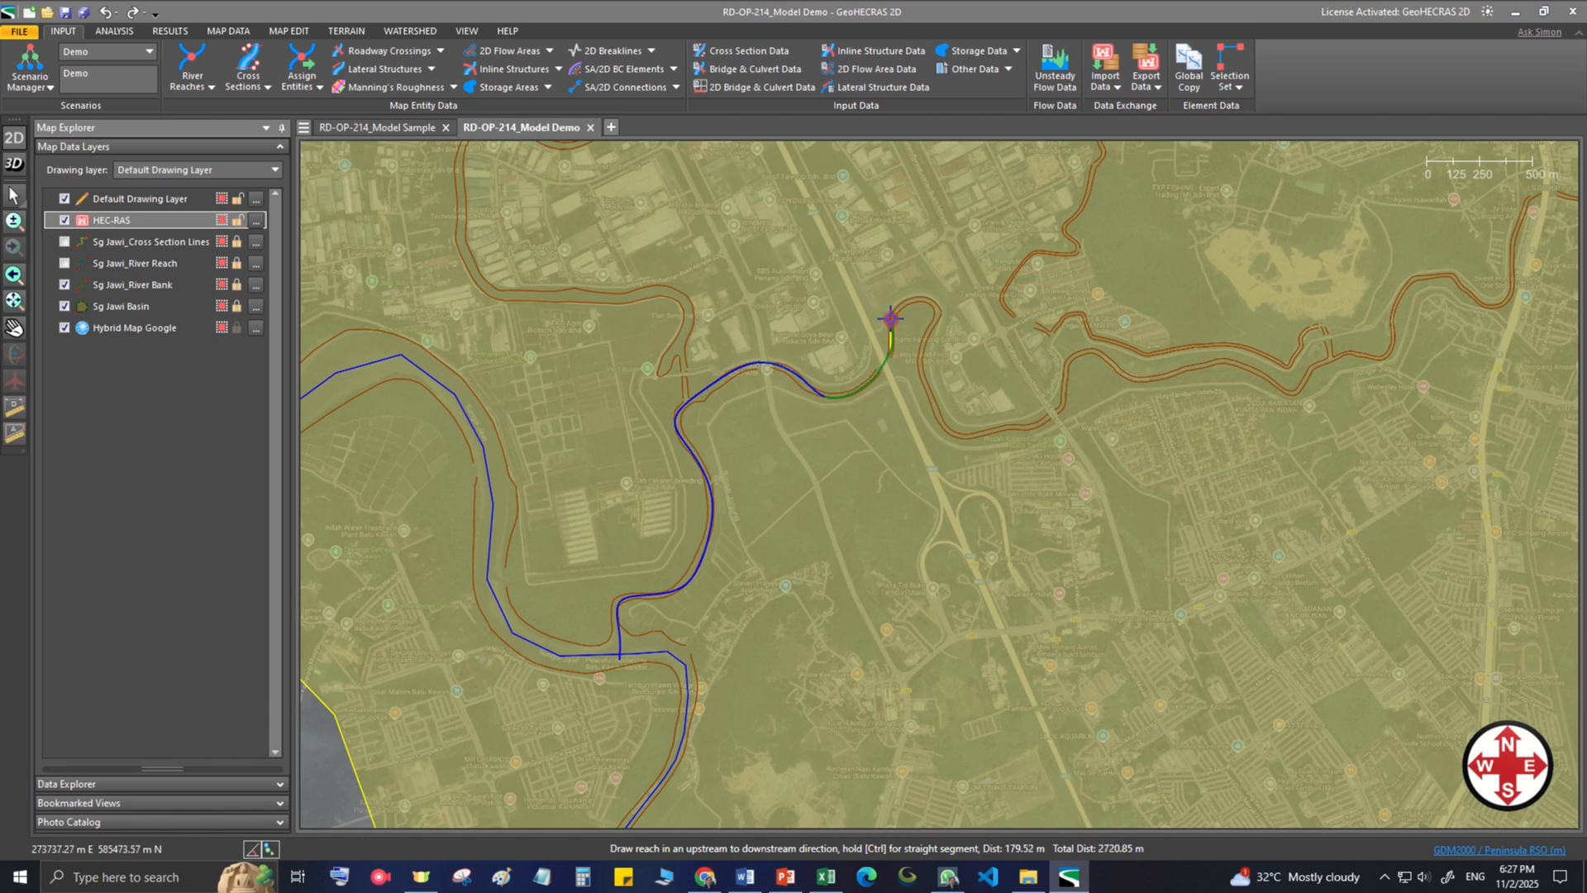
right_click(905, 318)
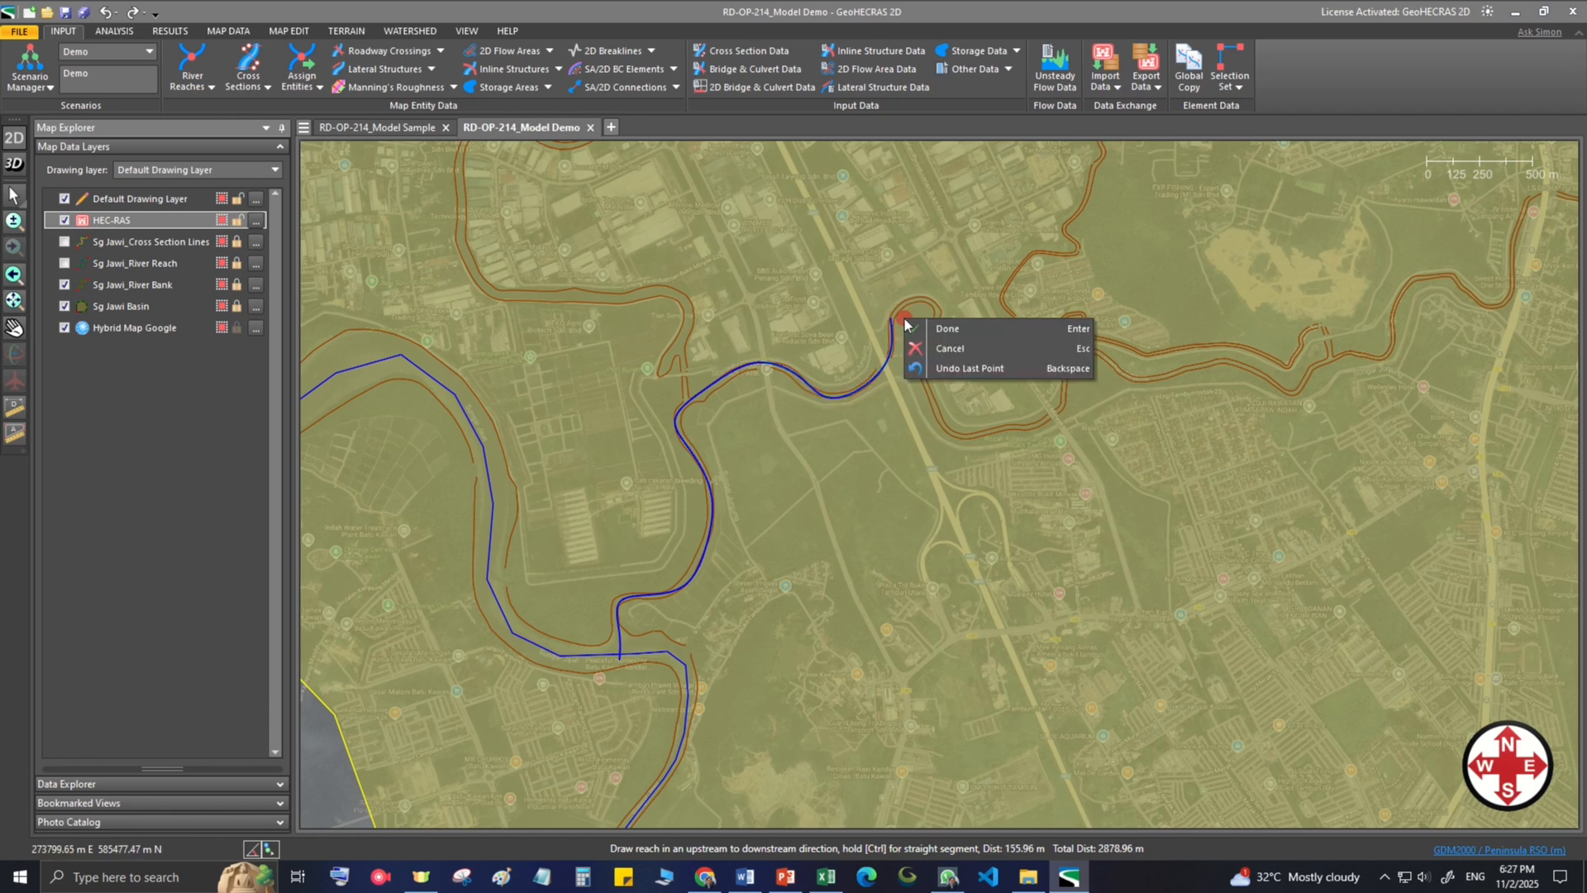
left_click(959, 328)
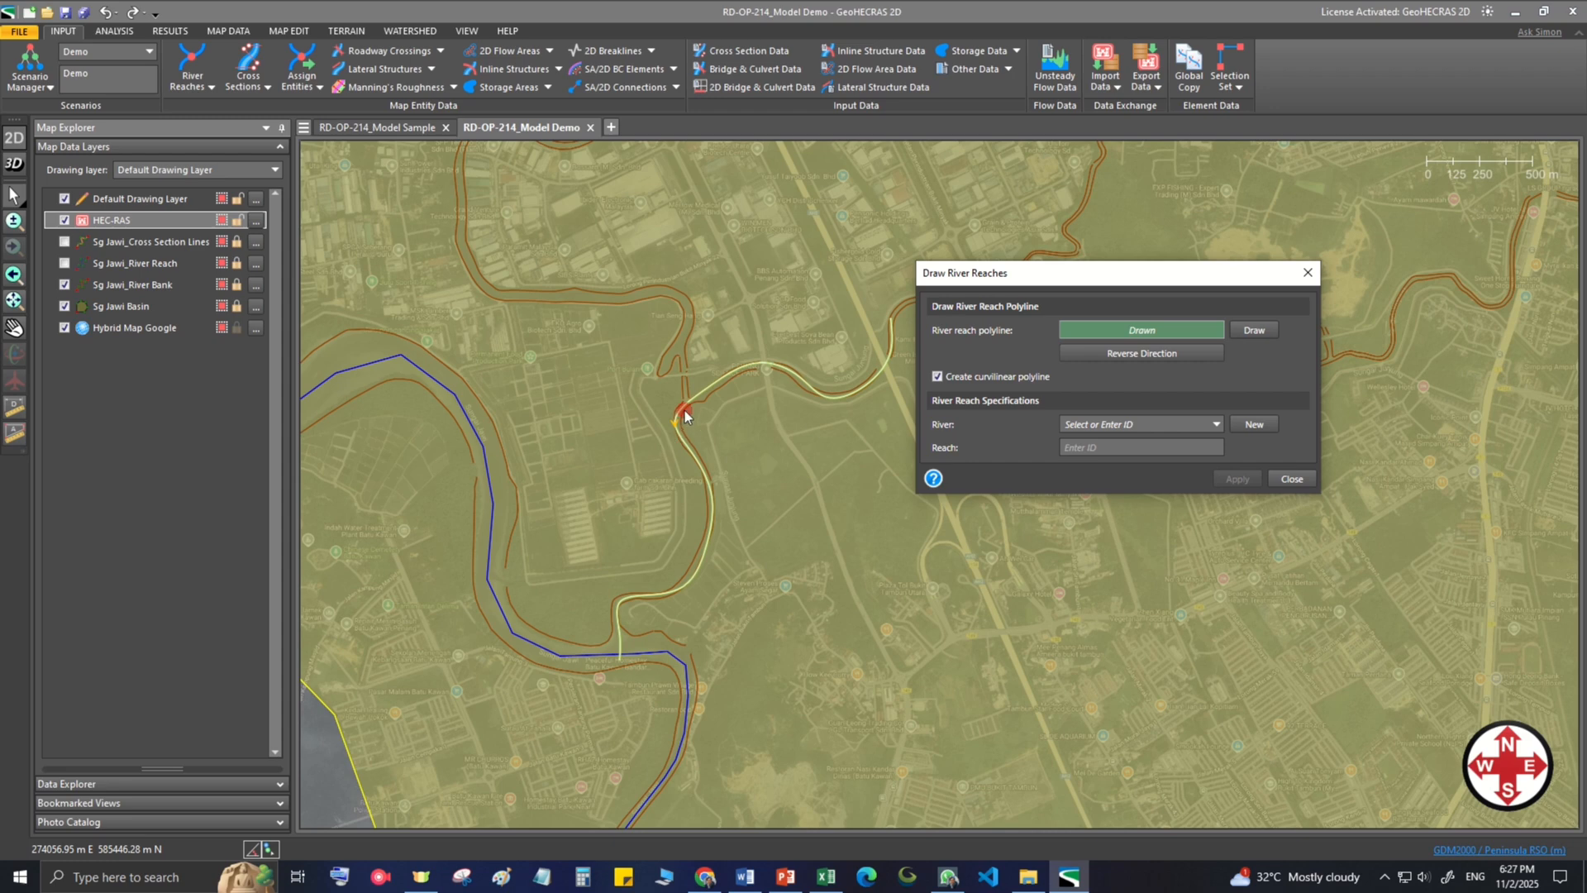
Step: Add a new river named Sg Junjung for the drawn polyline and enter Sg Junjung as the reach ID
left_click(1149, 424)
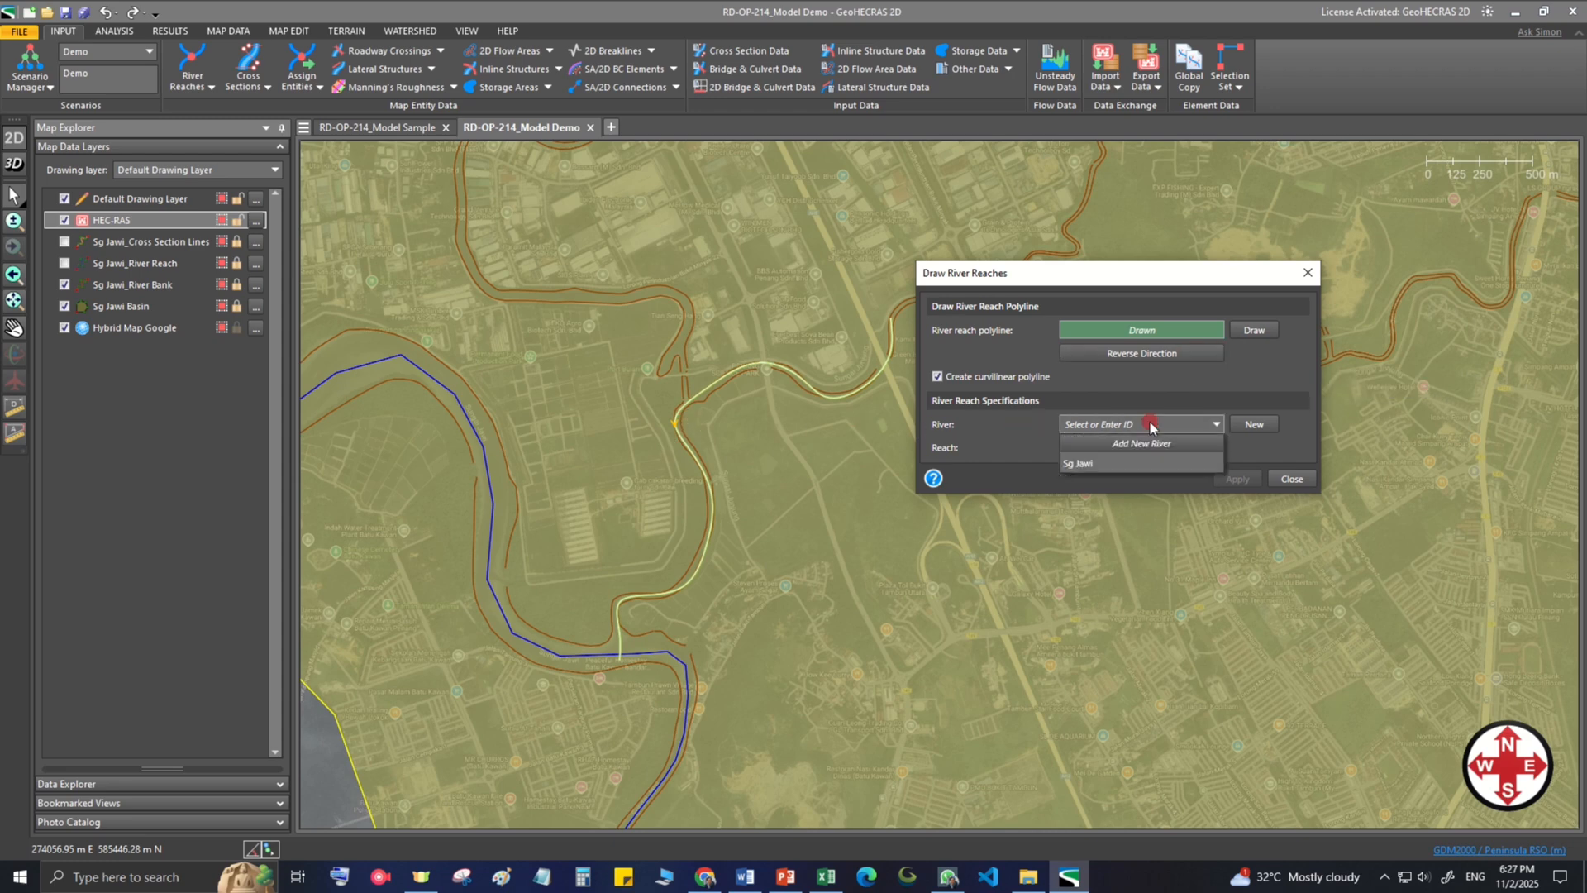
left_click(1148, 445)
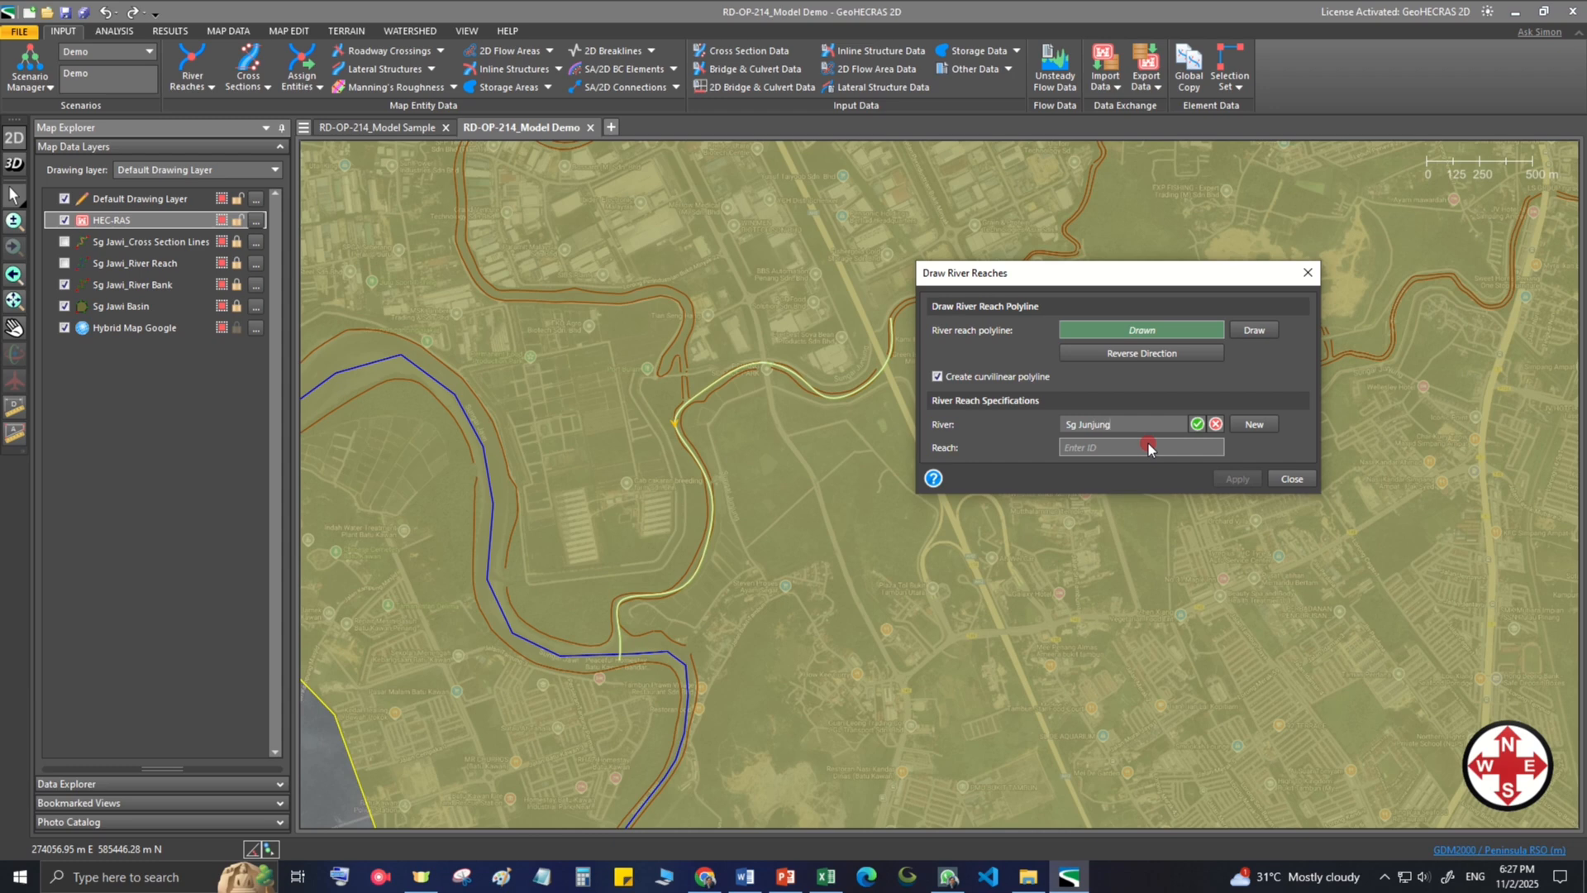
left_click(1197, 423)
left_click(1182, 447)
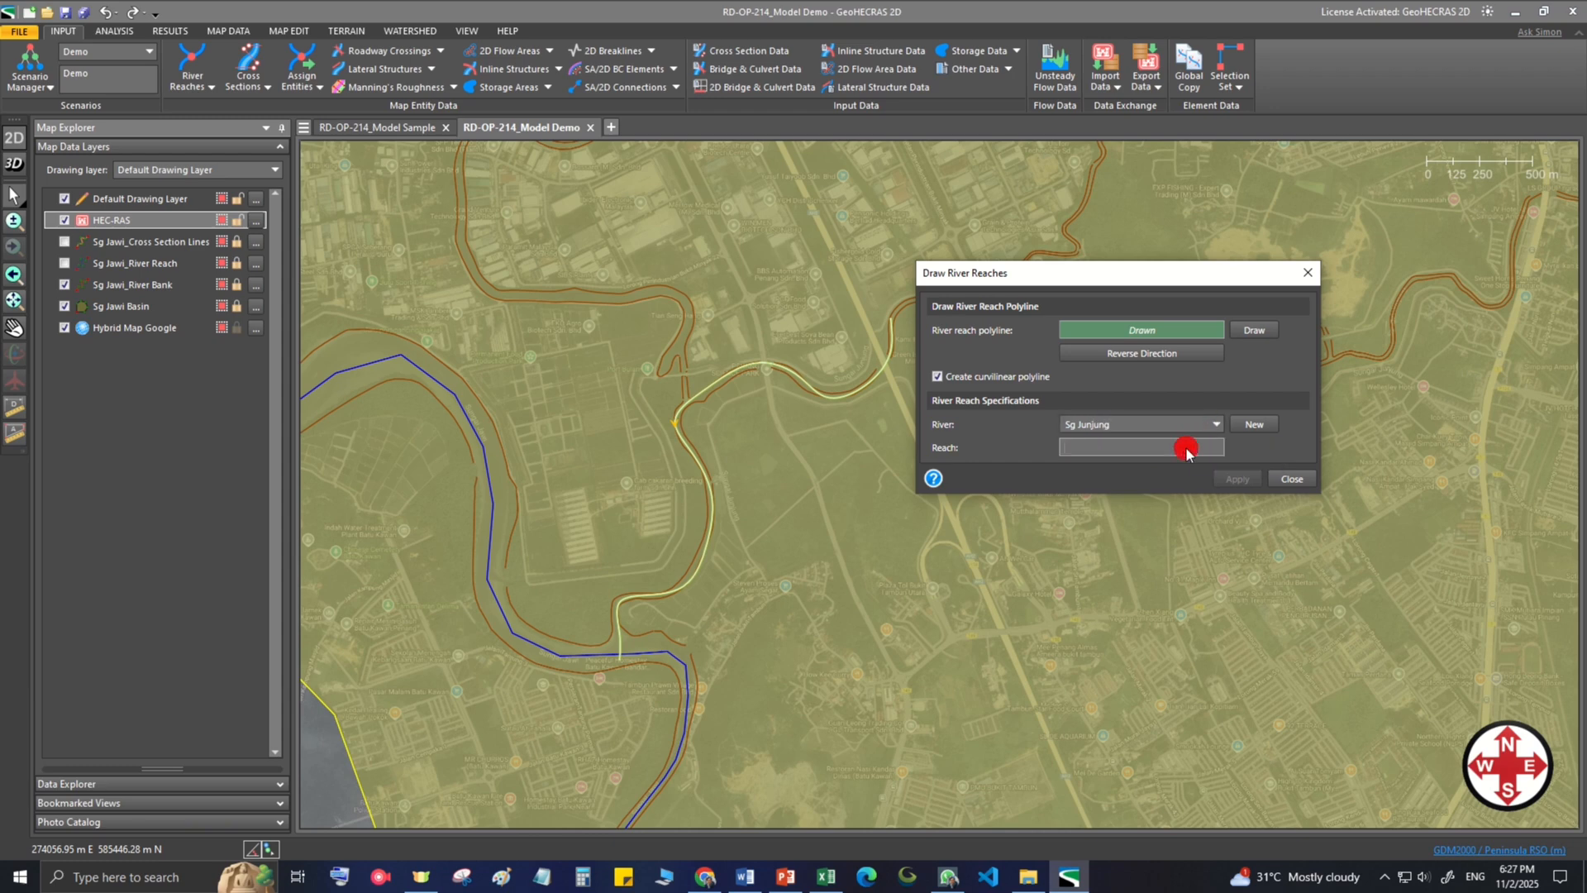
type("Sg Junjung")
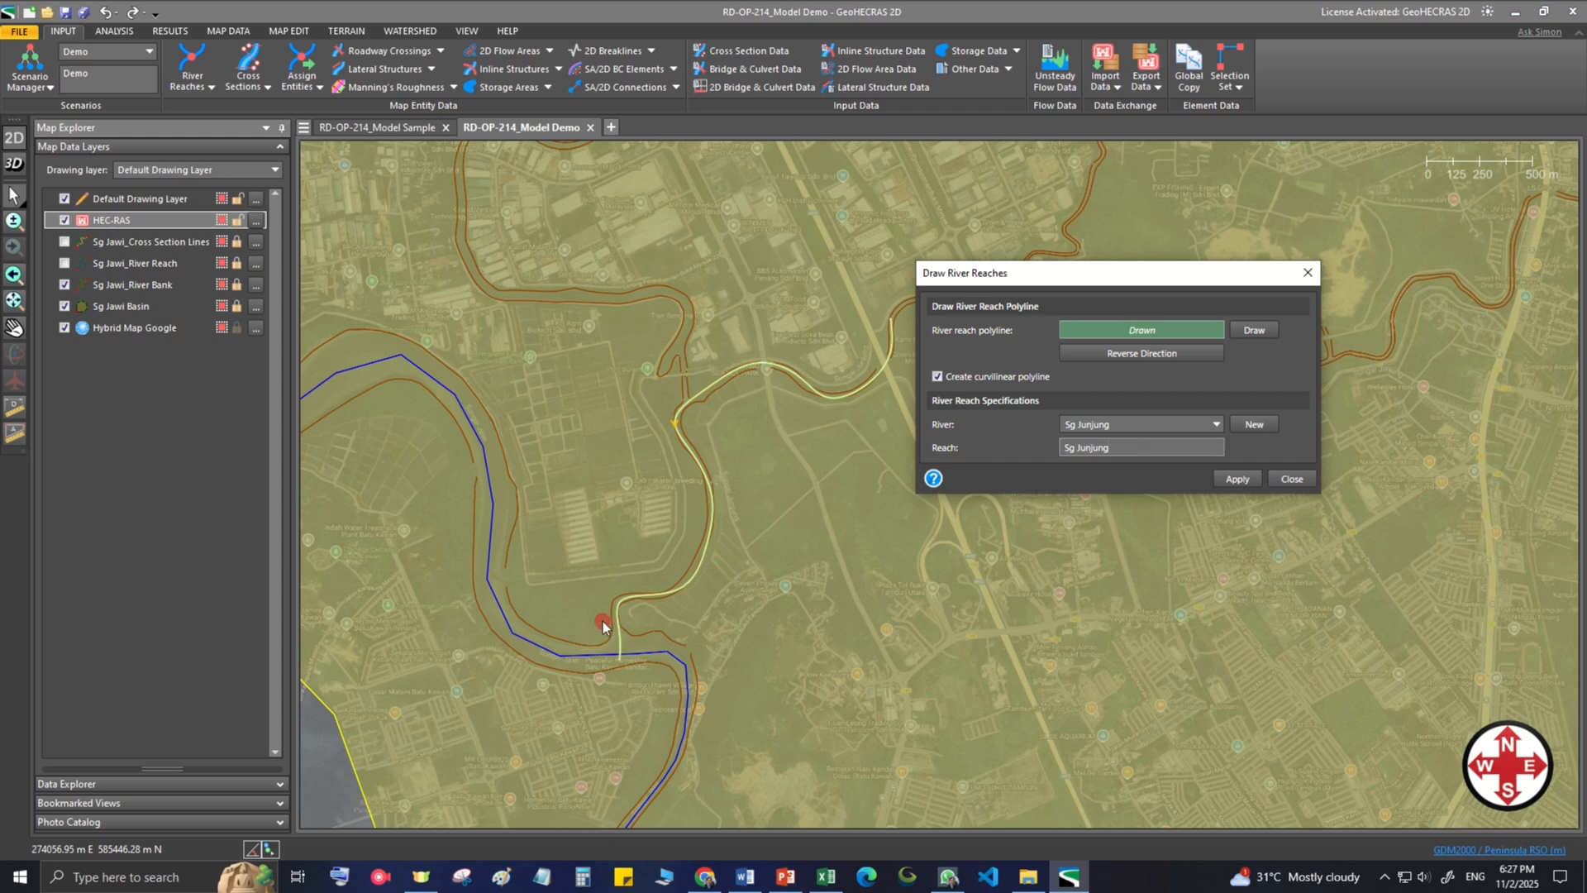
Step: Create the Sg Junjung reach, accepting the automatic split of the intersecting reaches and a junction at their intersection
left_click(1230, 479)
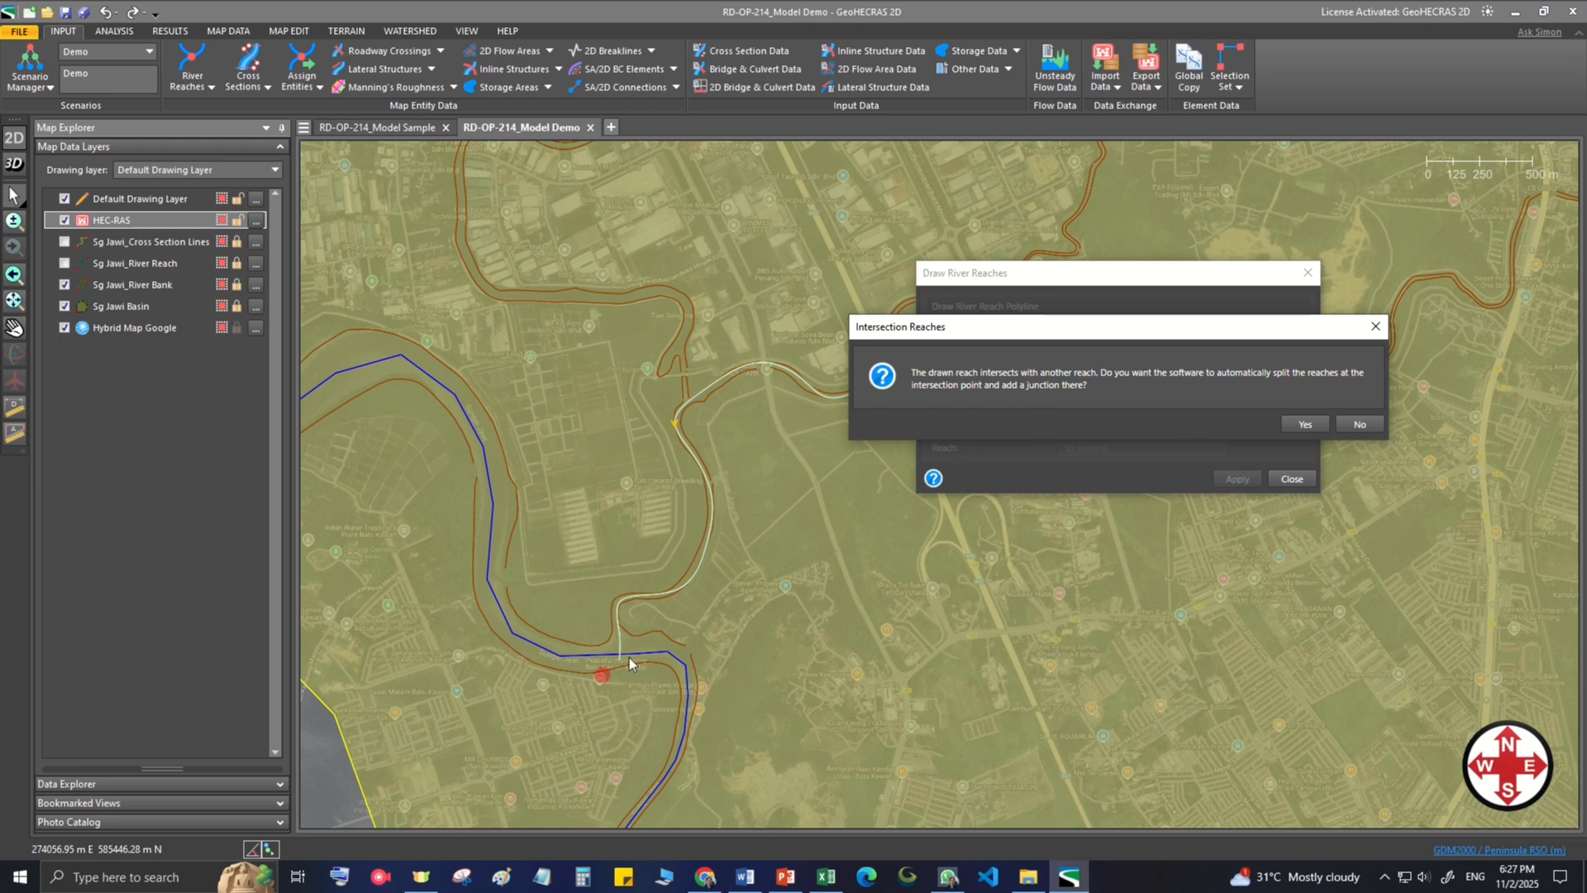
left_click(1304, 425)
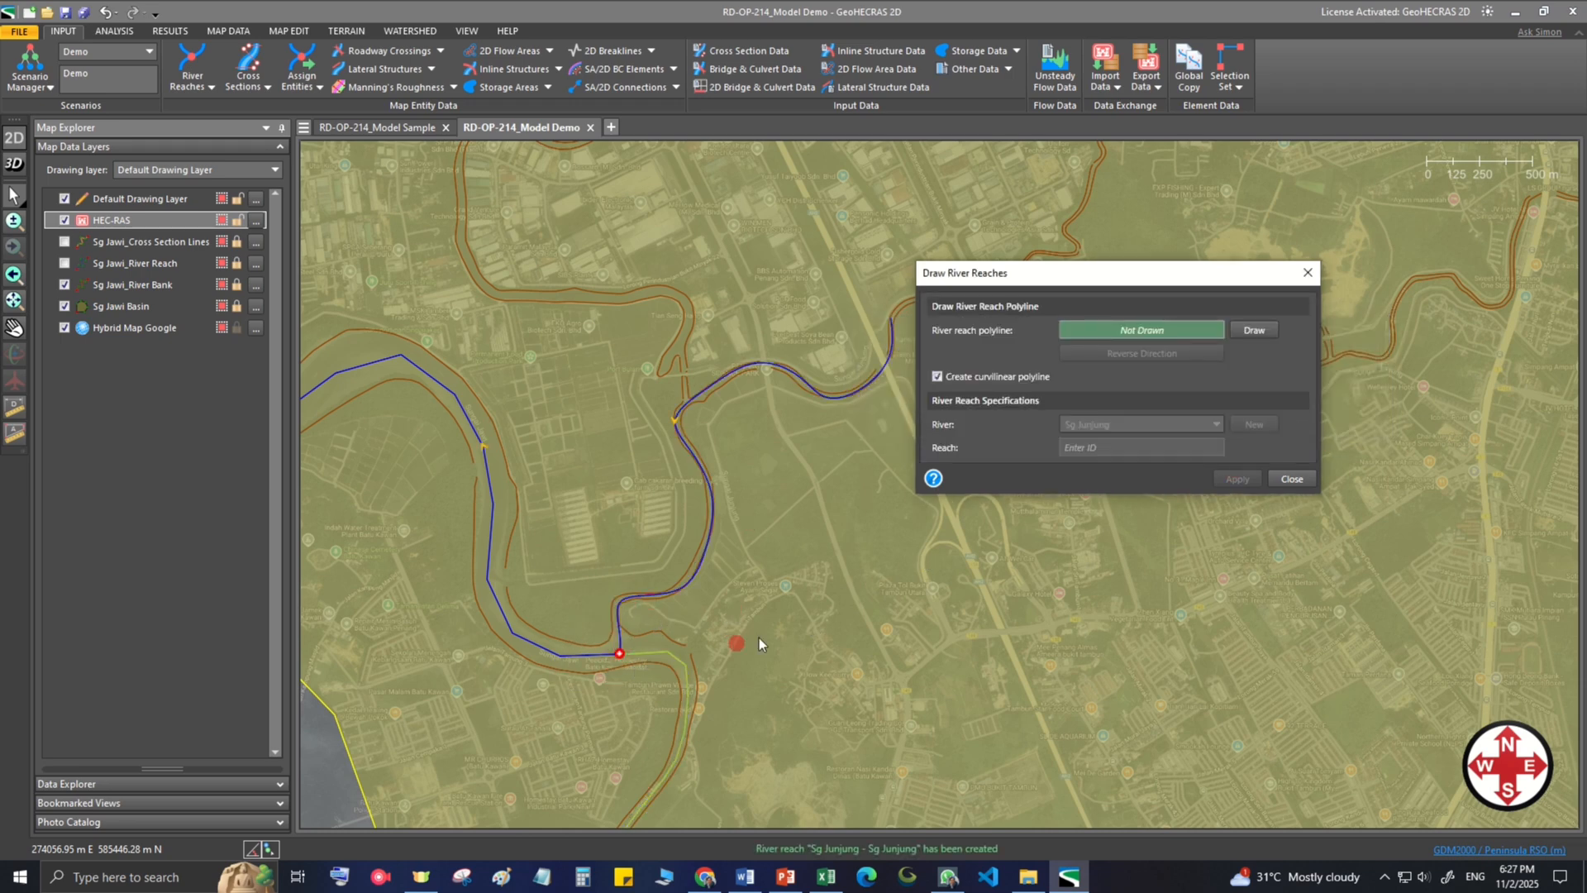
left_click(1291, 478)
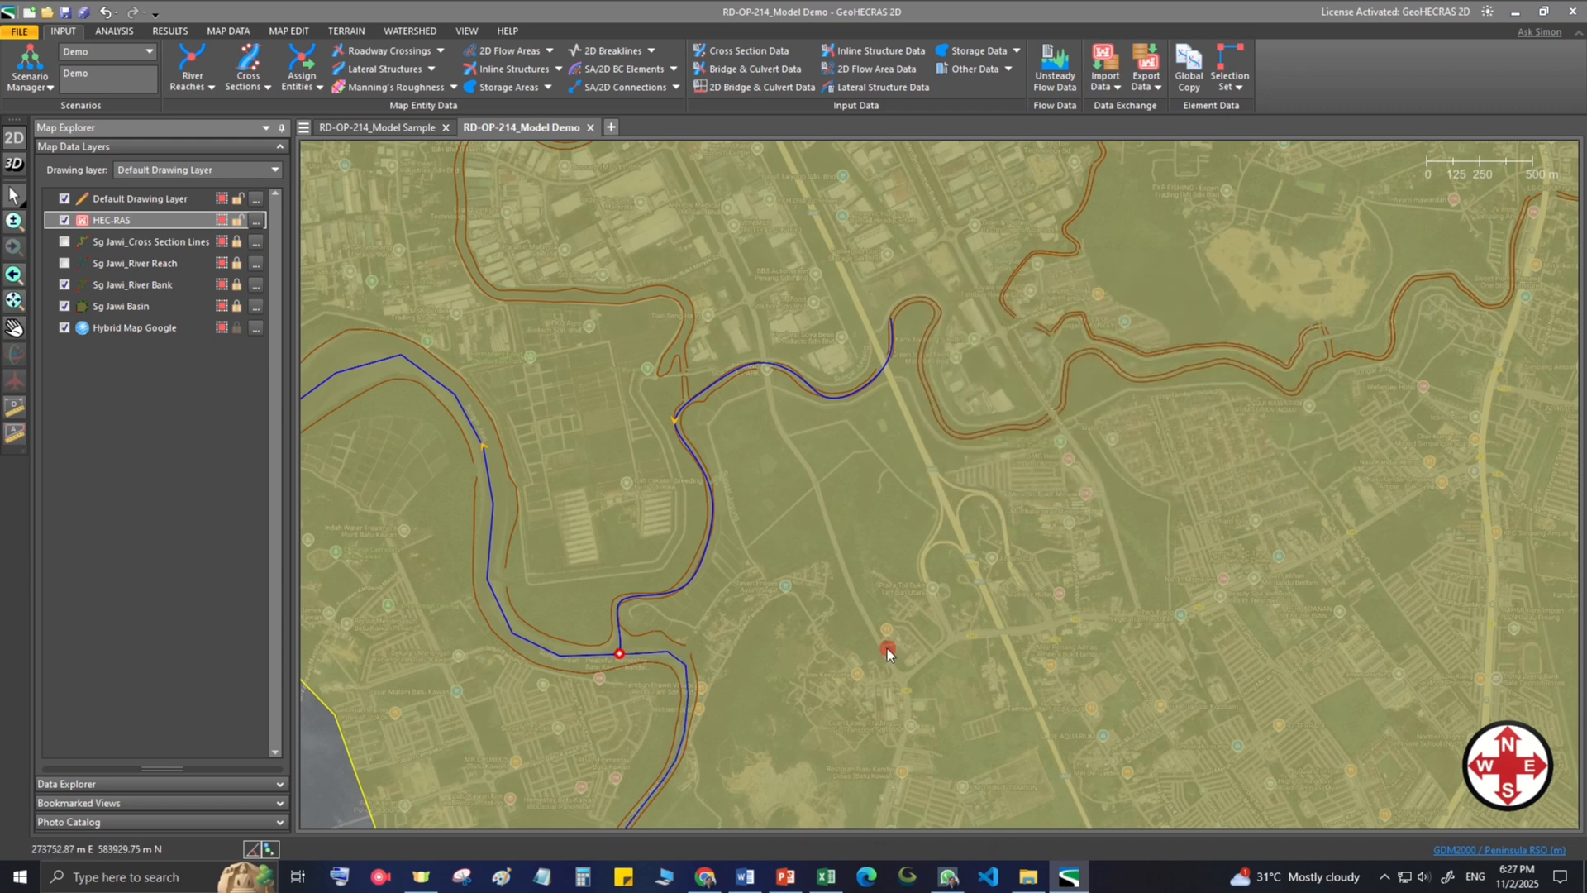
Step: Rename the Sg Jawi reach downstream of the junction as Sg Jawi DS
left_click_drag(888, 653, 985, 597)
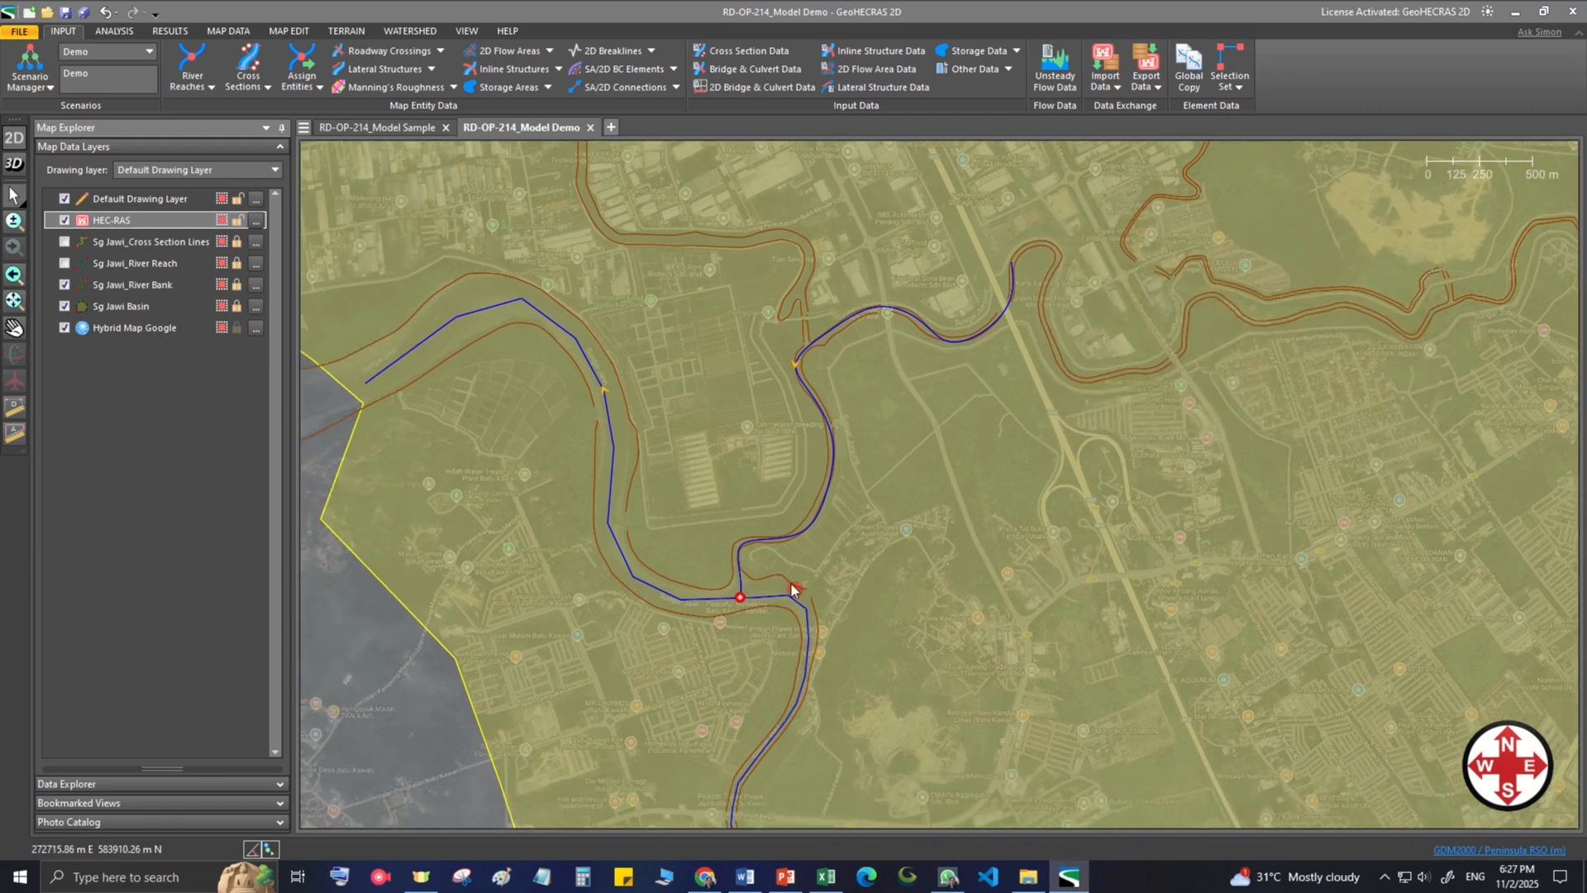
scroll(709, 602, "up", 1)
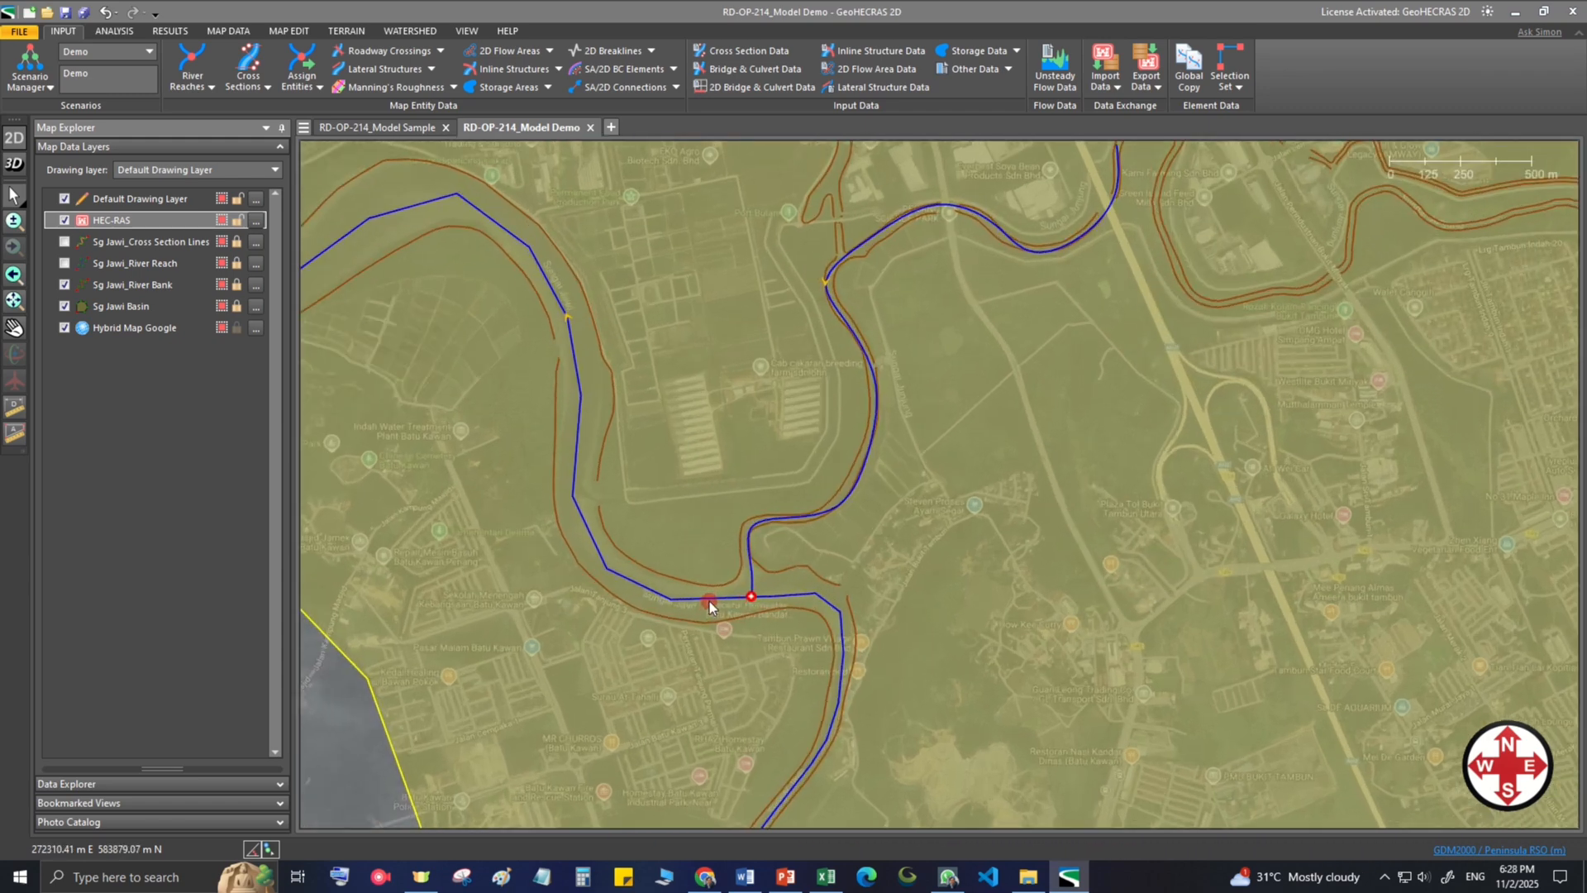
double_click(713, 600)
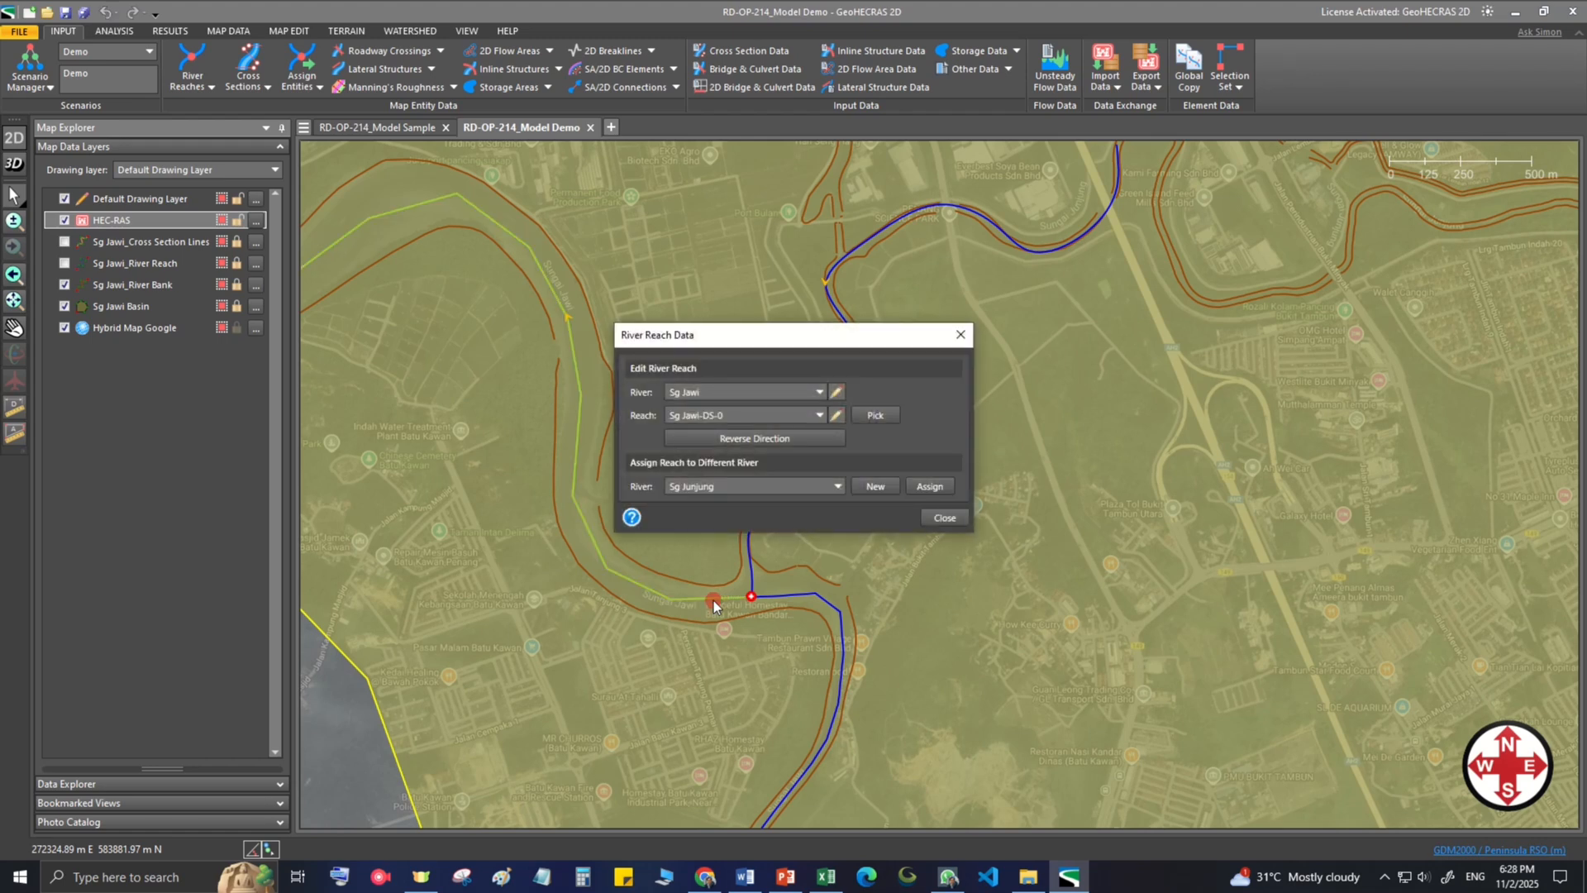
left_click(837, 416)
left_click(768, 412)
left_click(818, 415)
left_click(944, 518)
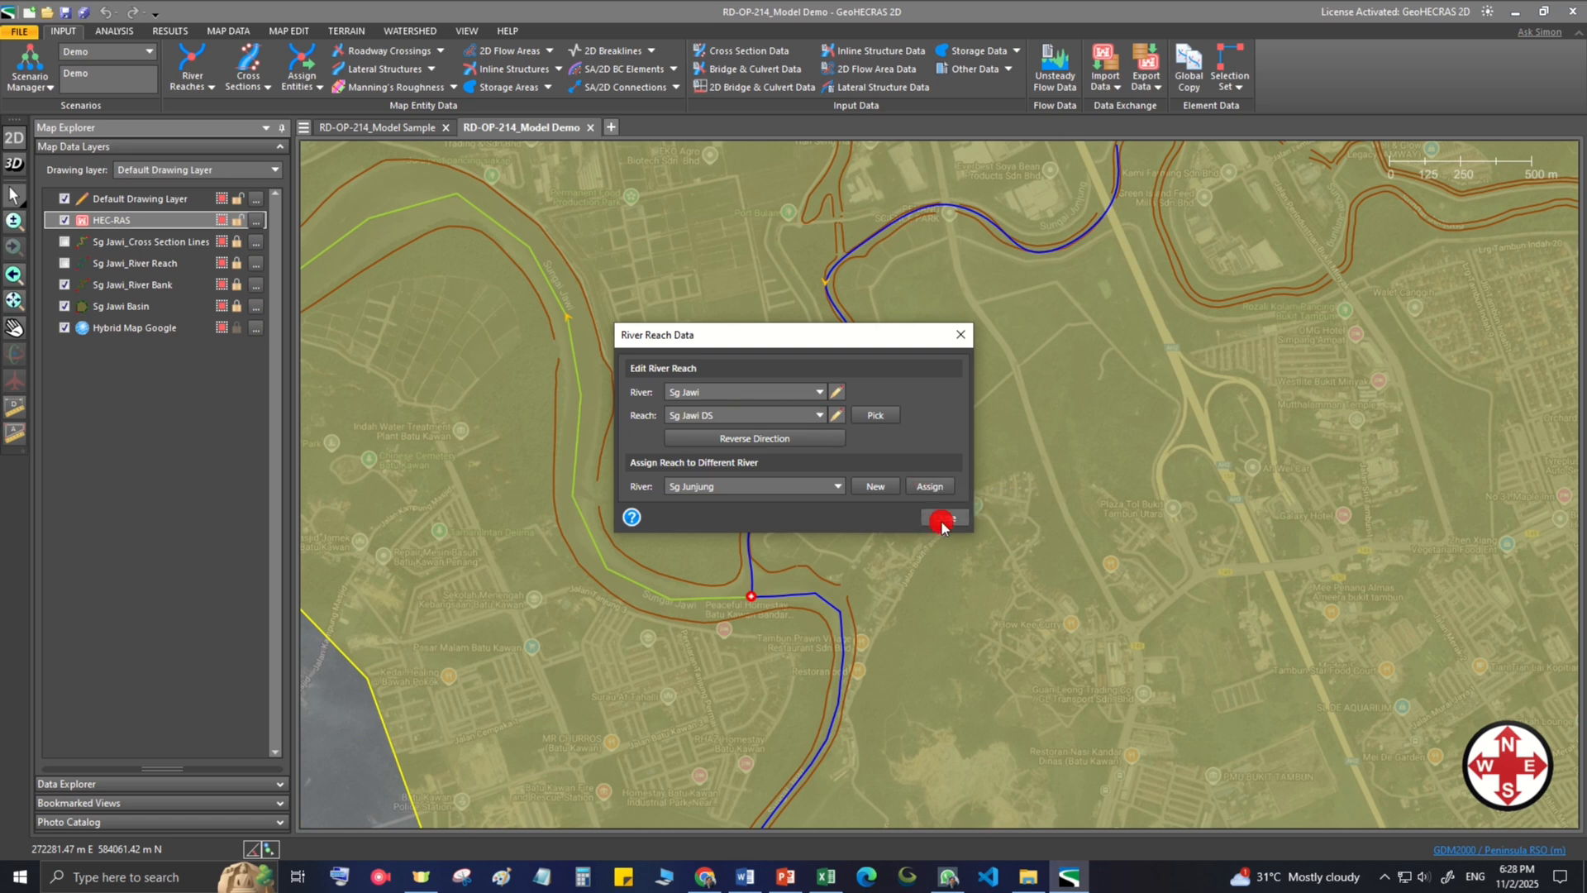
Step: Rename the Sg Jawi reach upstream of the junction as Sg Jawi US
double_click(795, 602)
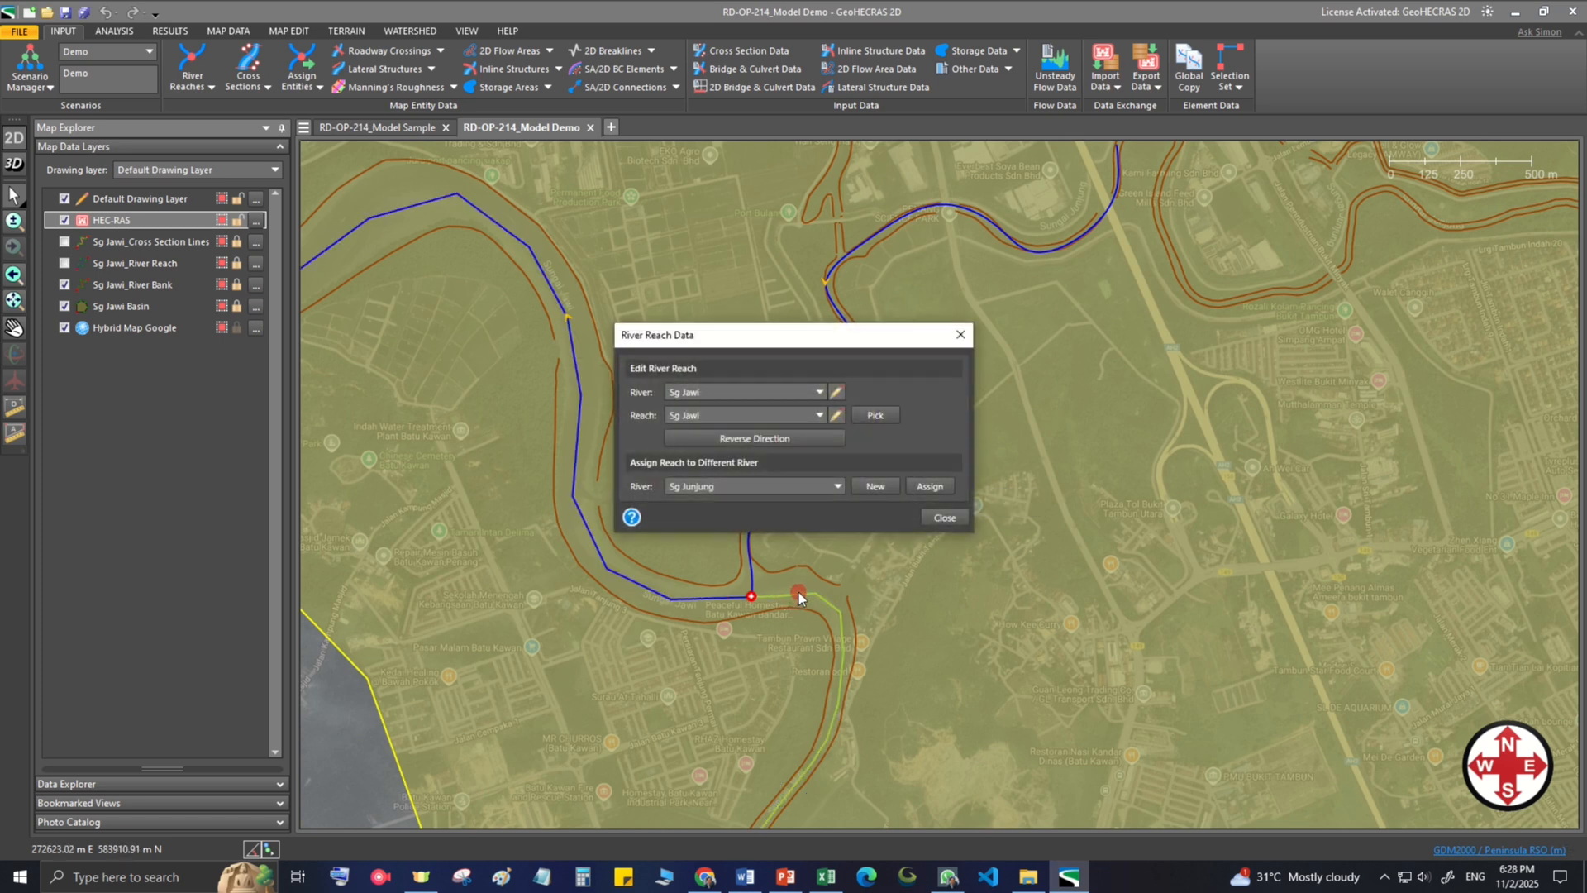
left_click(838, 412)
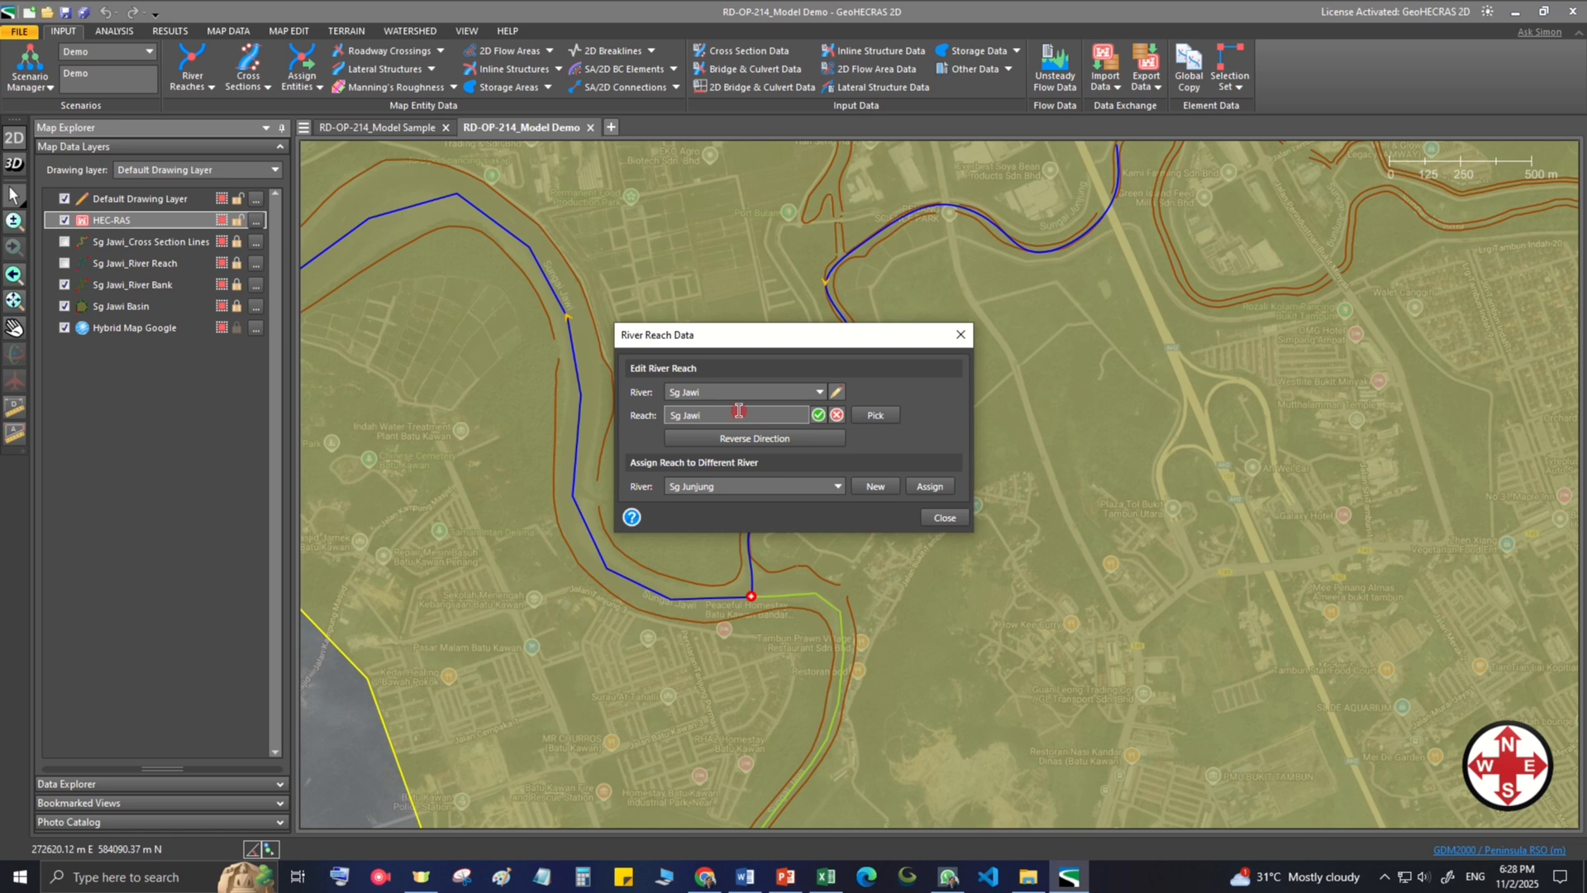
type("US")
left_click(818, 414)
left_click(936, 519)
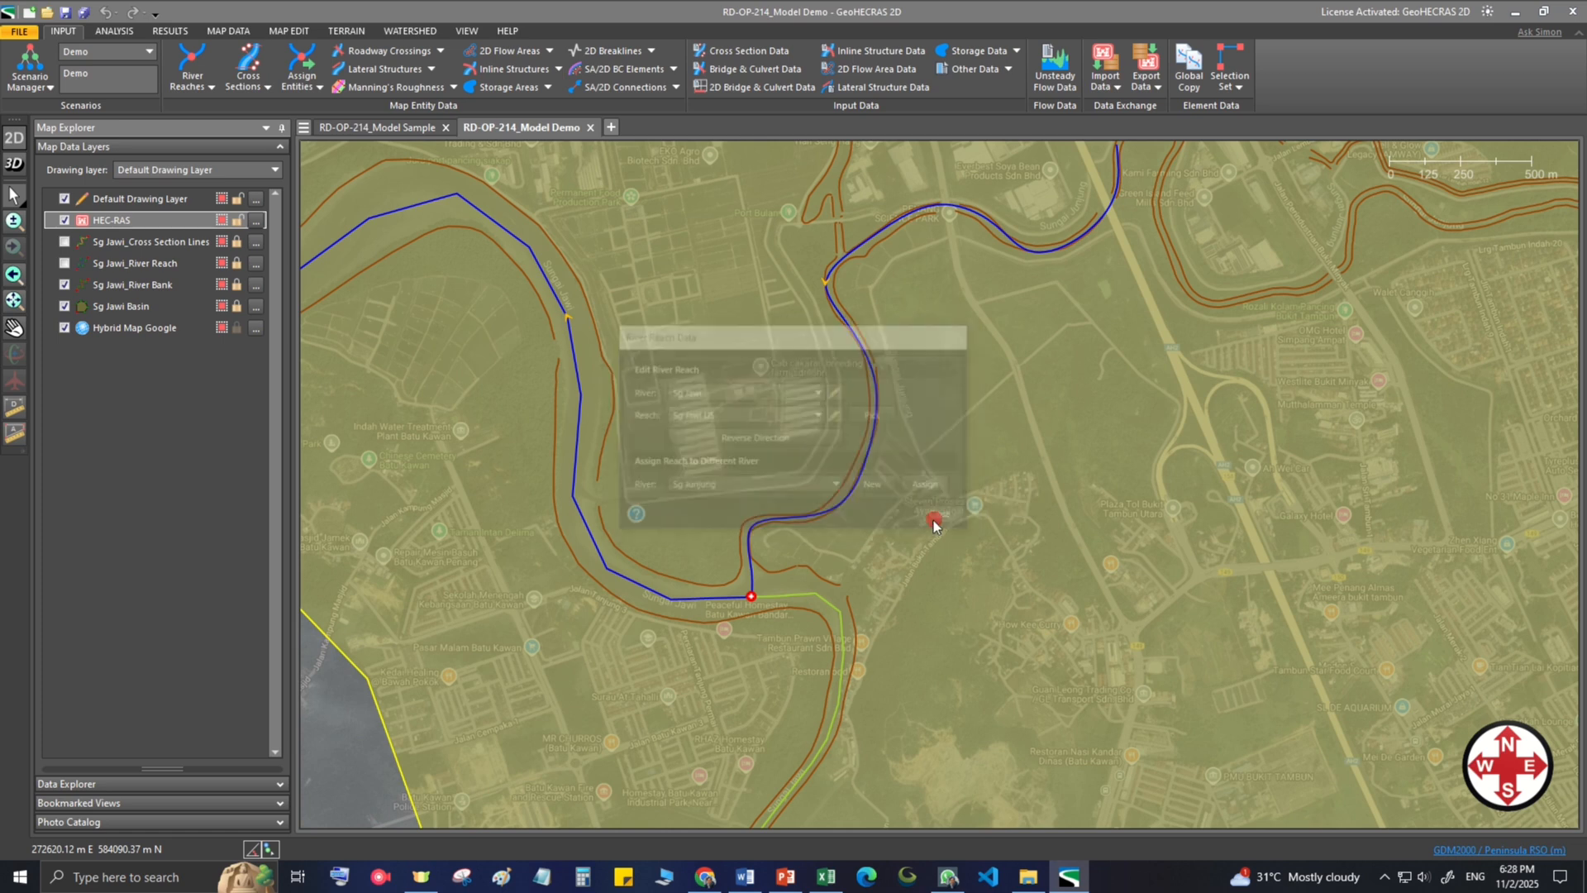
Step: Check the Sg Junjung reach data and rename the river junction node as Junction 1
double_click(751, 561)
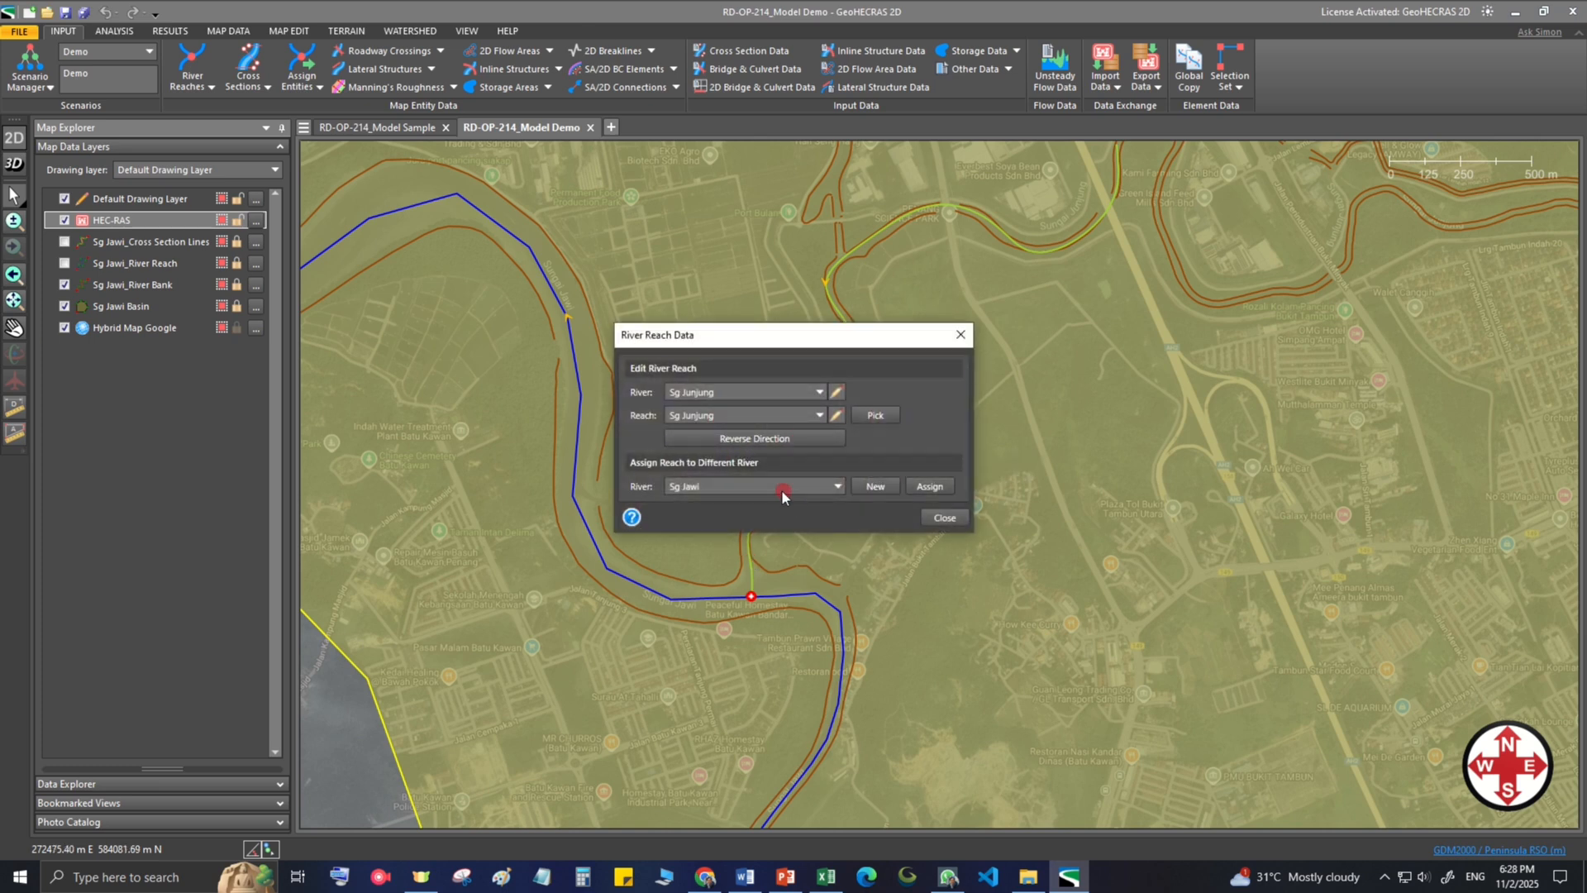
left_click(942, 519)
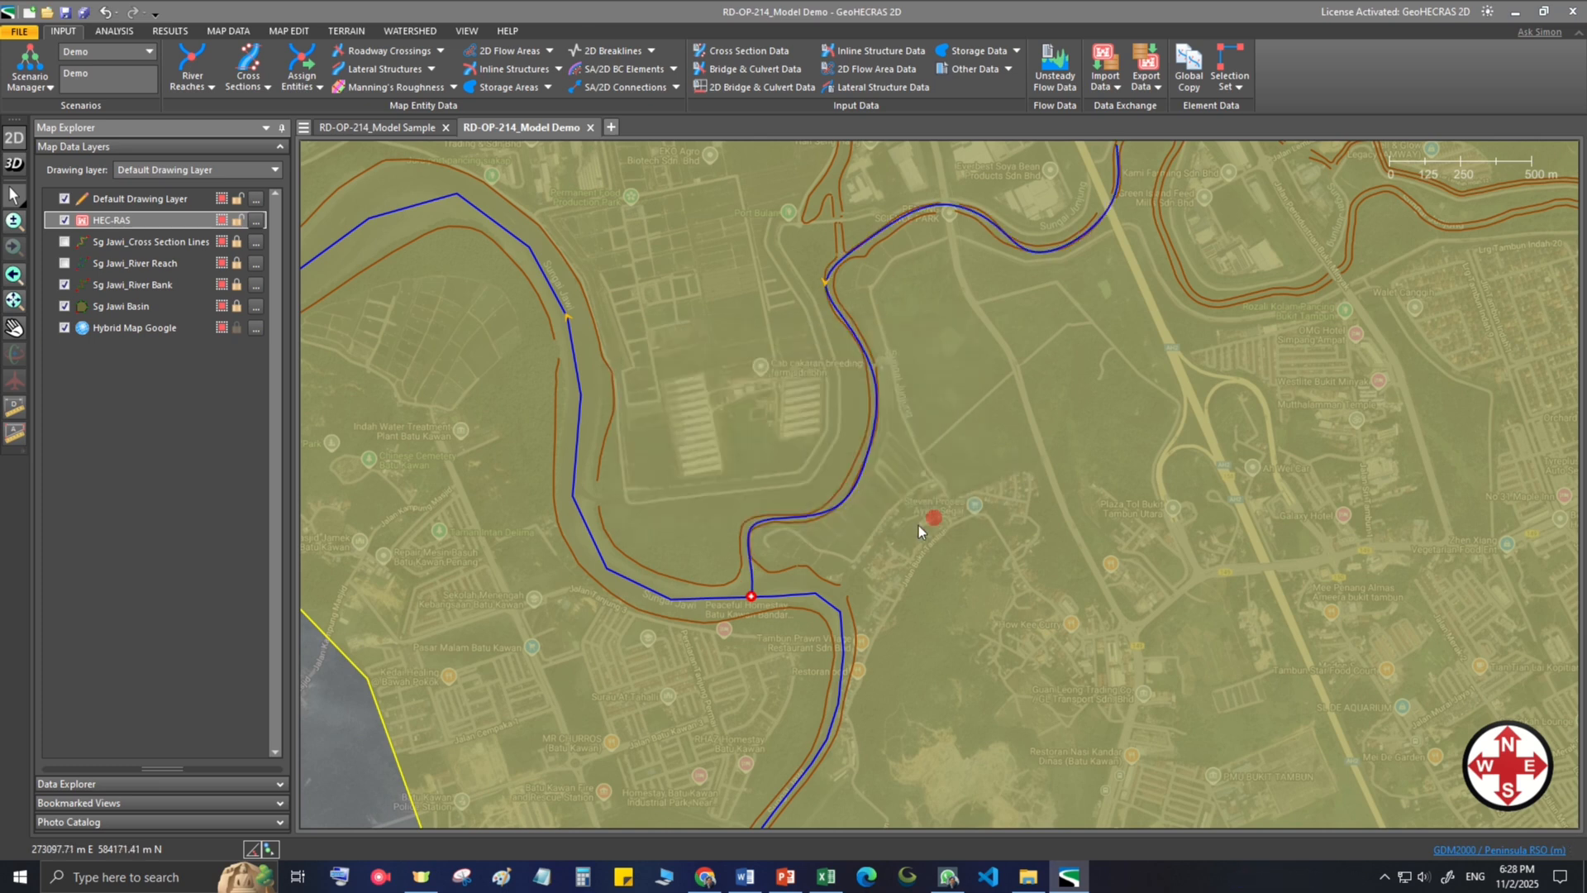
double_click(753, 601)
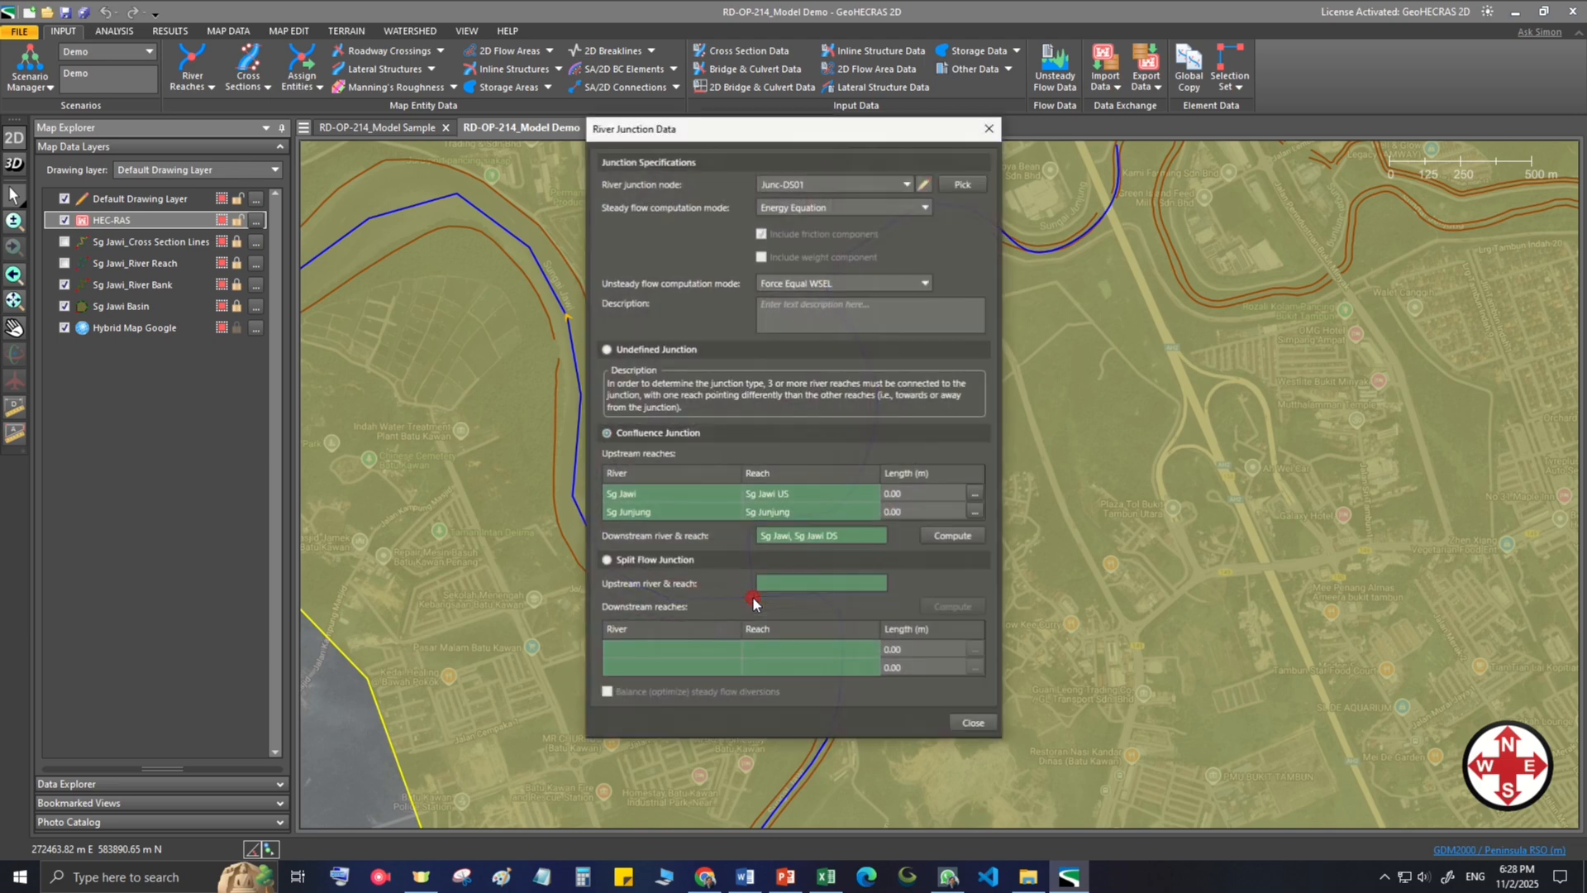
left_click(923, 183)
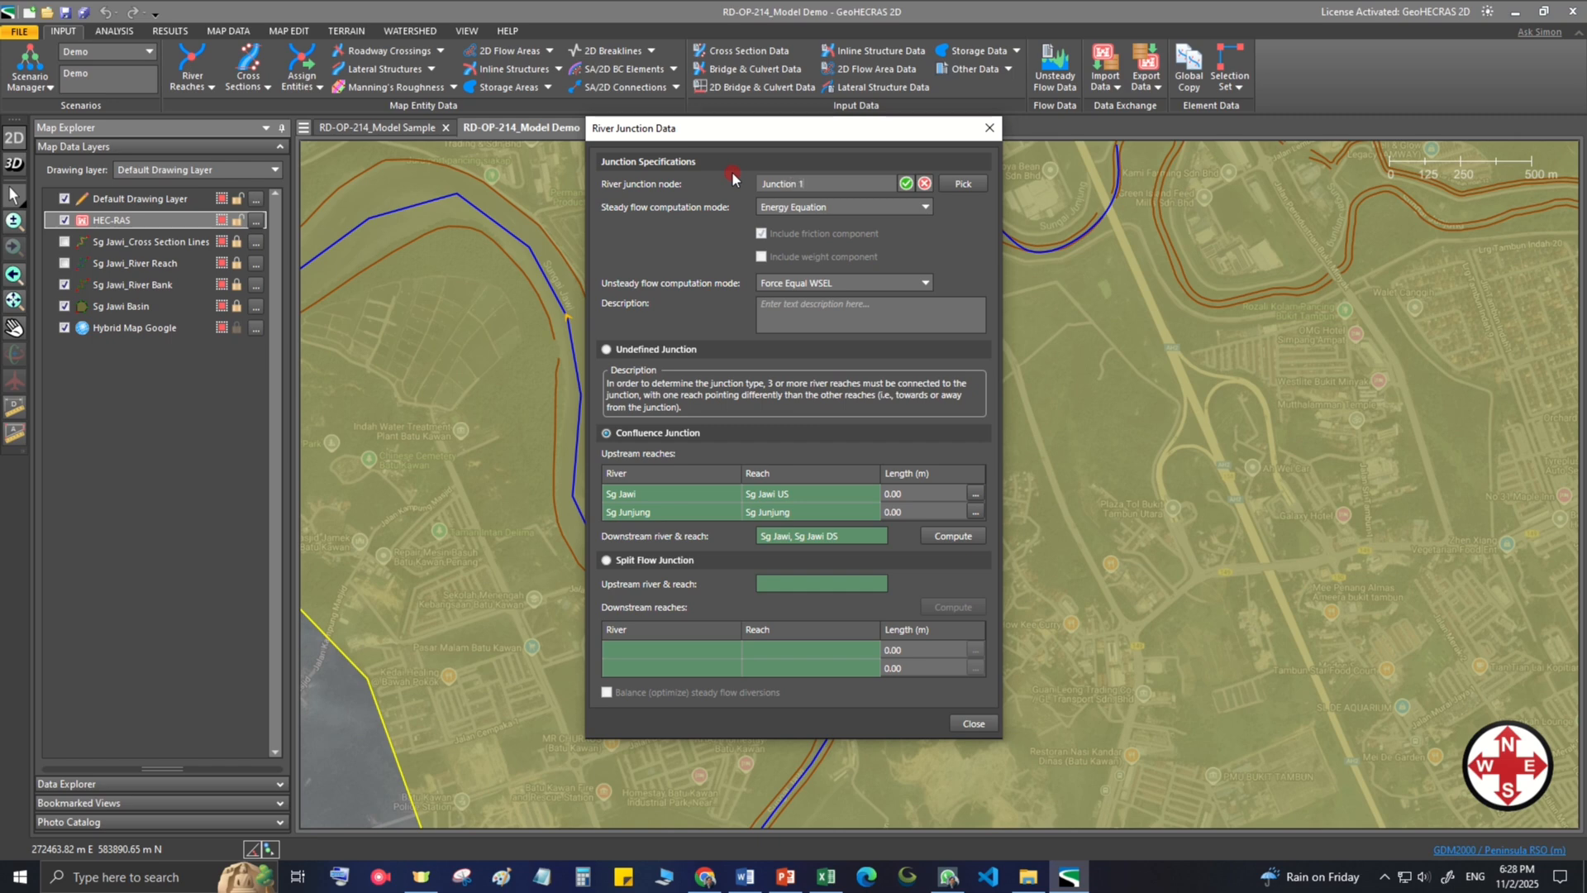
left_click(906, 184)
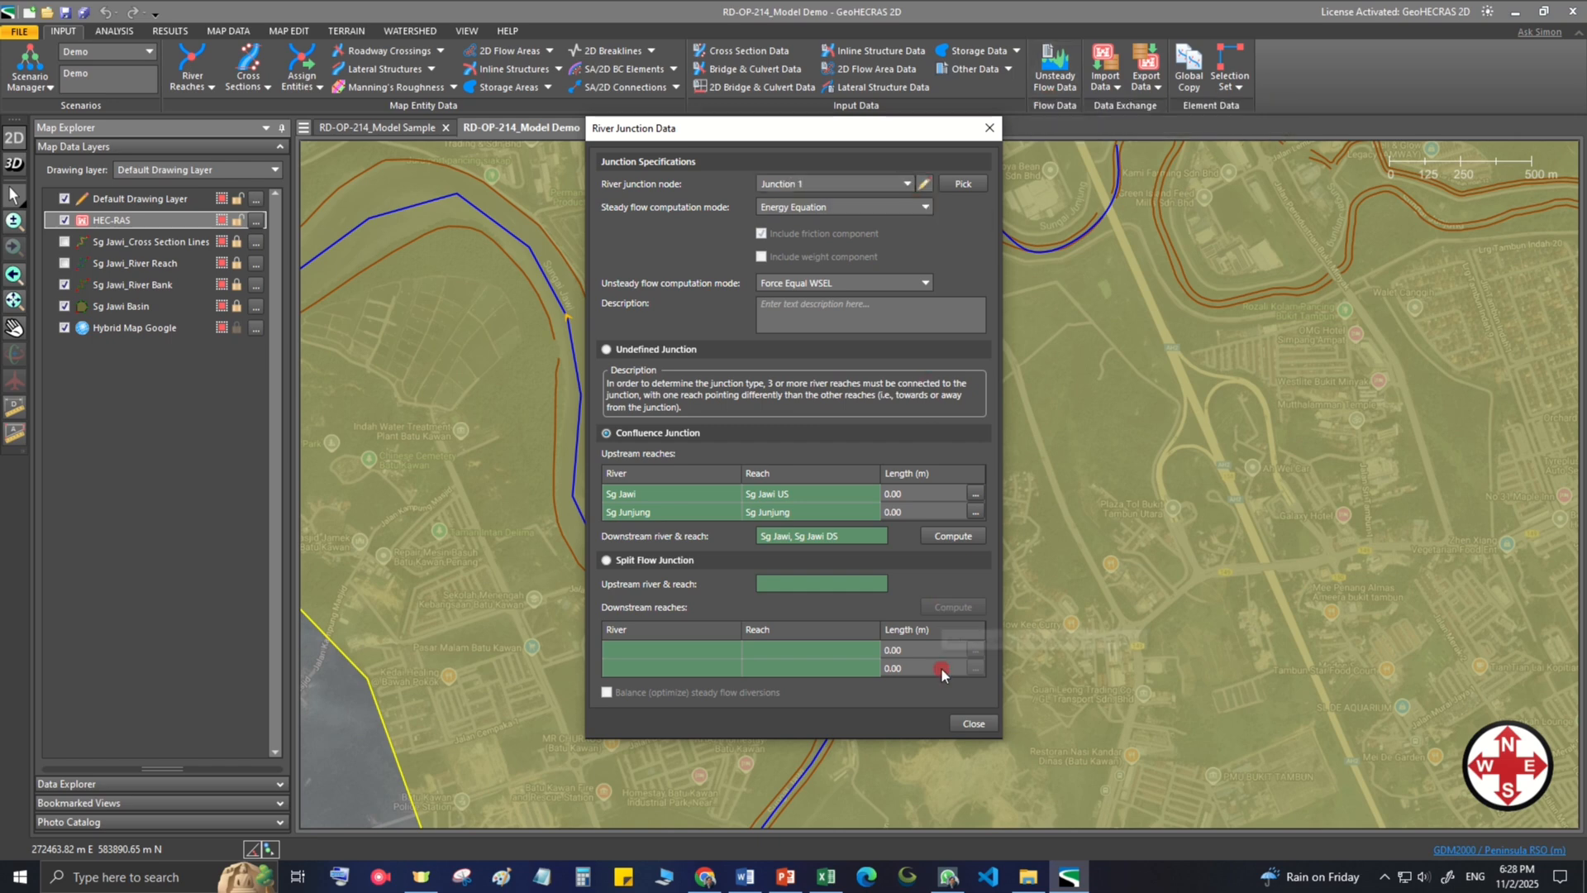
left_click(972, 723)
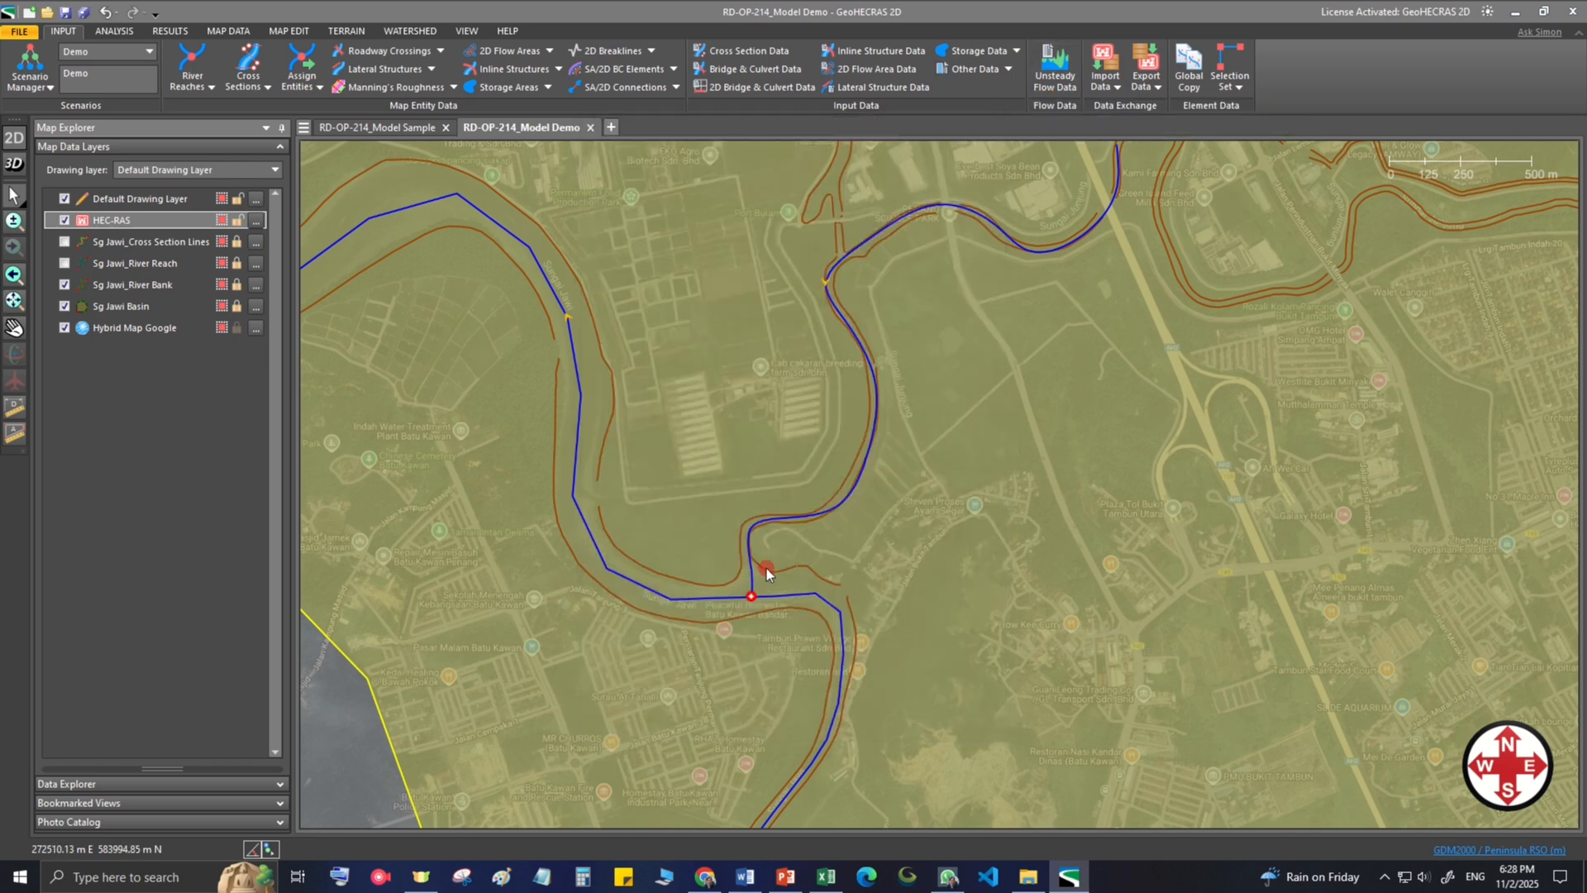
scroll(763, 565, "up", 1)
scroll(764, 565, "up", 1)
scroll(744, 544, "up", 1)
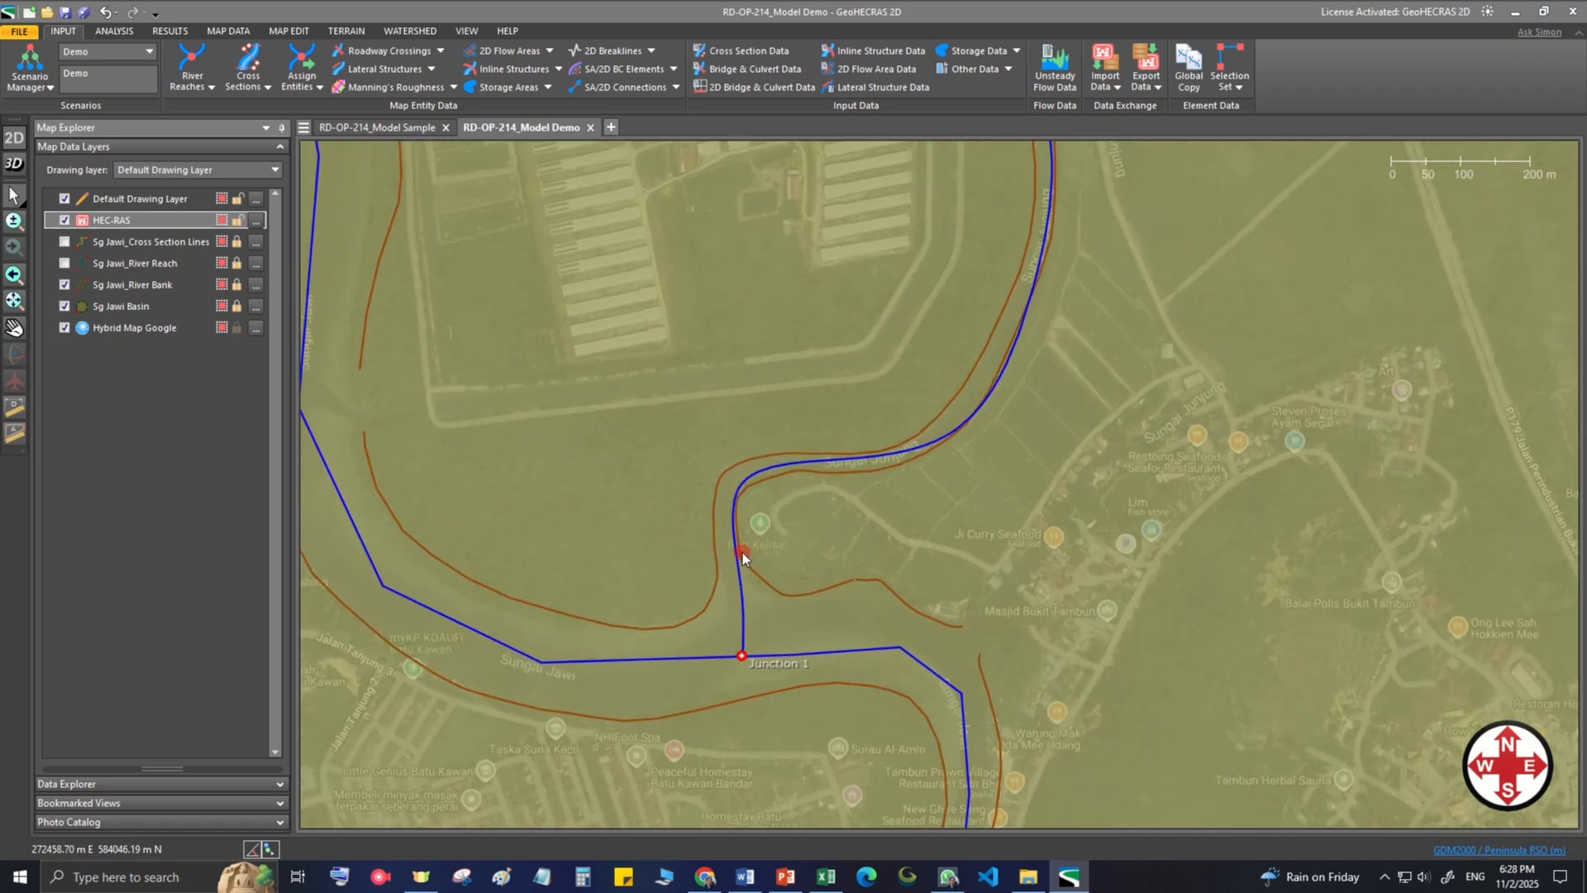
double_click(744, 610)
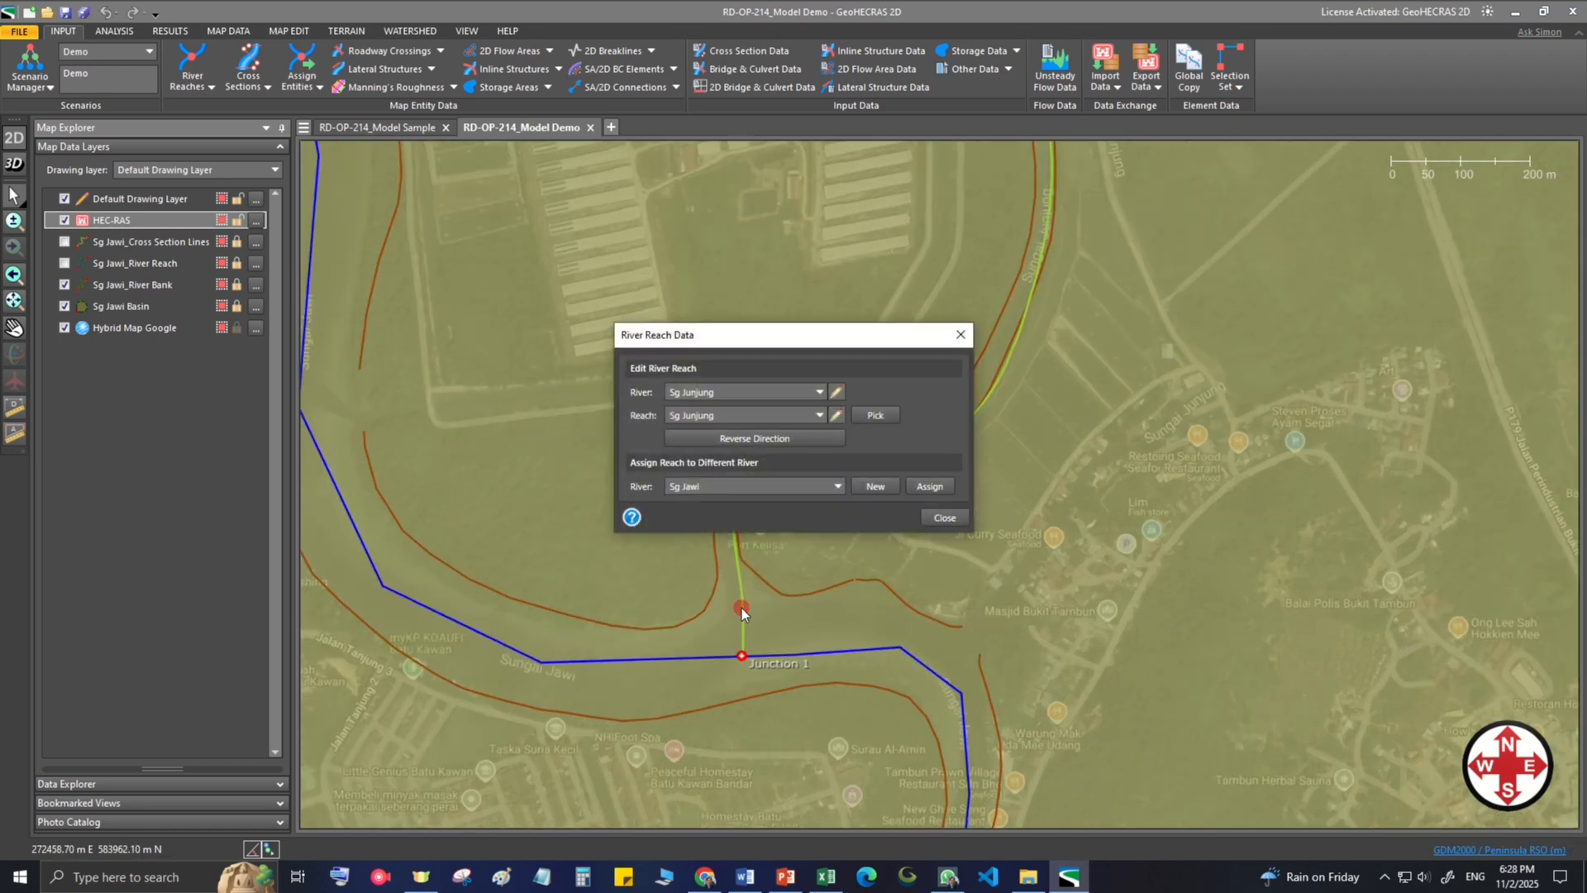
left_click(932, 495)
left_click(942, 516)
right_click(744, 594)
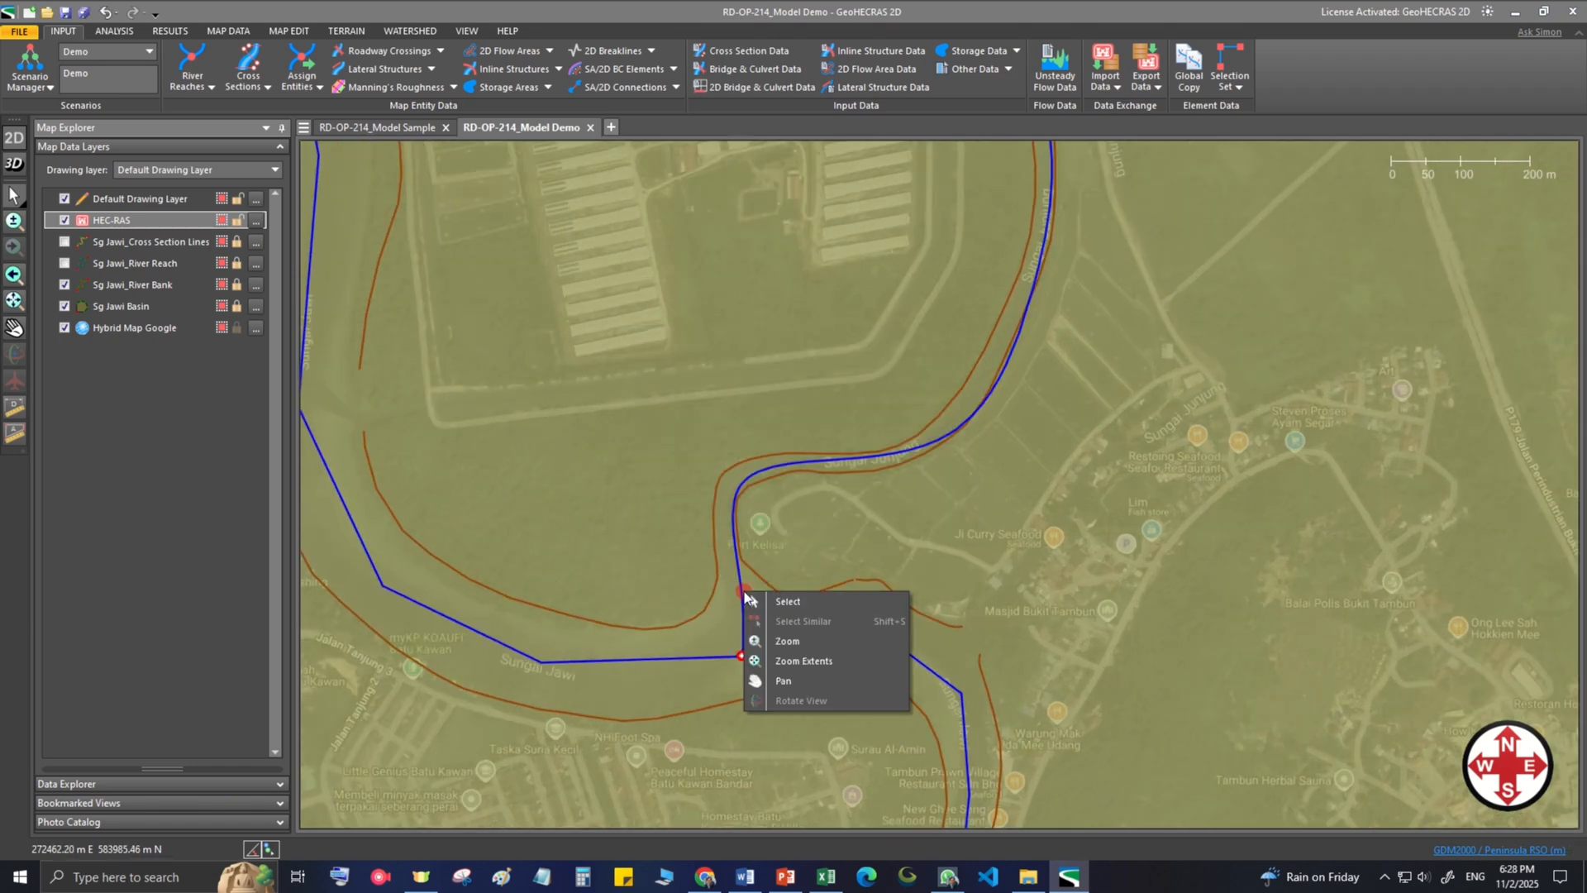
left_click(743, 593)
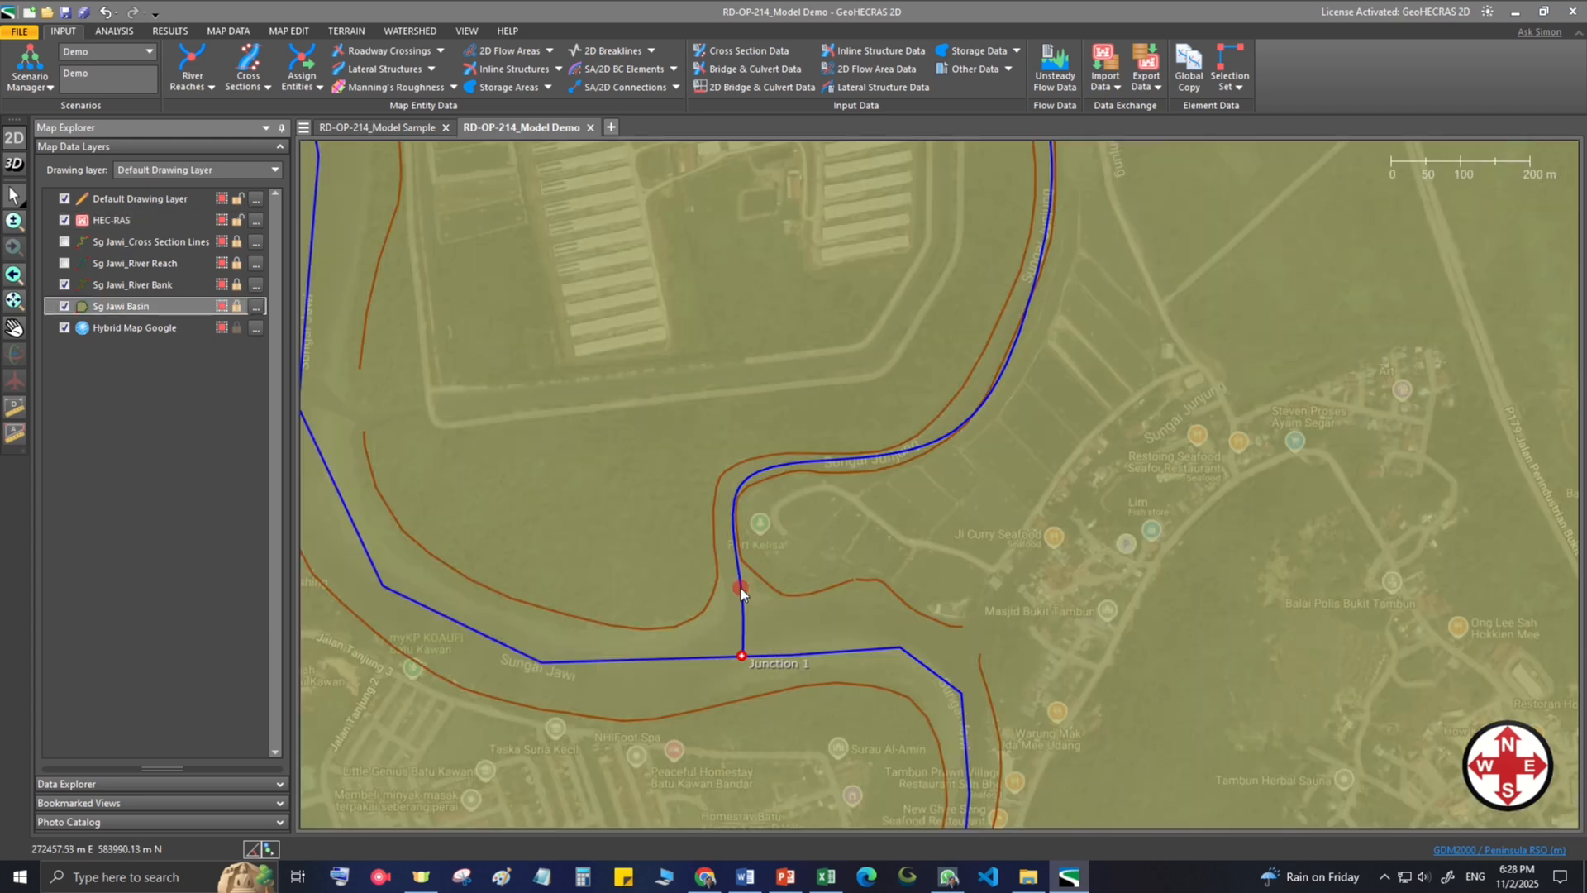
Step: Edit the Sg Junjung reach vertices, moving those at the bend just upstream of Junction 1 towards the middle of the channel between the bank lines
left_click(741, 590)
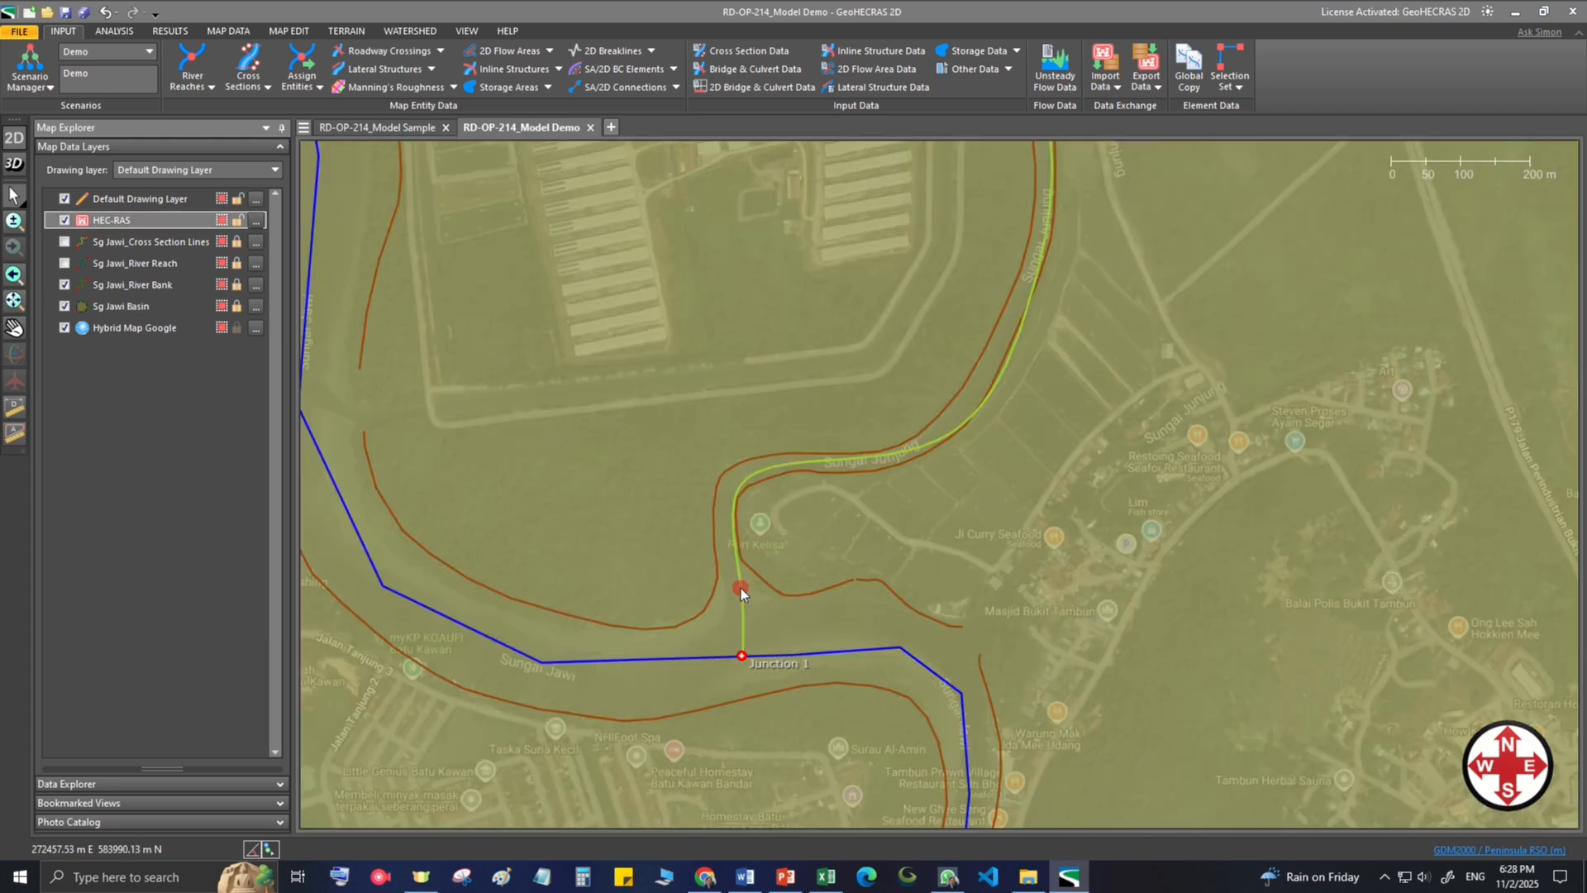
right_click(740, 590)
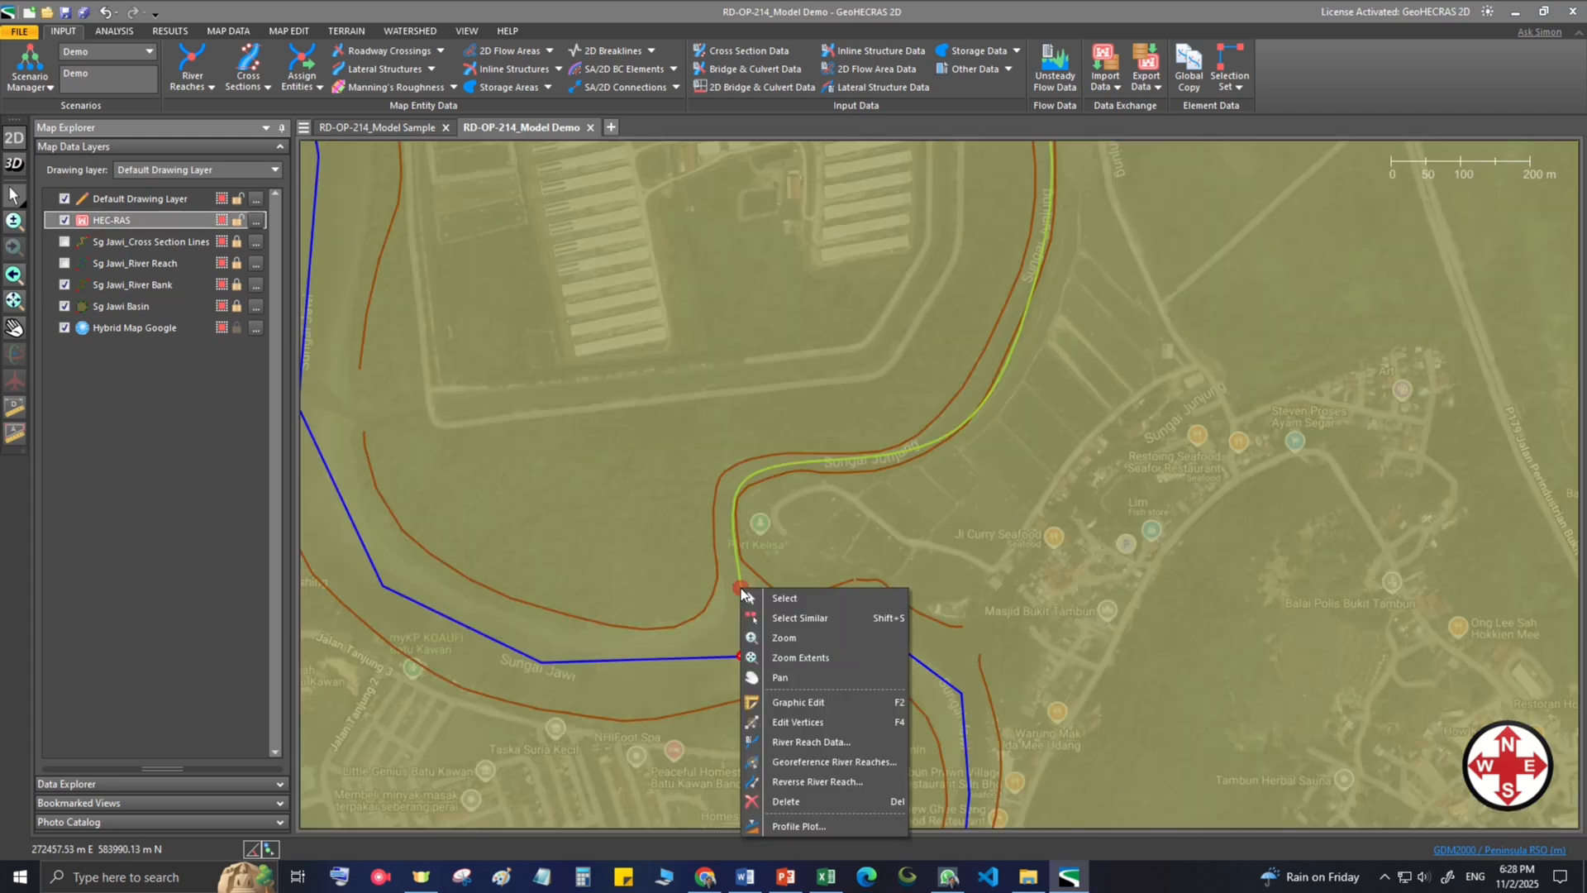
left_click(825, 723)
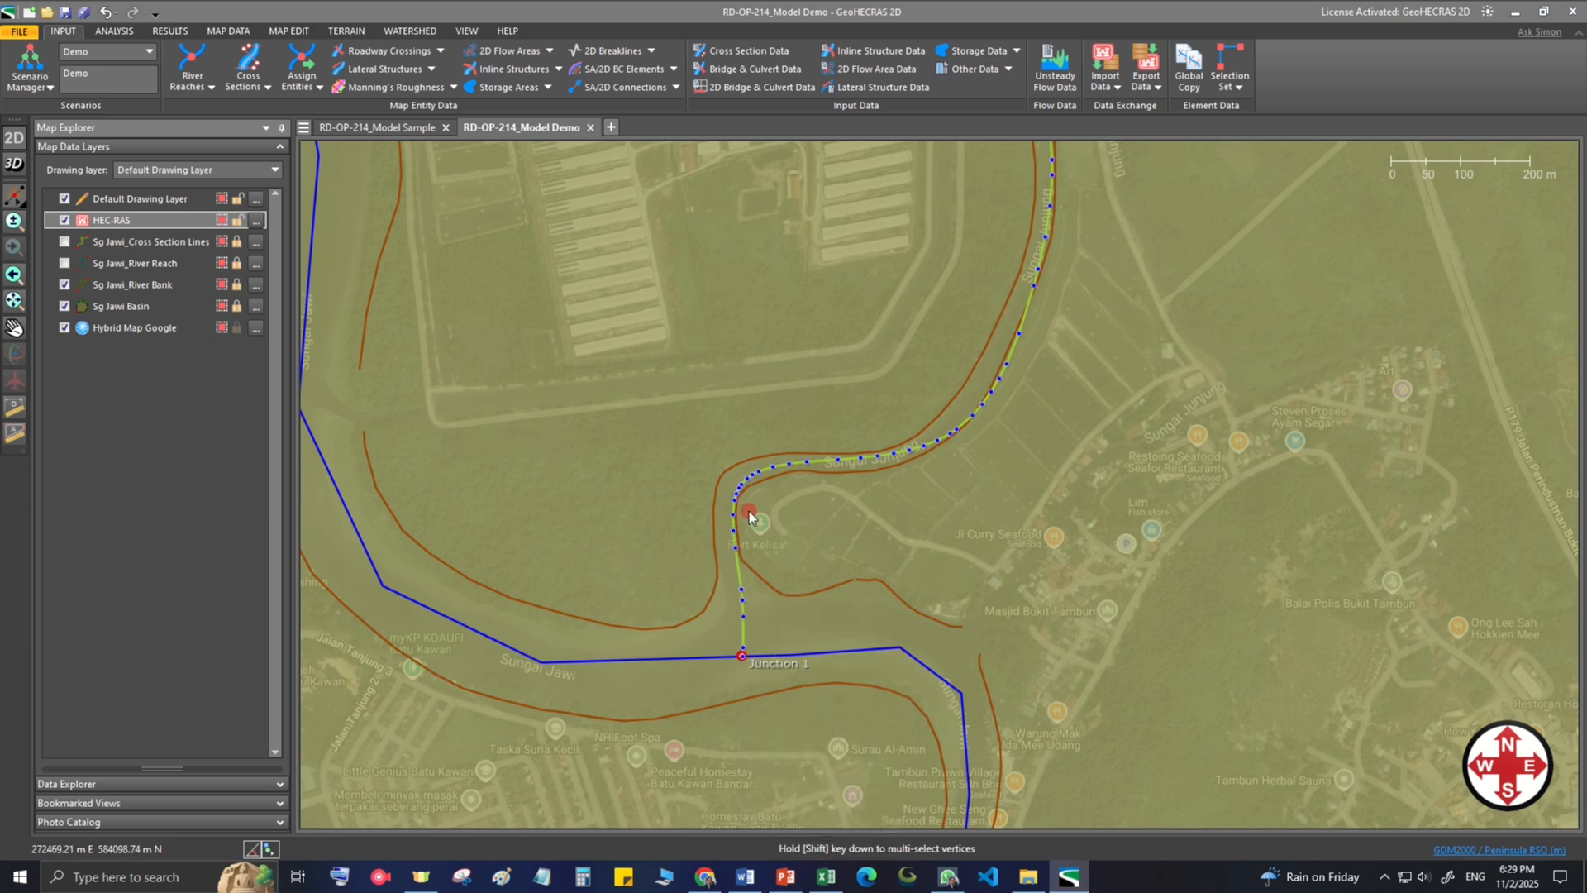
scroll(759, 505, "up", 2)
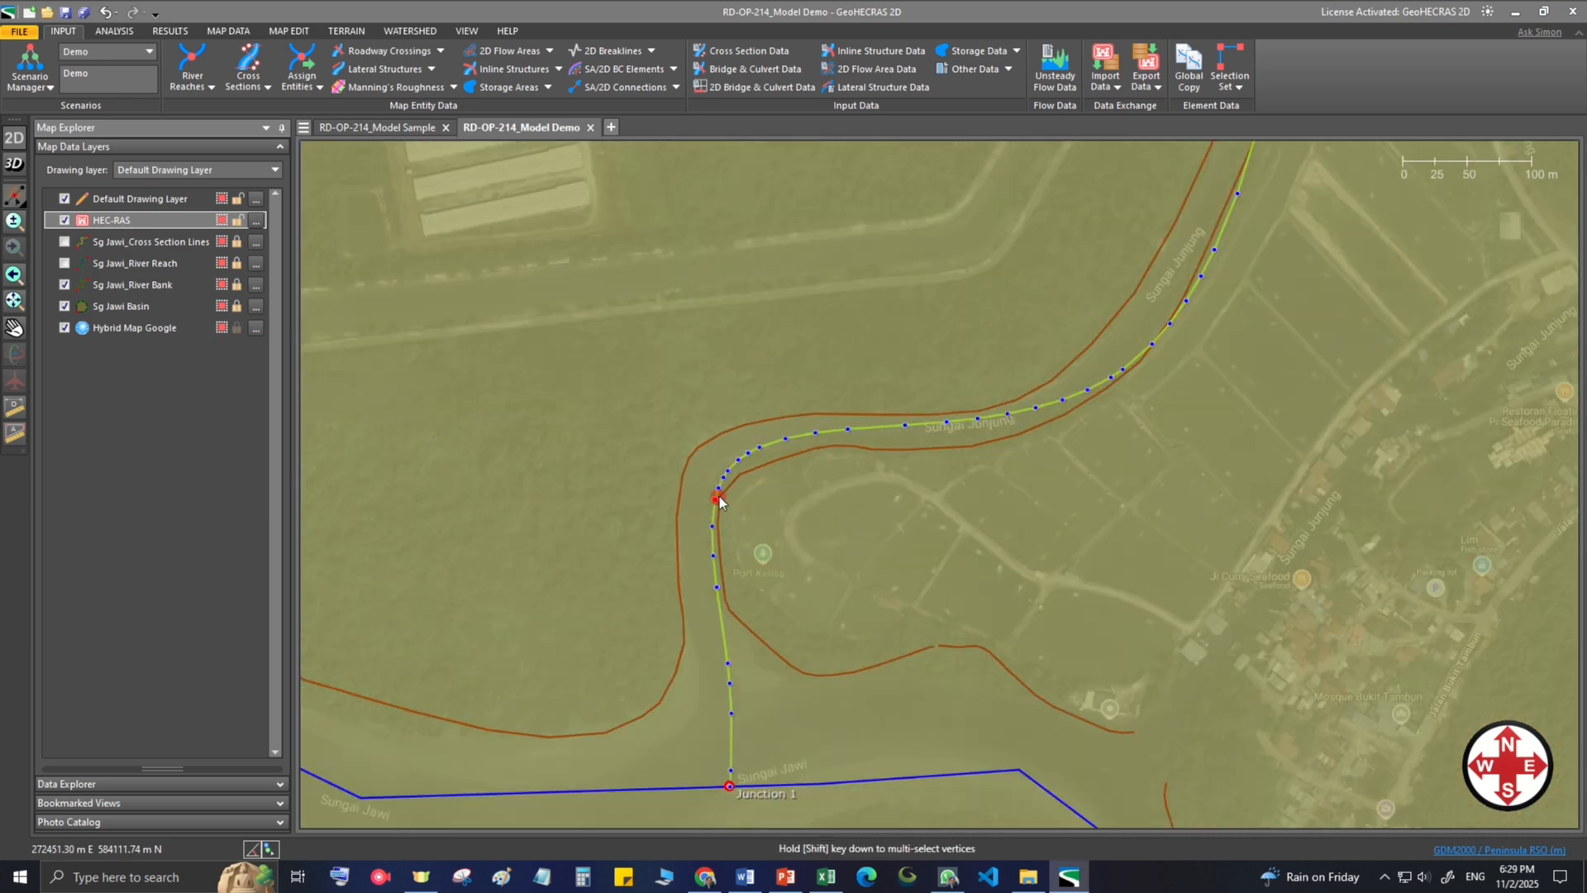
left_click_drag(718, 488, 704, 472)
left_click(705, 498)
left_click_drag(722, 483, 741, 454)
left_click(749, 452)
left_click(762, 447)
left_click_drag(711, 532, 708, 592)
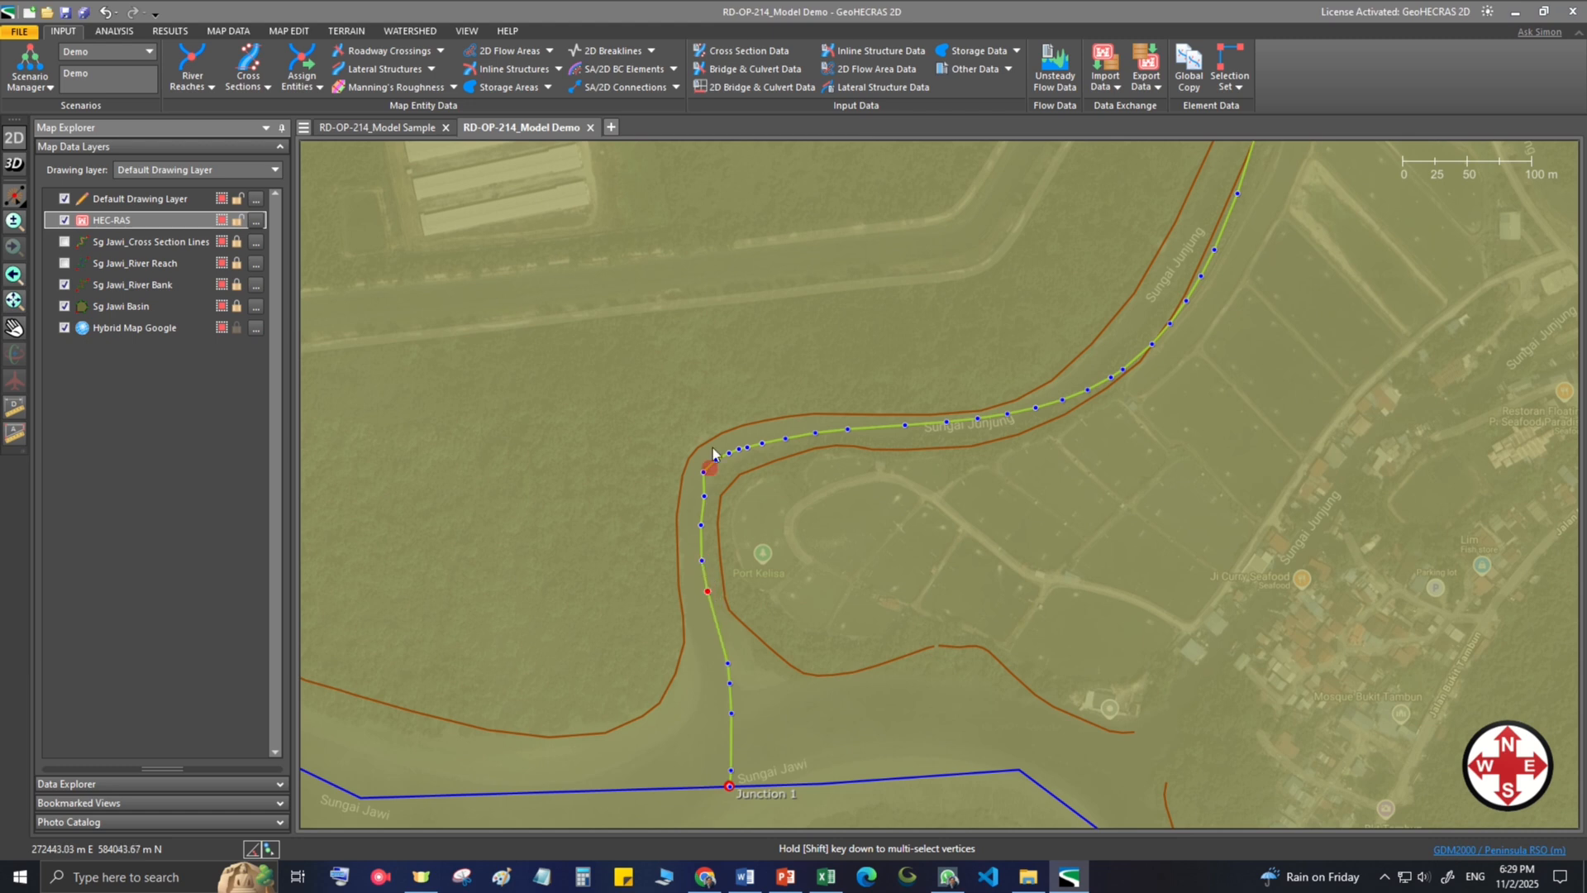
left_click_drag(704, 473, 709, 472)
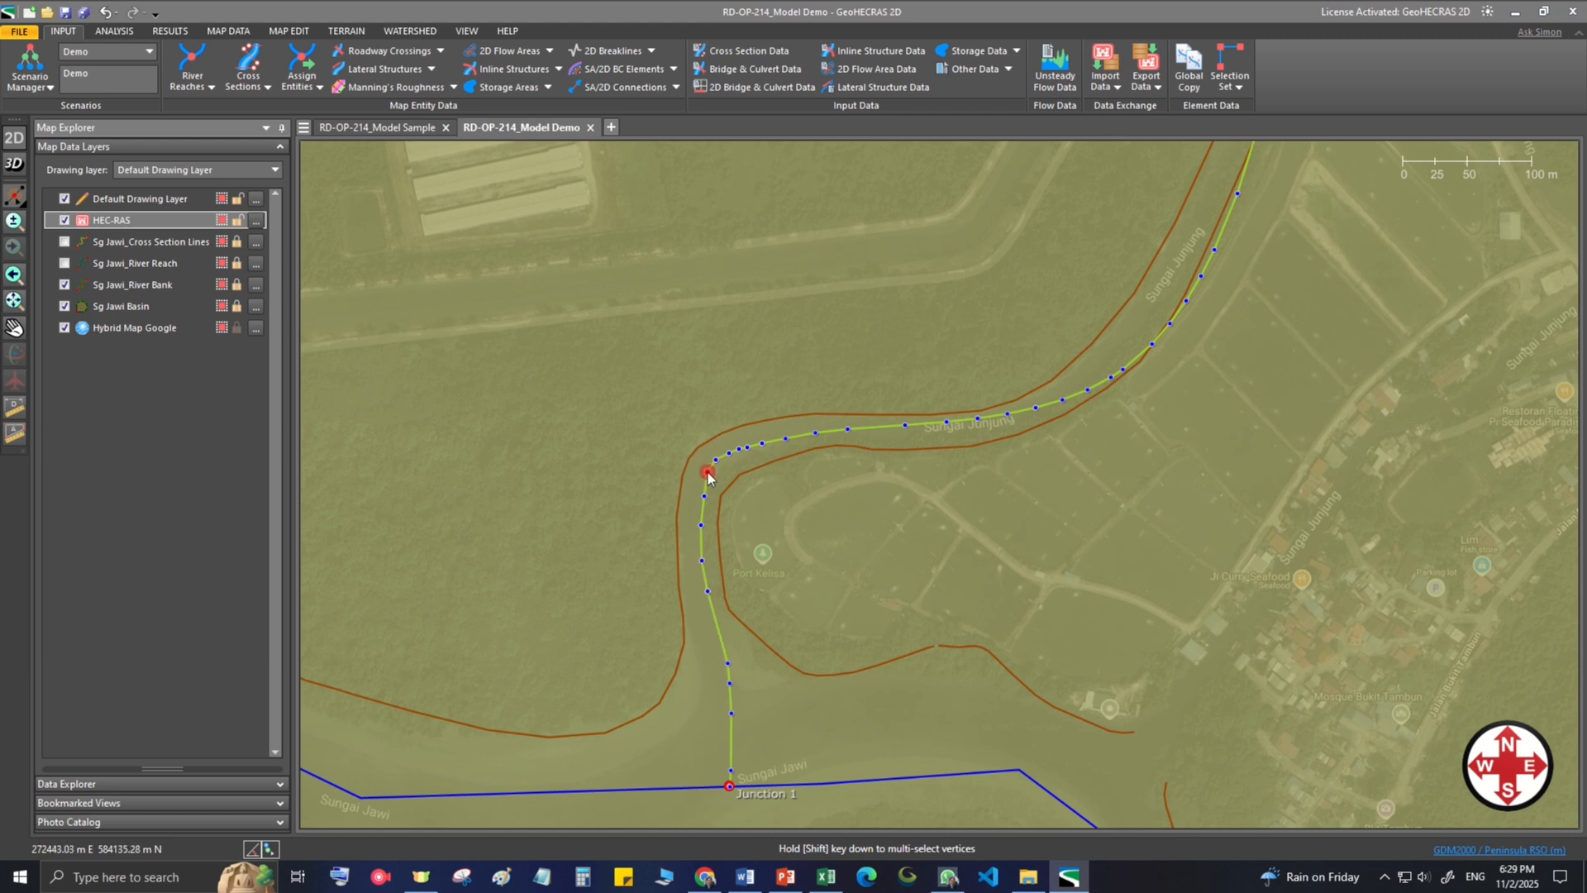
right_click(842, 519)
left_click(883, 528)
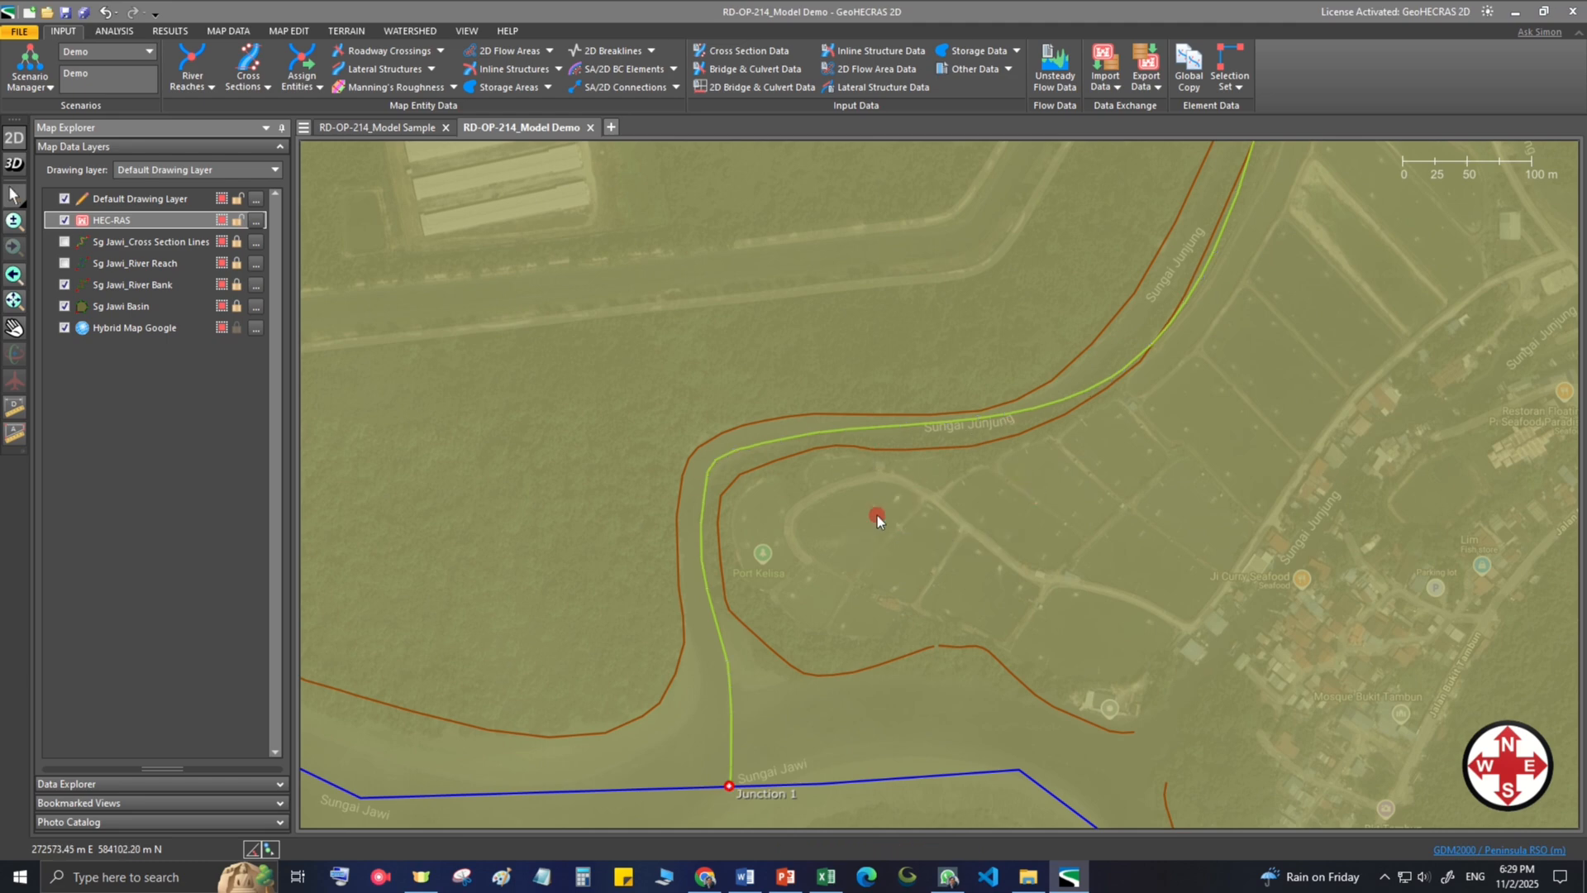
left_click(877, 514)
Step: Show the Sg Jawi_Cross Section Lines layer across the whole river network
scroll(876, 518, "down", 3)
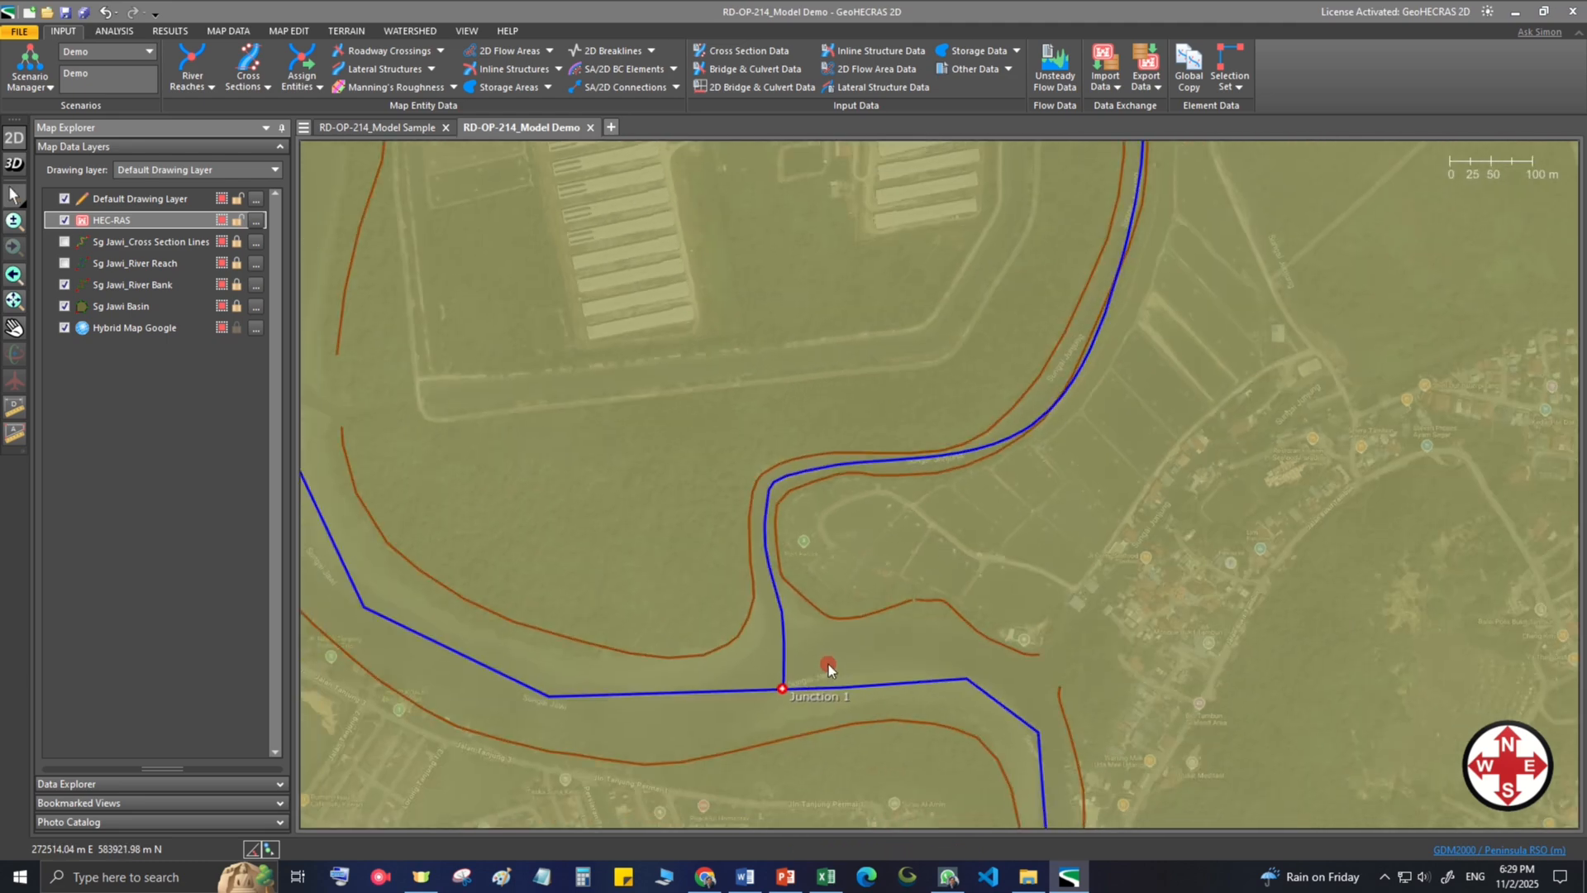
left_click_drag(826, 669, 879, 427)
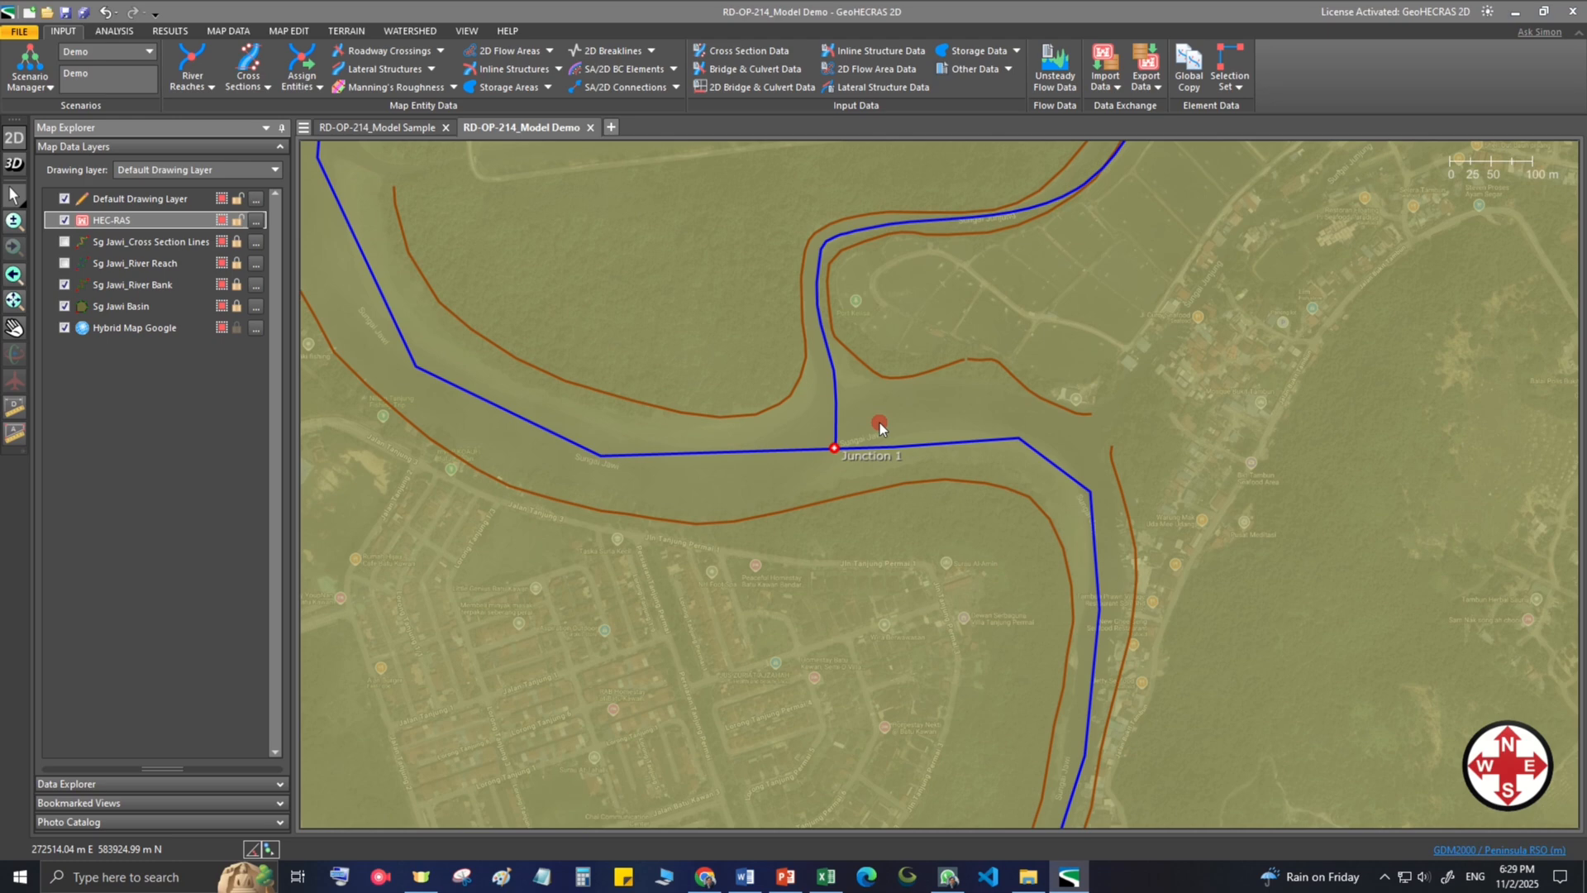
scroll(894, 444, "down", 10)
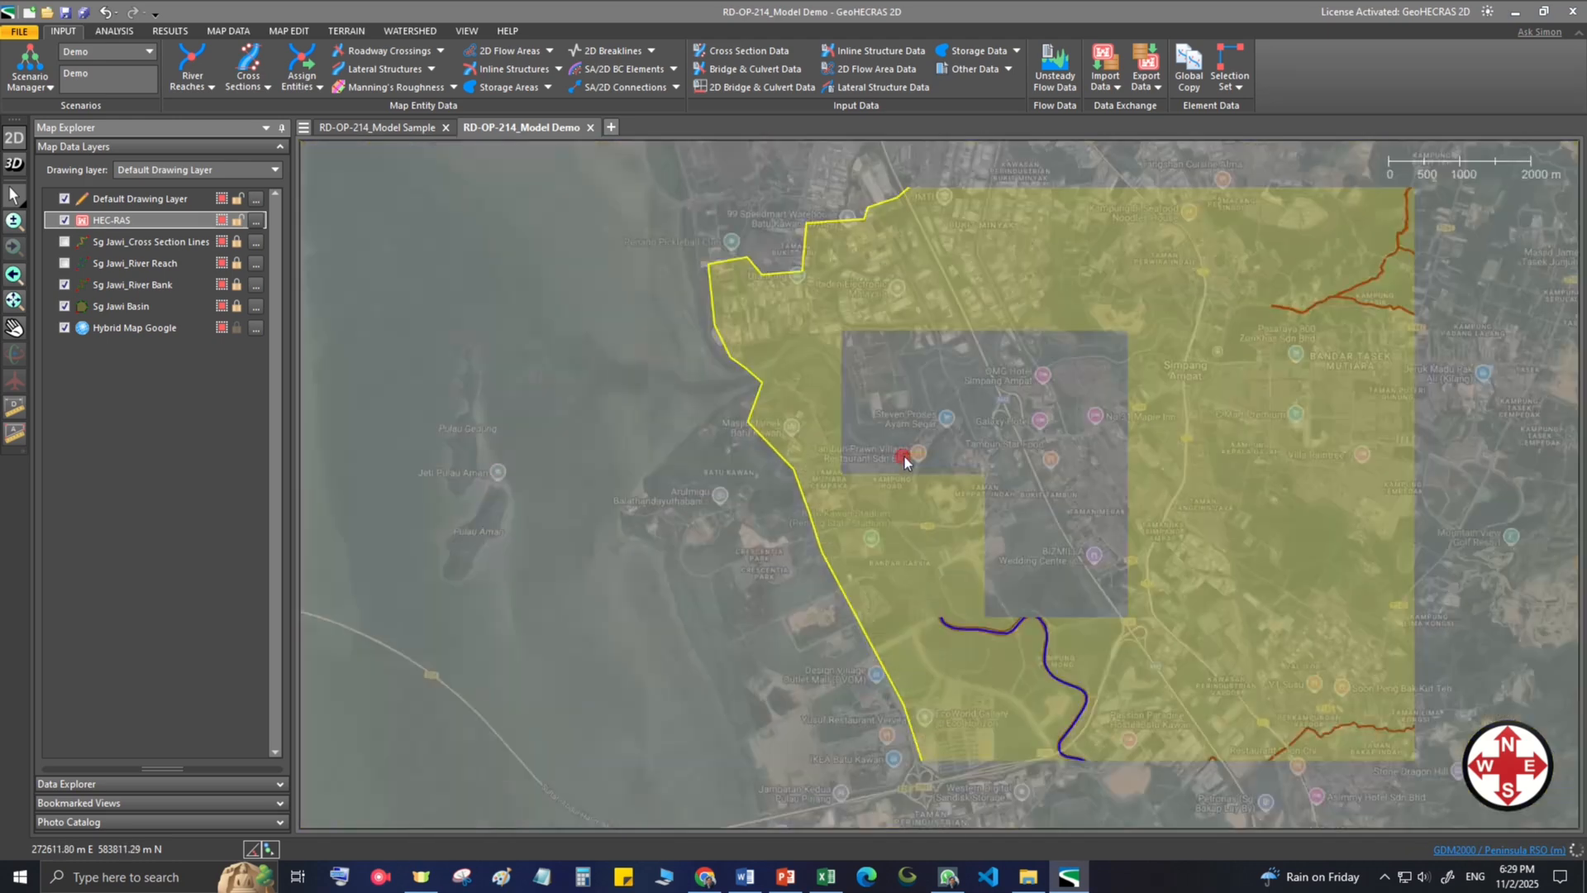
left_click_drag(931, 407, 752, 280)
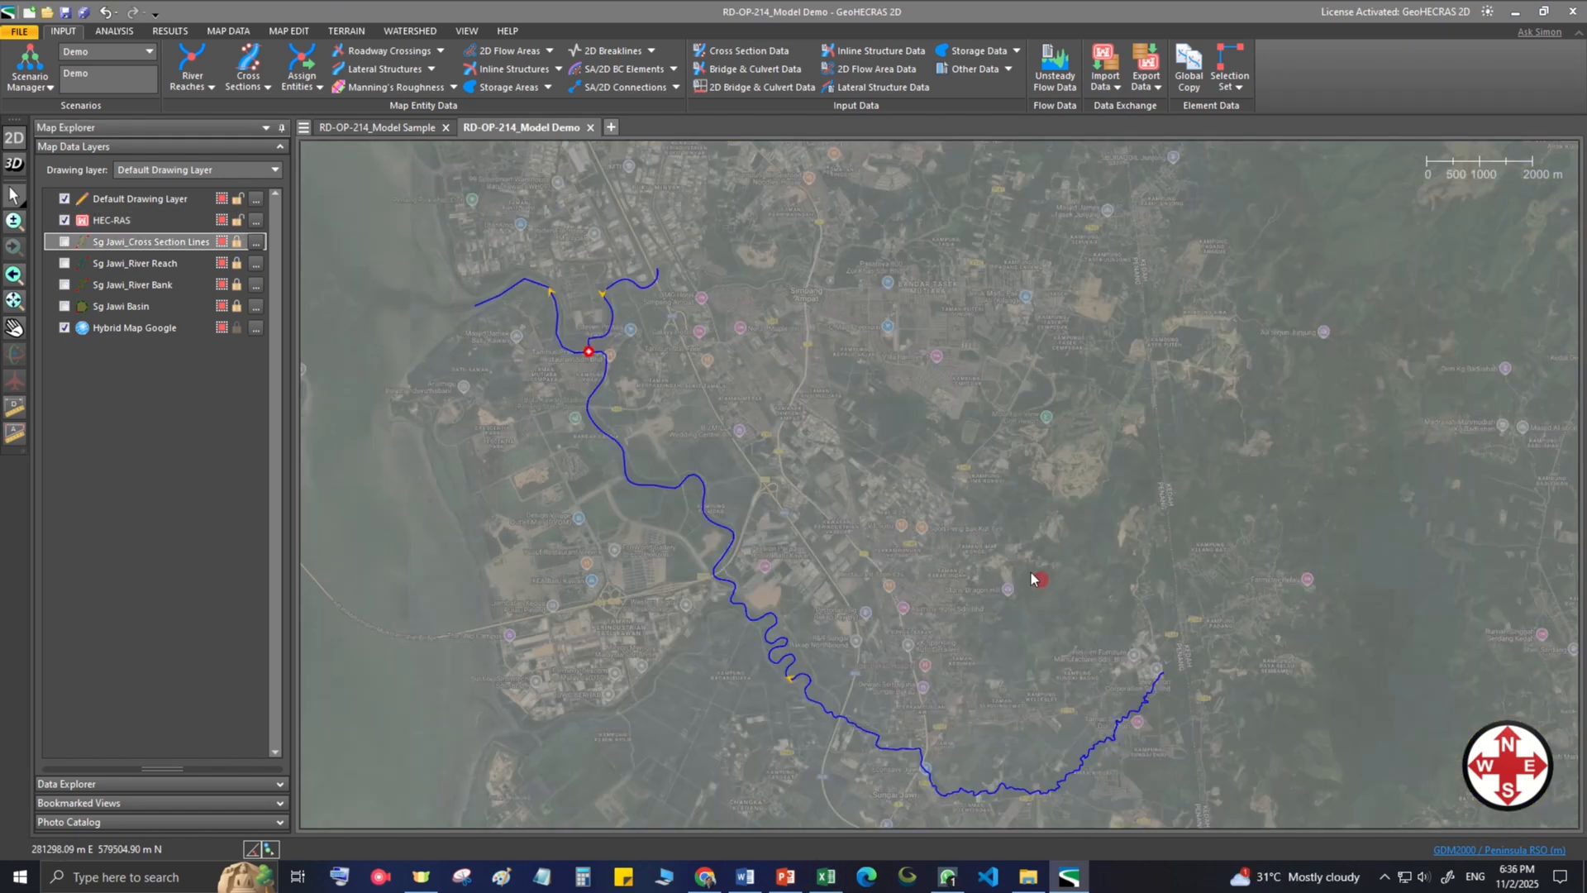
left_click(65, 242)
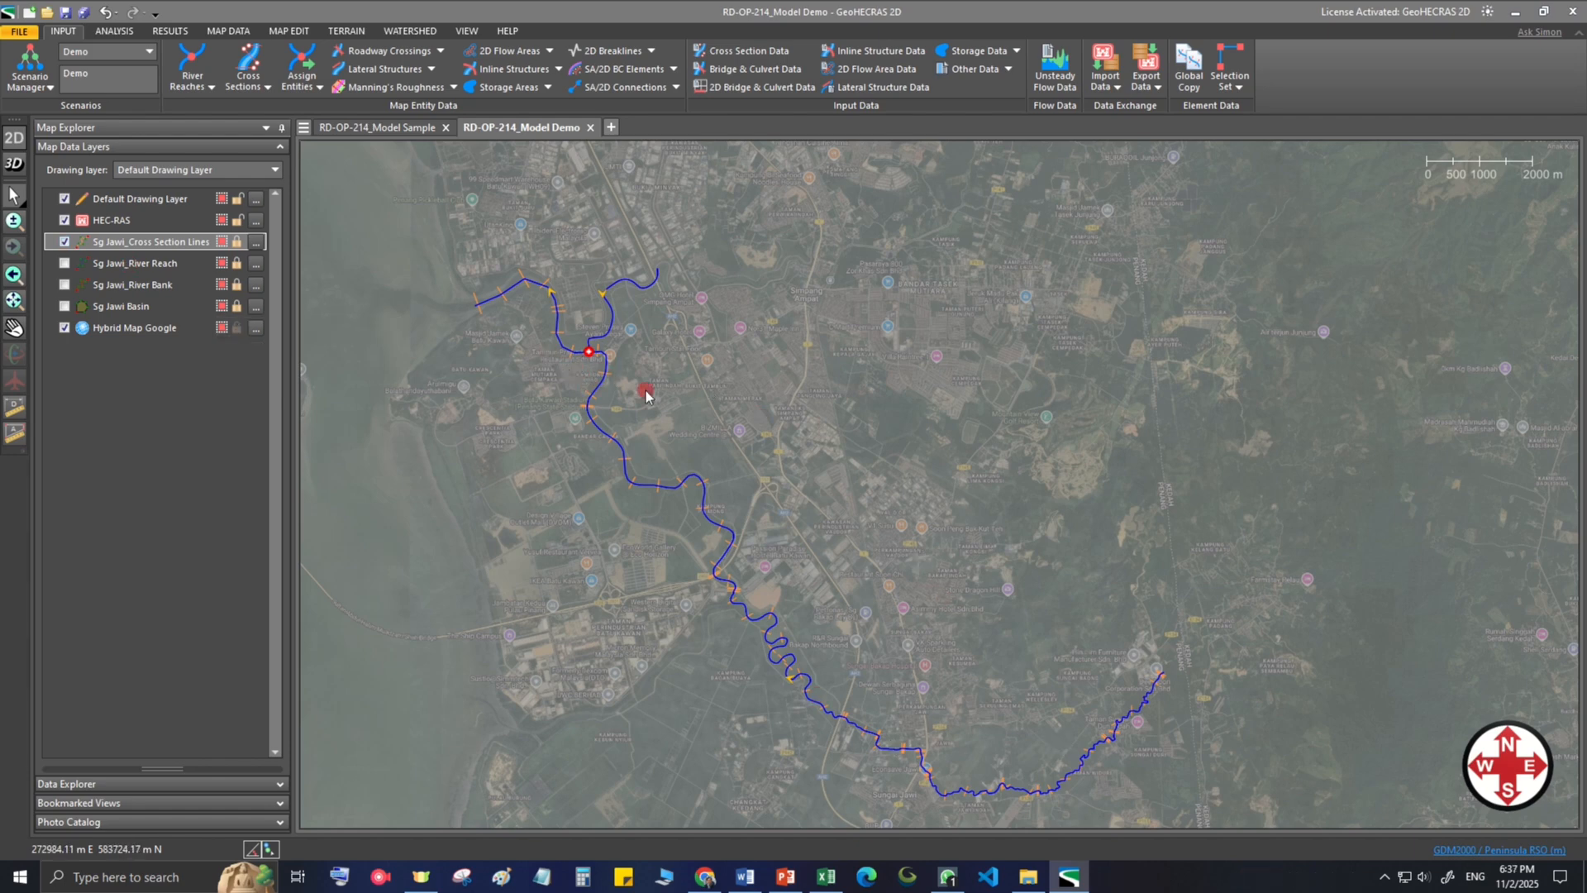
scroll(646, 395, "up", 2)
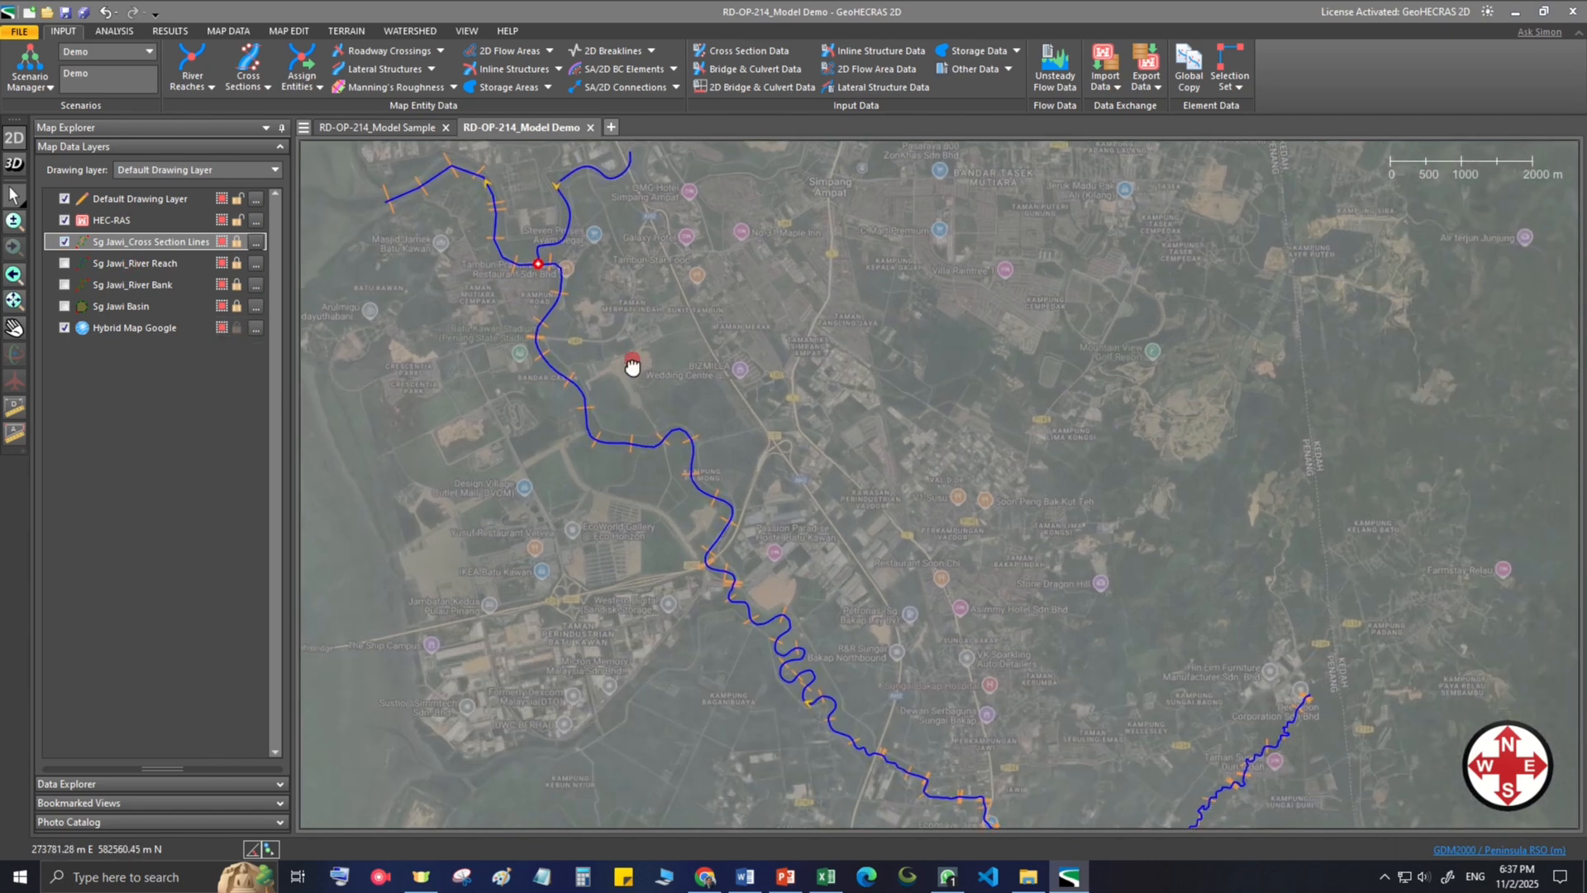
scroll(632, 365, "down", 1)
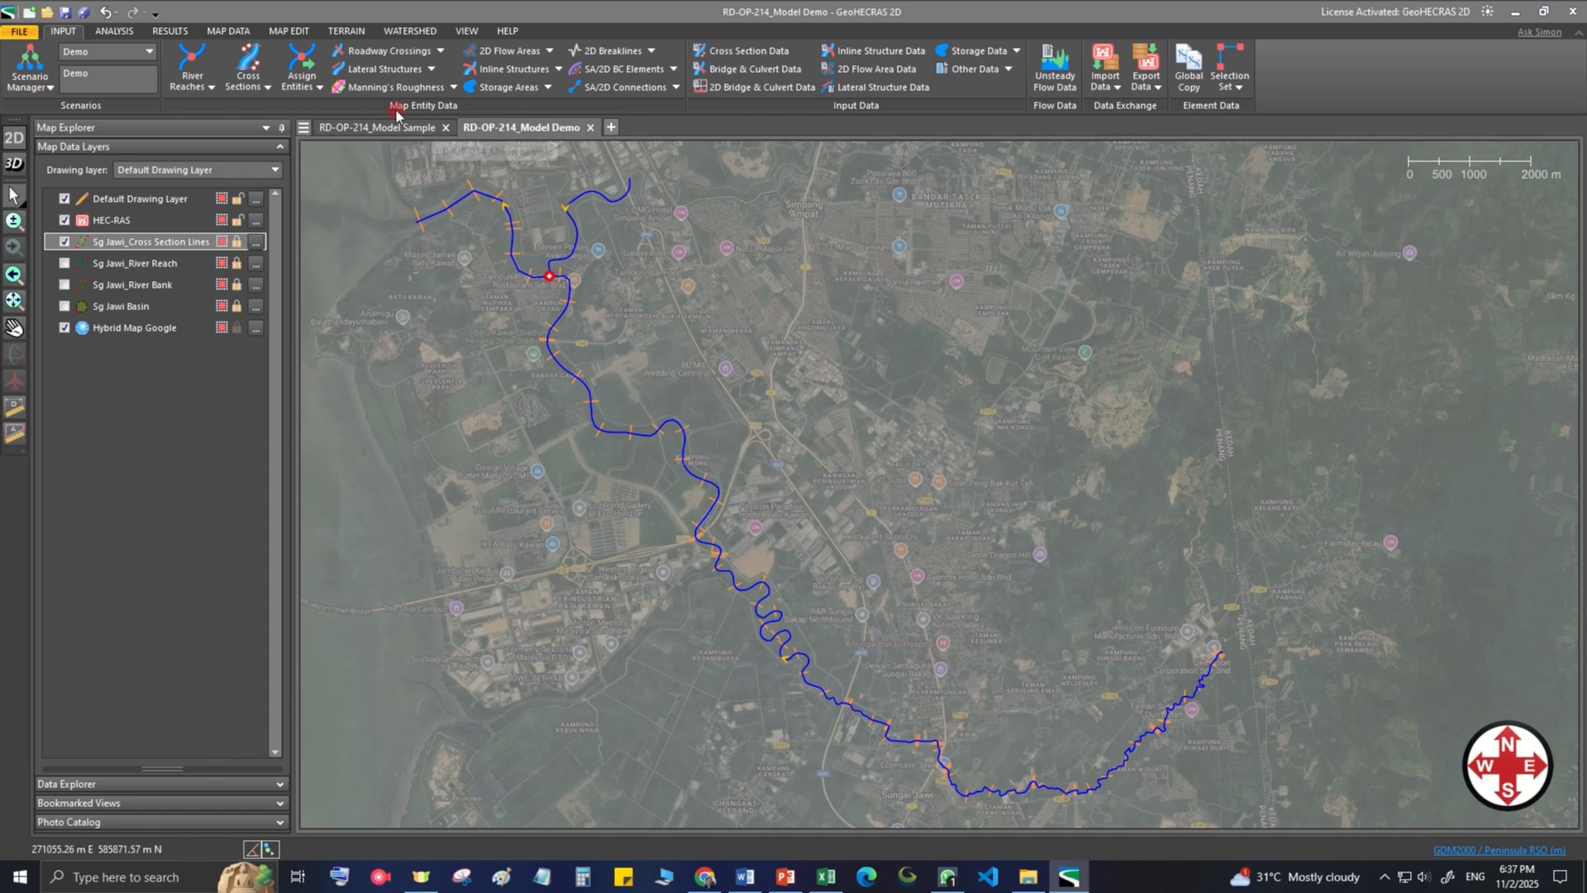
Step: Start assigning multiple cross sections and pick all polylines of the Sg Jawi_Cross Section Lines layer as cross section polylines
left_click(252, 81)
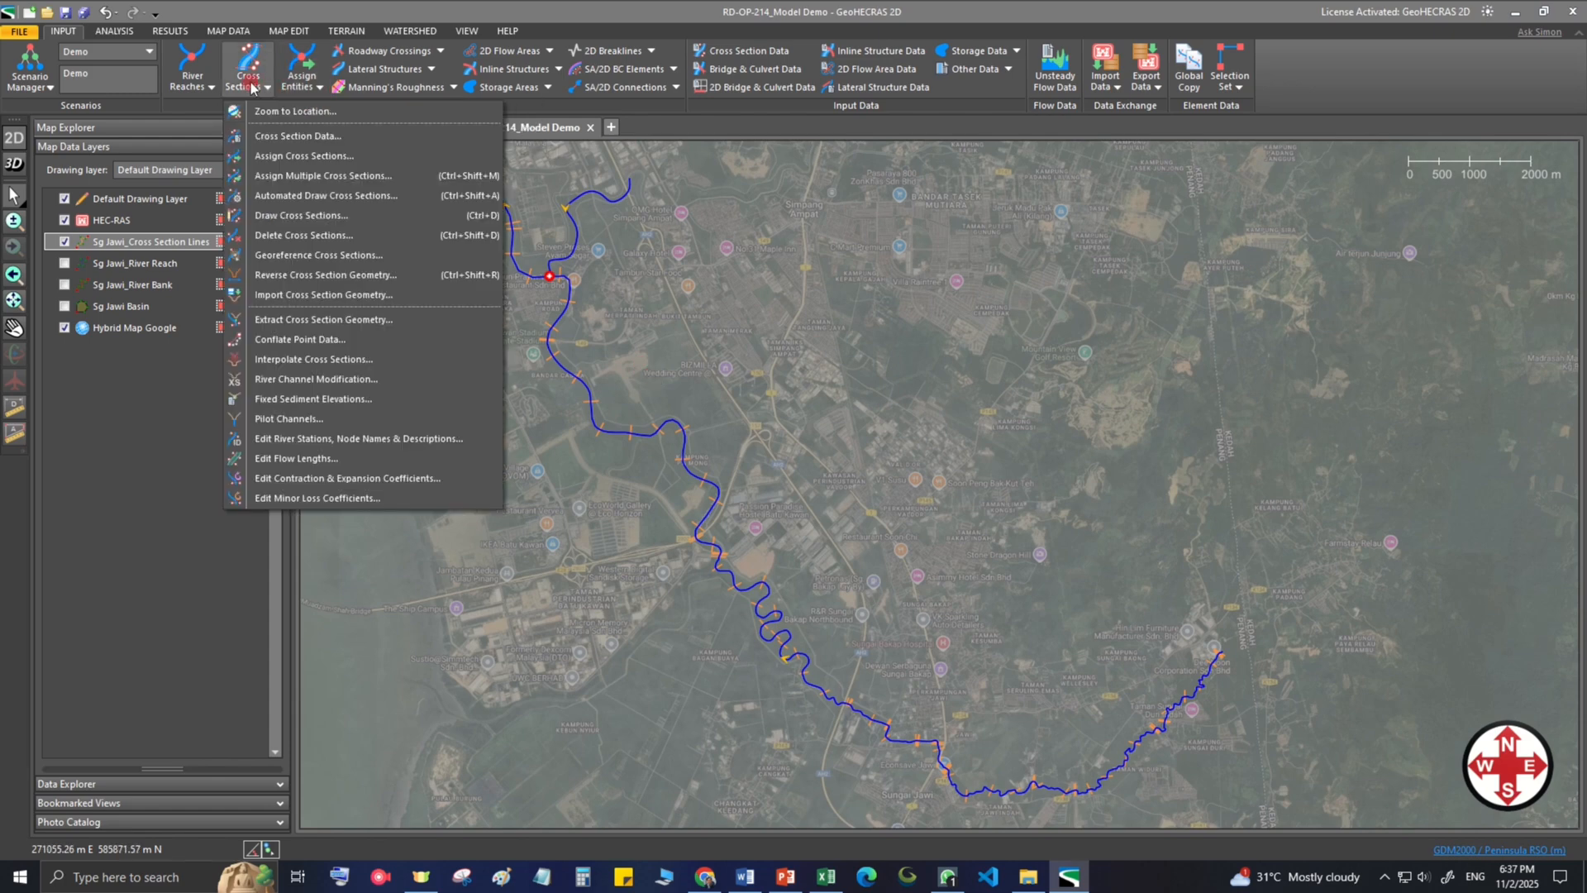
left_click(372, 184)
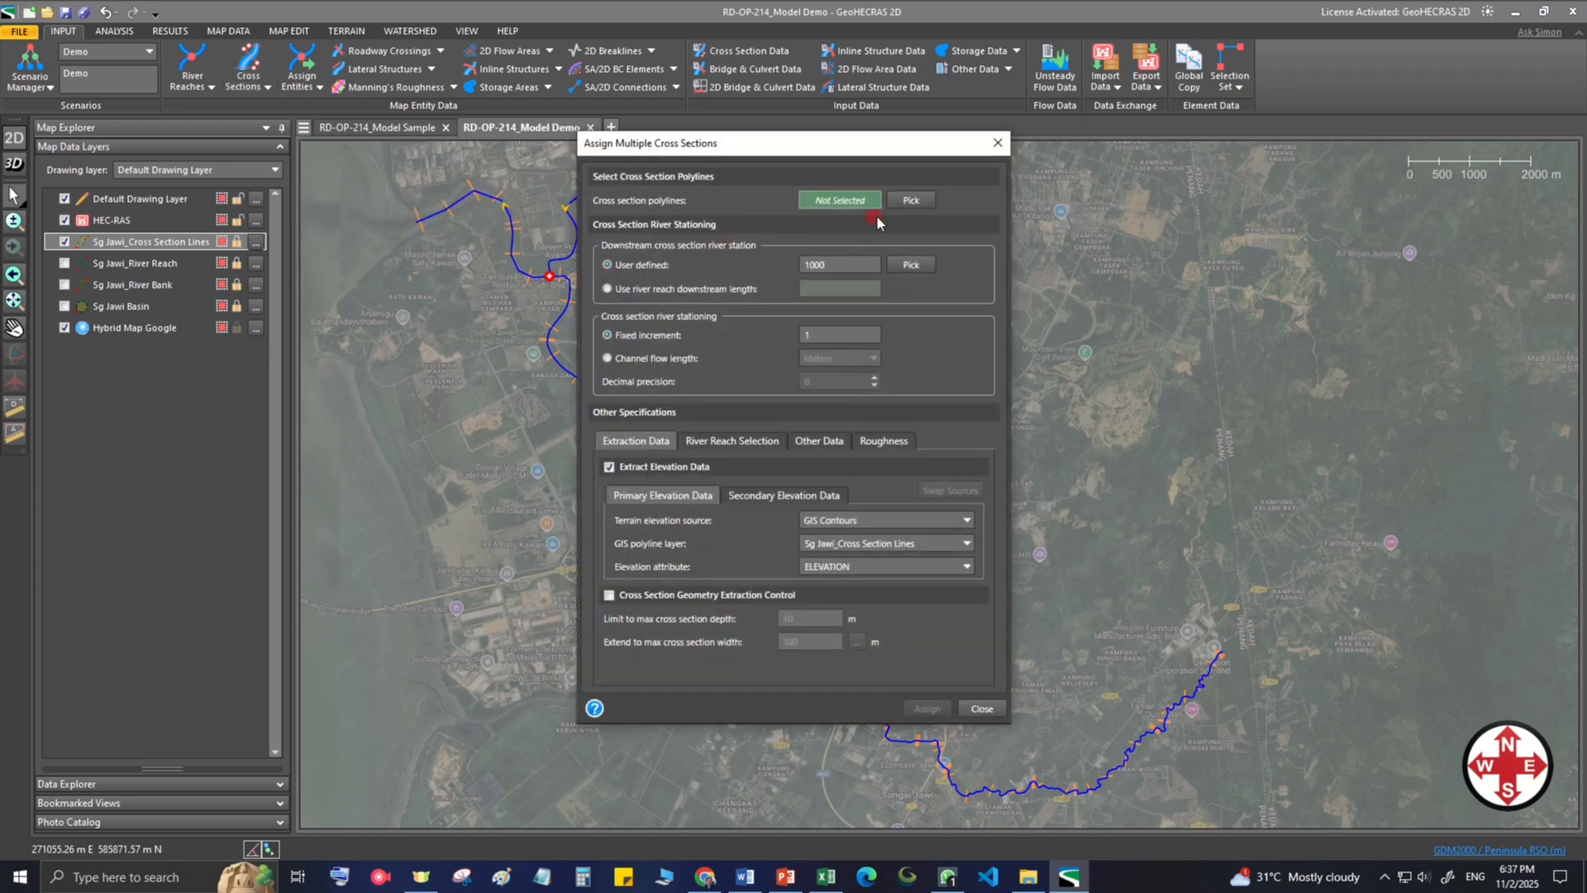
left_click(912, 201)
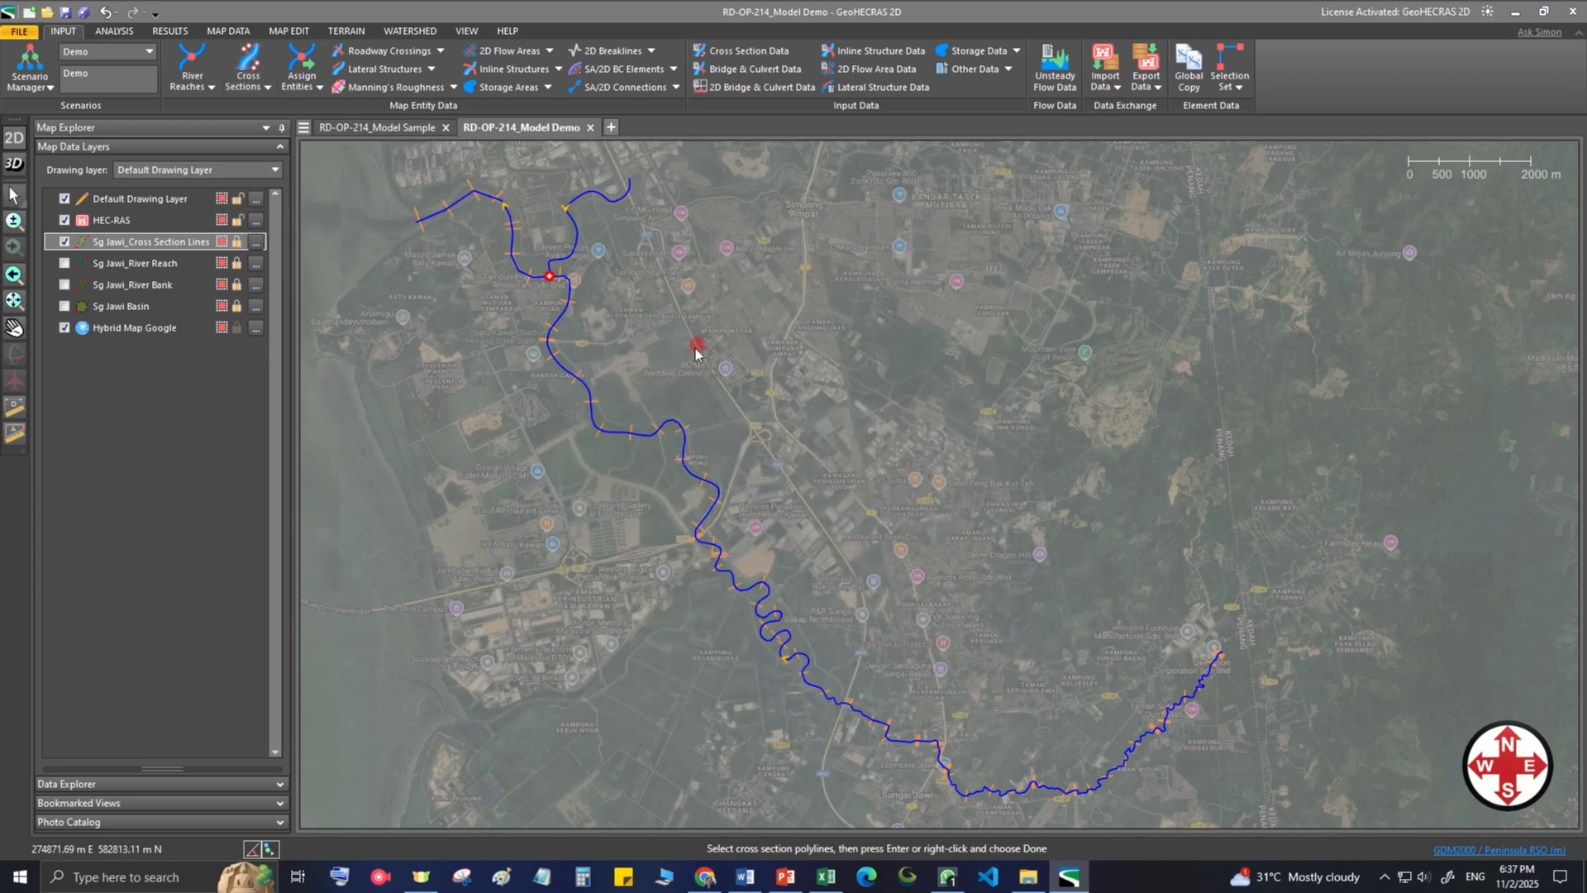
left_click(632, 432)
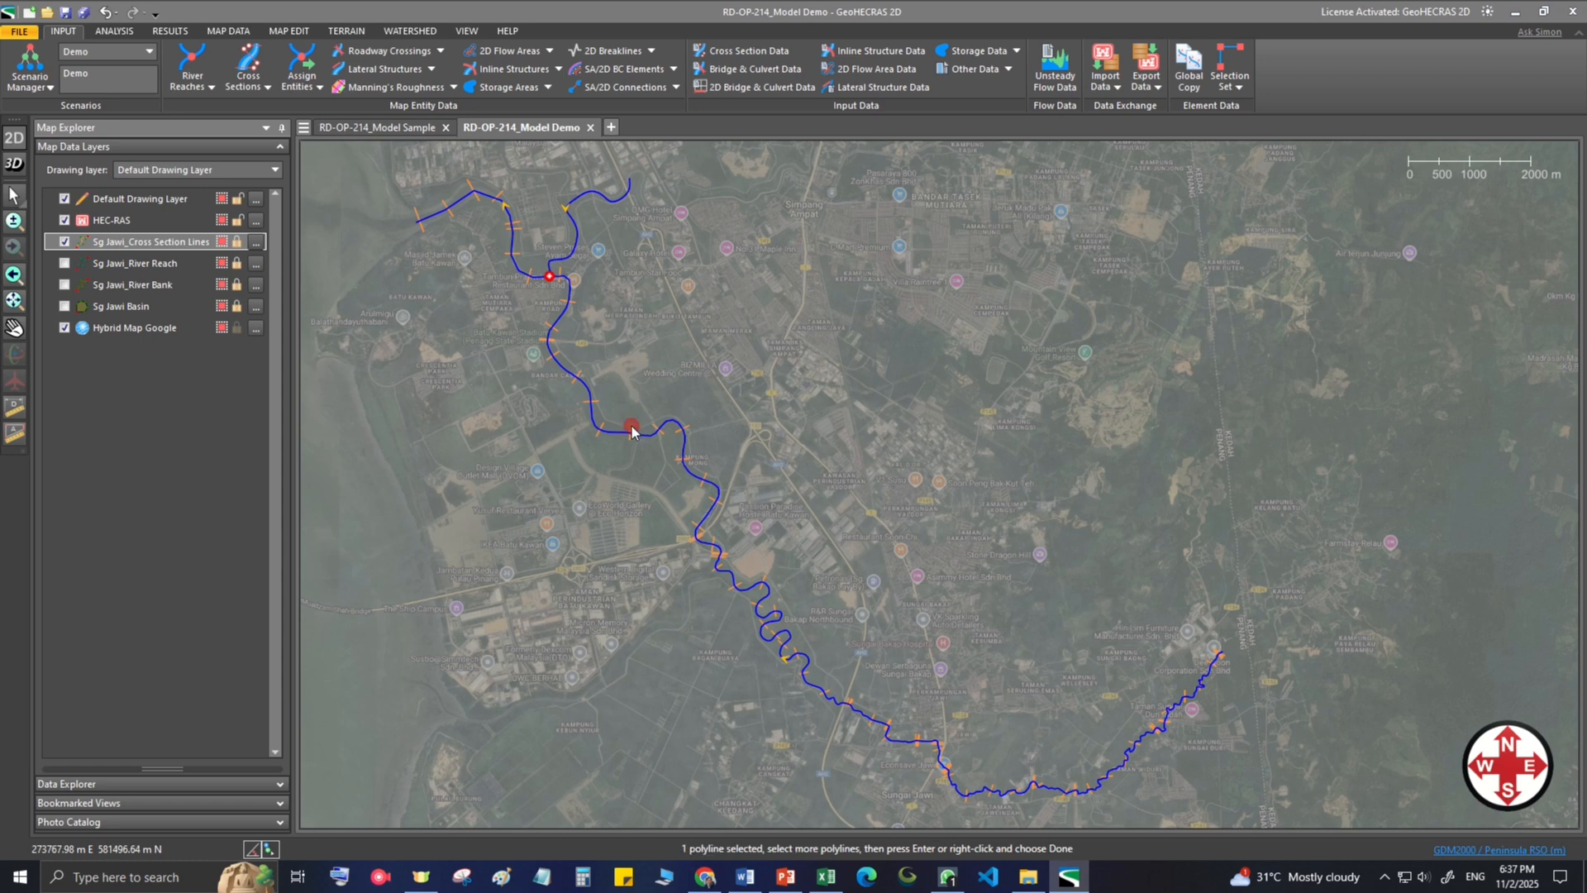
right_click(633, 432)
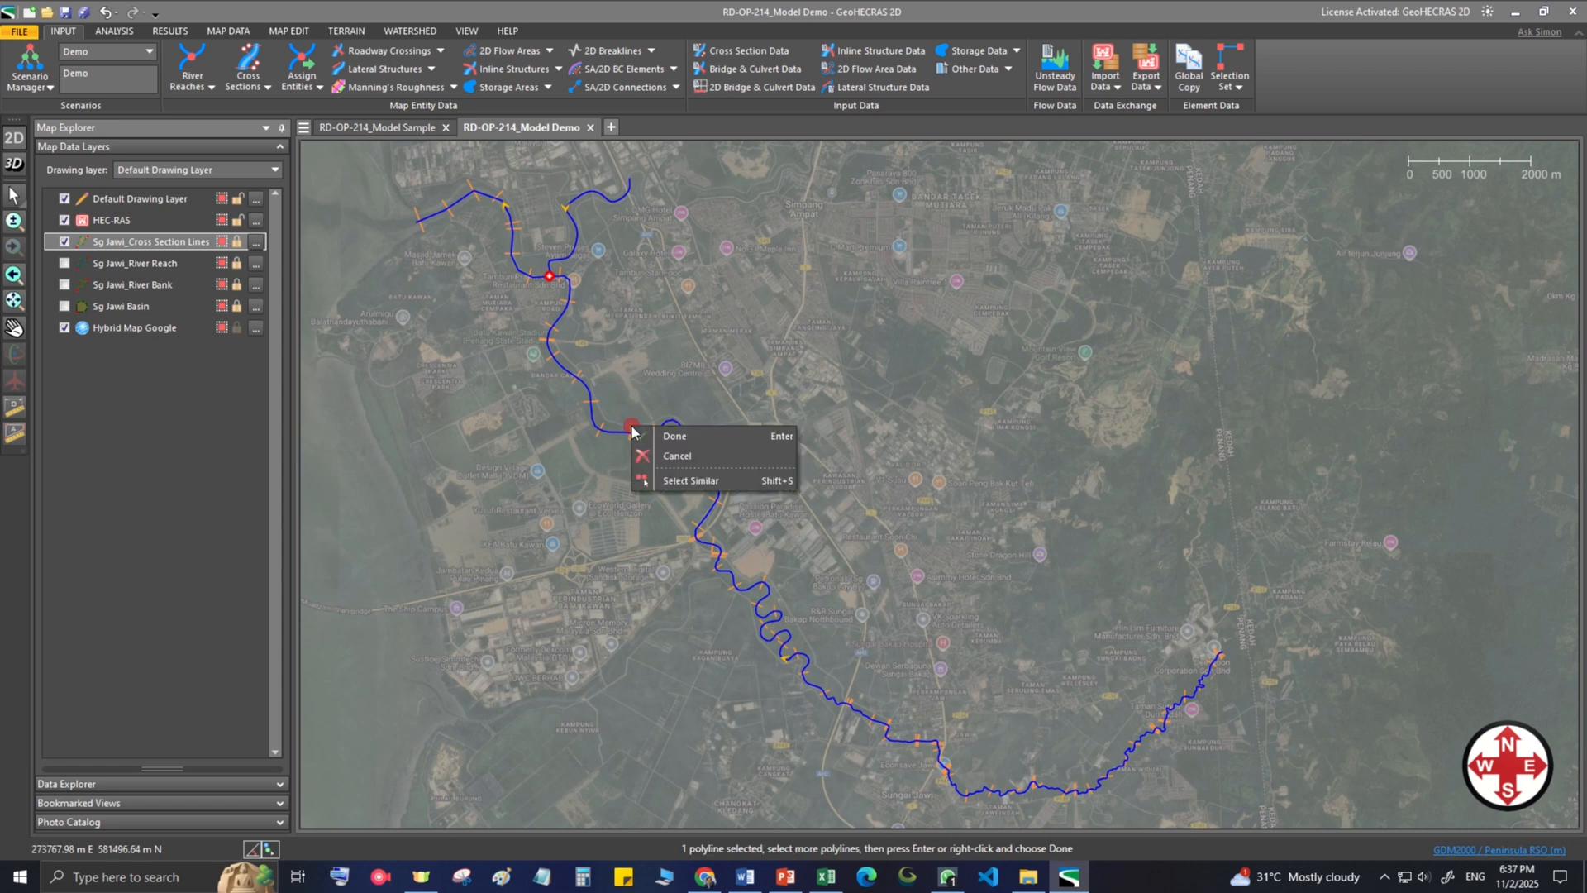
left_click(697, 481)
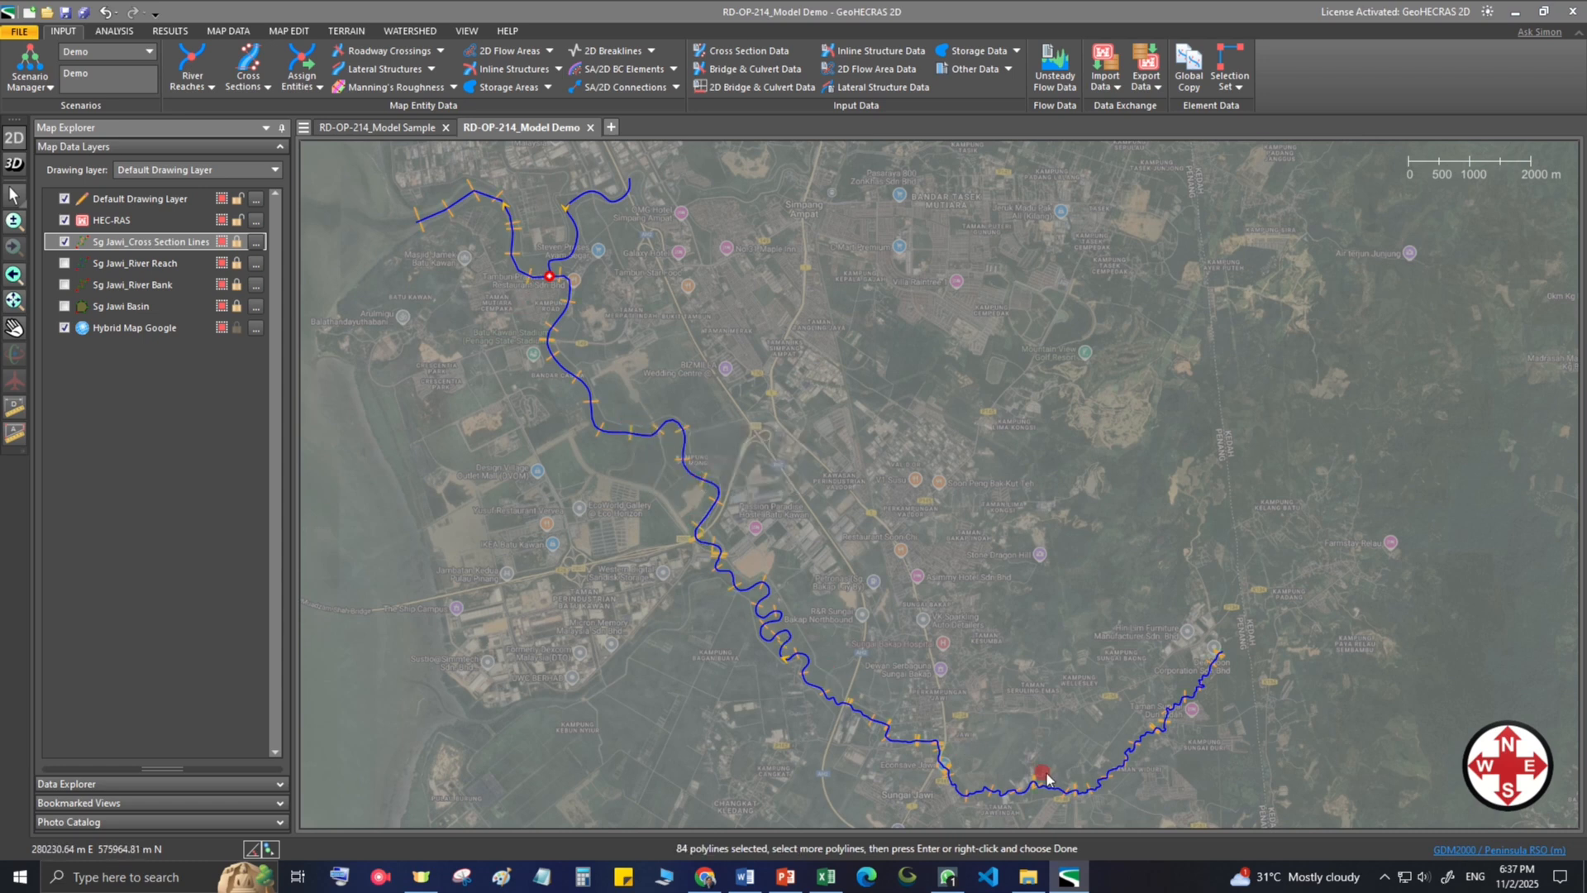
right_click(861, 432)
left_click(885, 446)
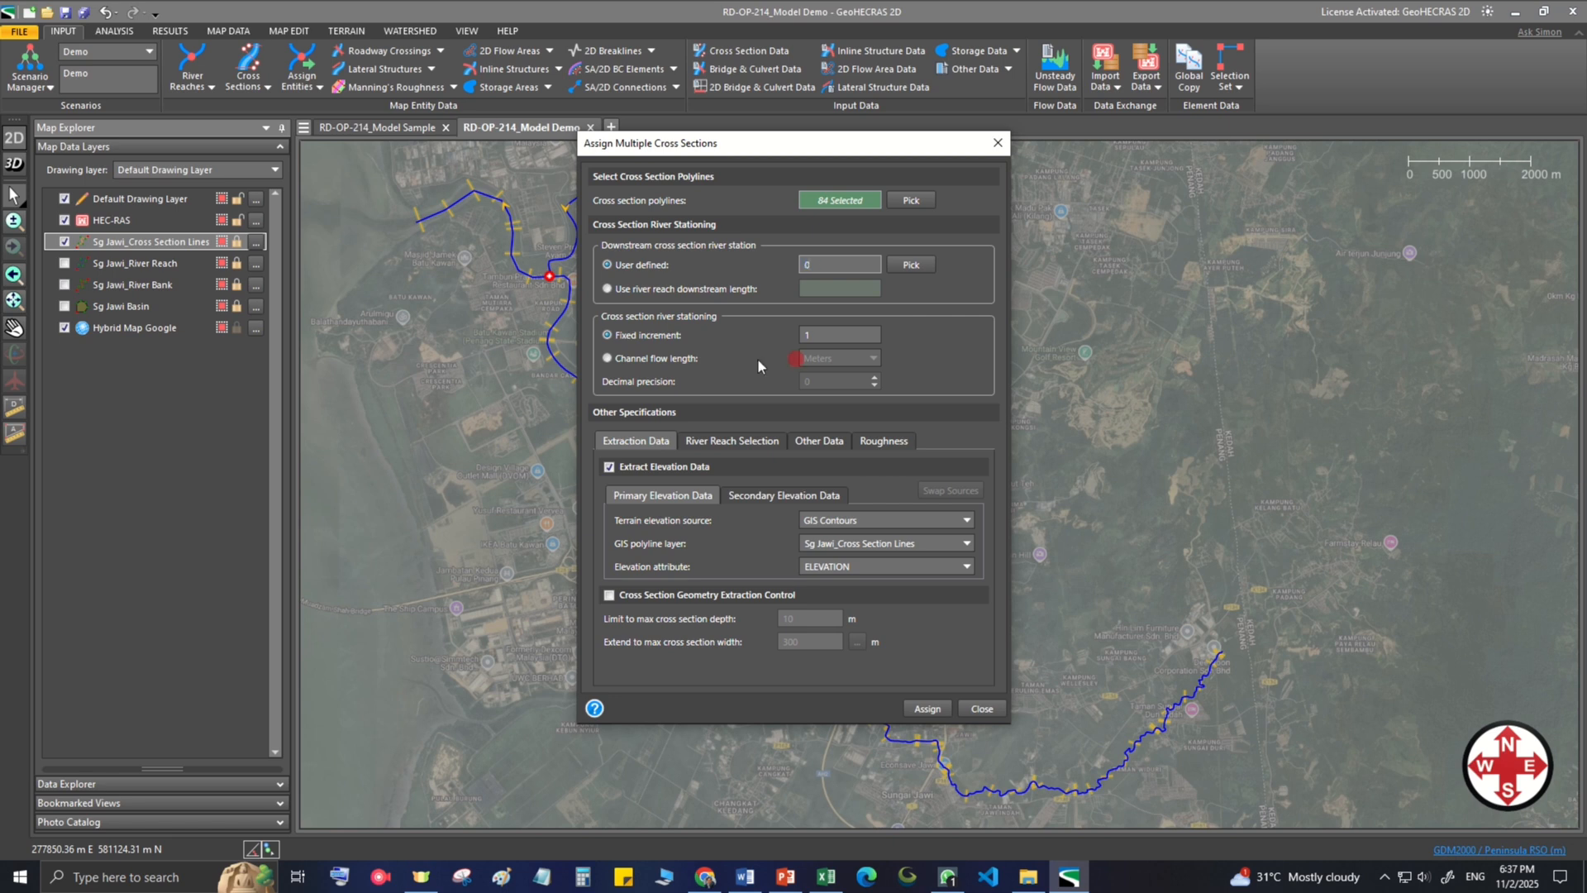
Step: Assign the cross sections with downstream river station 0, stationing by channel flow length in meters, and elevation data extraction disabled
left_click(655, 364)
left_click(610, 358)
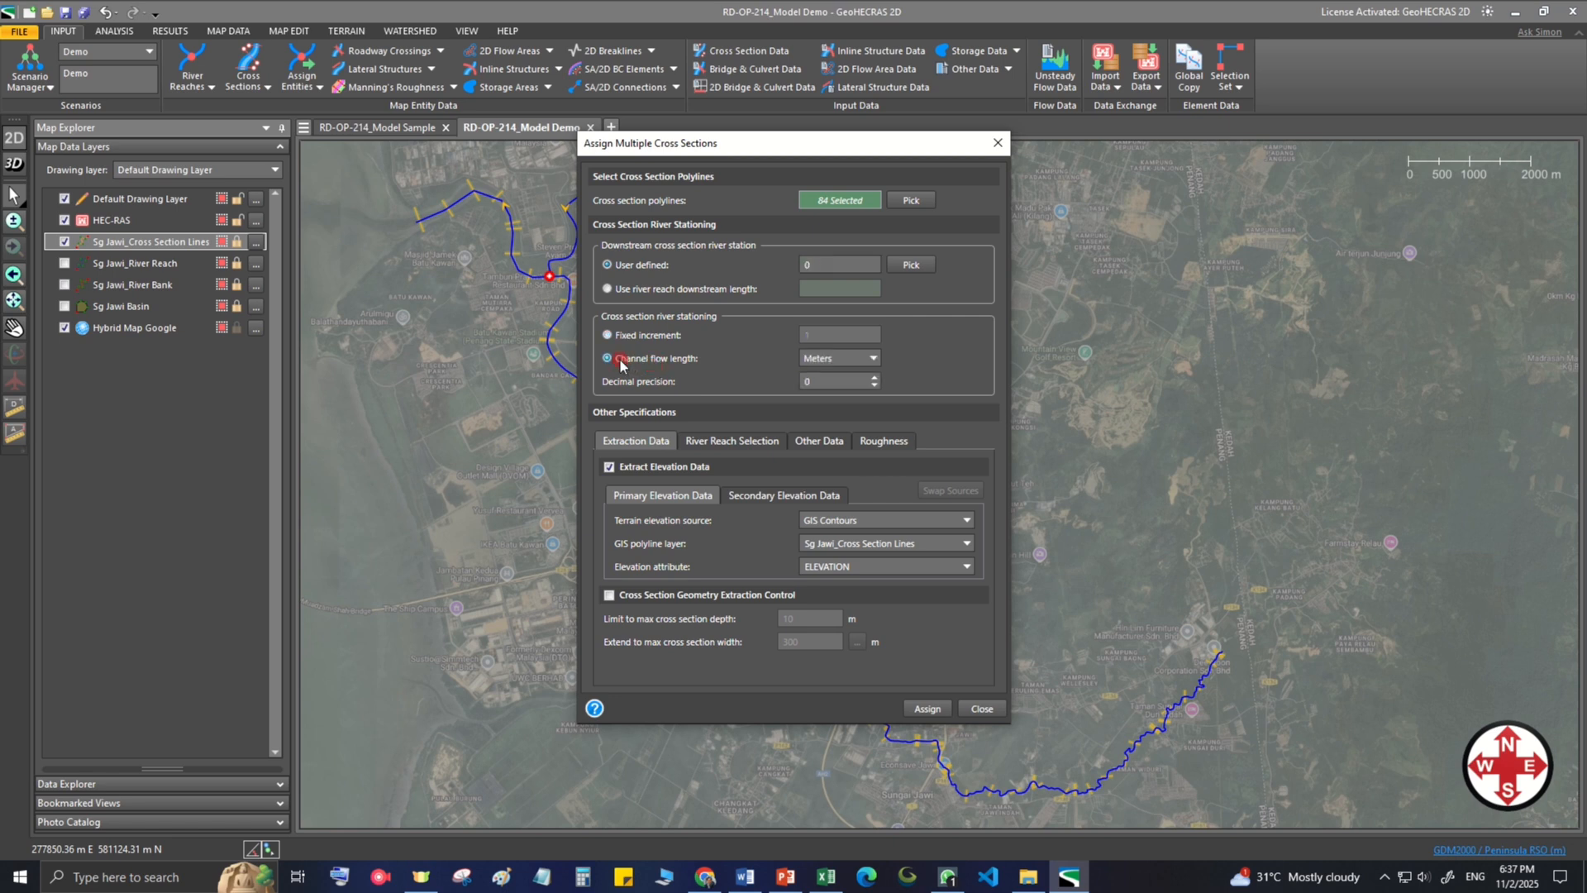
left_click(689, 355)
left_click(622, 467)
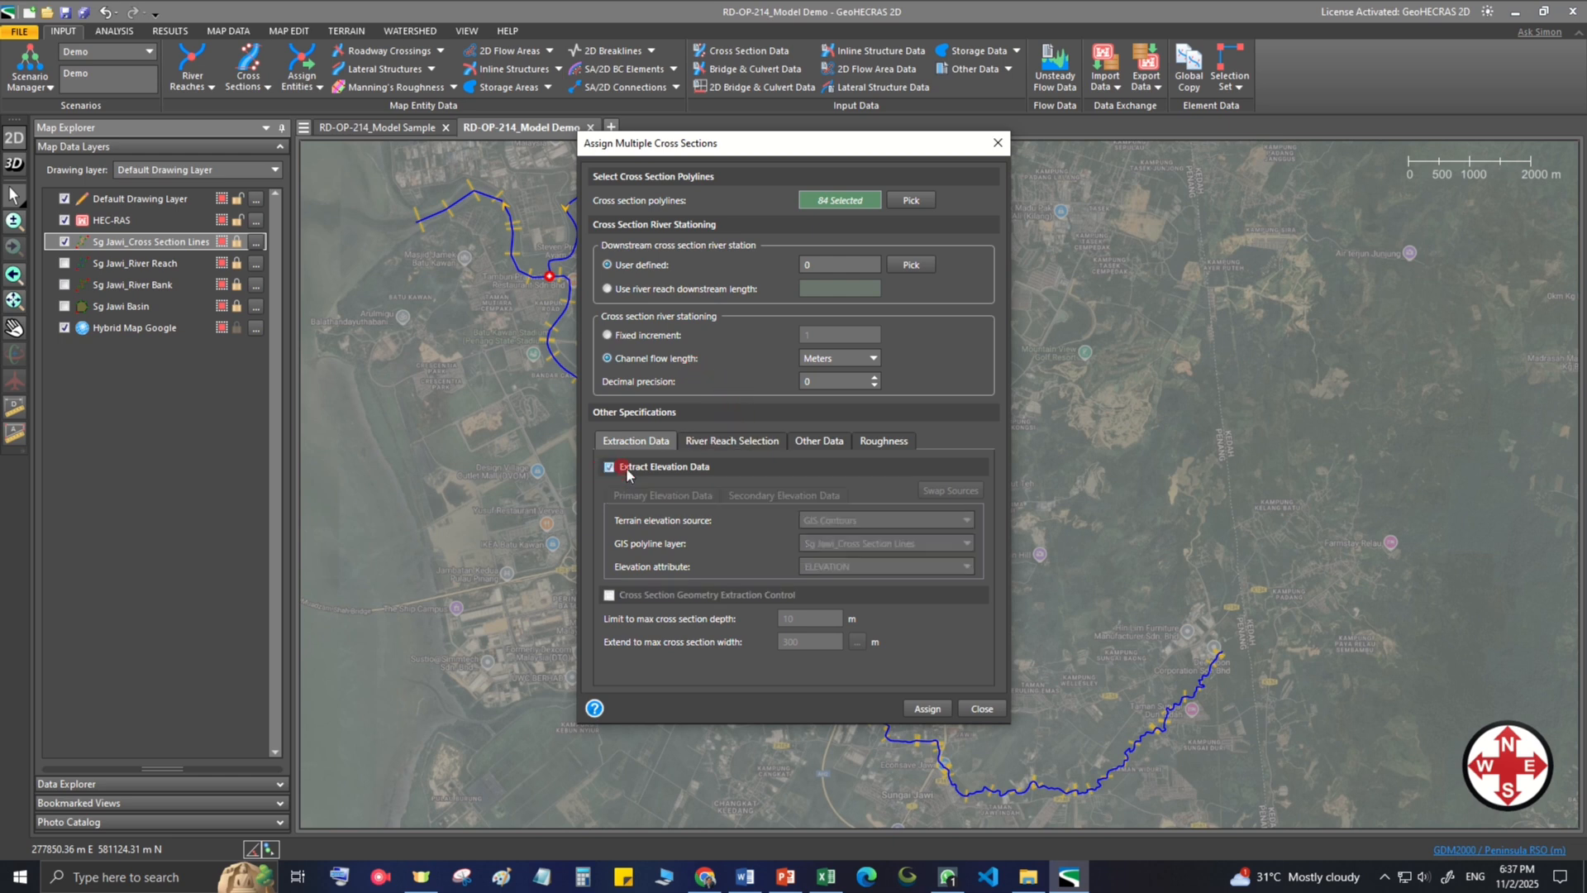
left_click(940, 709)
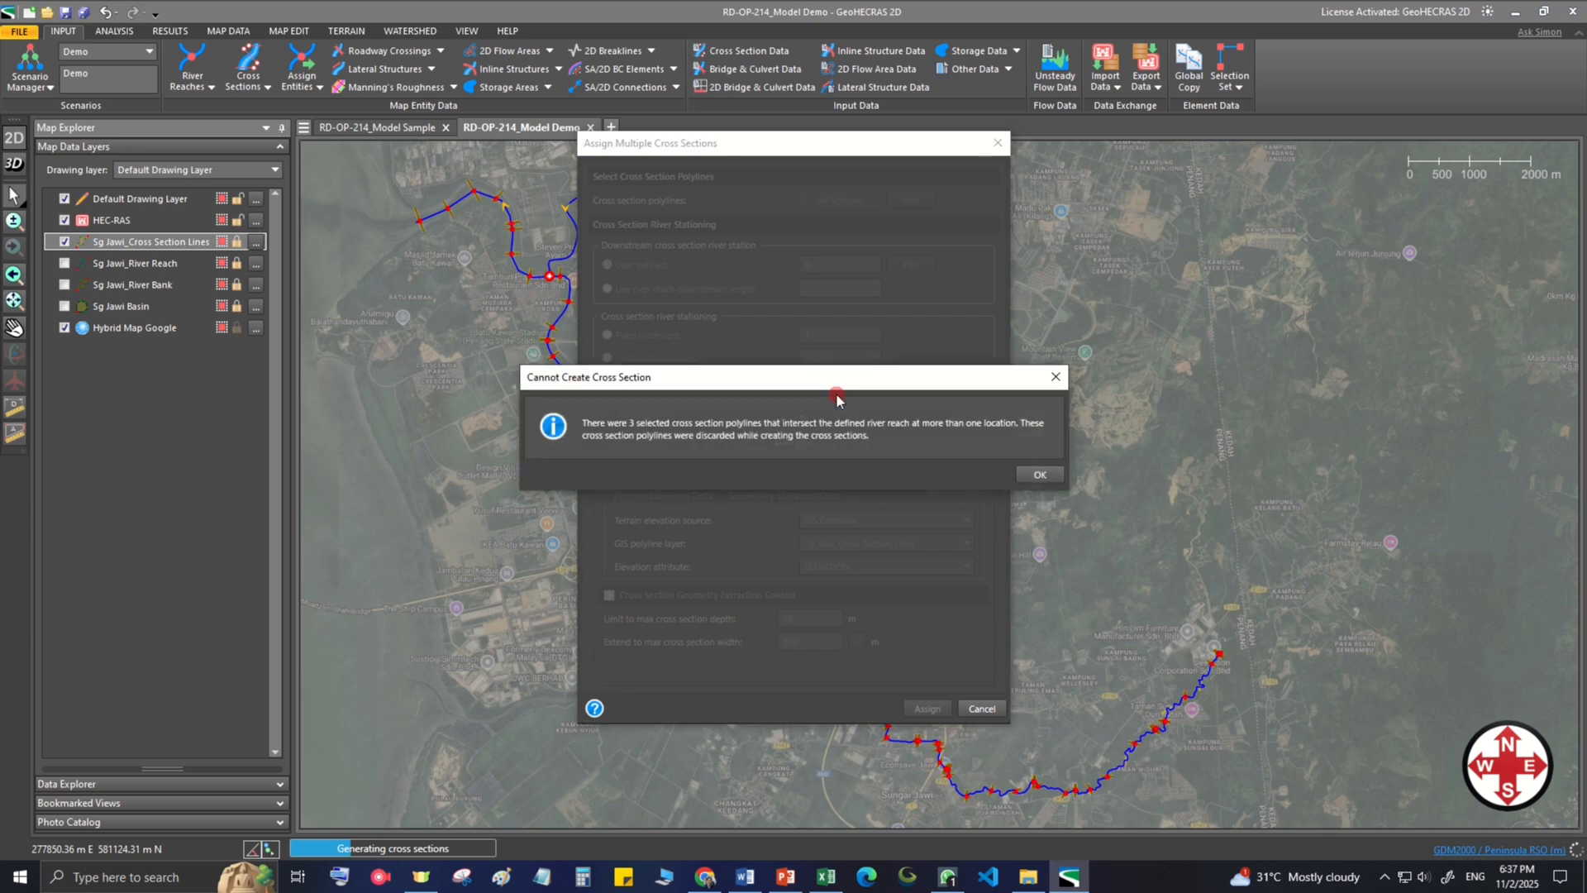
left_click(1037, 476)
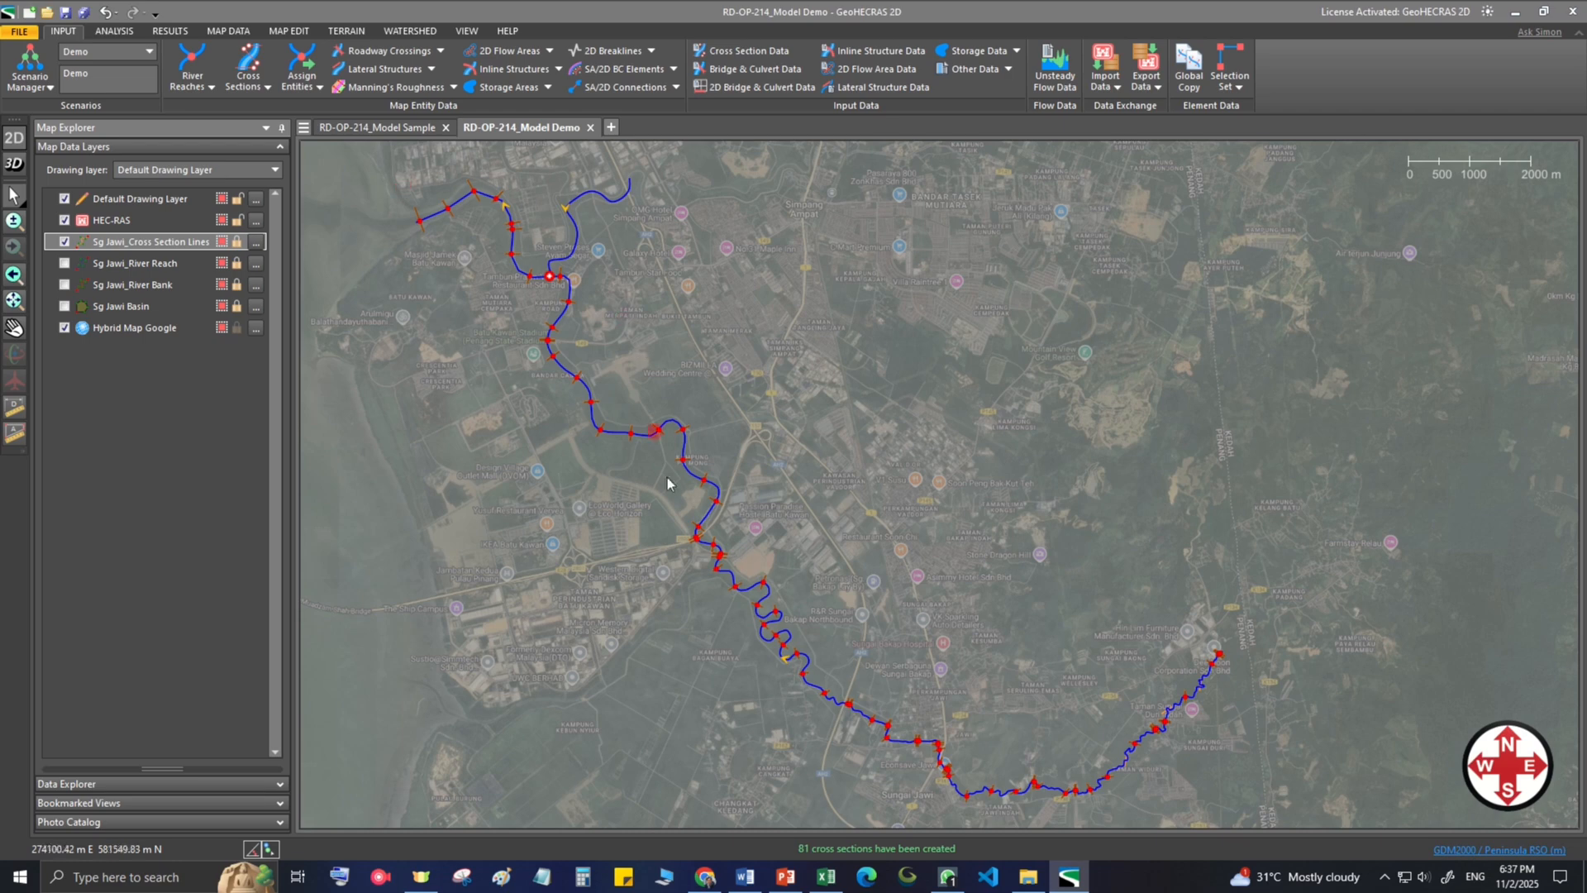
Step: Show the Sg Jawi_River Bank layer and check the assigned cross sections against the bank lines downstream and upstream of the bends
left_click(955, 771)
scroll(626, 431, "up", 3)
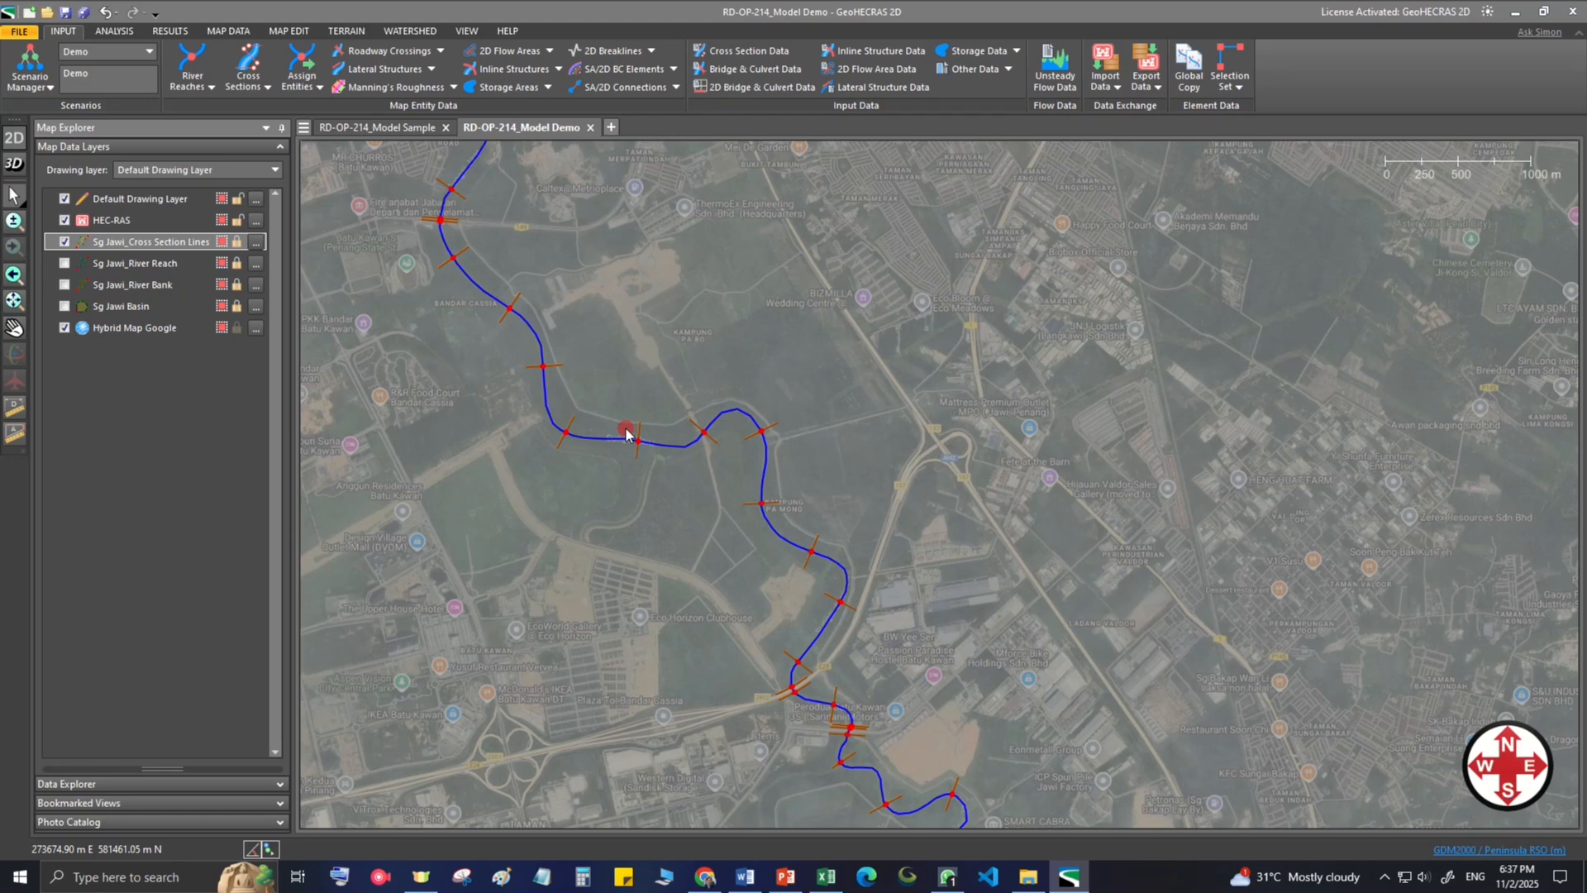
left_click_drag(588, 286, 773, 471)
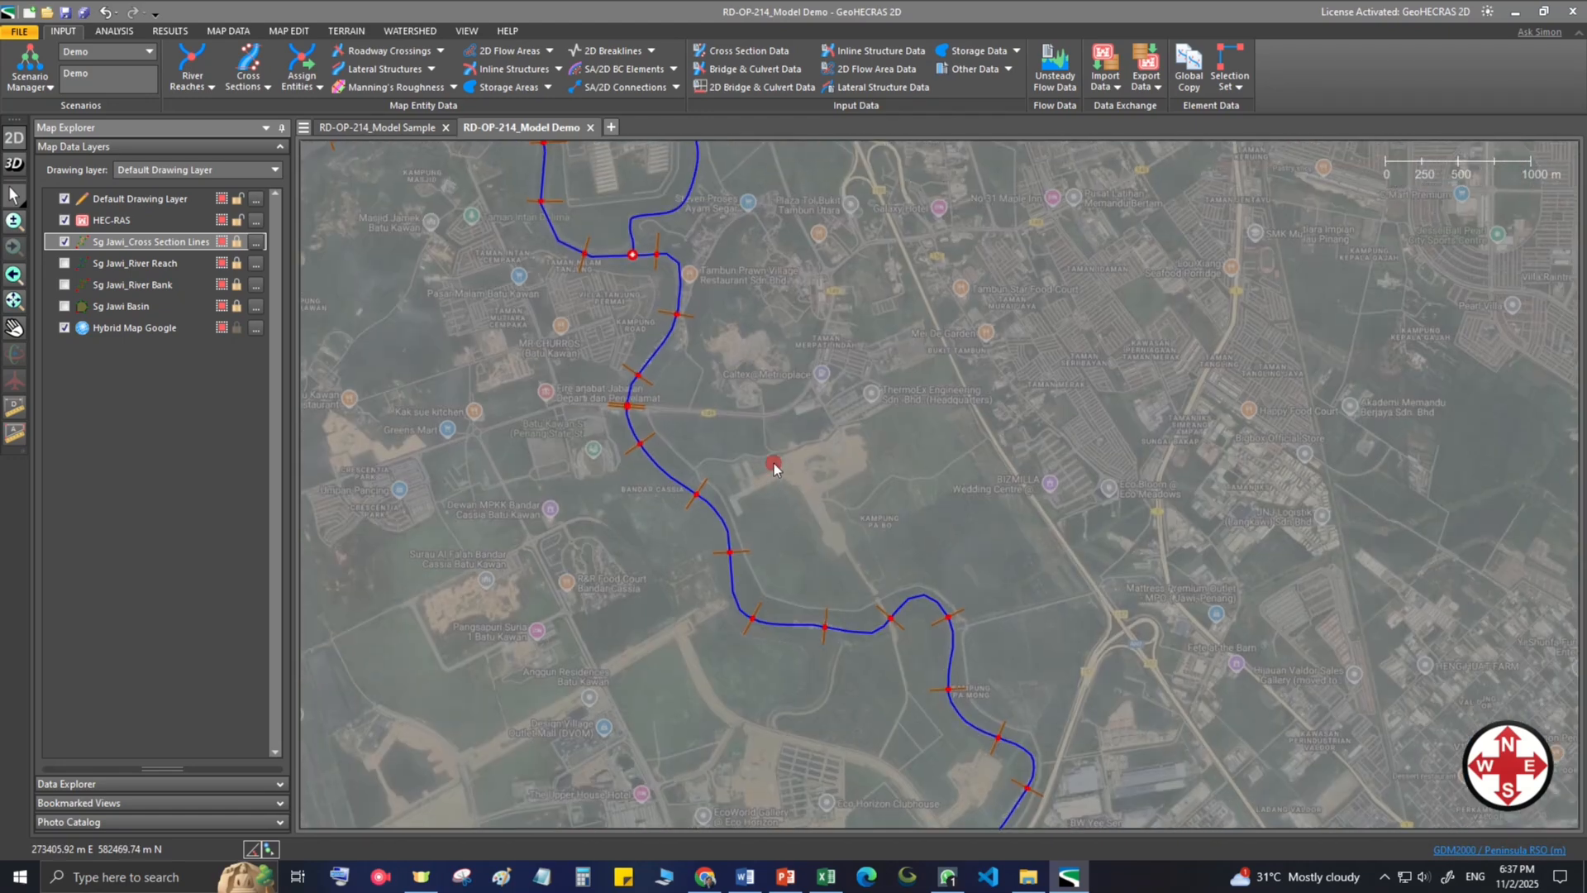
left_click(65, 285)
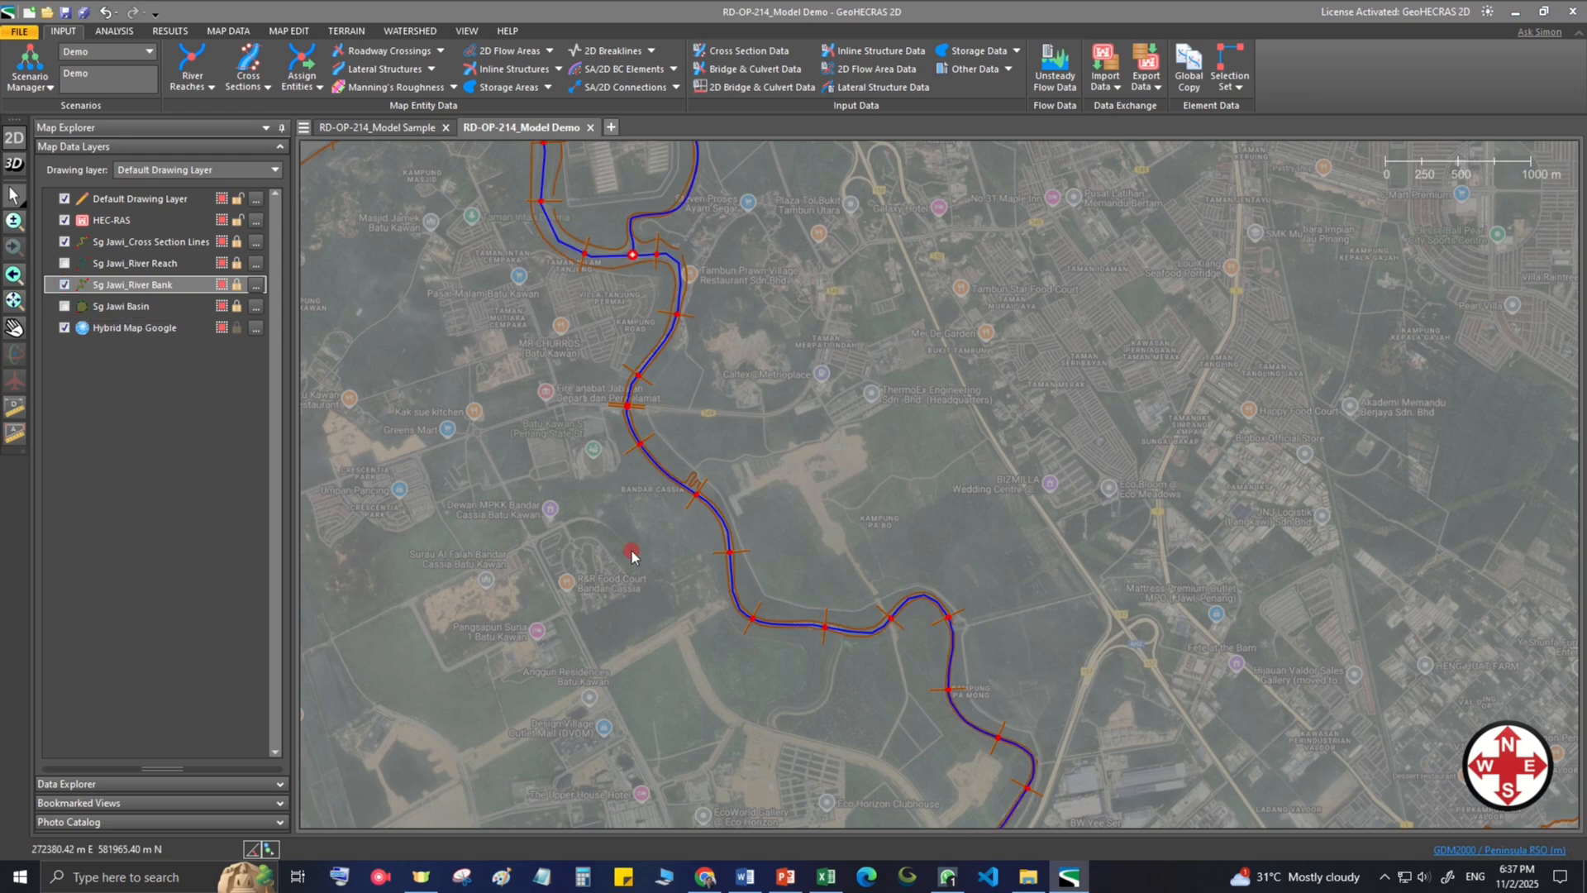
scroll(690, 504, "up", 1)
scroll(690, 504, "up", 1)
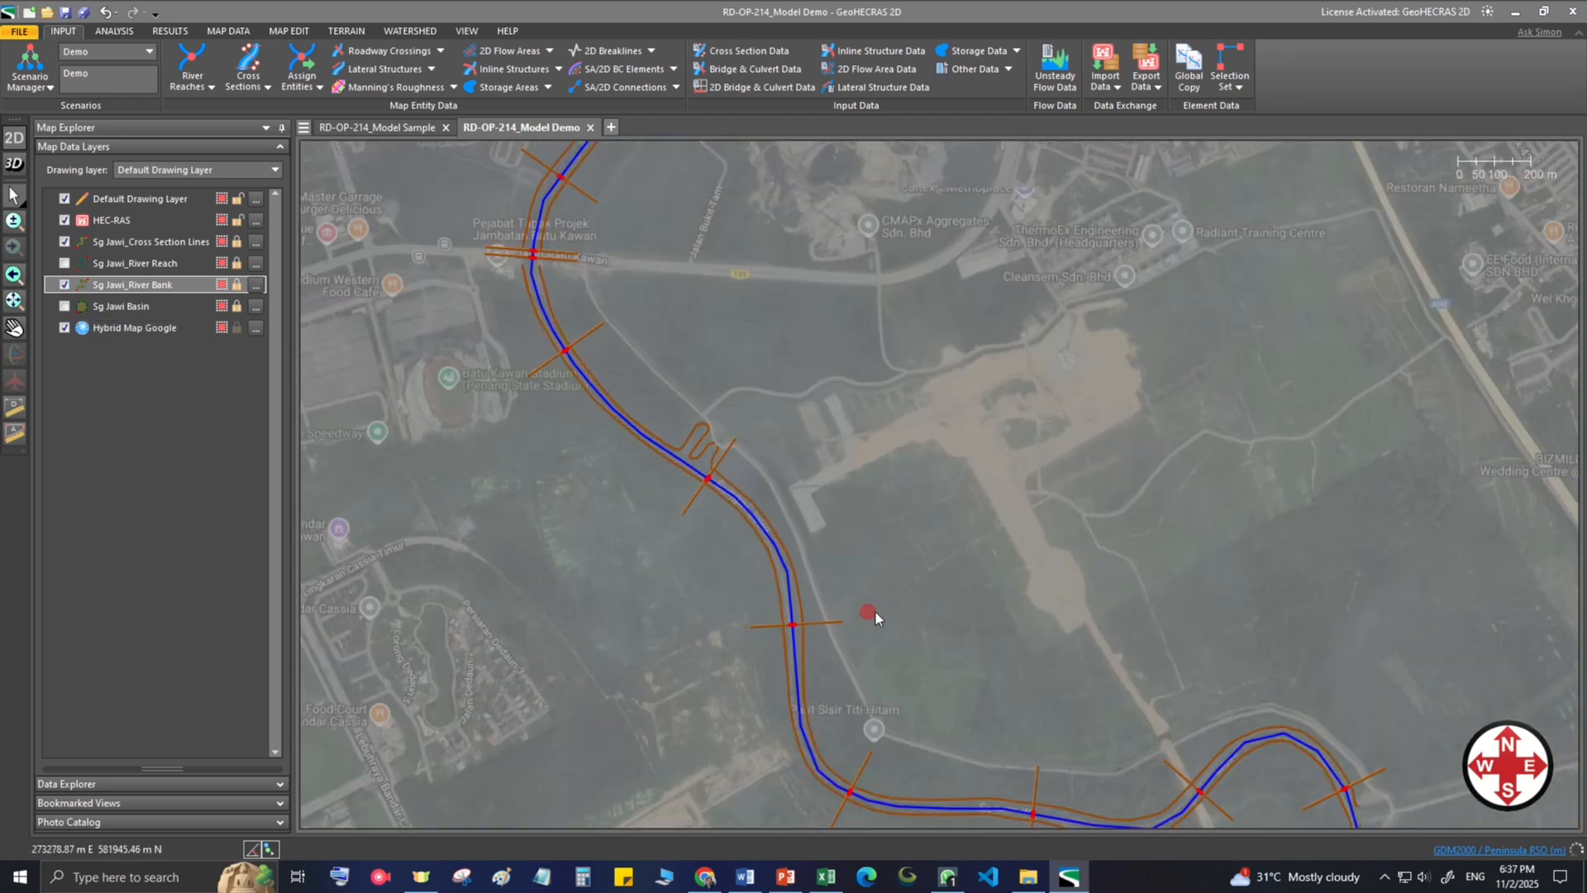
left_click_drag(1005, 571, 733, 341)
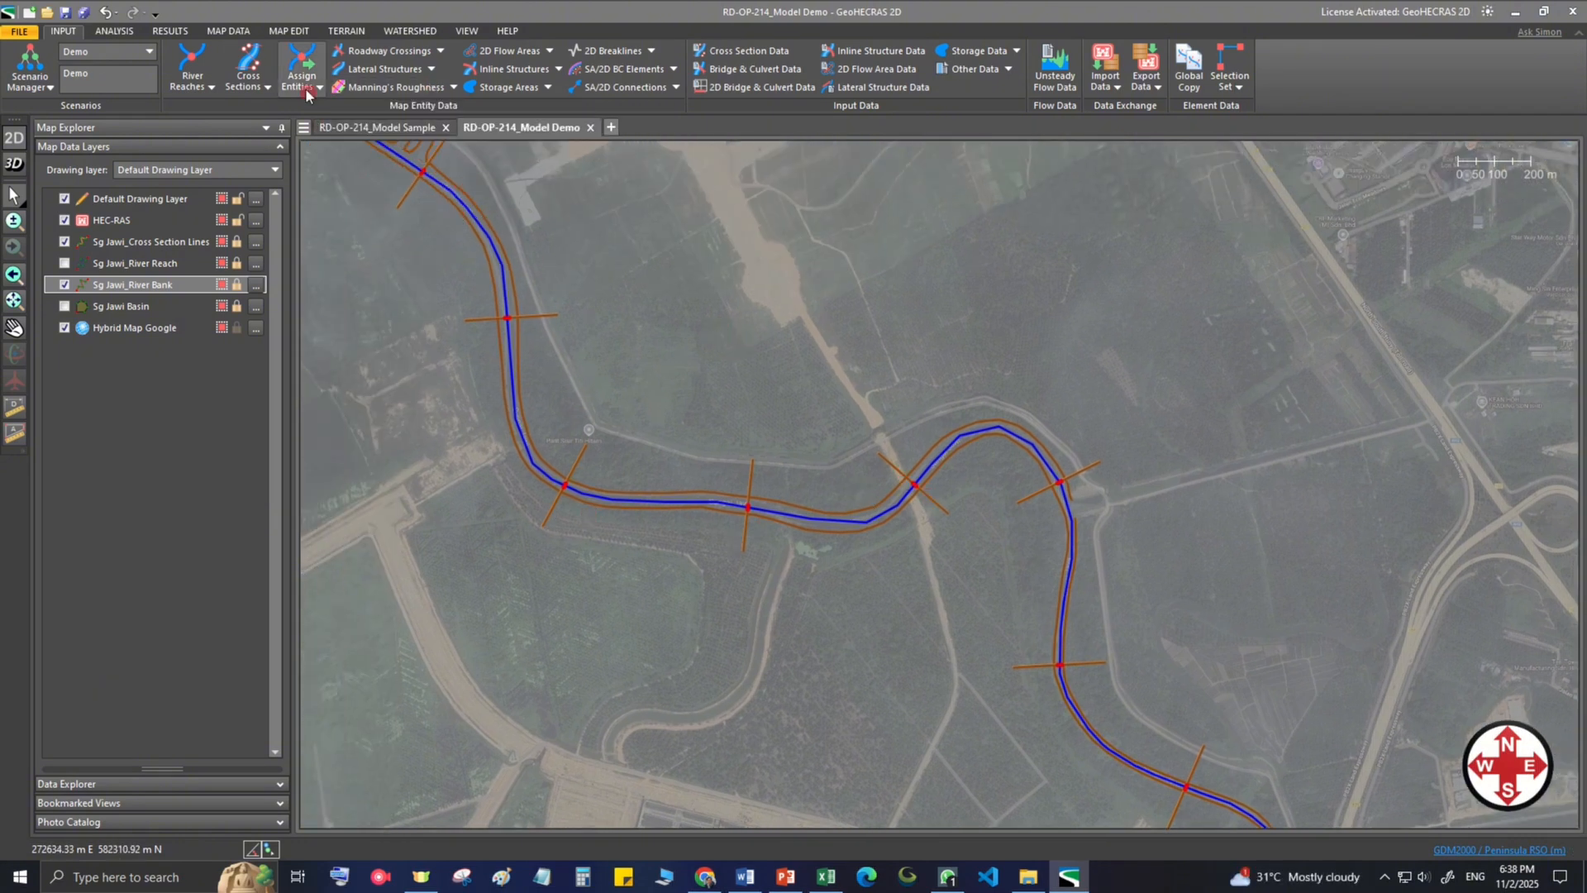
mouse_move(851, 455)
left_mouse_down()
mouse_move(751, 671)
mouse_move(612, 443)
left_mouse_up()
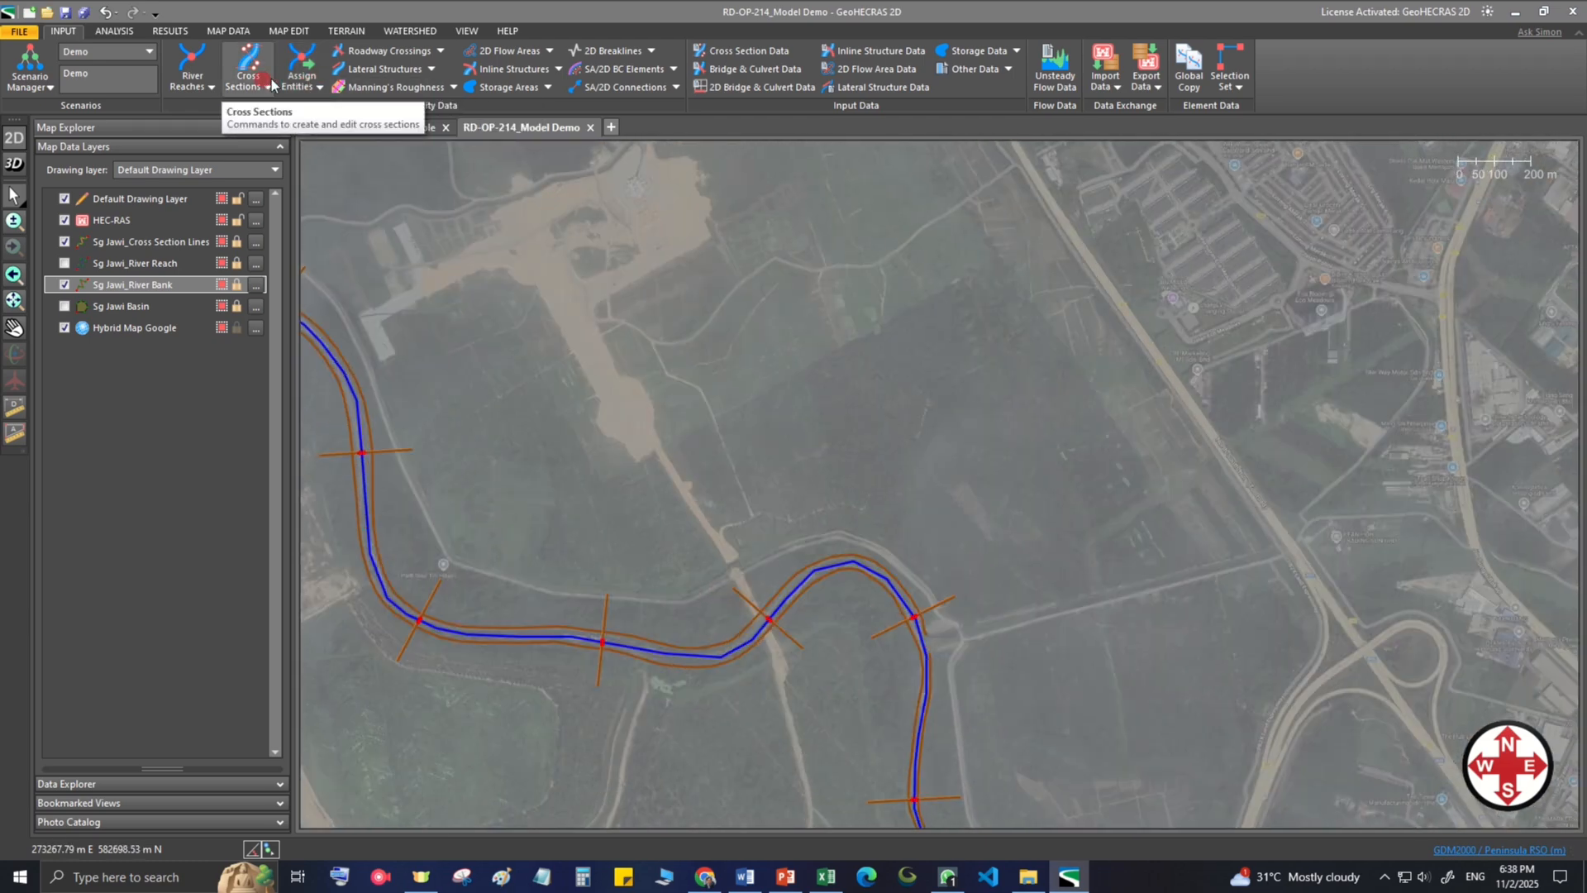
Step: Start assigning channel banks from polylines and select all cross sections
left_click(304, 79)
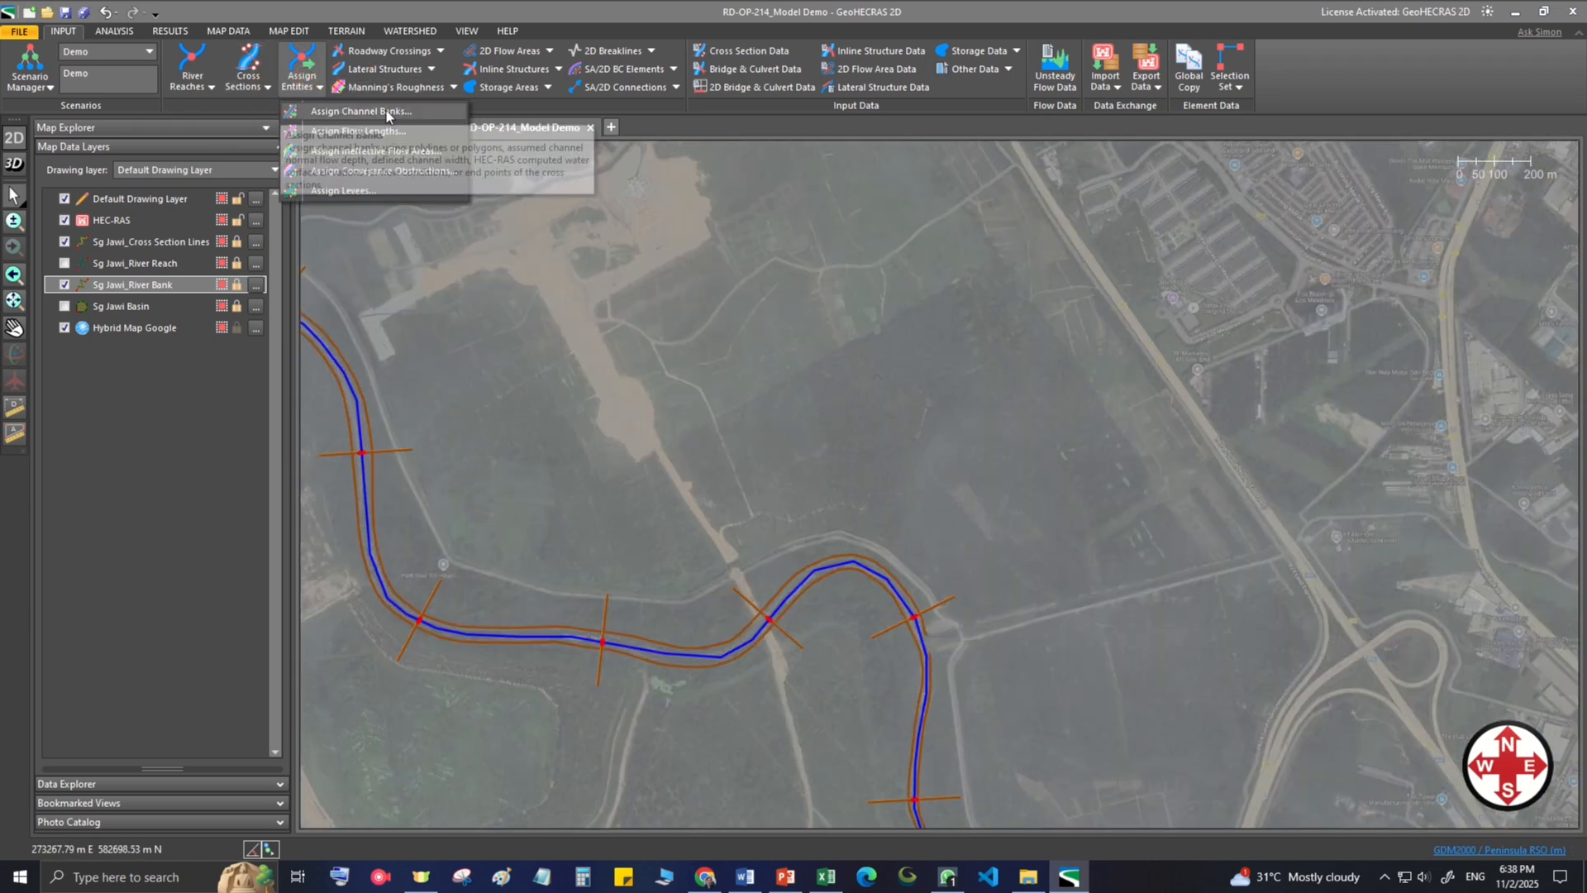
left_click(445, 112)
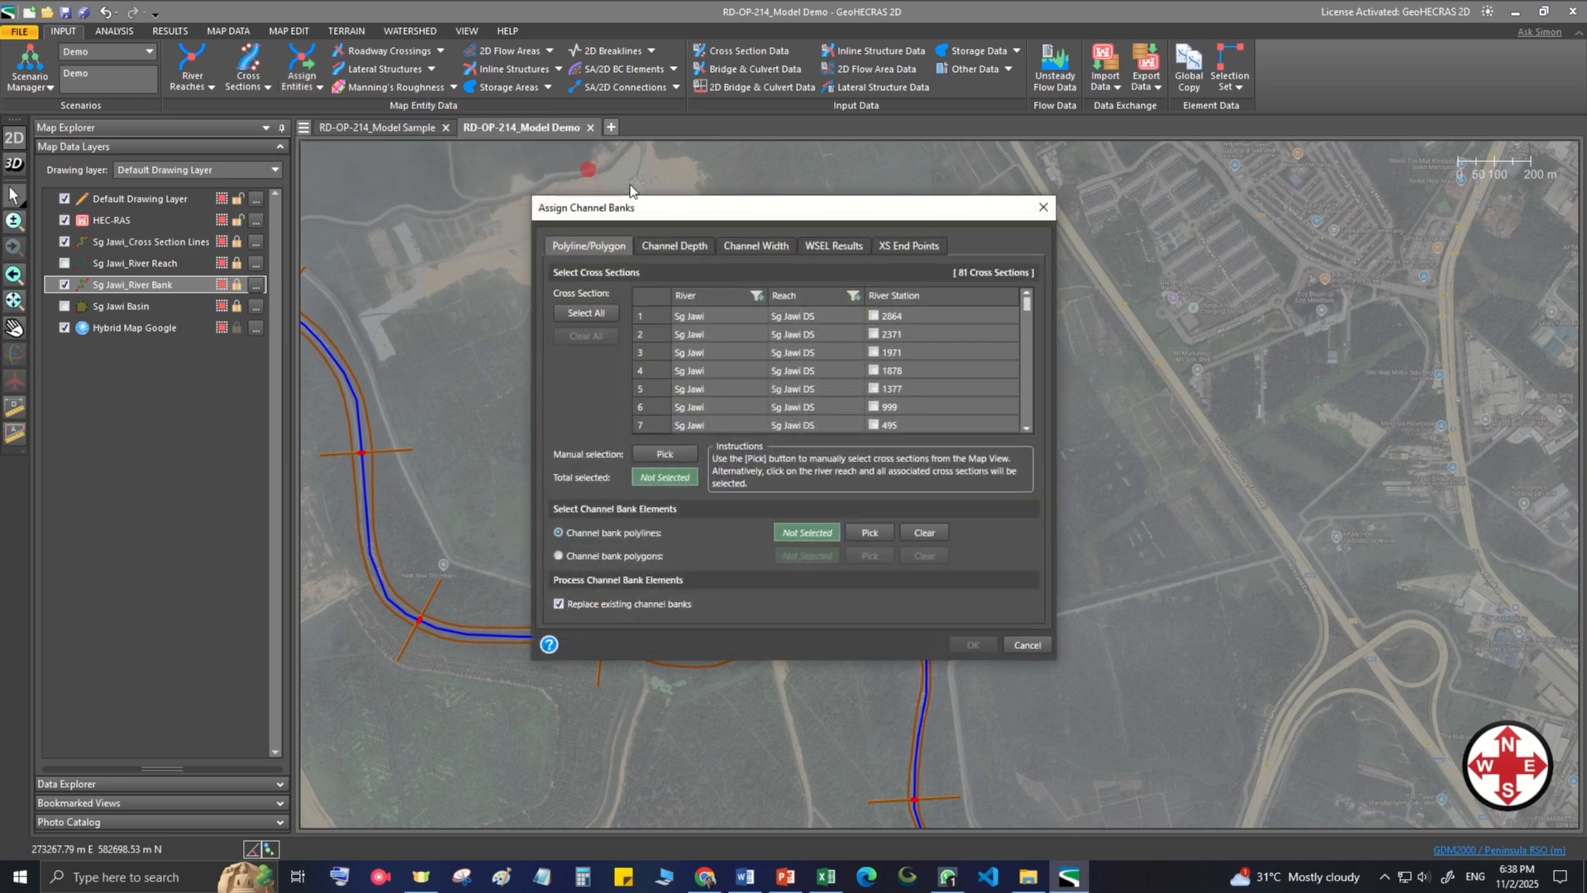
left_click_drag(688, 207, 1019, 187)
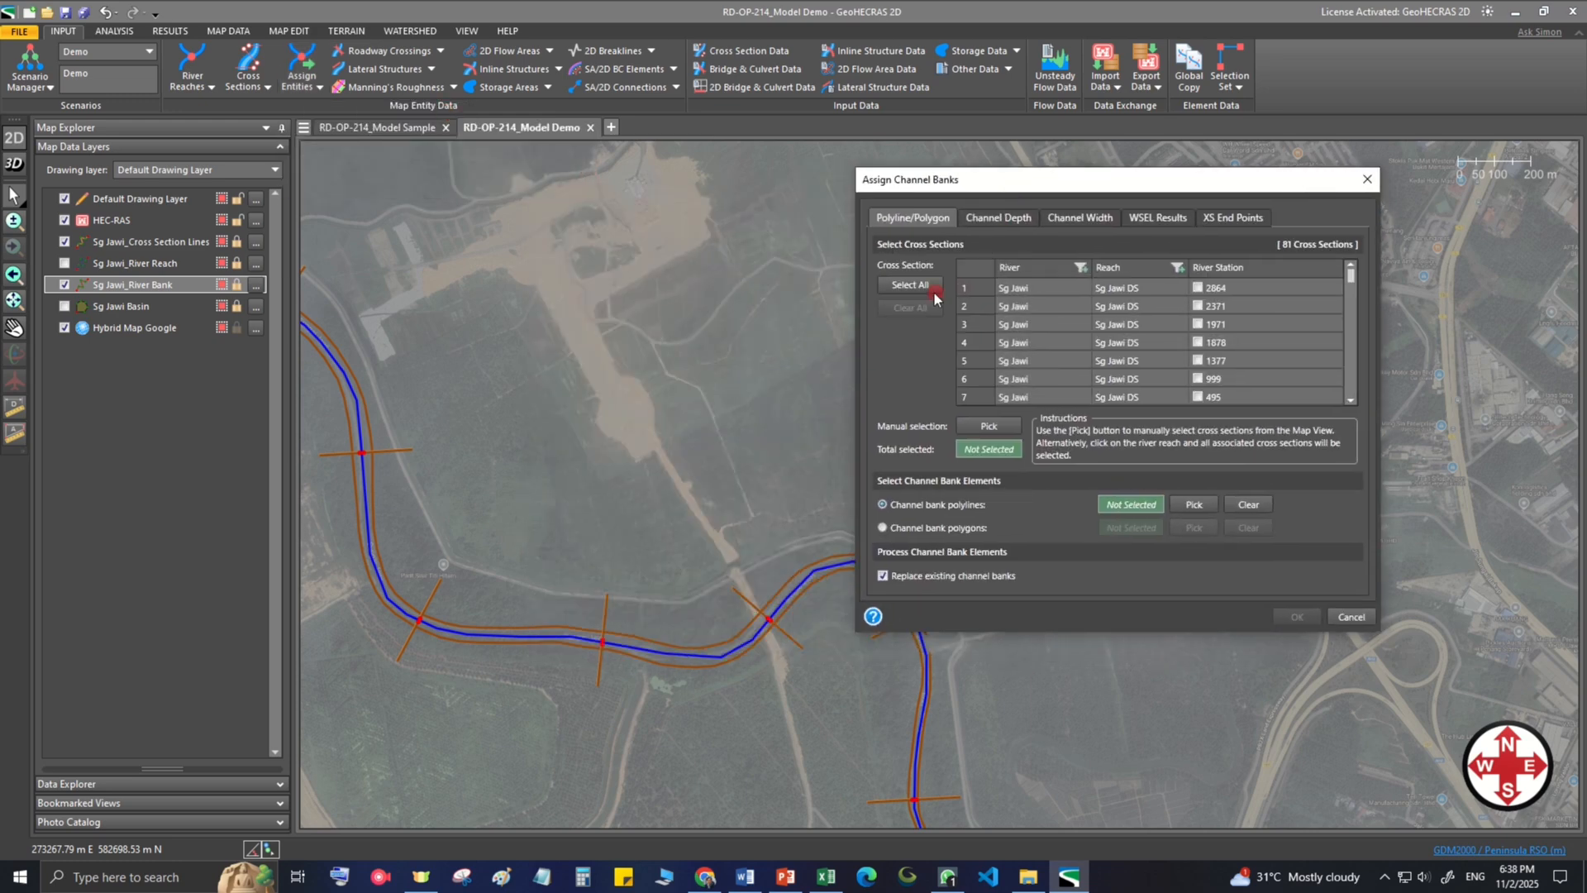
left_click(923, 285)
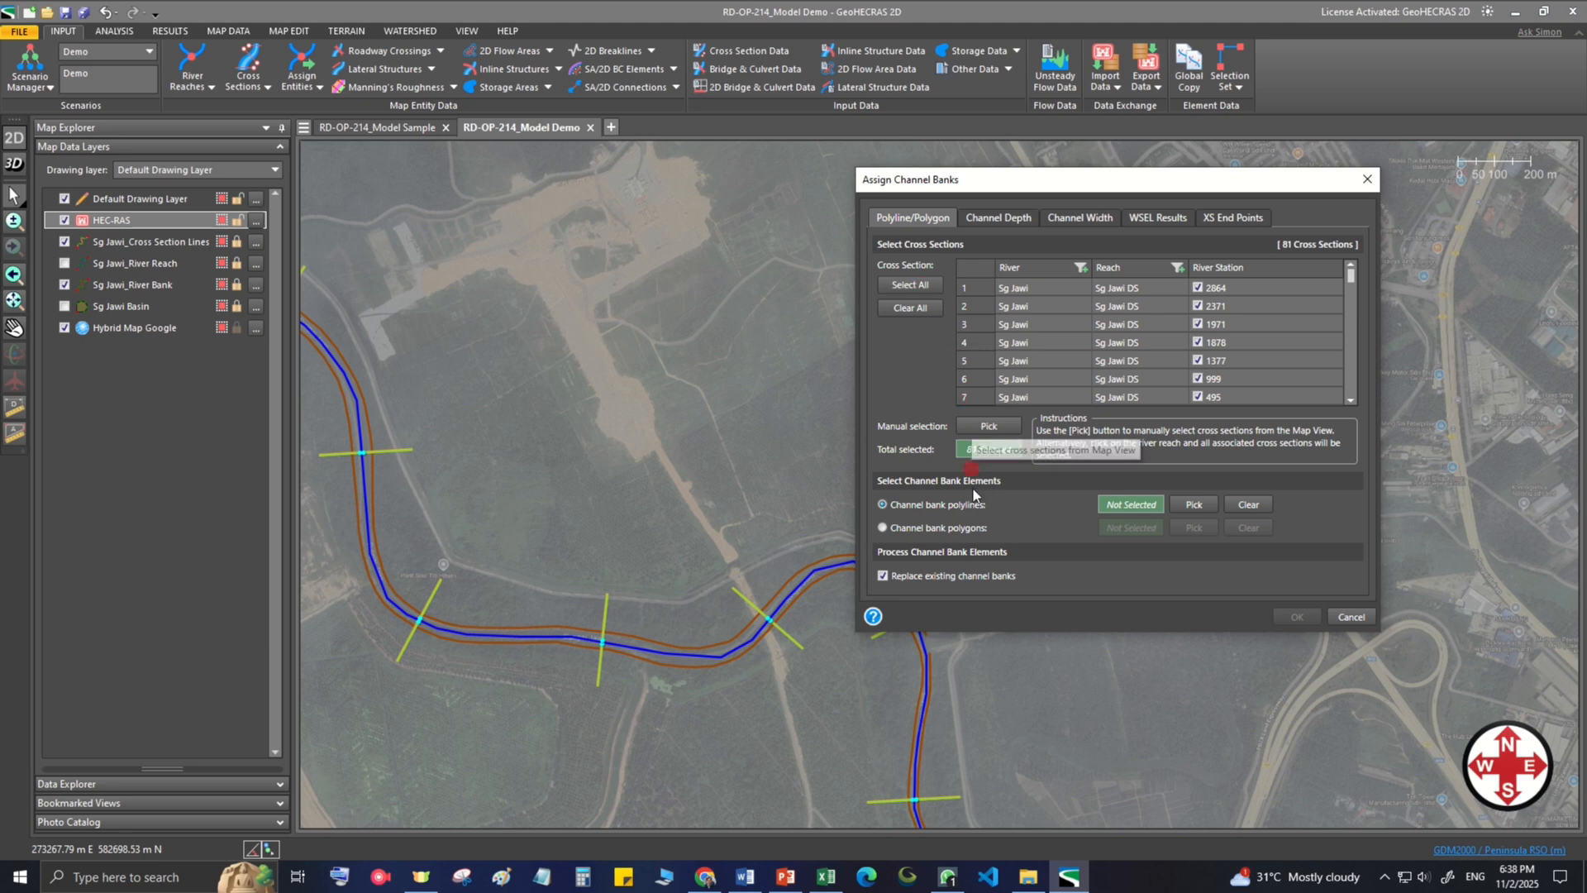
left_click(994, 506)
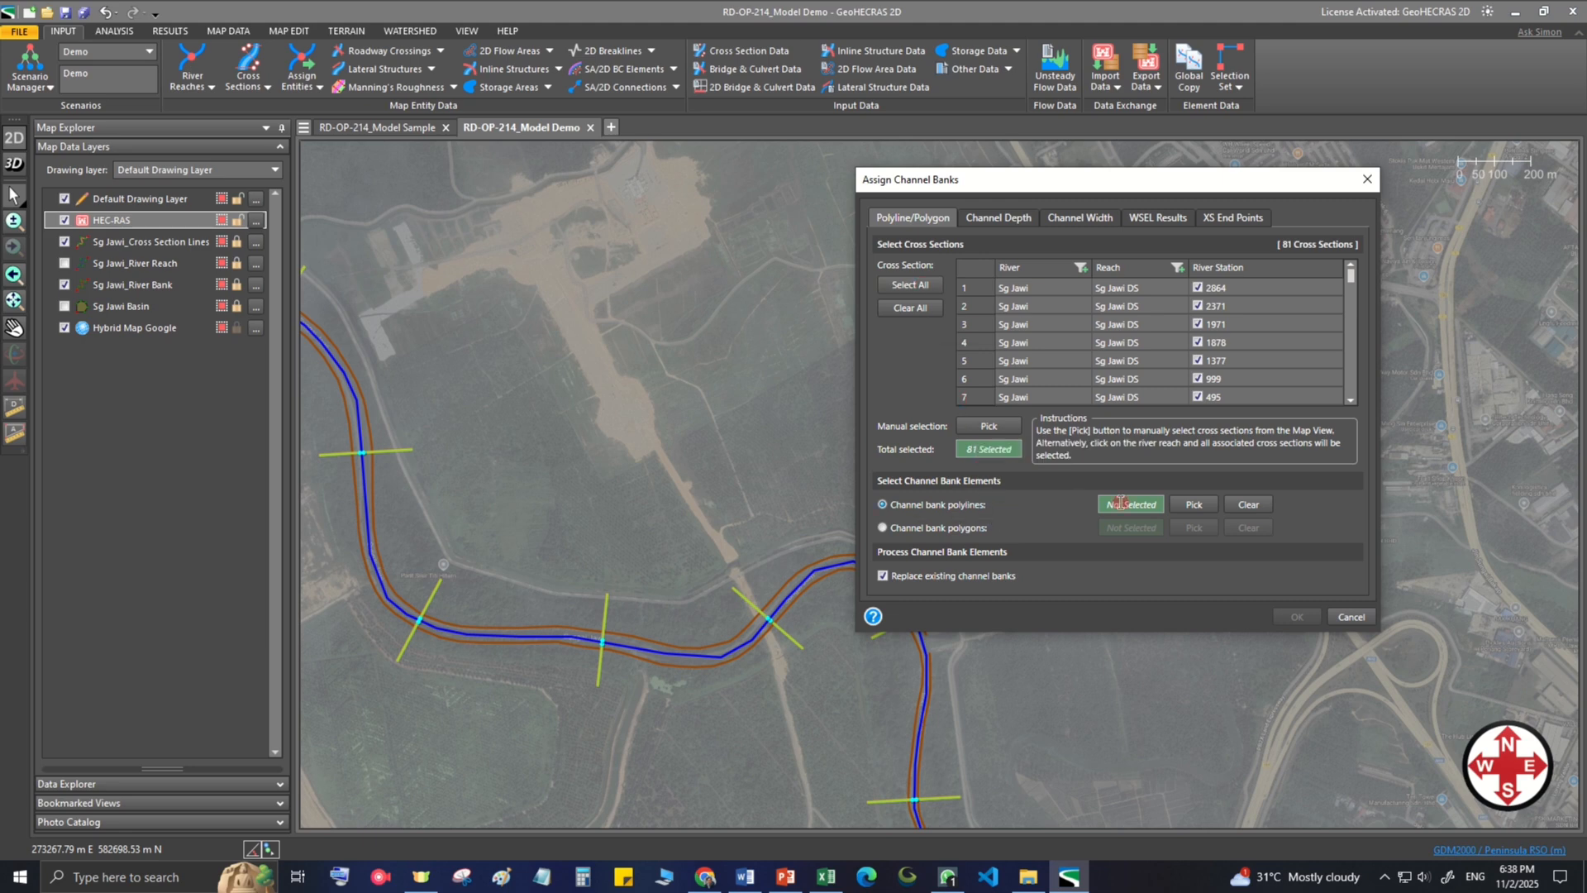
Step: Pick all similar river bank polylines as channel bank elements and assign the channel banks, replacing existing ones
left_click(1195, 506)
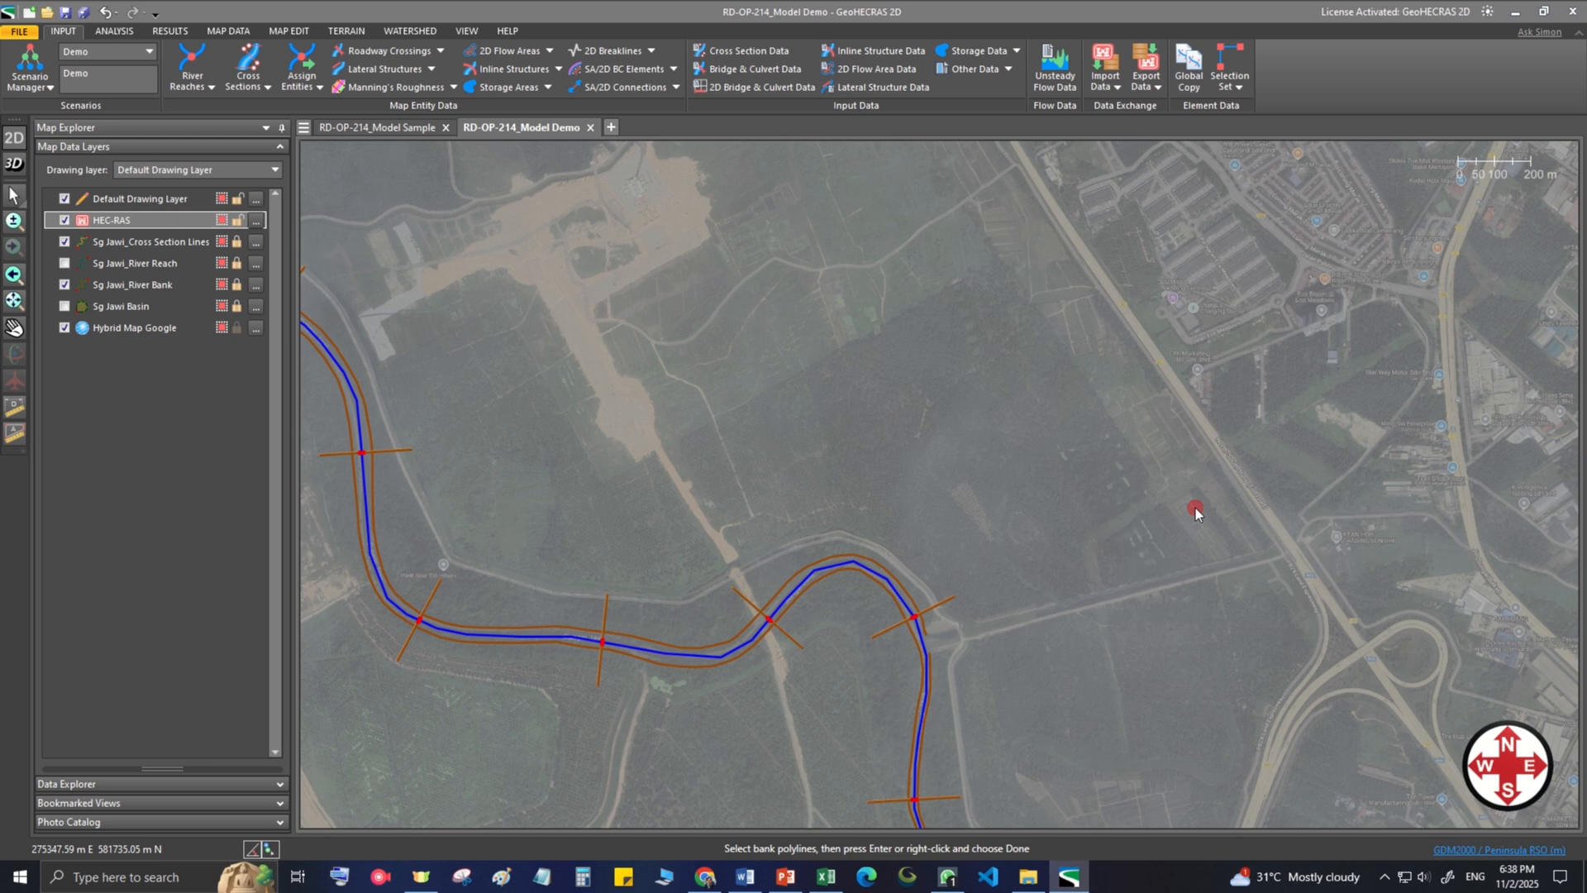
left_click(746, 624)
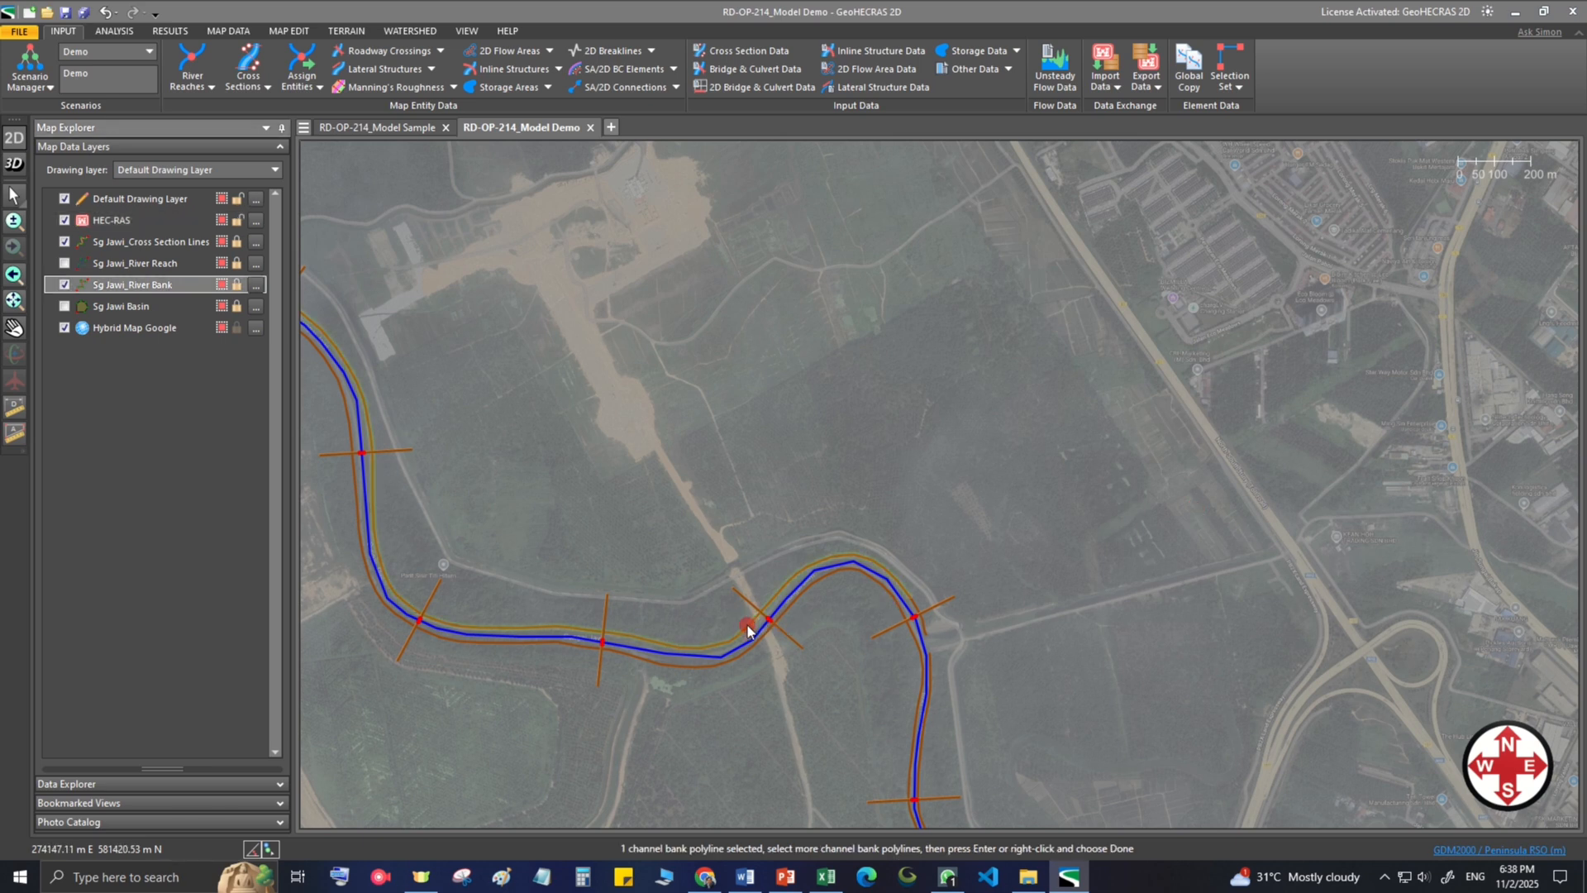
right_click(795, 491)
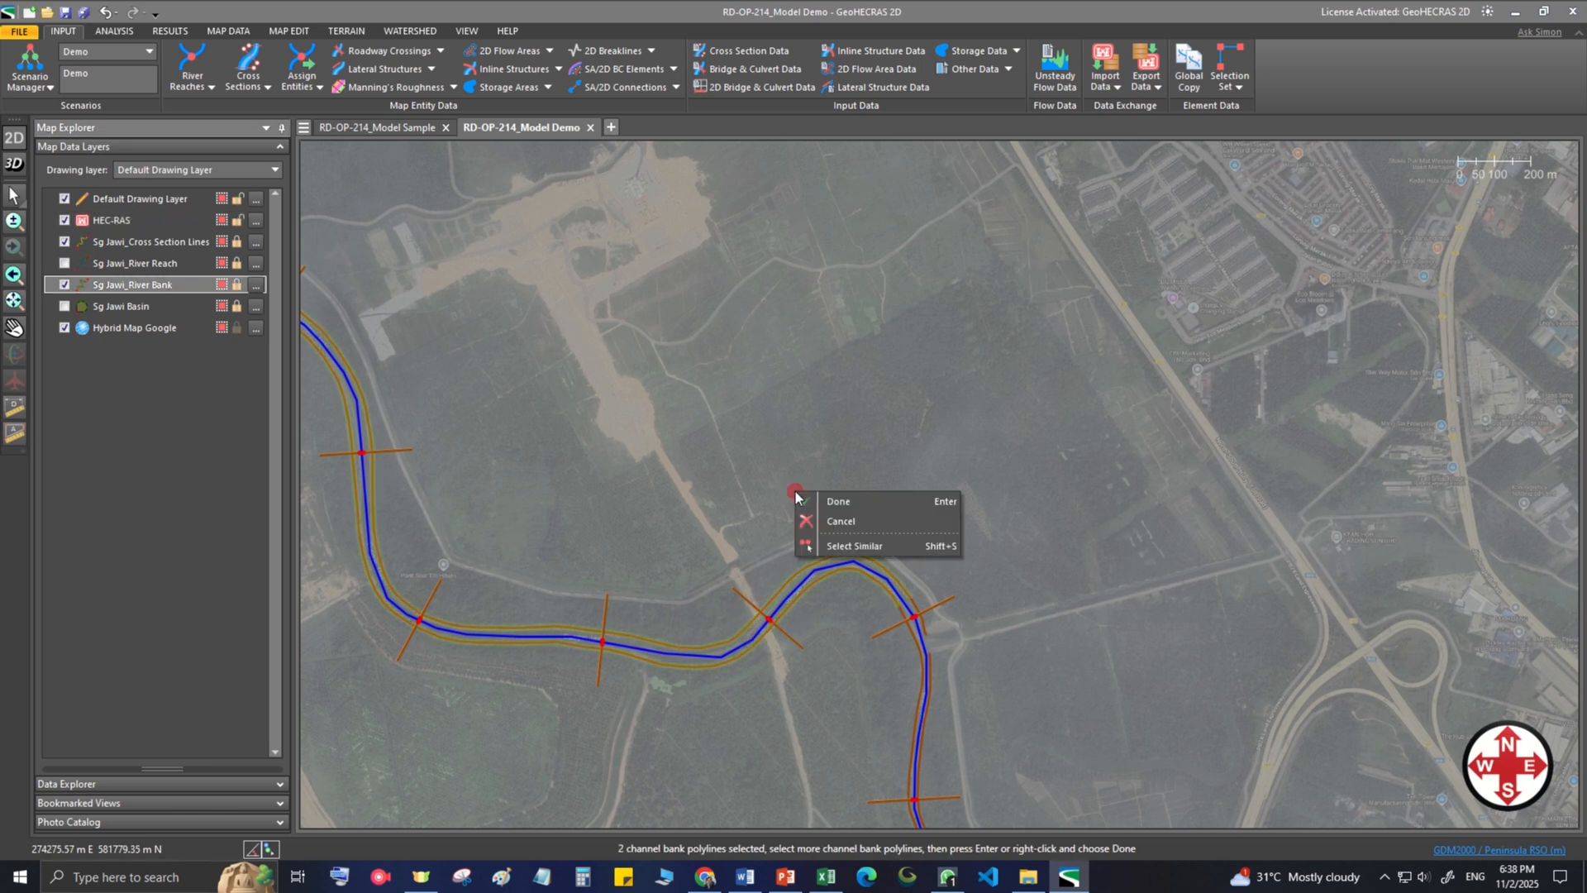
left_click(841, 542)
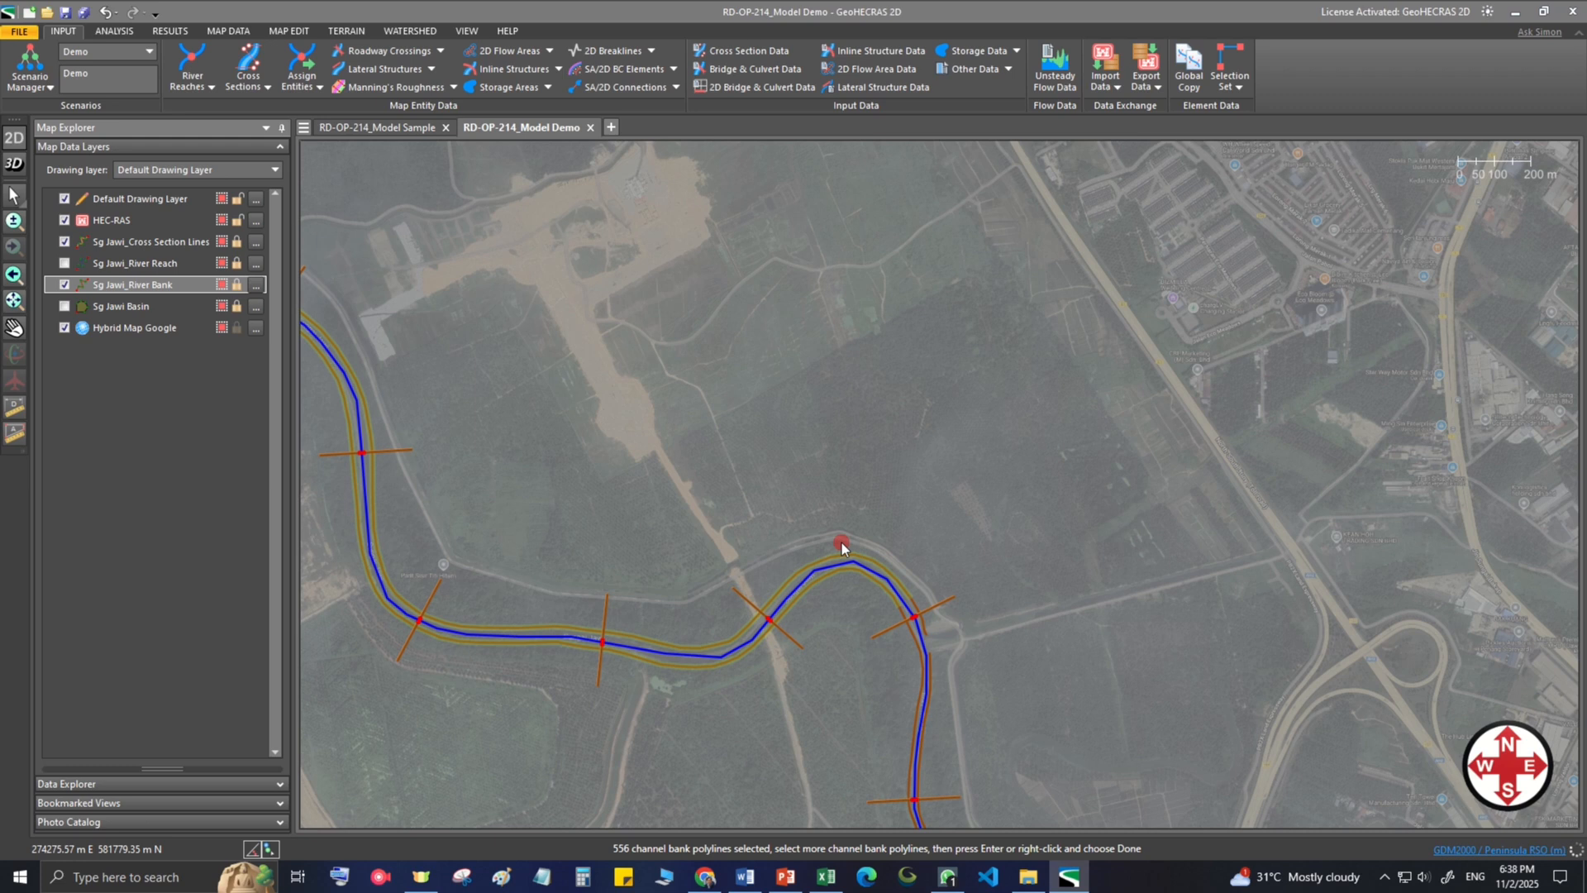
right_click(782, 353)
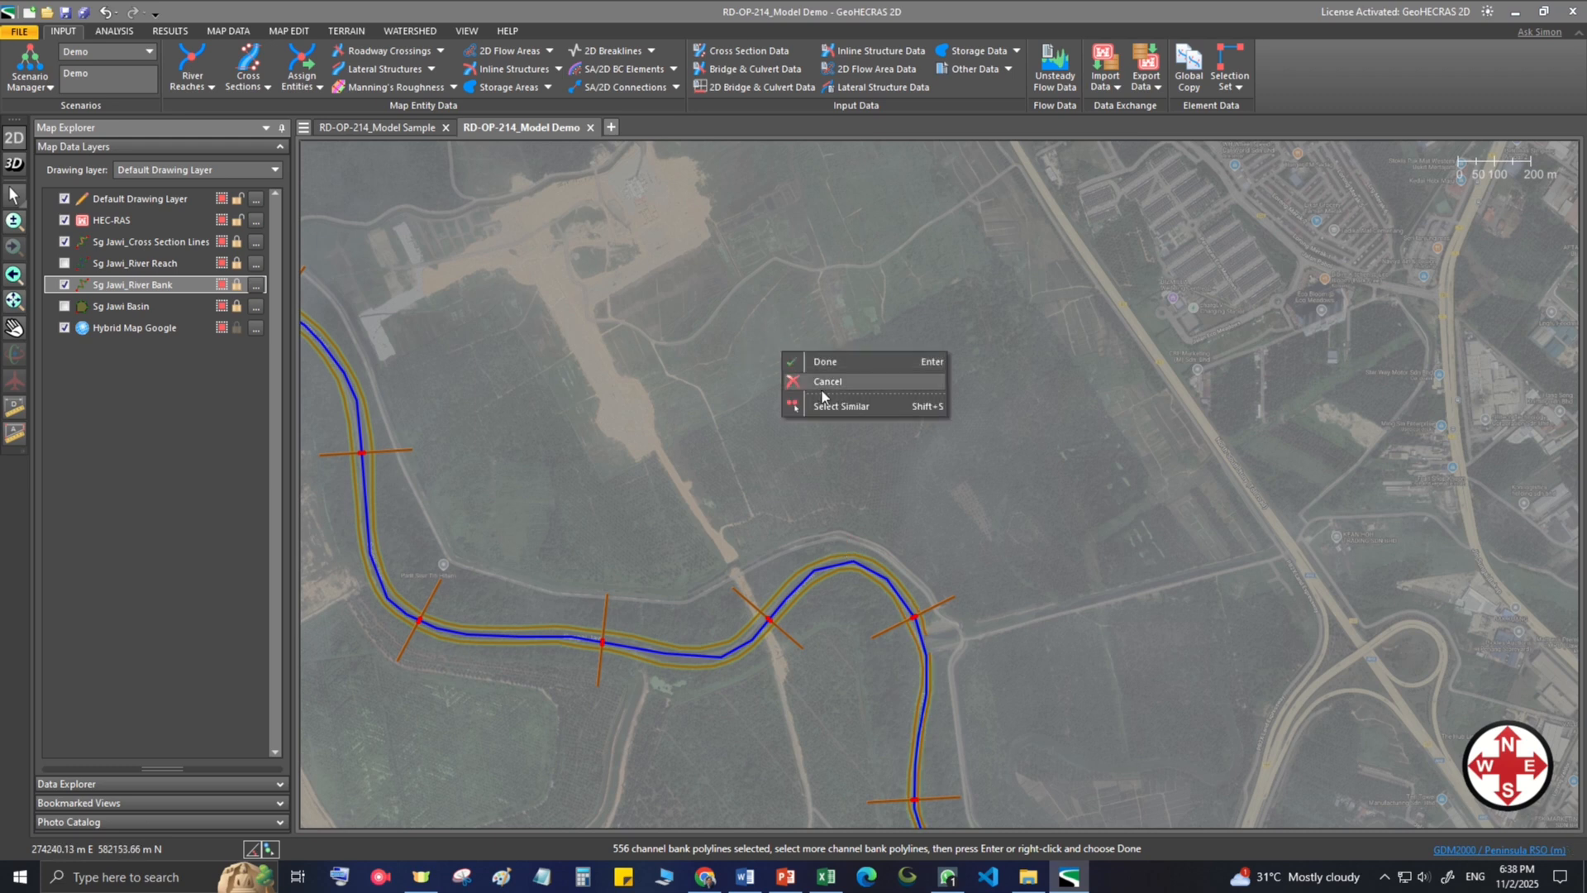
left_click(827, 368)
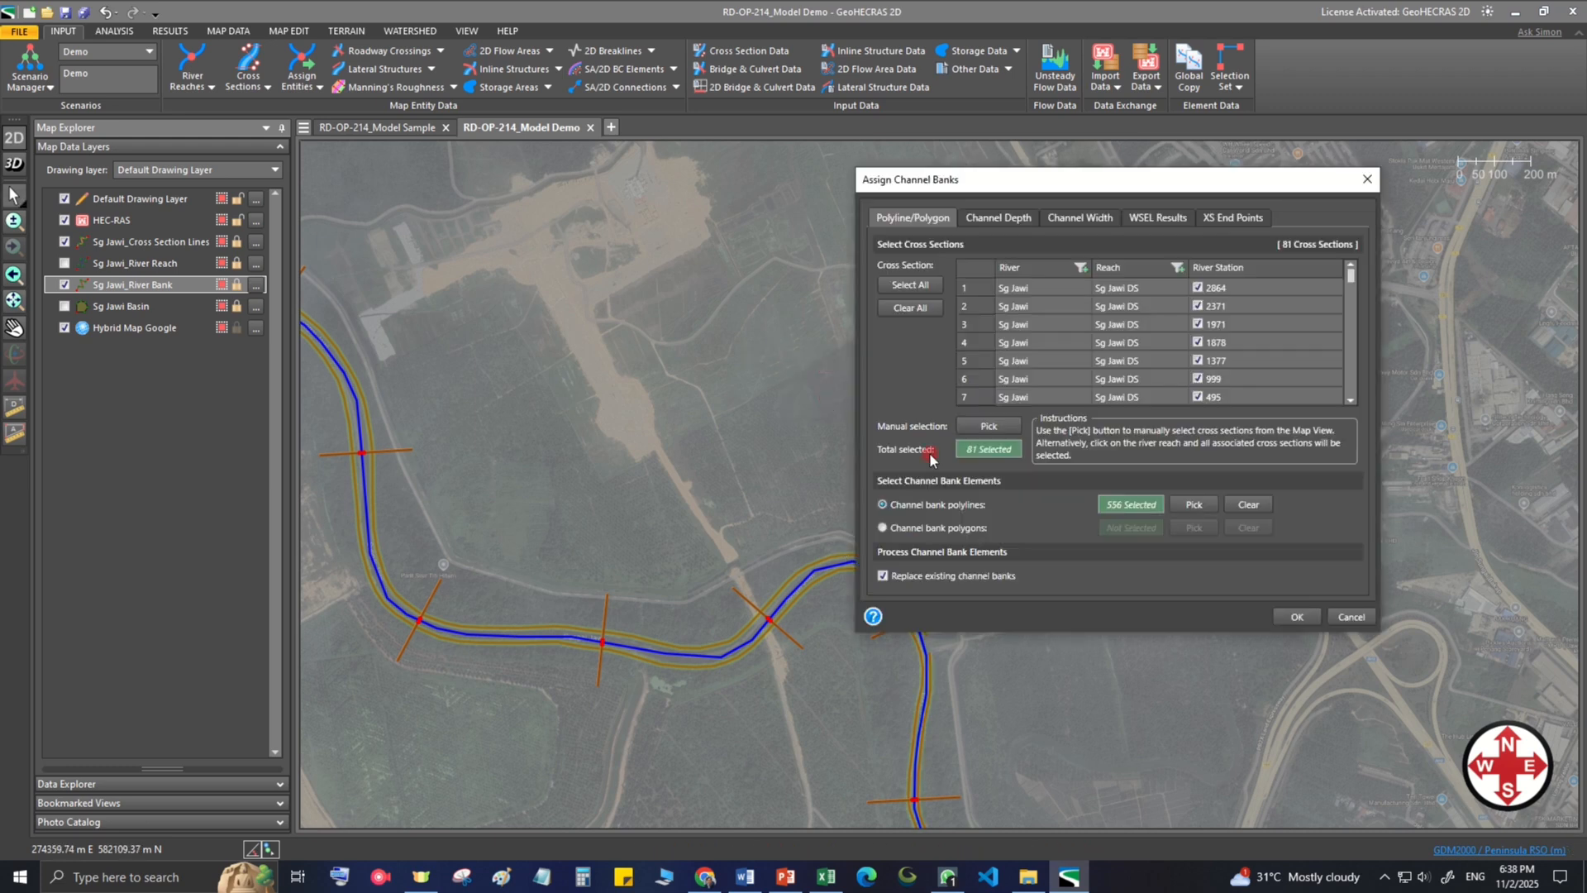
left_click(1280, 615)
left_click(773, 615)
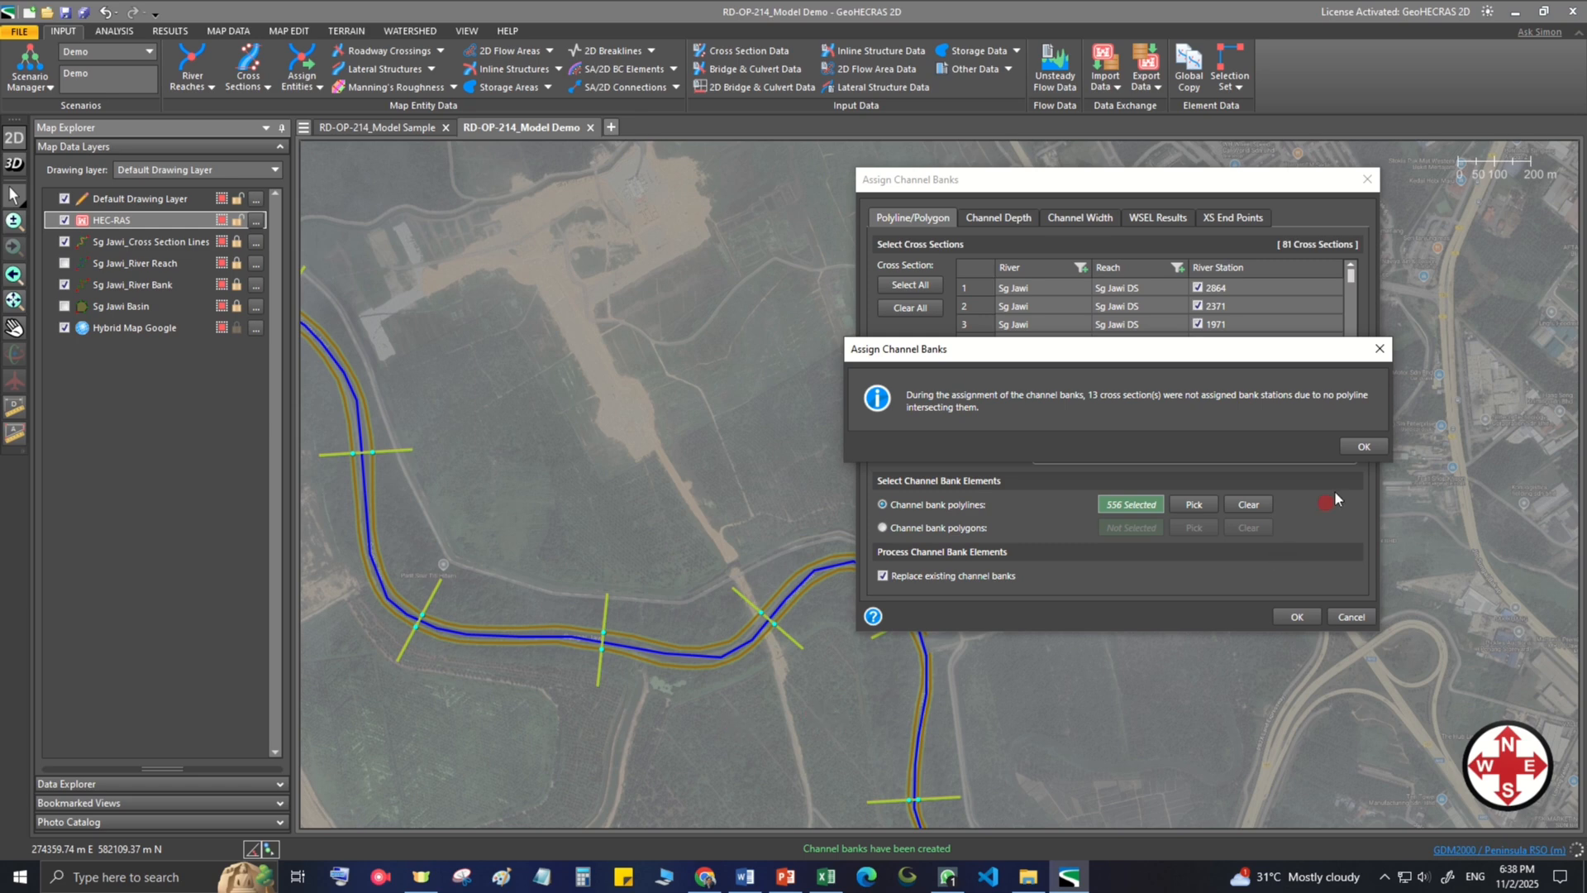
left_click(1364, 448)
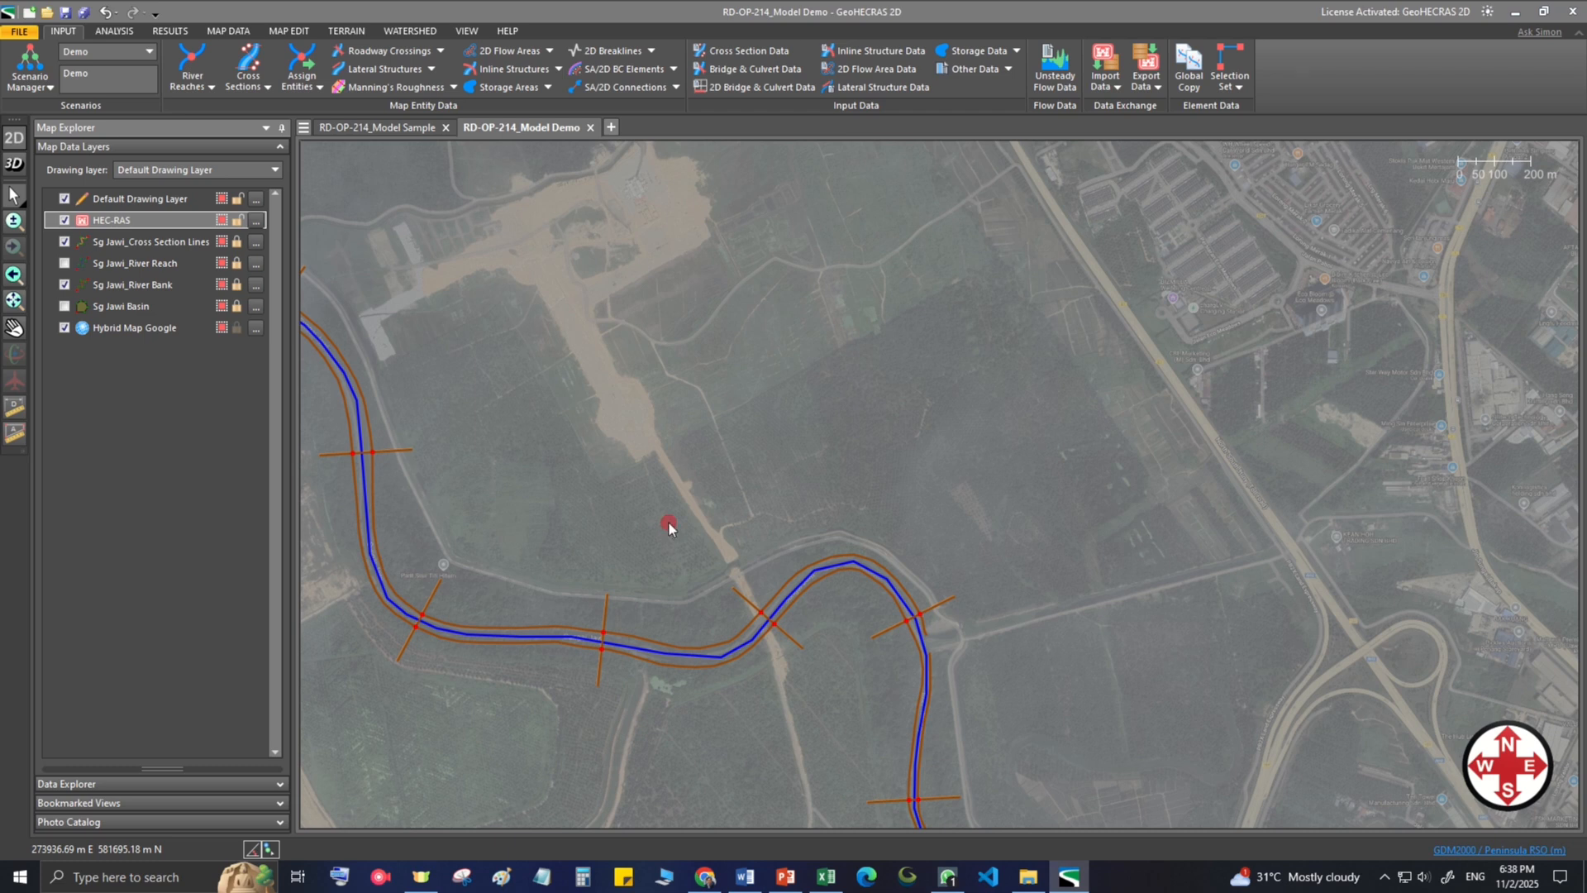
Step: Check the channel bank points against the bank lines at cross section 3518 and inspect its editable vertices
left_click(609, 614)
left_click_drag(639, 725, 648, 690)
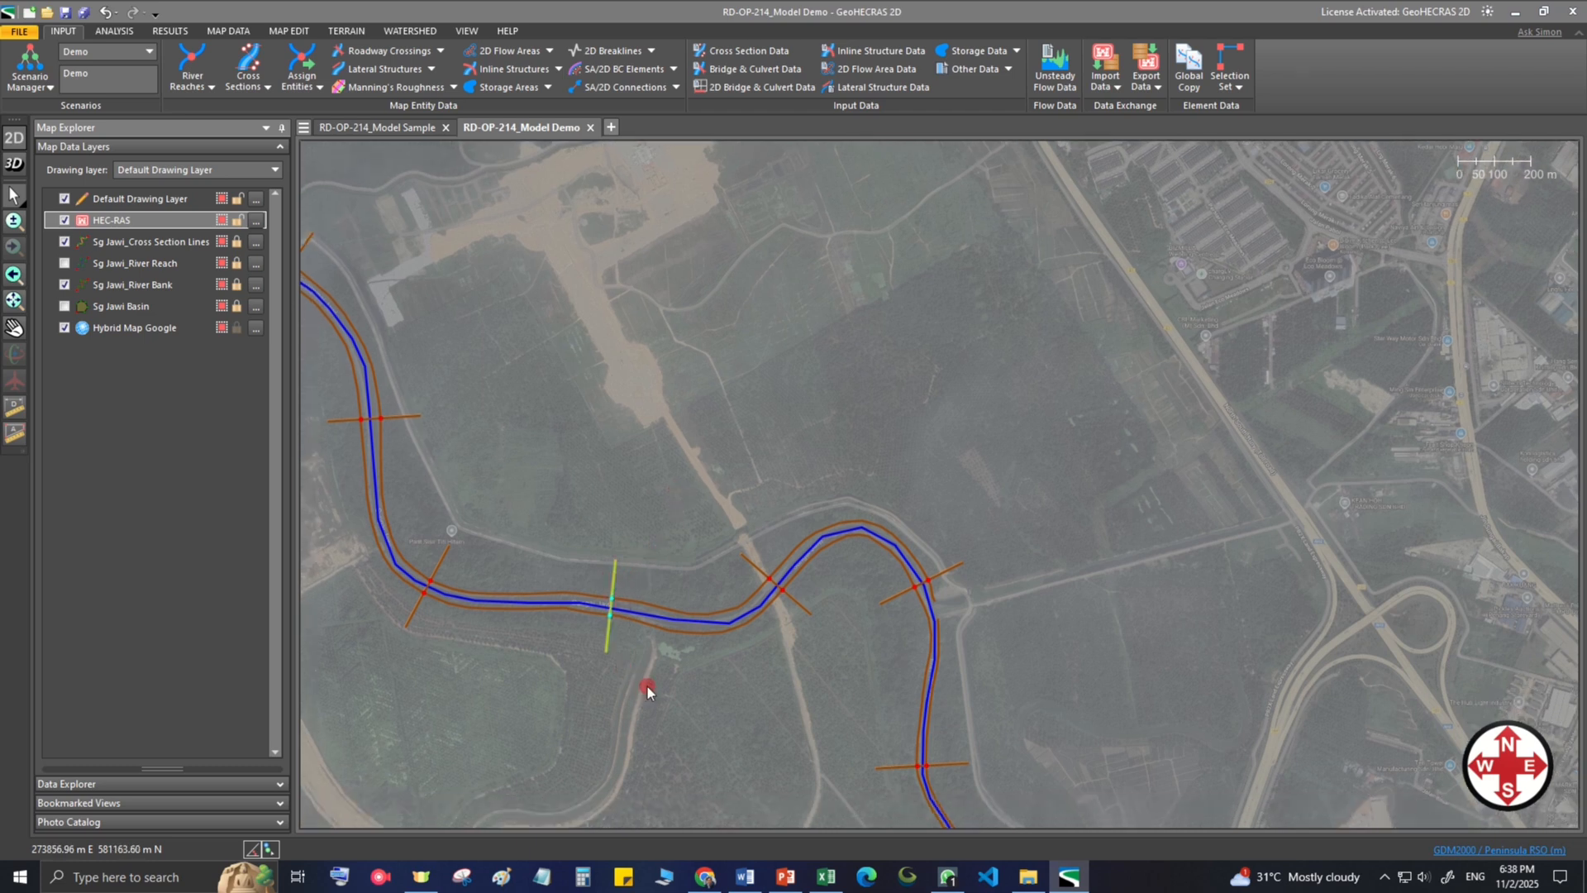
scroll(623, 622, "up", 4)
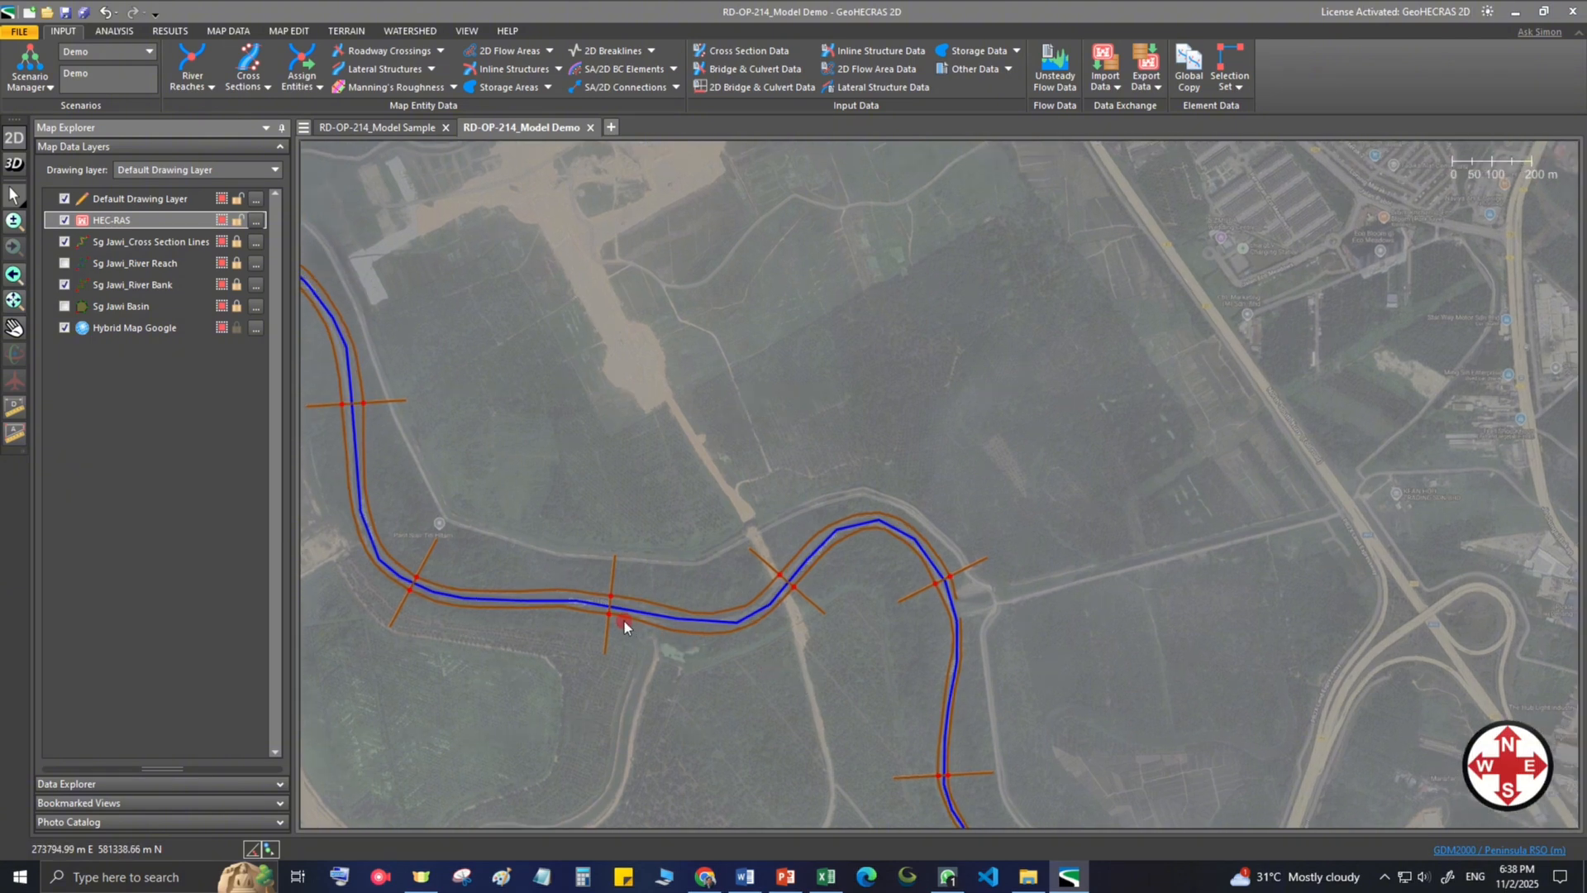
left_click_drag(628, 618, 667, 565)
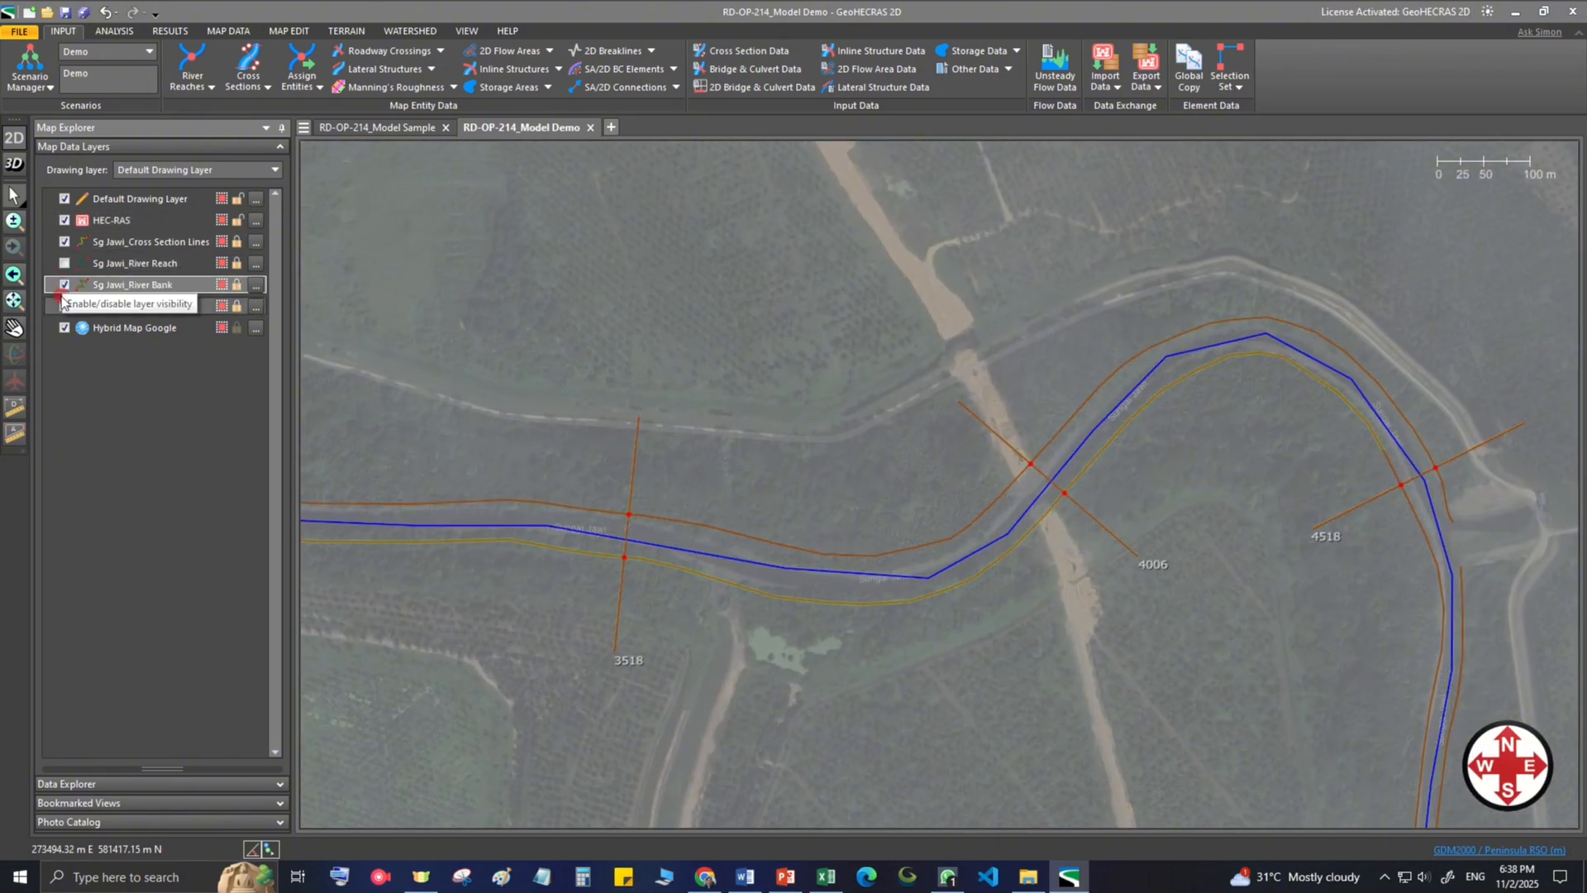
right_click(640, 451)
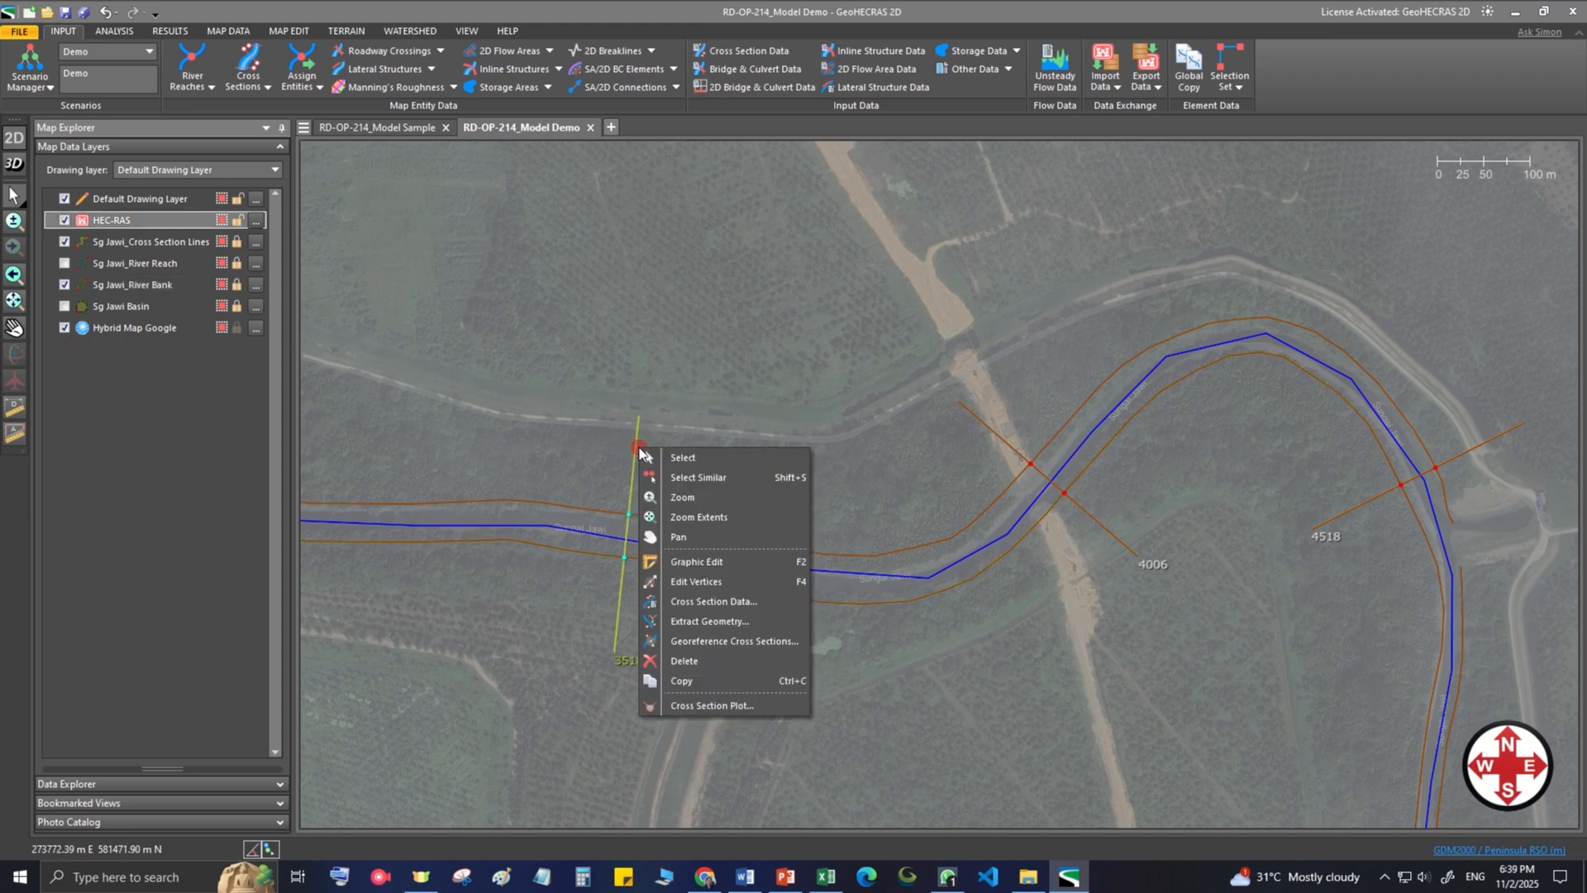
left_click(682, 580)
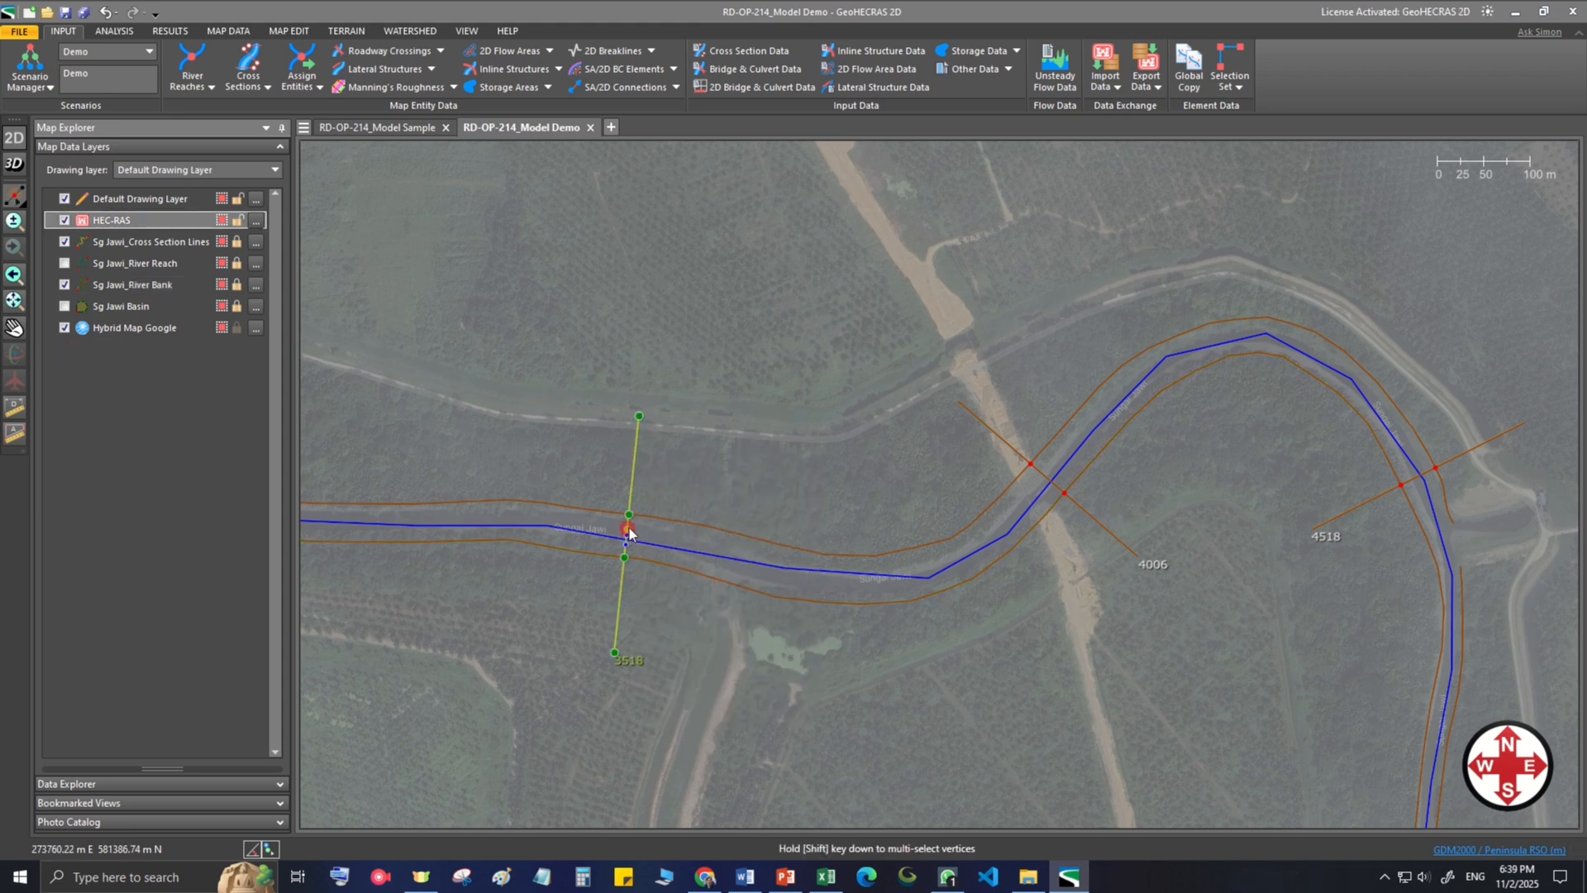
scroll(628, 530, "up", 2)
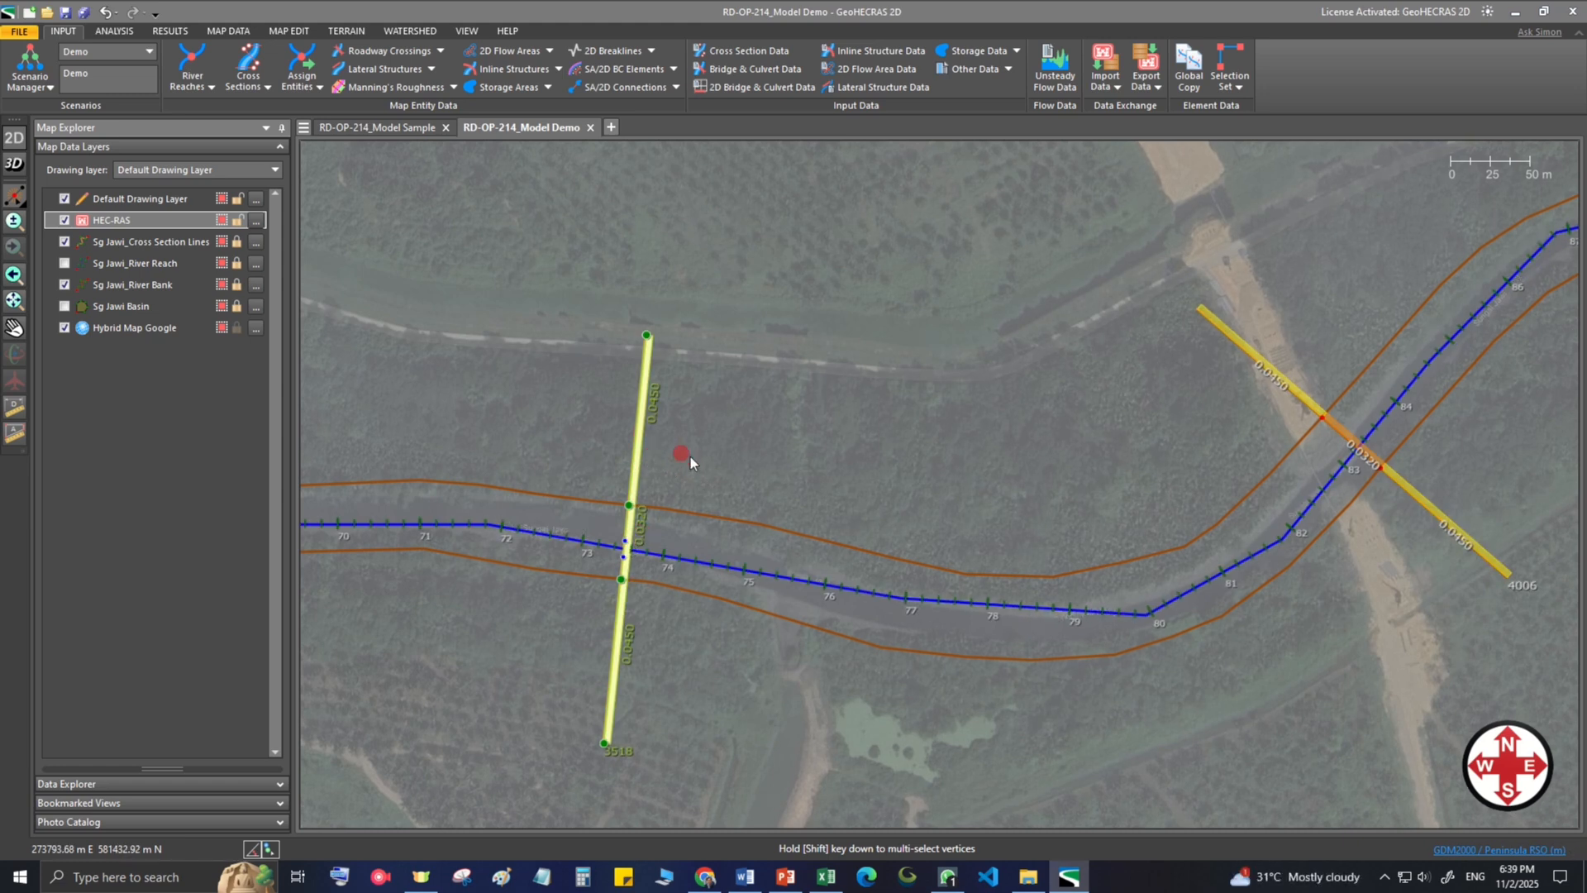
key("Escape")
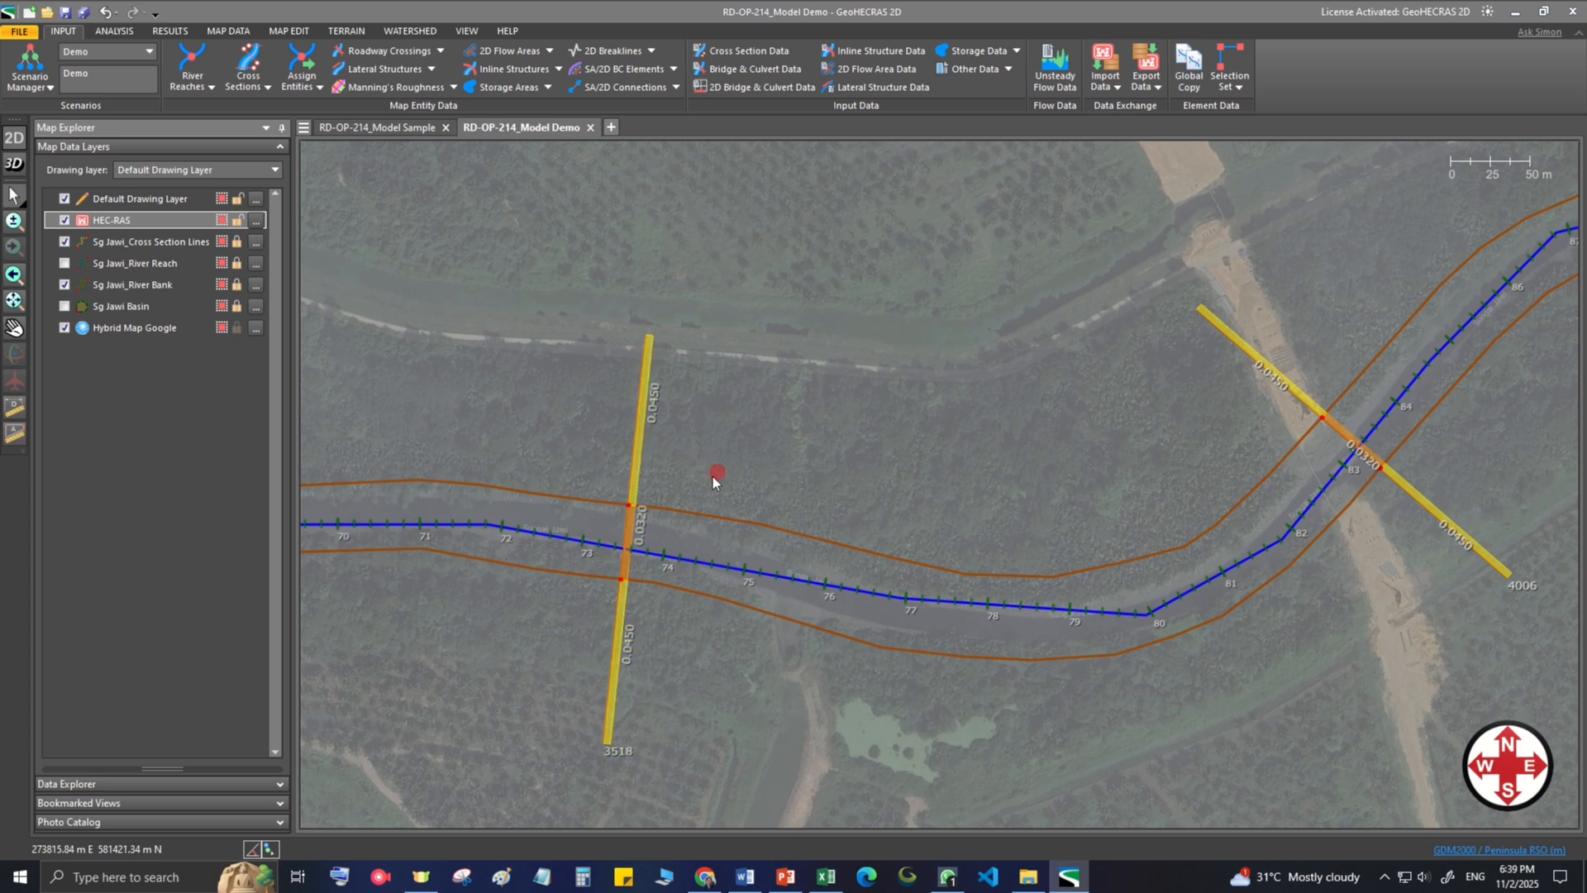
Step: Move cross section 3518 about 12 m downstream along the river, away from its original section line
left_click(632, 486)
left_click_drag(633, 482, 612, 480)
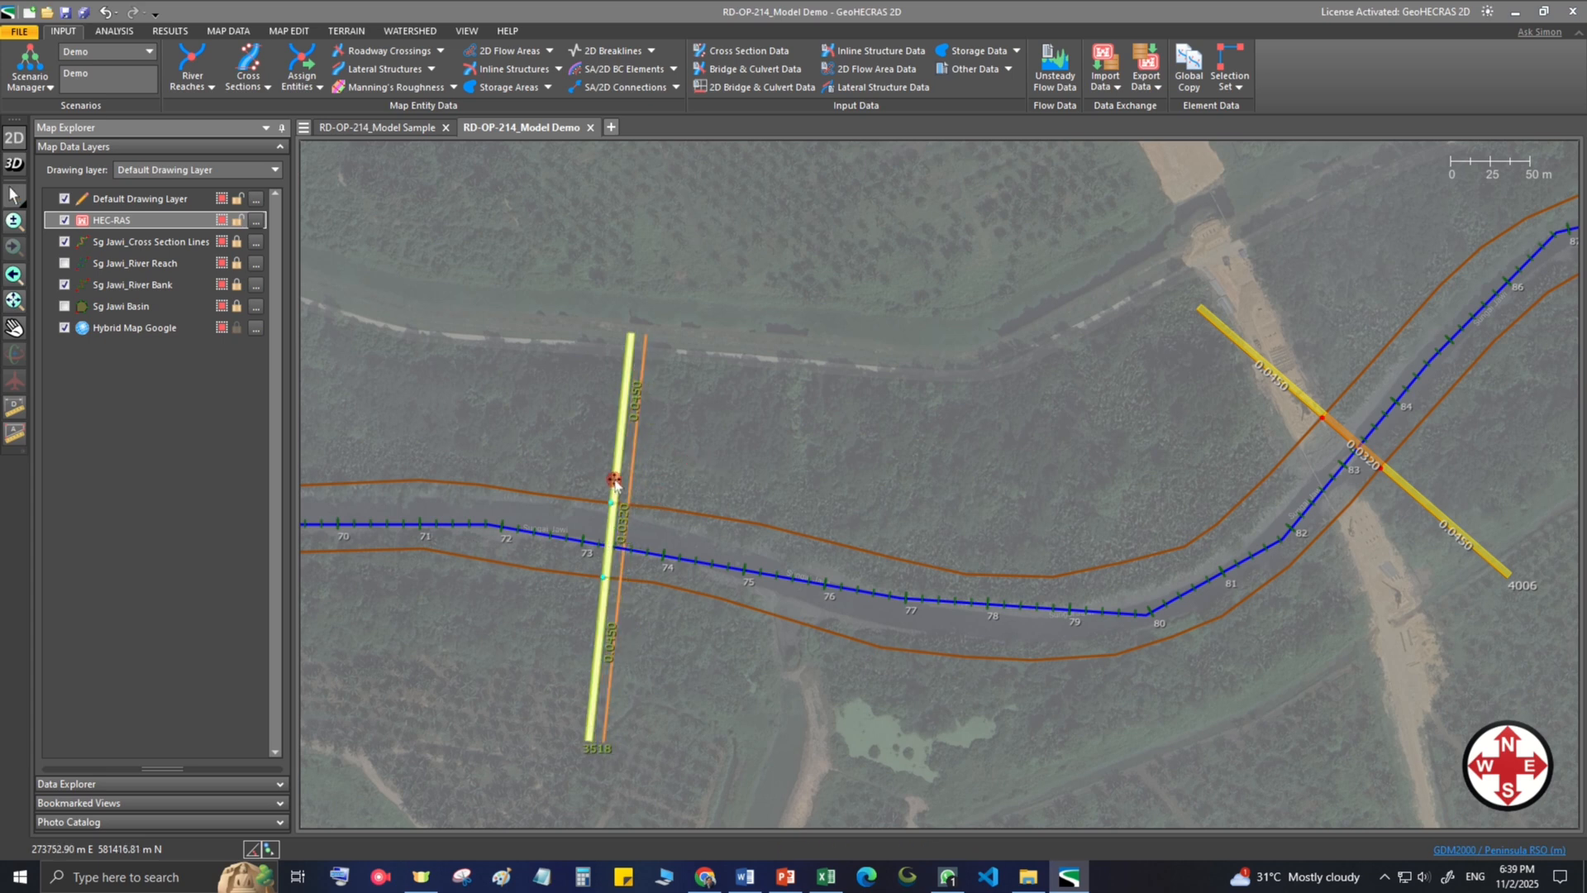
left_click(880, 620)
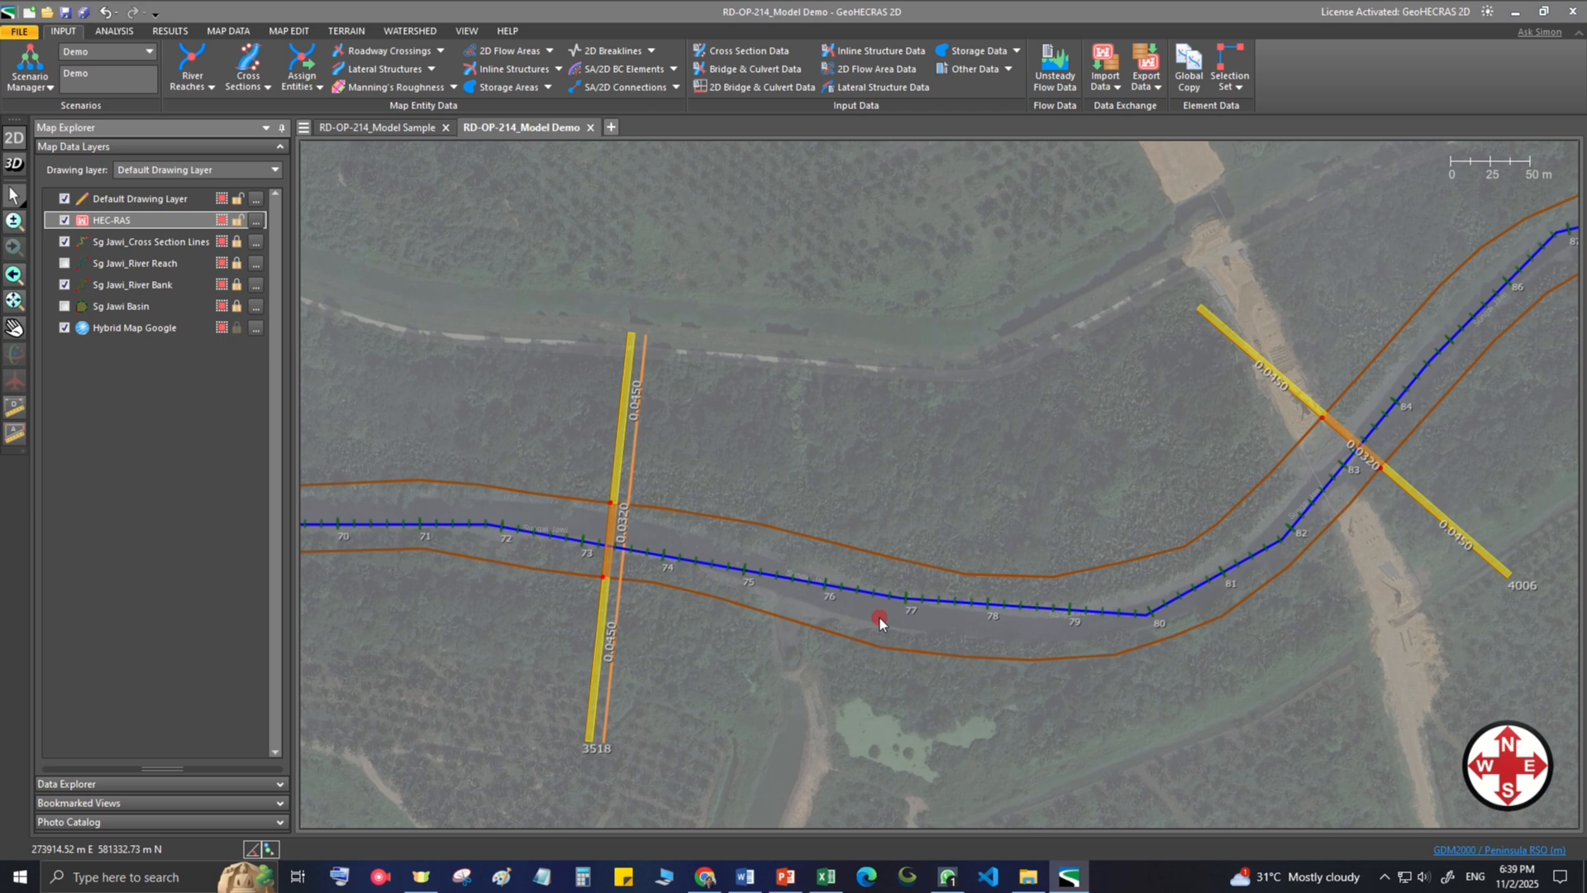
Step: Review the Manning's roughness data of the cross sections for the Sg Jawi DS and Sg Jawi US reaches
left_click(444, 88)
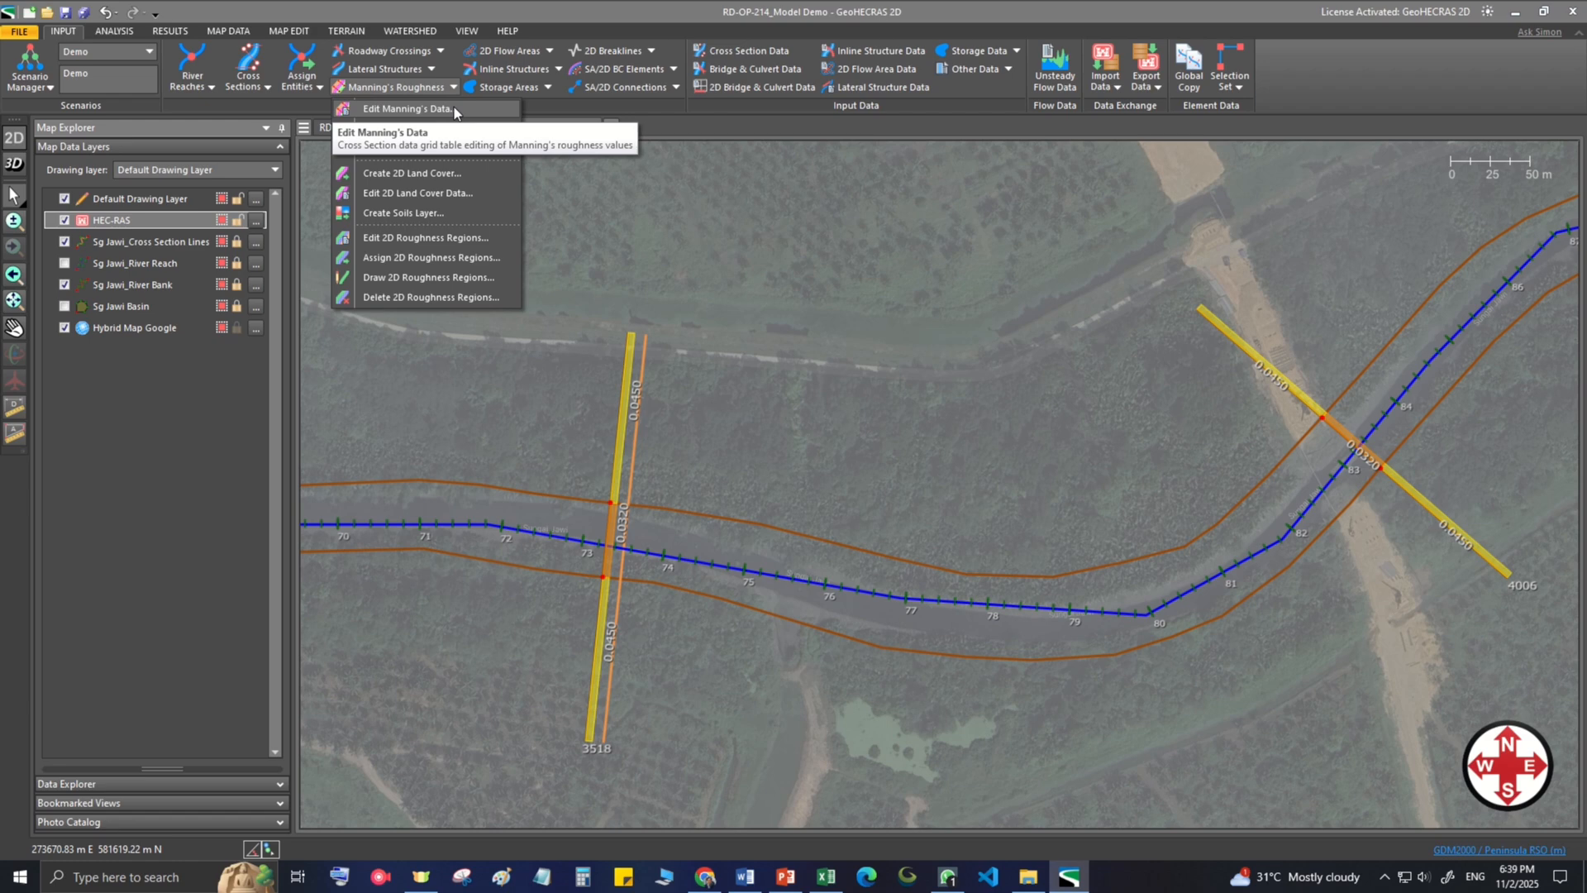
left_click(446, 109)
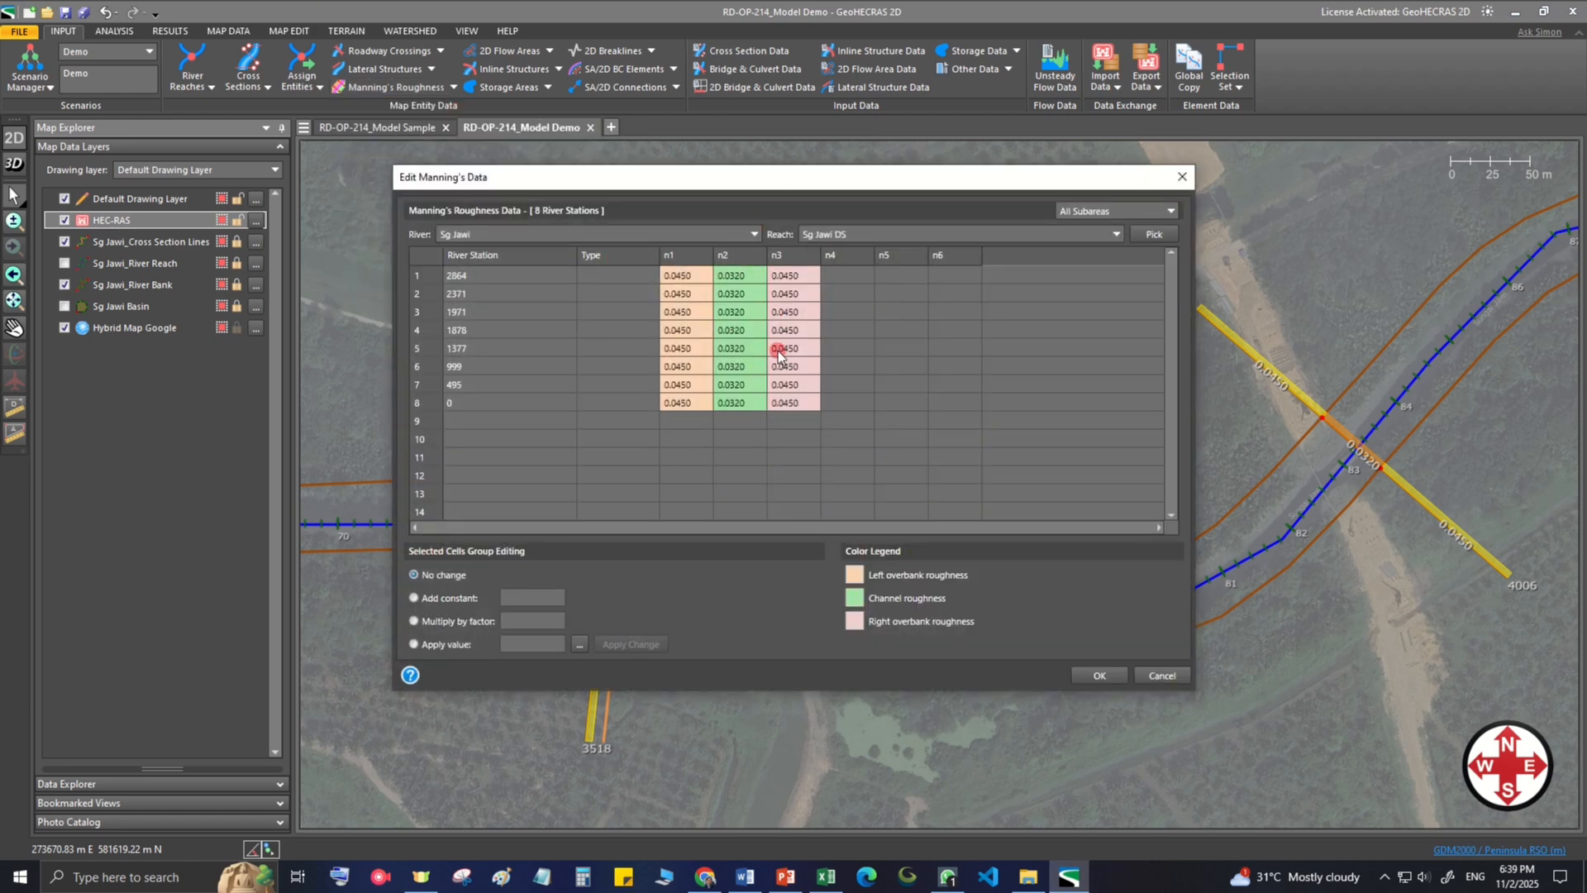
left_click(1115, 237)
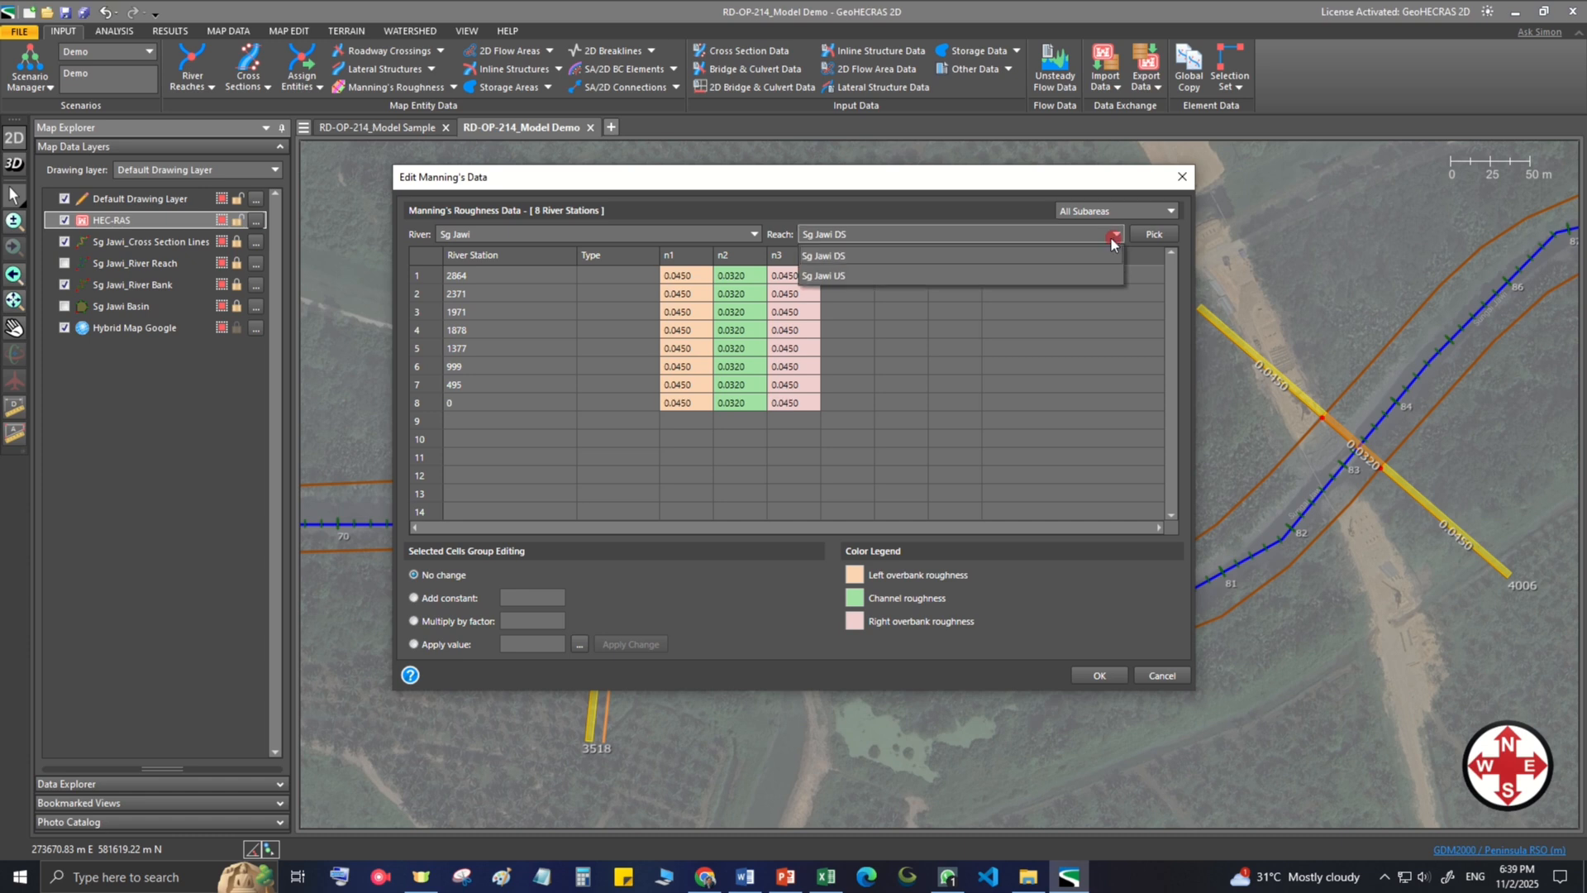
left_click(1022, 274)
left_click_drag(680, 257, 797, 262)
left_click(703, 265)
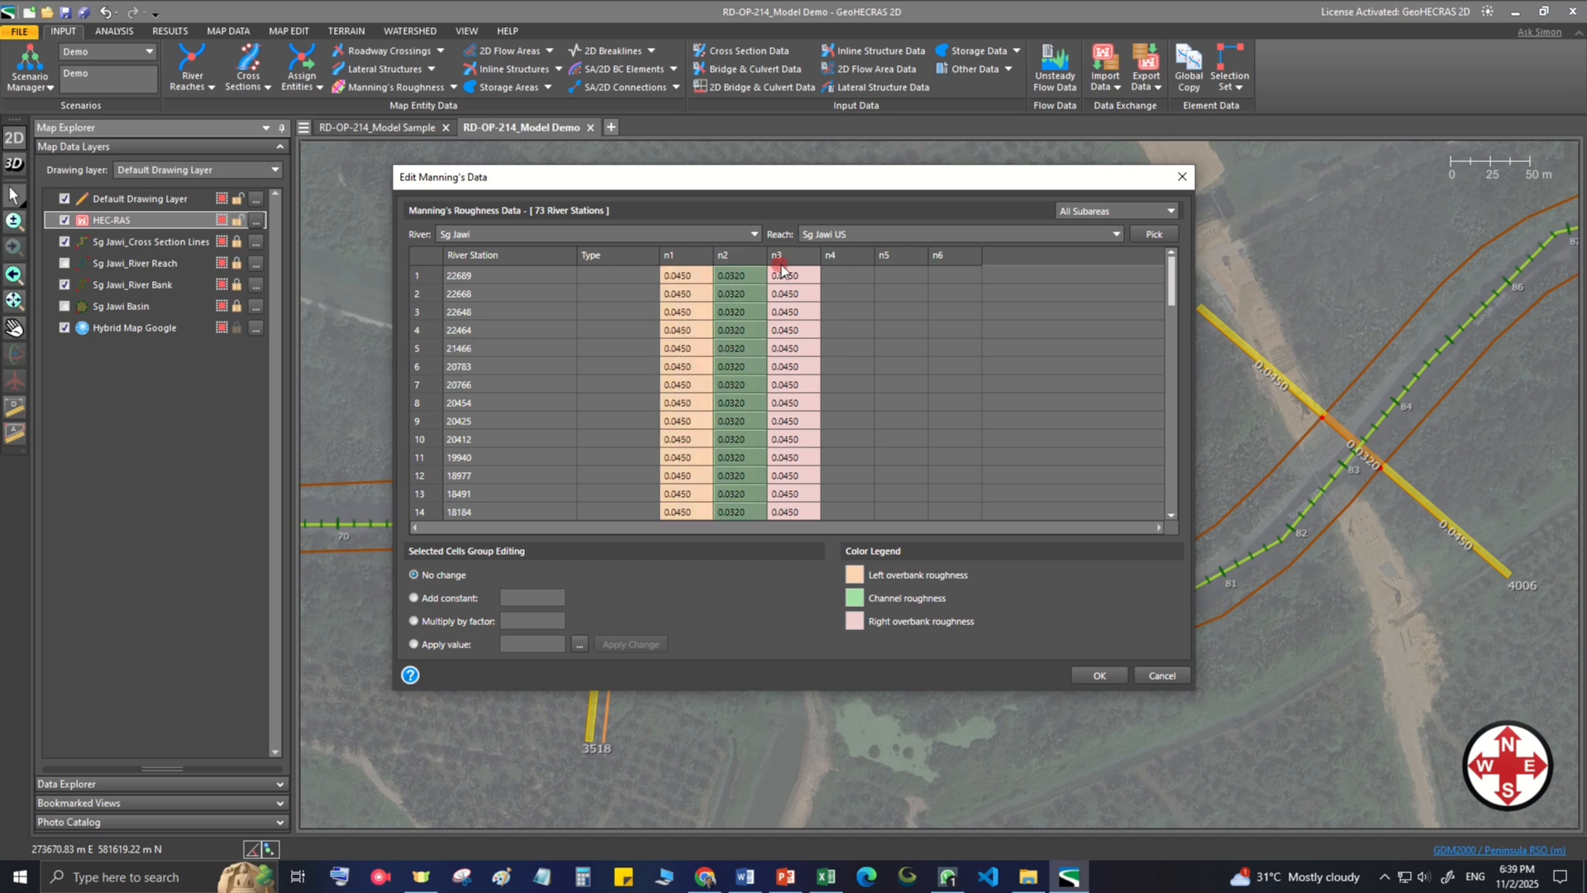
left_click(870, 528)
left_click(1084, 669)
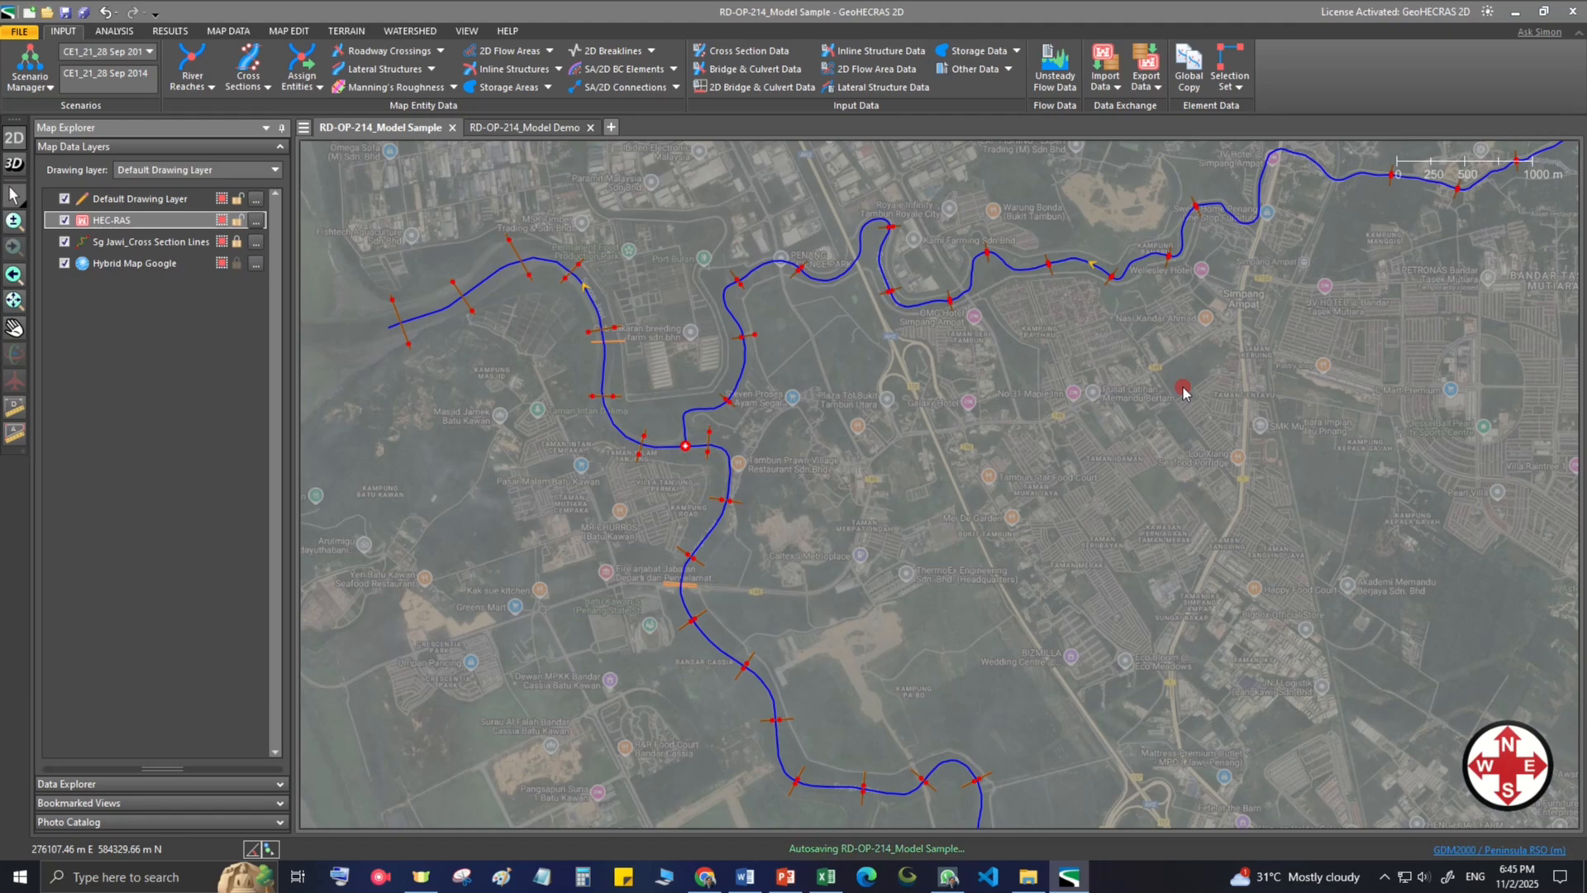
Step: In the unsteady flow data, set Sg Jawi DS station 597.06 to Lateral Inflow Hydrograph with a 15 Minutes interval
left_click(1058, 80)
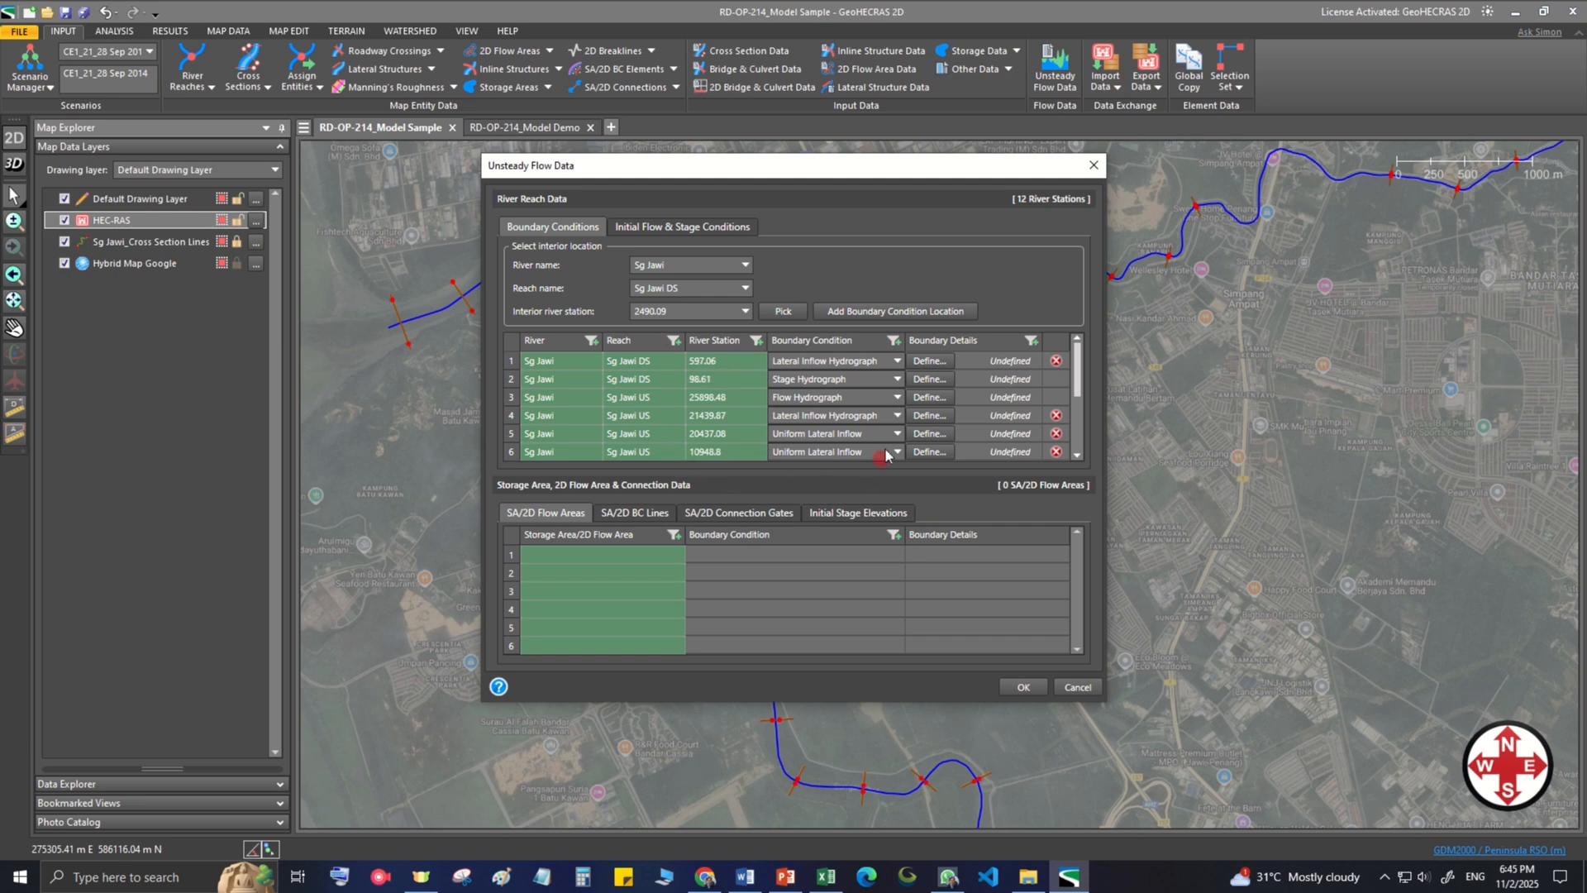
left_click(892, 365)
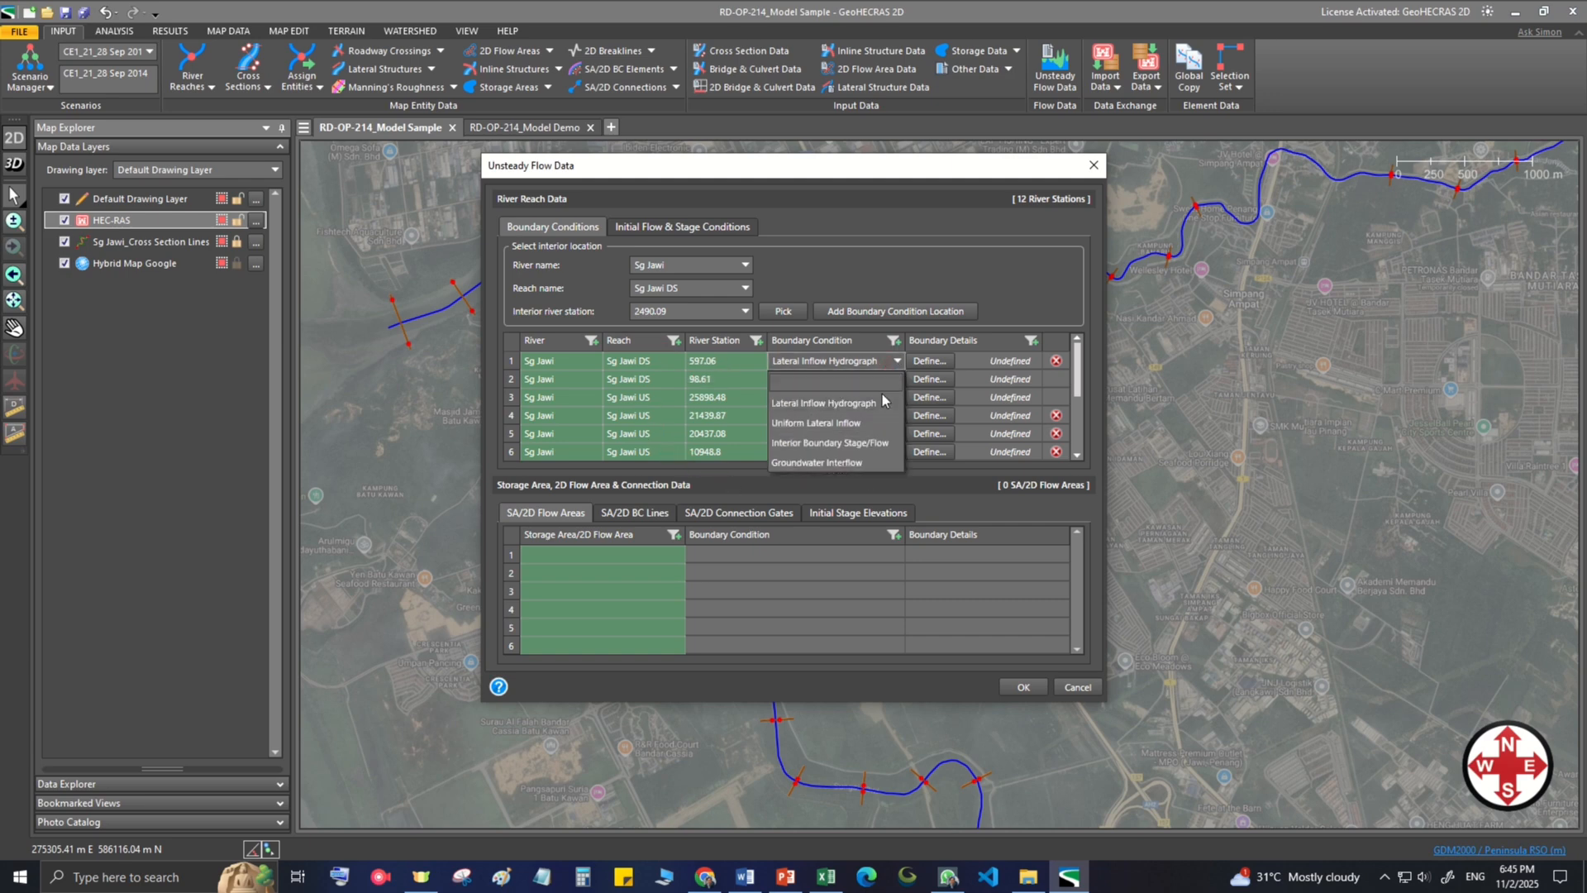
left_click(870, 403)
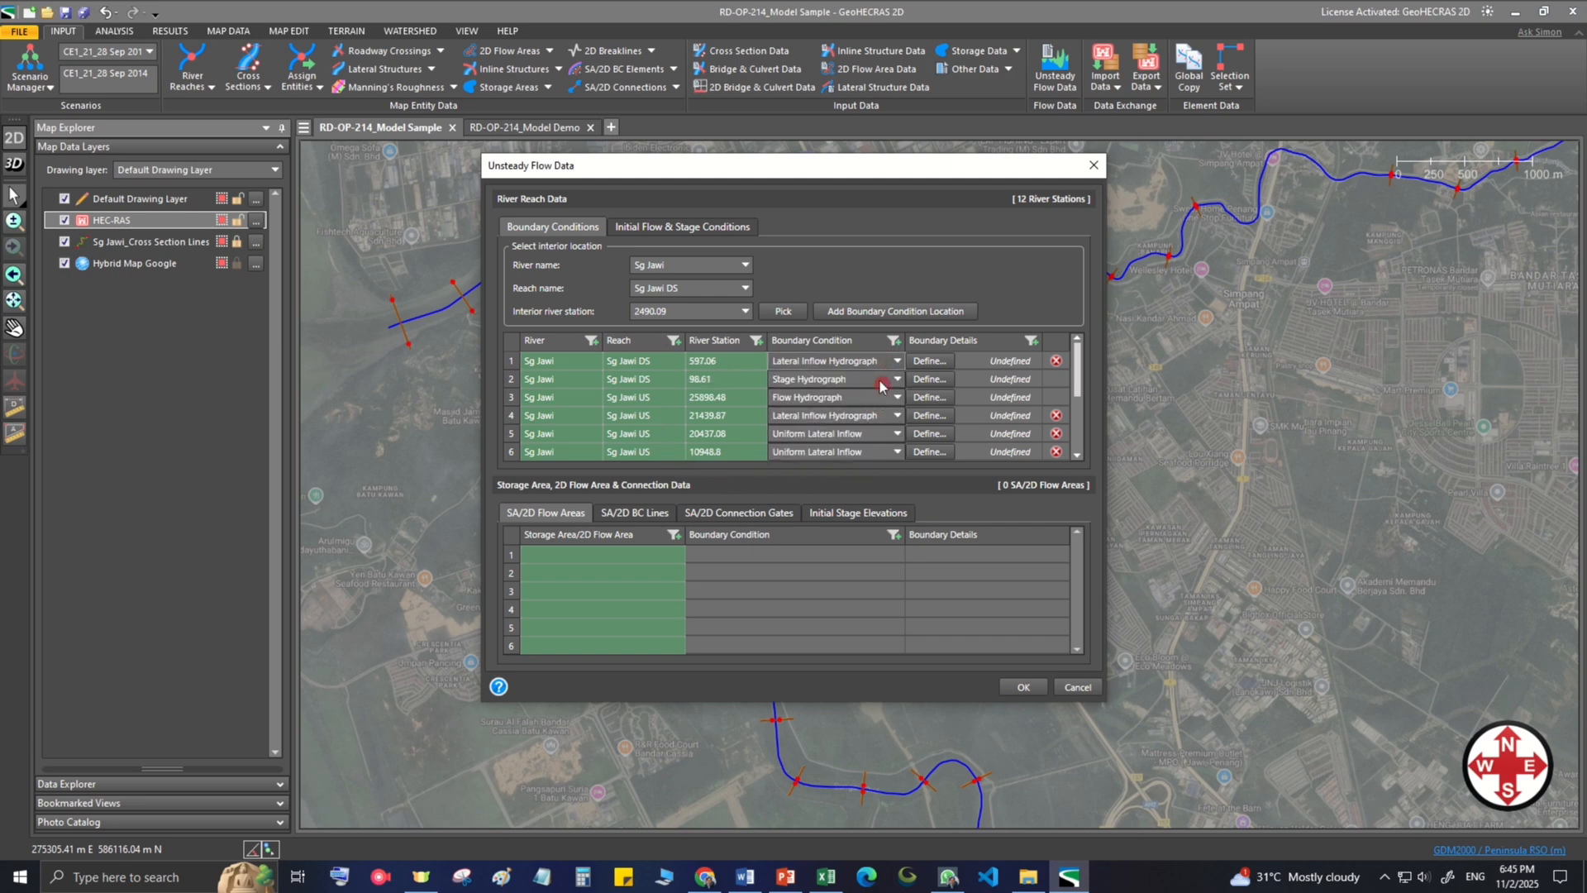
left_click(931, 362)
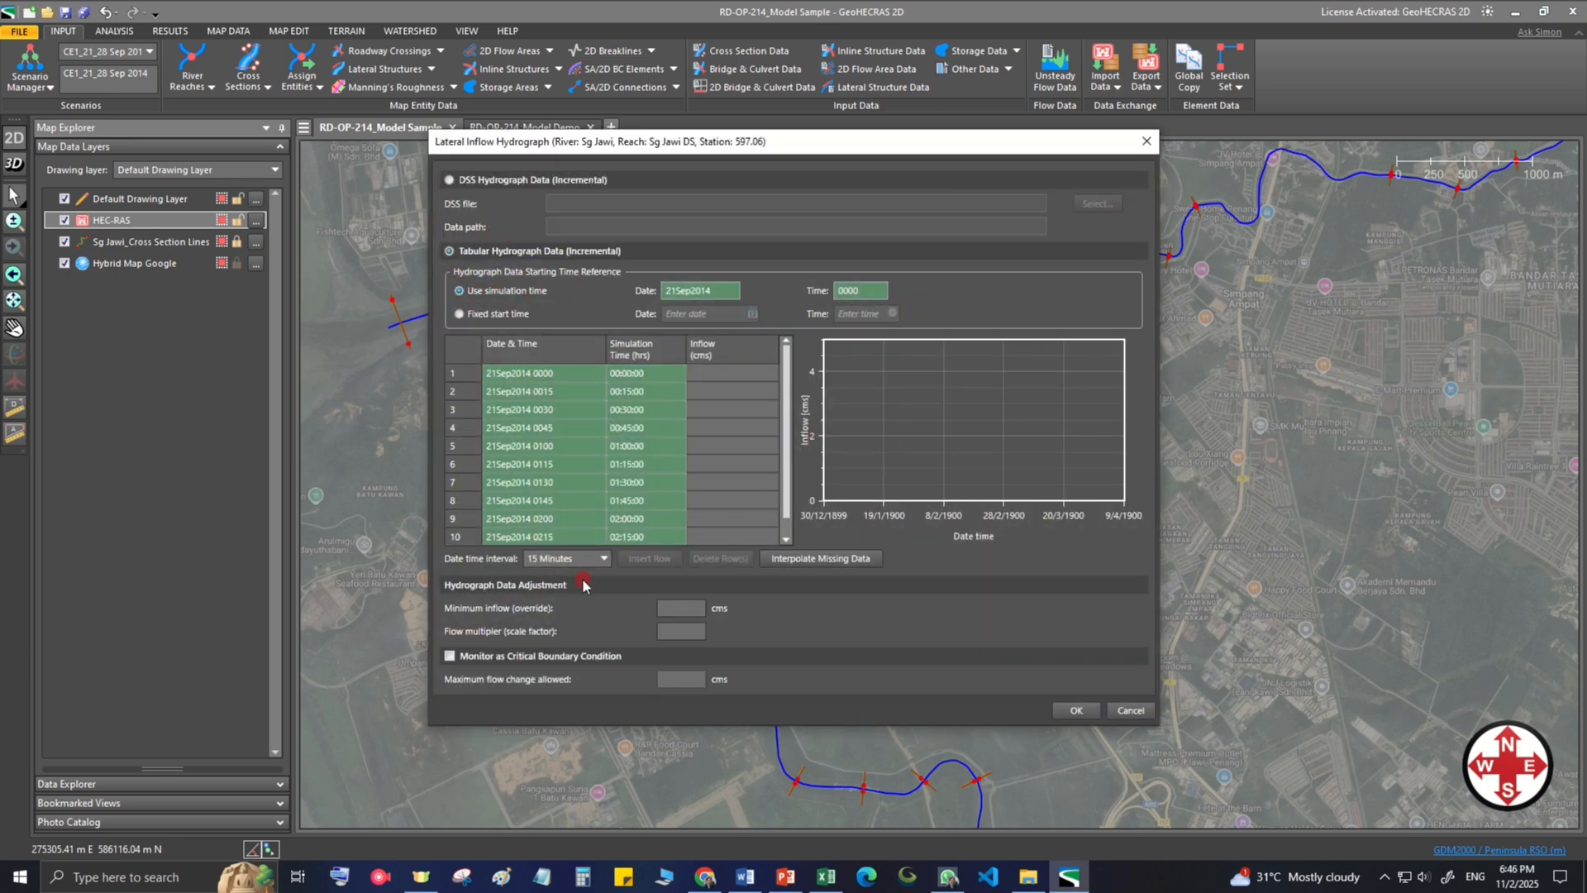
left_click(604, 559)
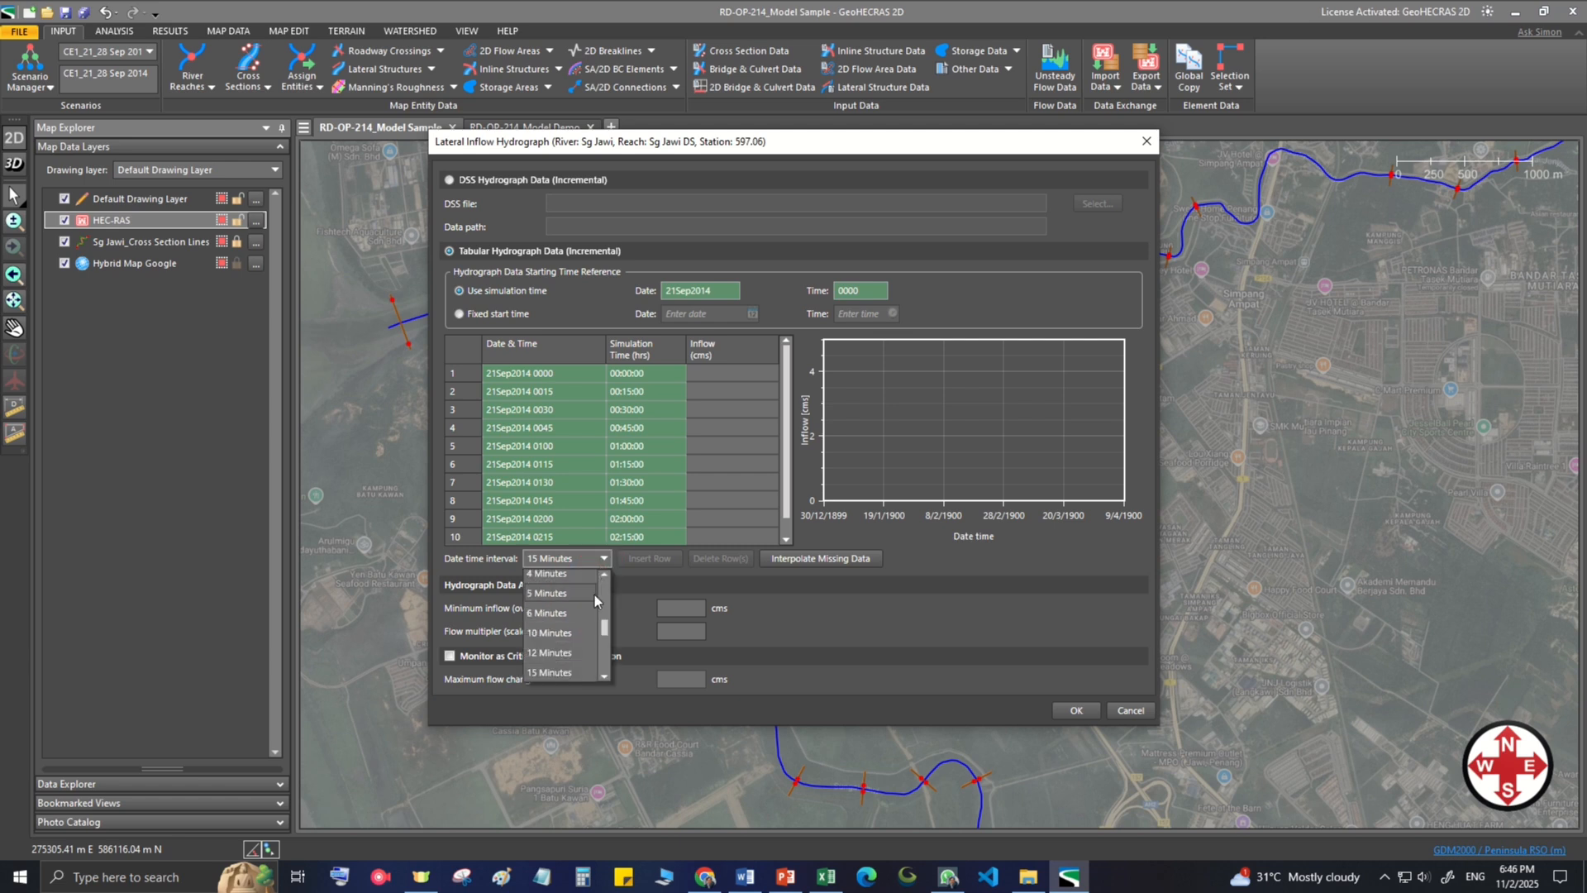
left_click(571, 672)
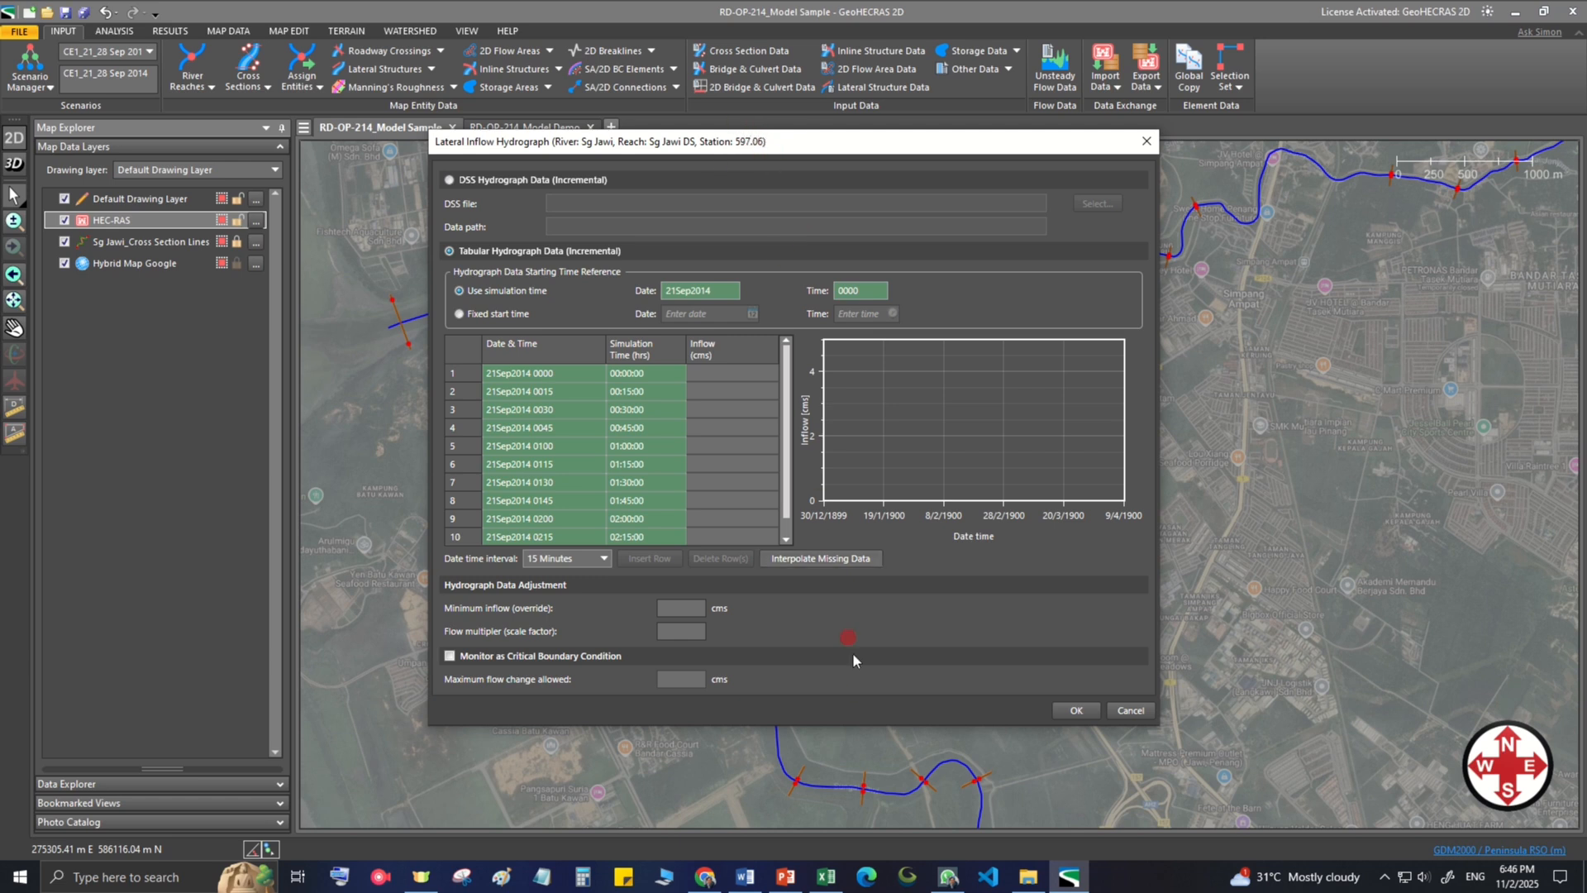
Step: Copy the full SC15 flow series from RD-OP-214_Inflow.xlsx in Excel into the inflow column of the lateral inflow hydrograph for station 597.06
left_click(825, 877)
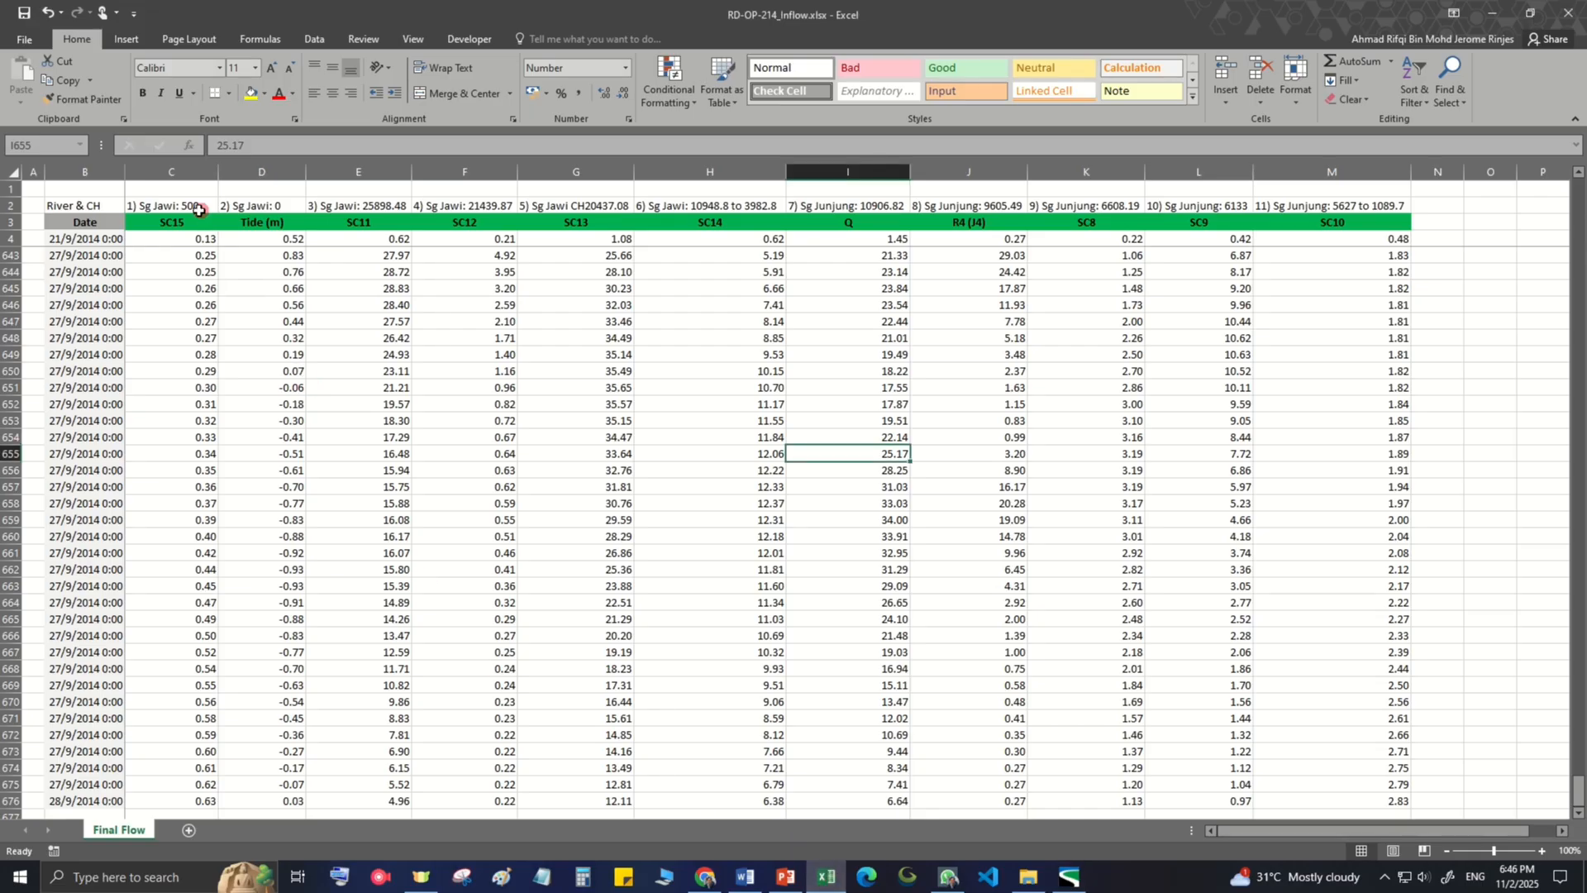
left_click(188, 240)
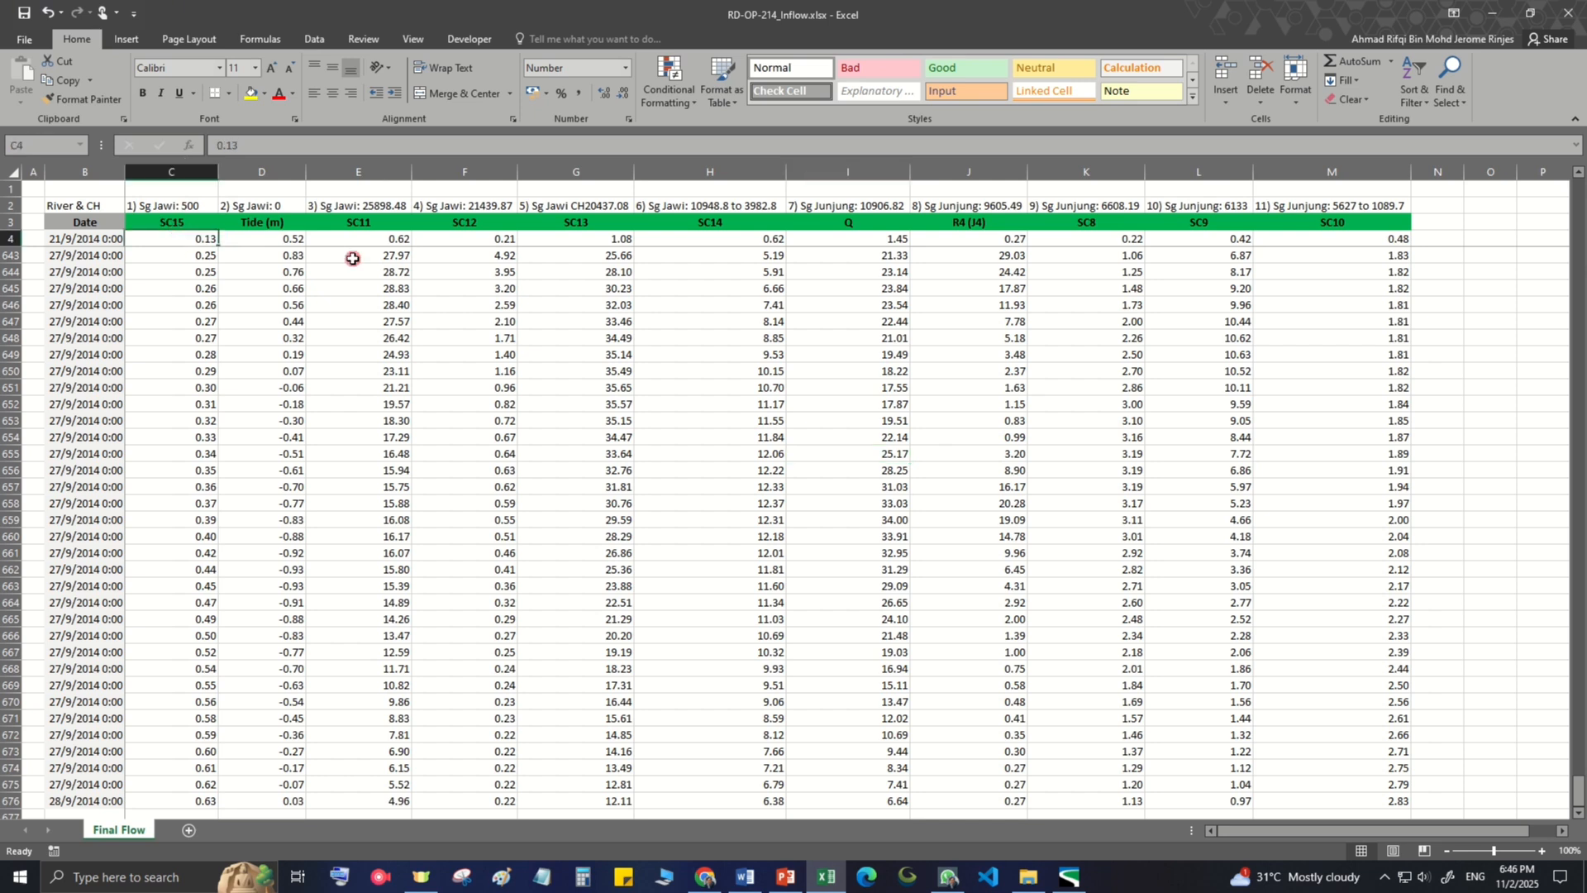
key("ctrl+shift+Down")
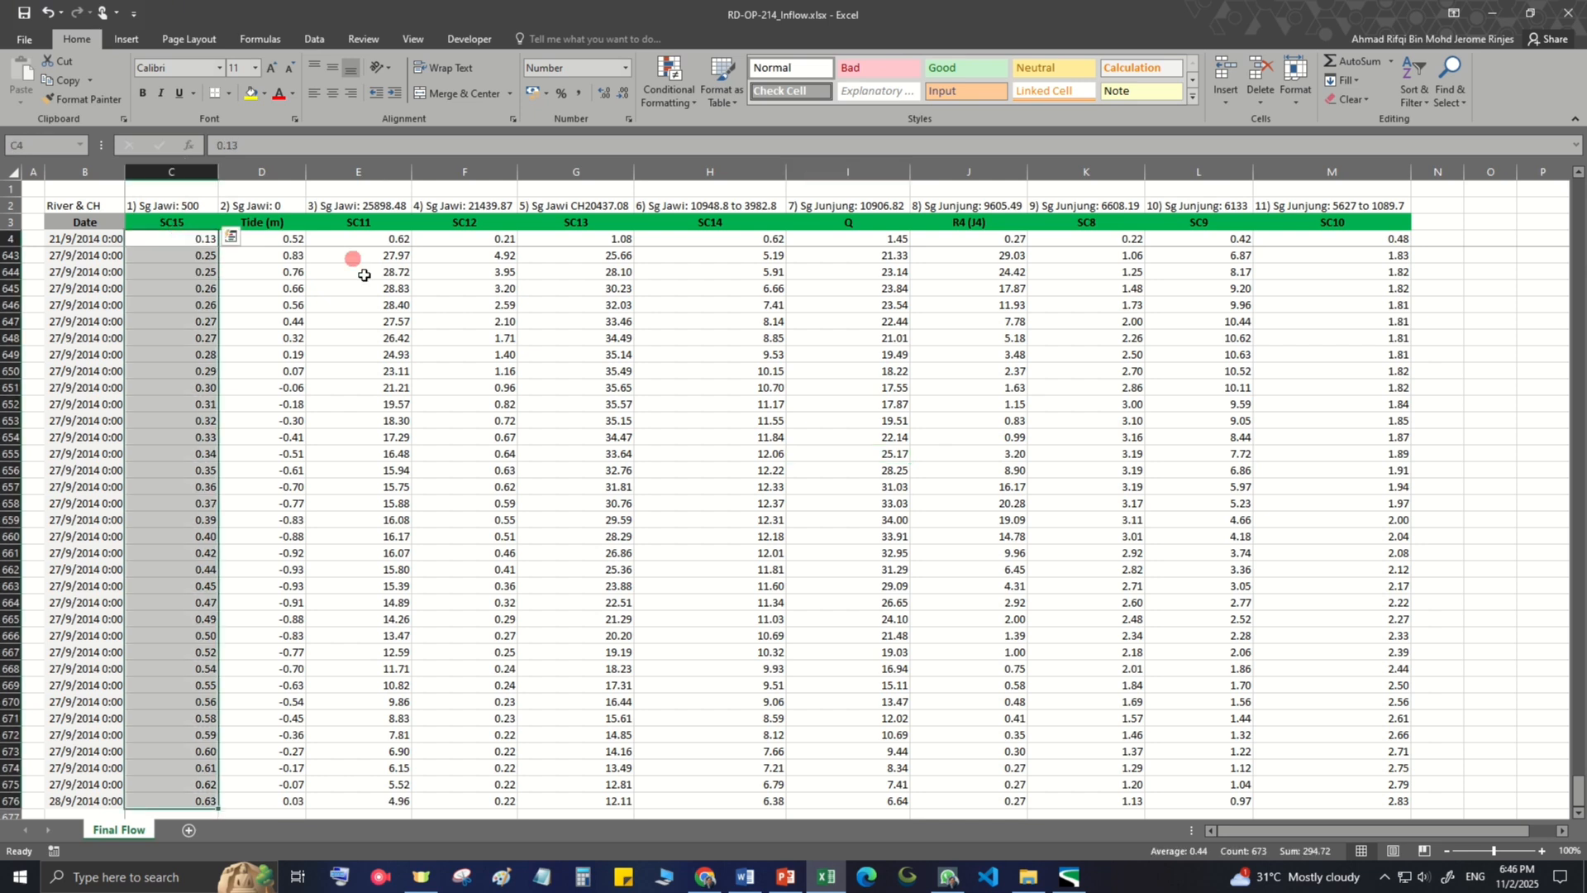
key("ctrl+c")
left_click(1069, 876)
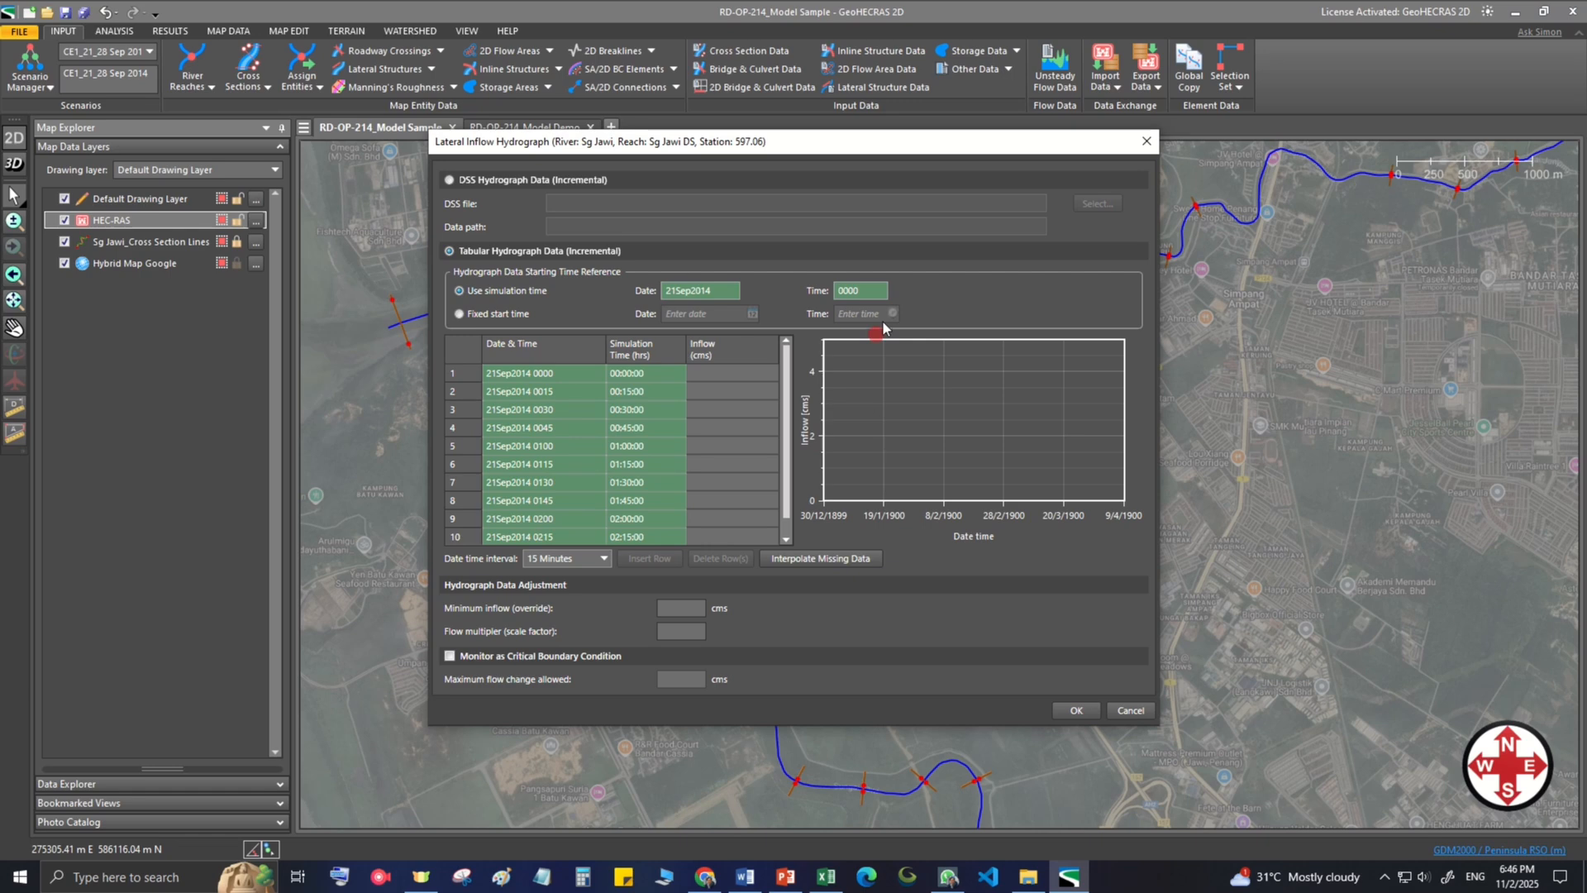
key("ctrl+v")
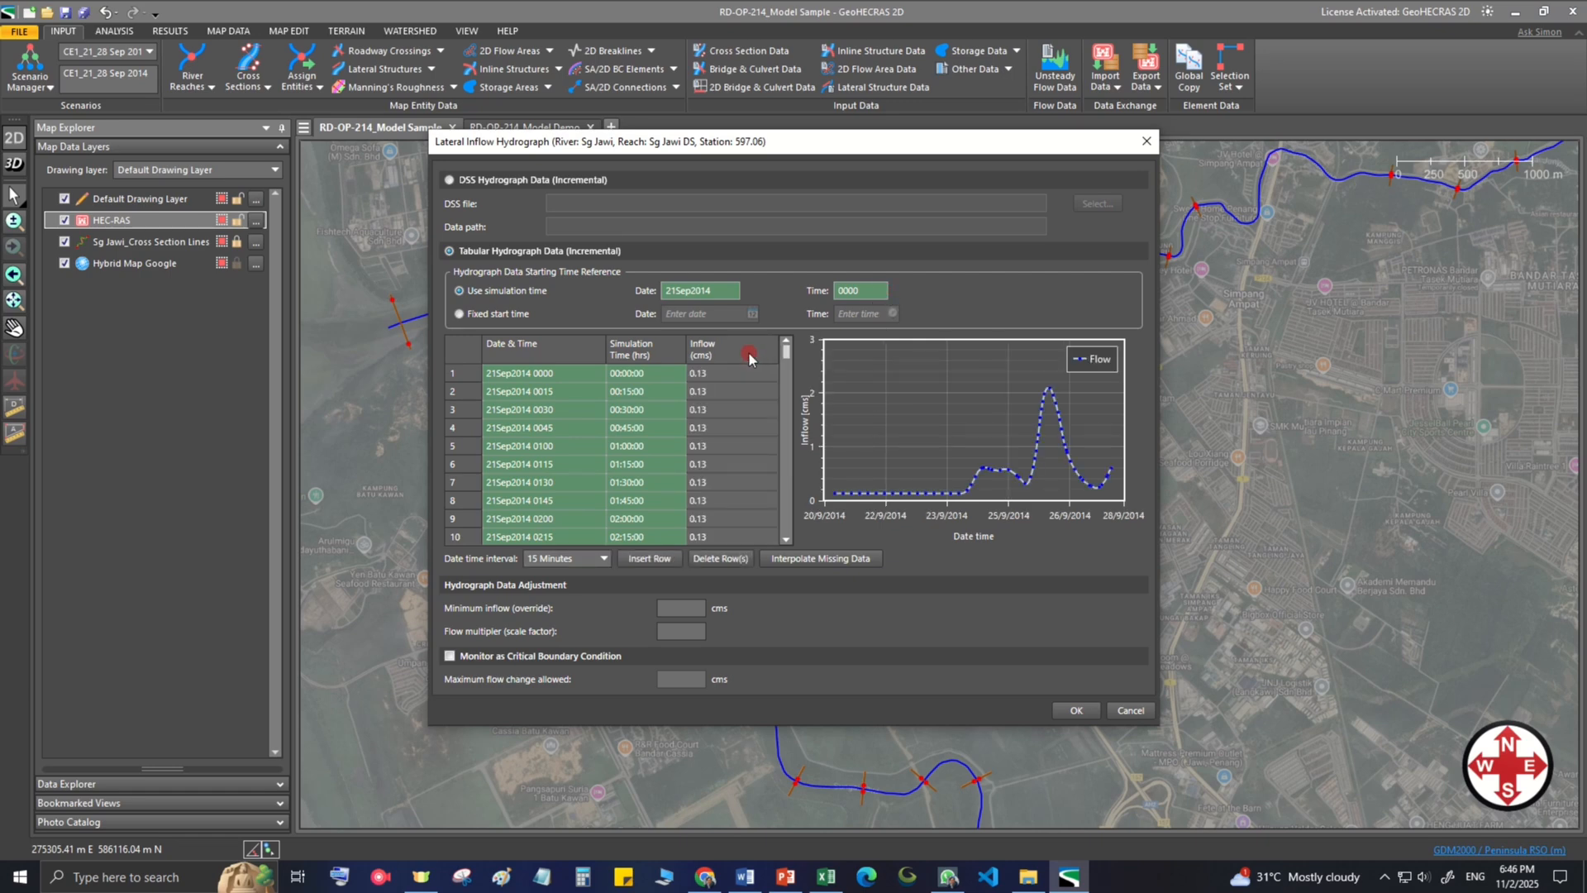
left_click(1079, 712)
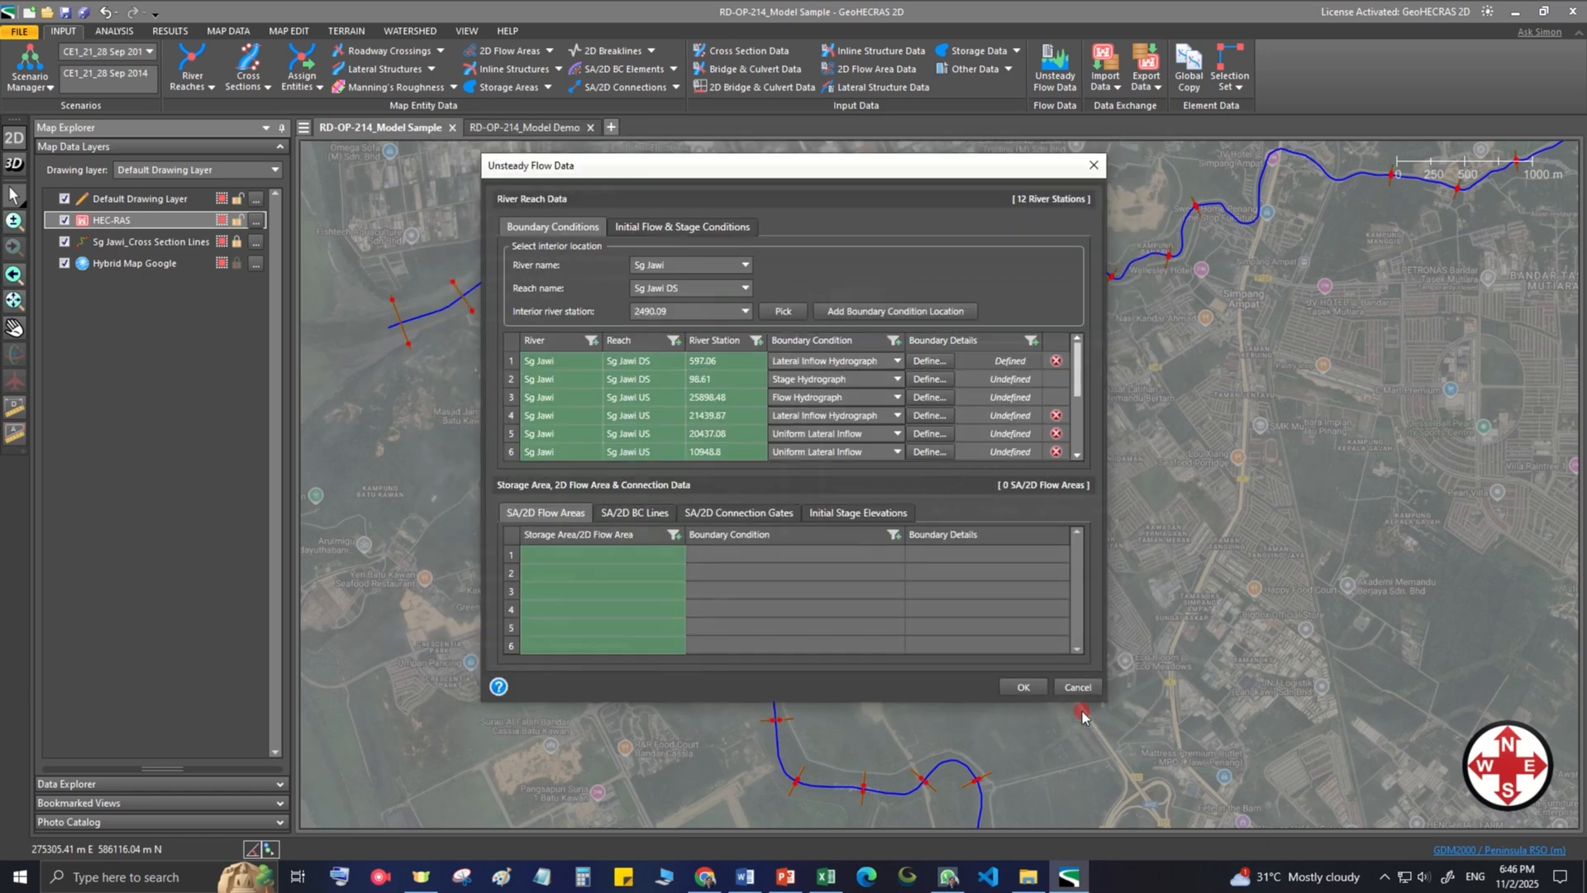
Step: Define the stage hydrograph at Sg Jawi DS station 98.61 with the full Tide (m) series from the Excel inflow workbook
left_click(930, 378)
left_click(827, 878)
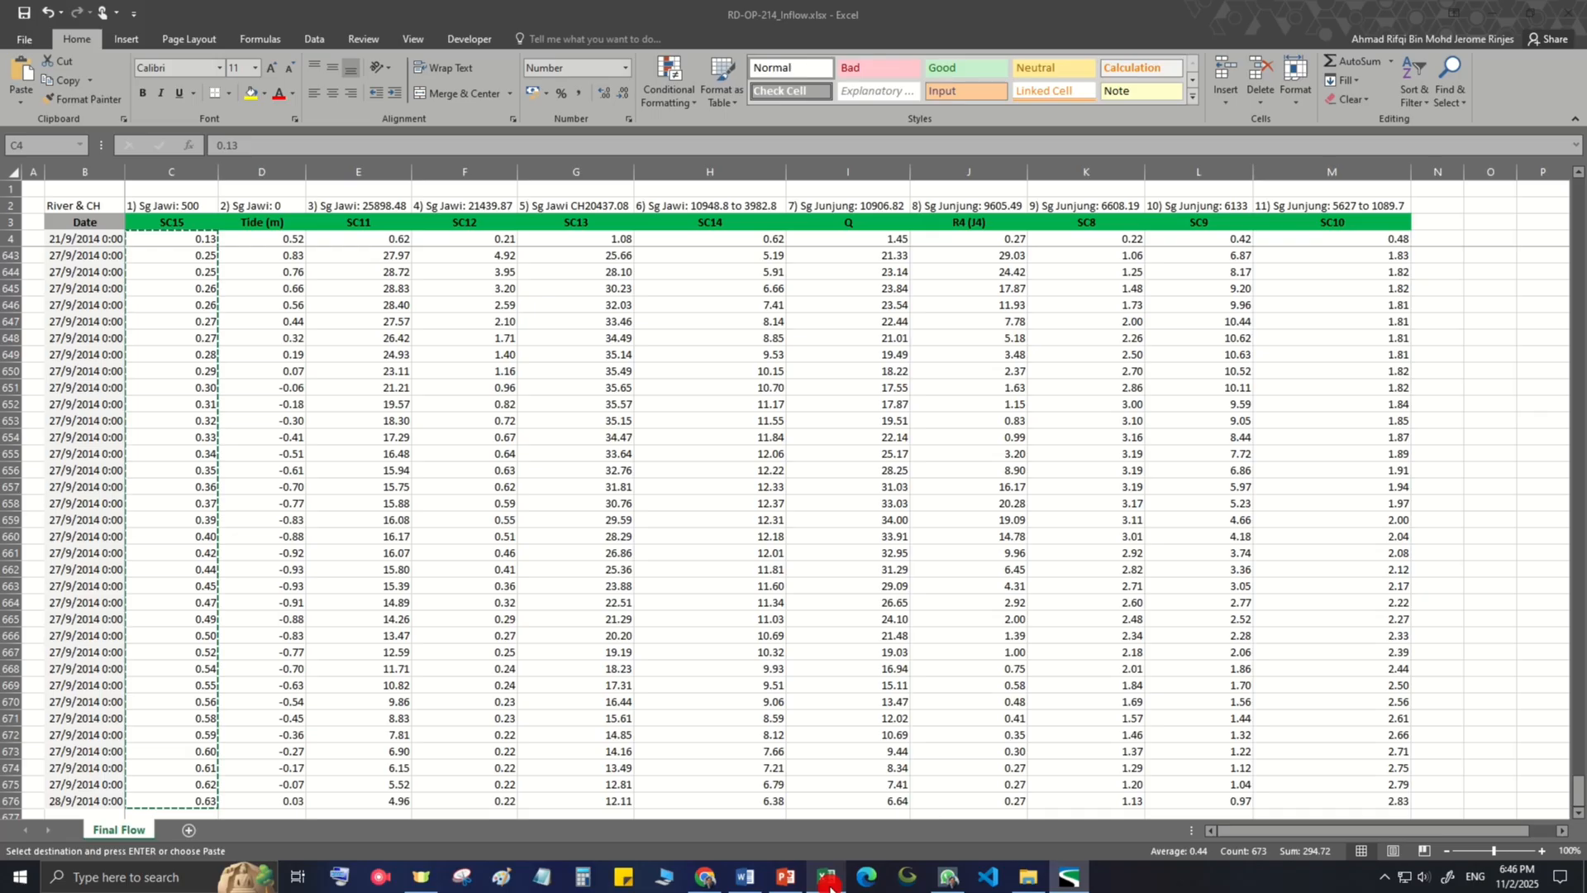
left_click(262, 239)
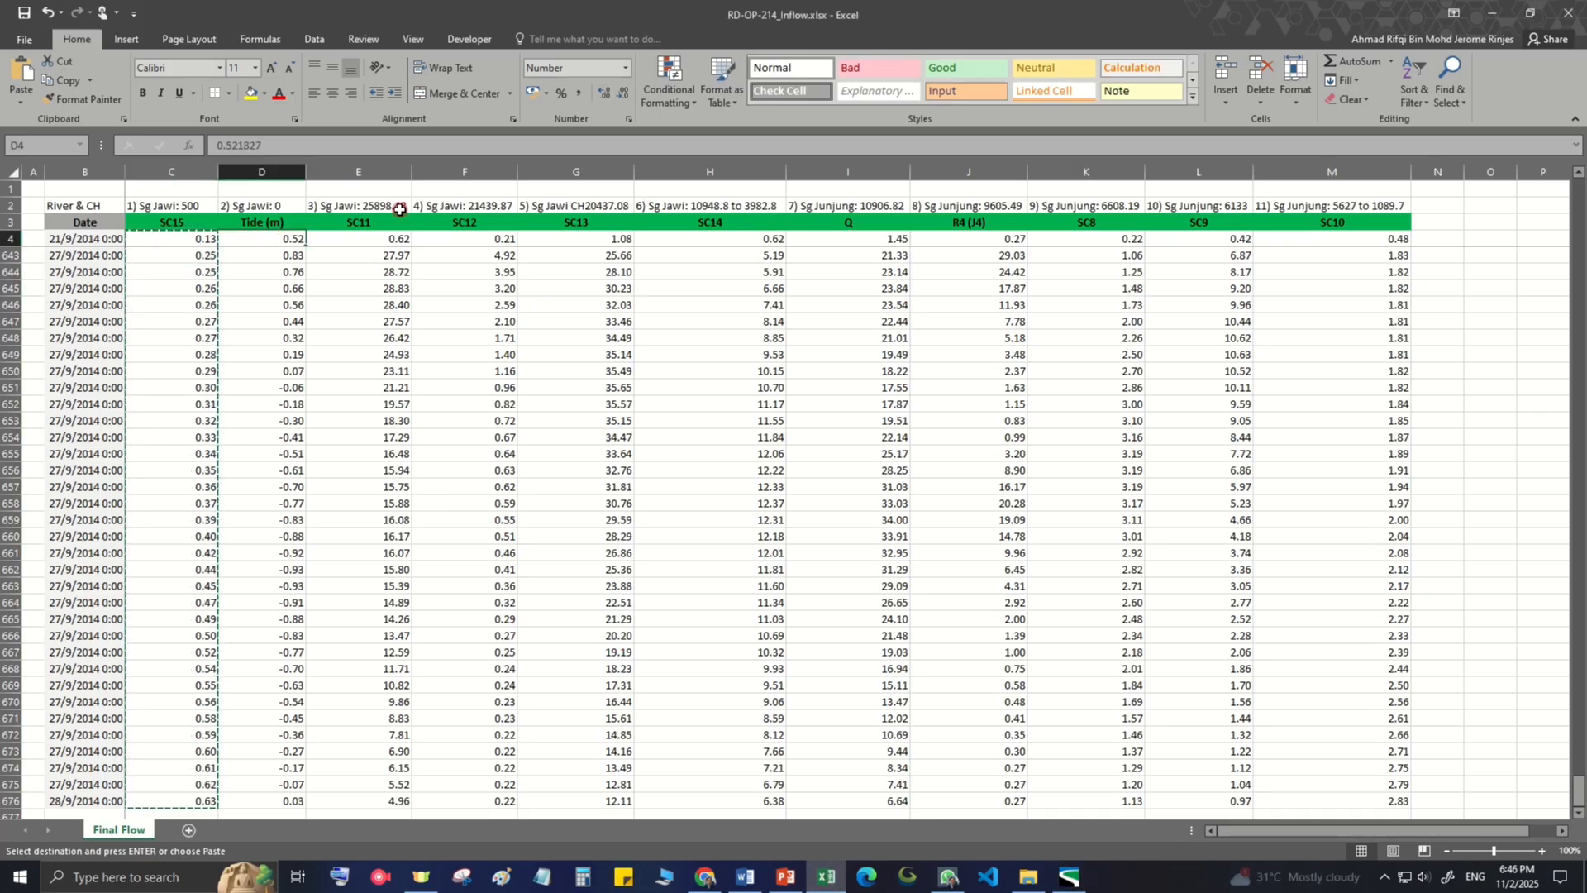
key("ctrl+shift+Down")
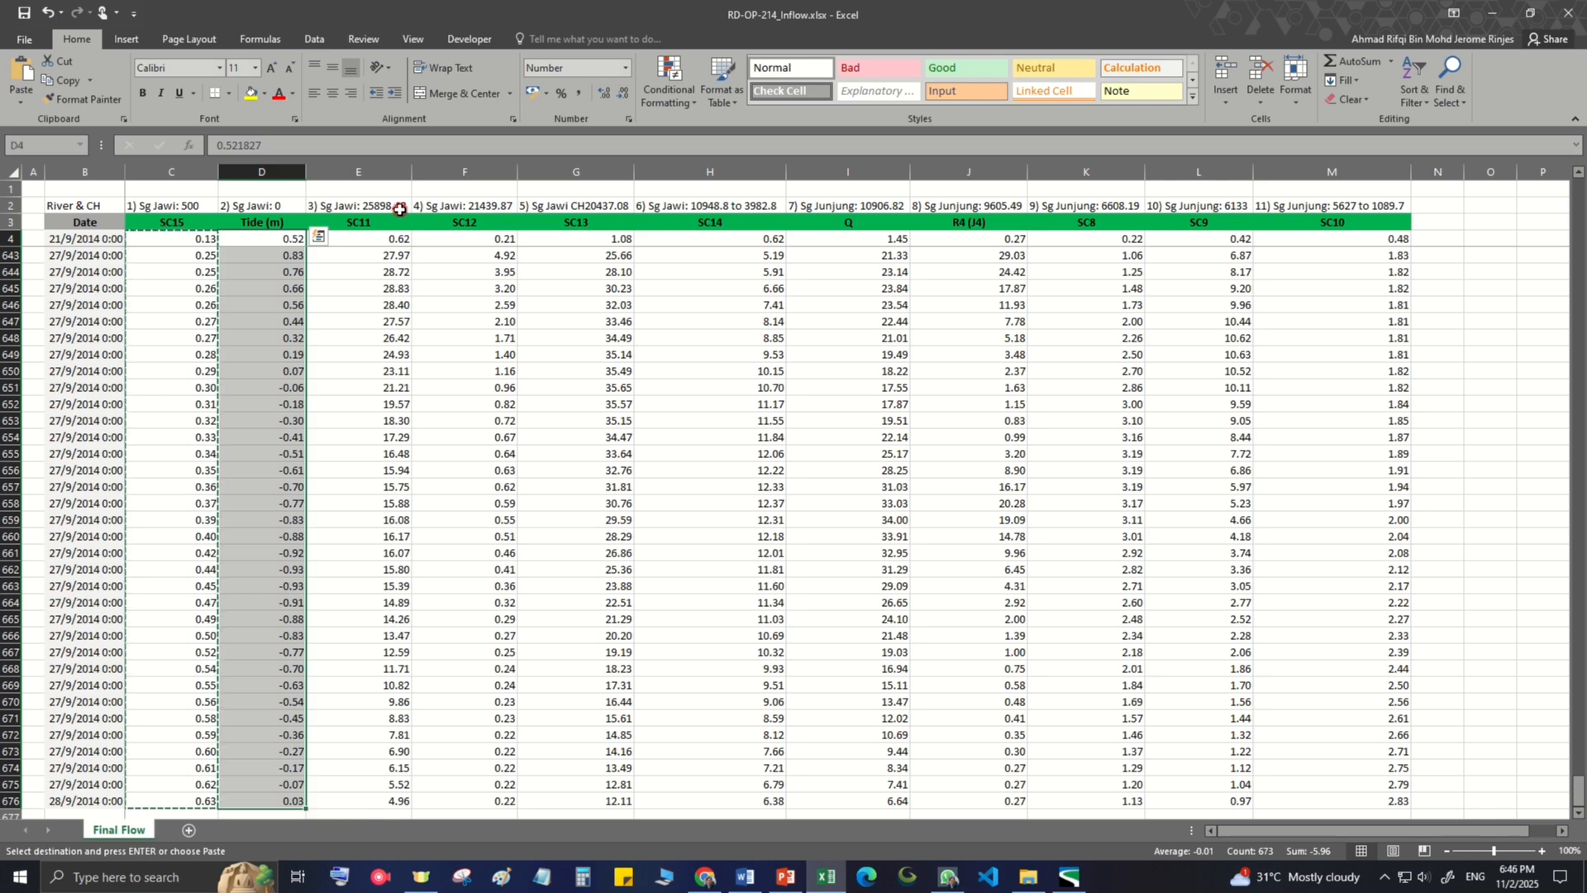
key("ctrl+c")
left_click(1069, 878)
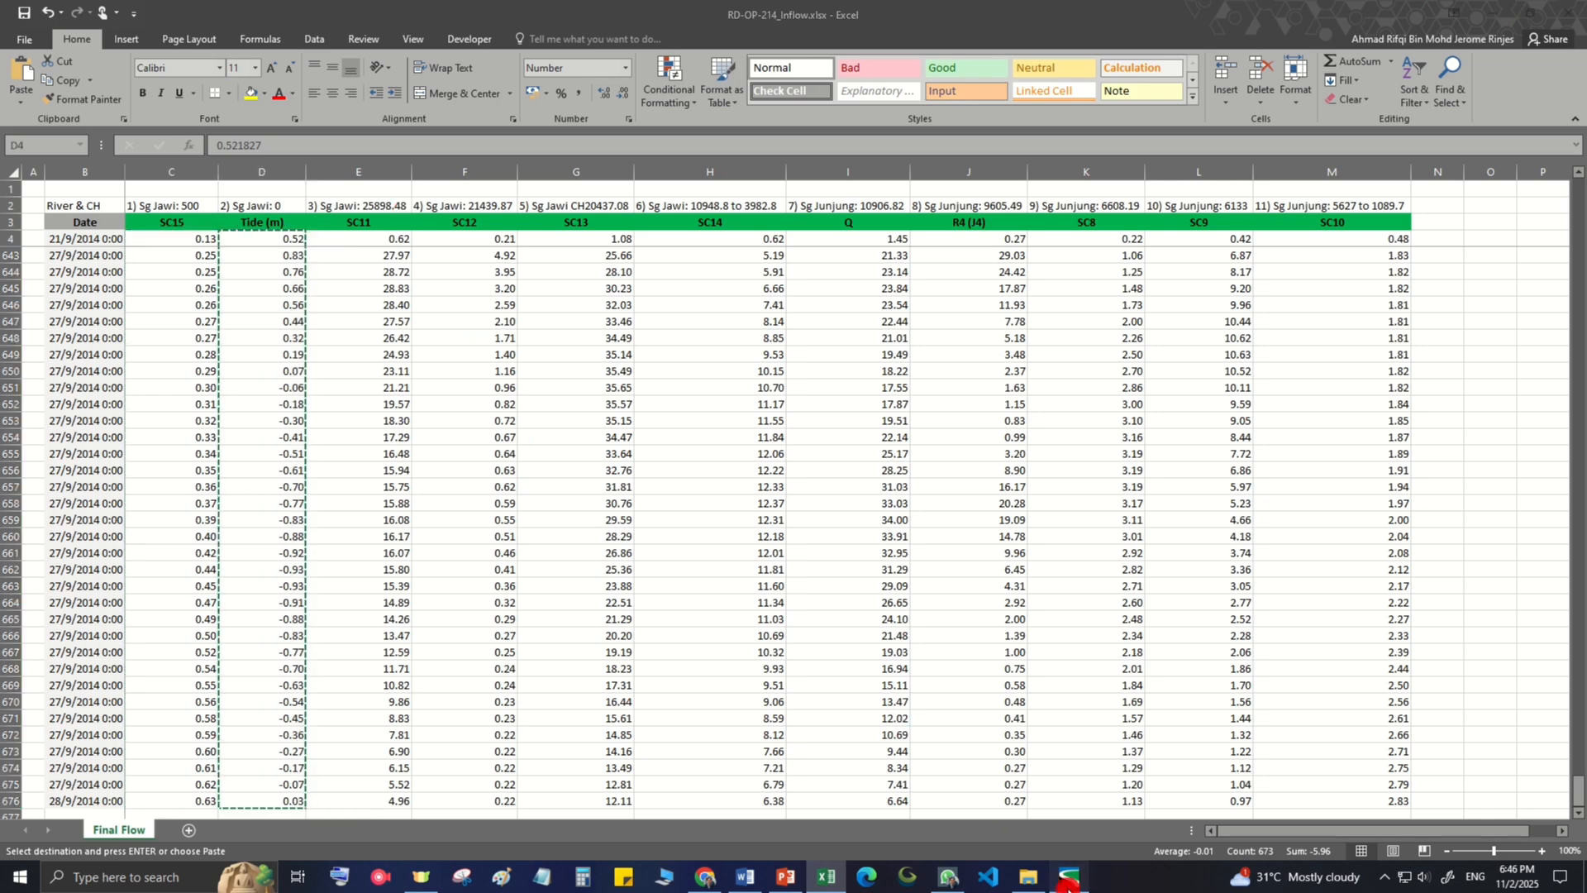
left_click(699, 373)
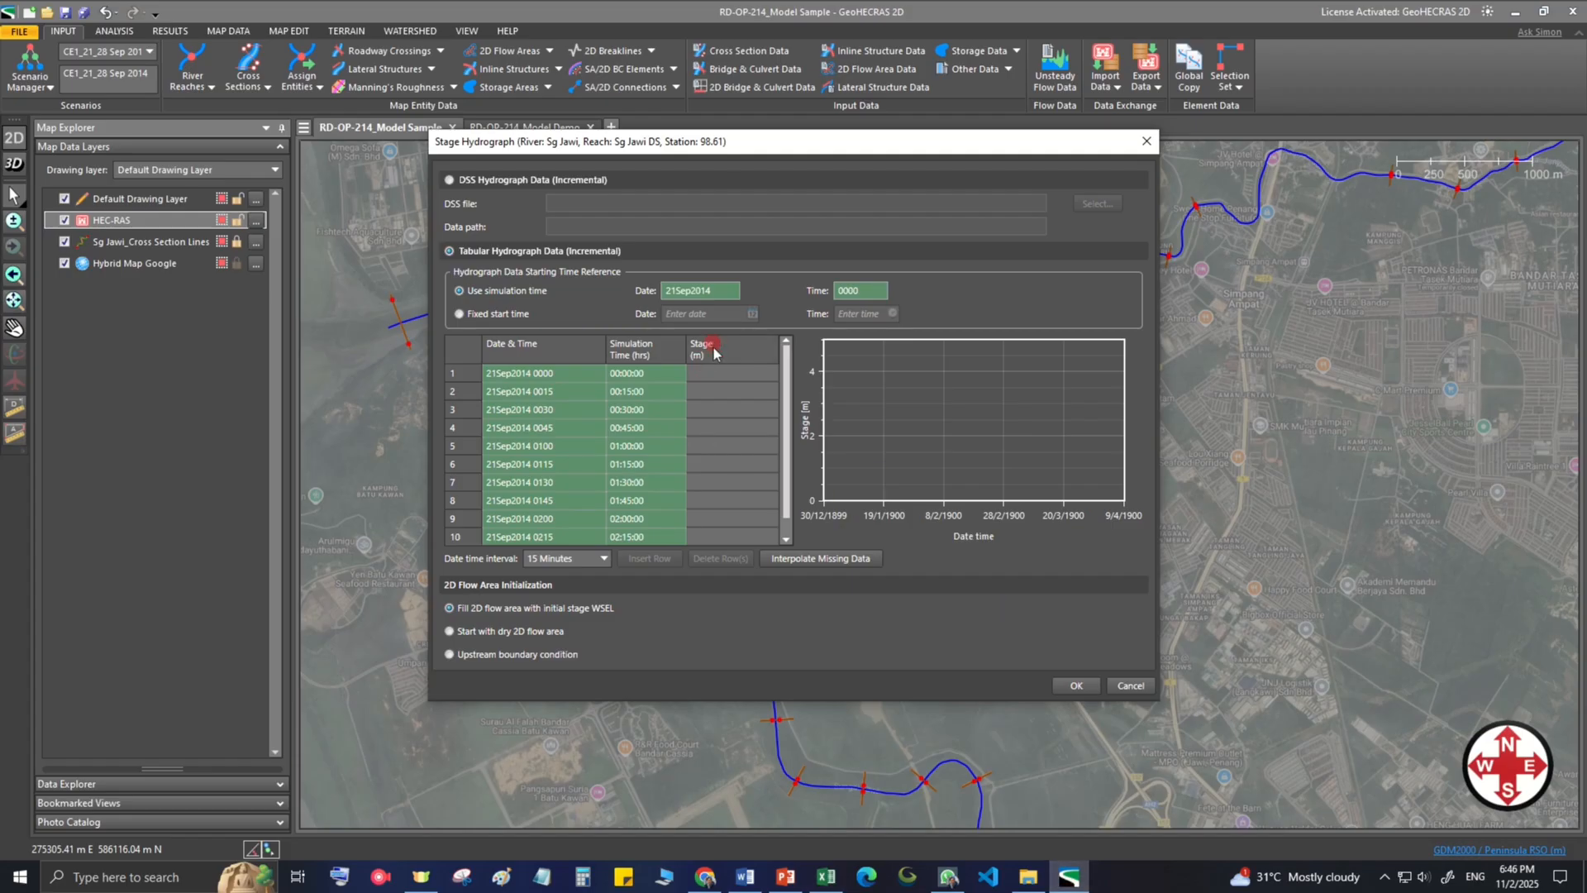
key("ctrl+v")
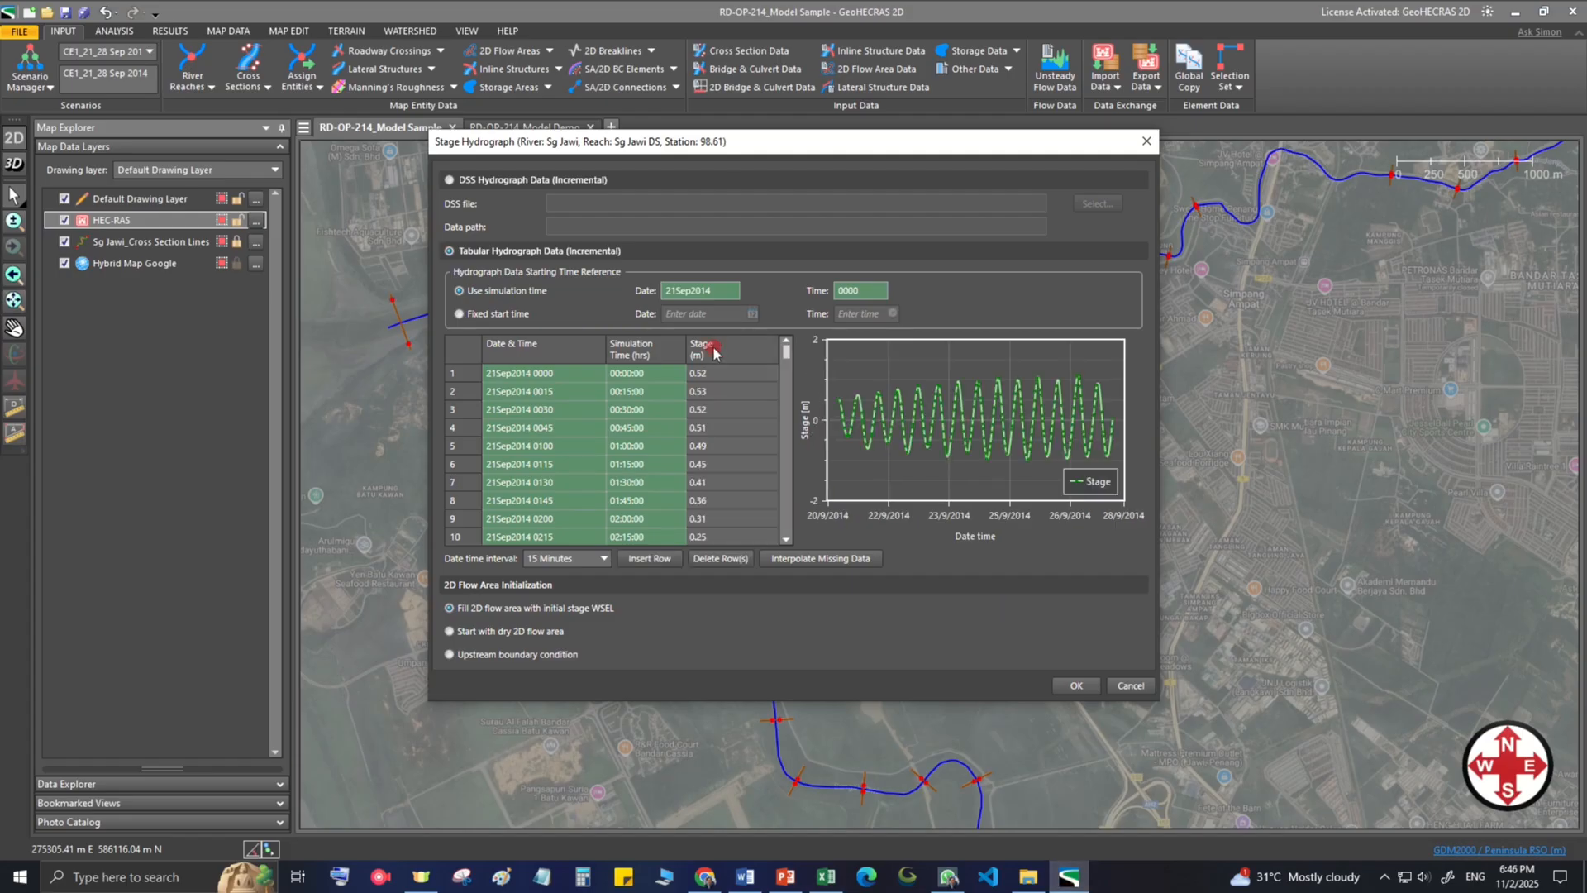
left_click(1073, 686)
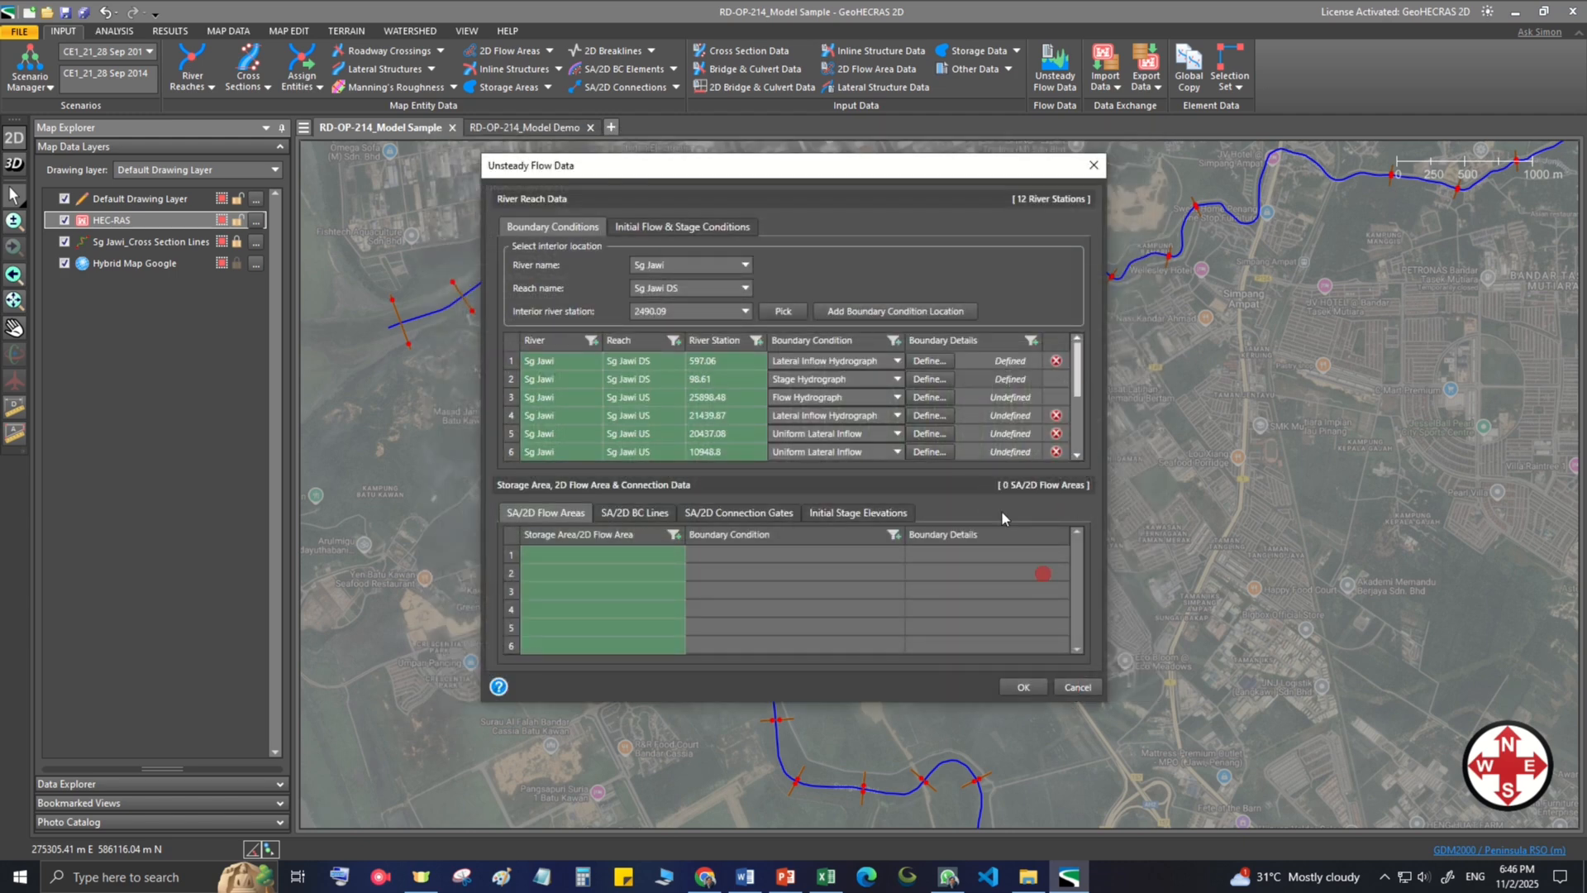
Step: Define the flow hydrograph at Sg Jawi US station 25898.48 with the full SC11 series from the Excel inflow workbook and accept the unsteady flow data
left_click(929, 398)
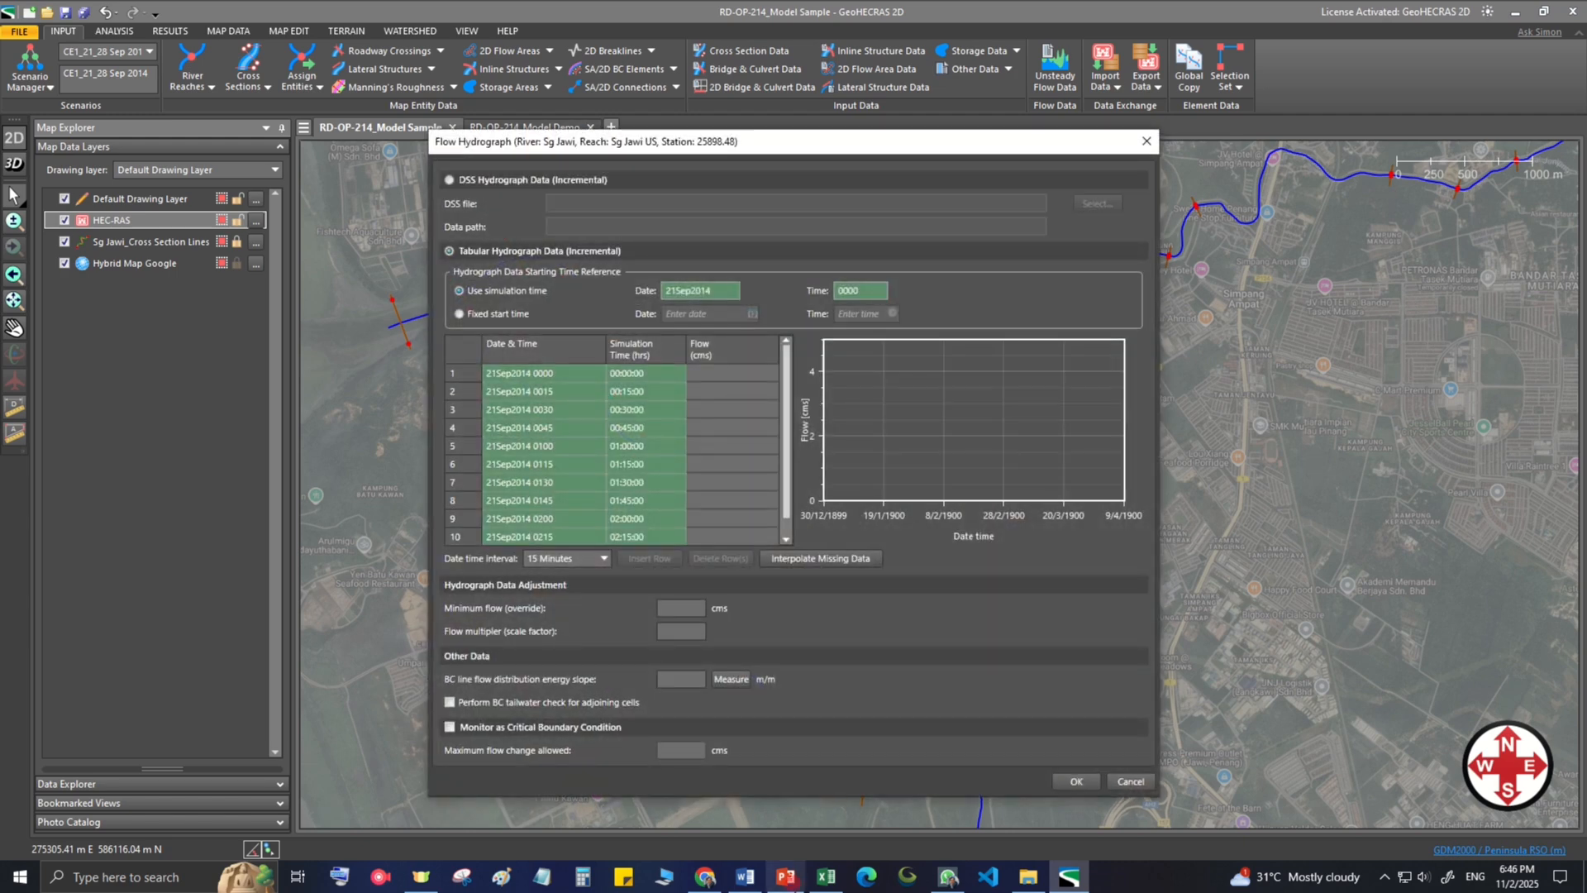
left_click(818, 880)
left_click(344, 239)
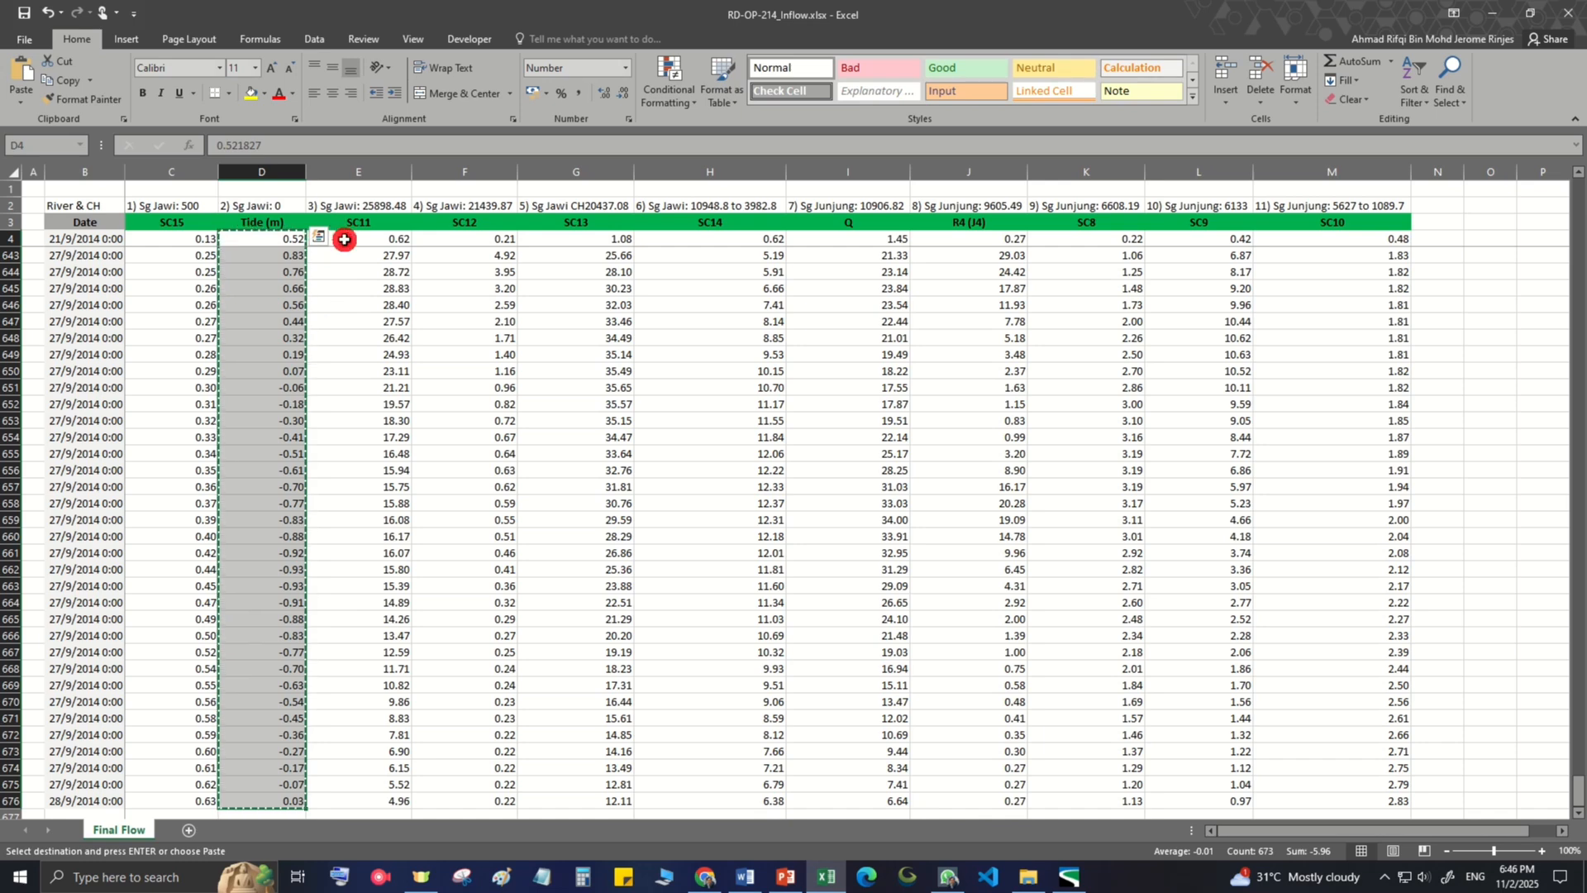
key("ctrl+shift+Down")
key("ctrl+c")
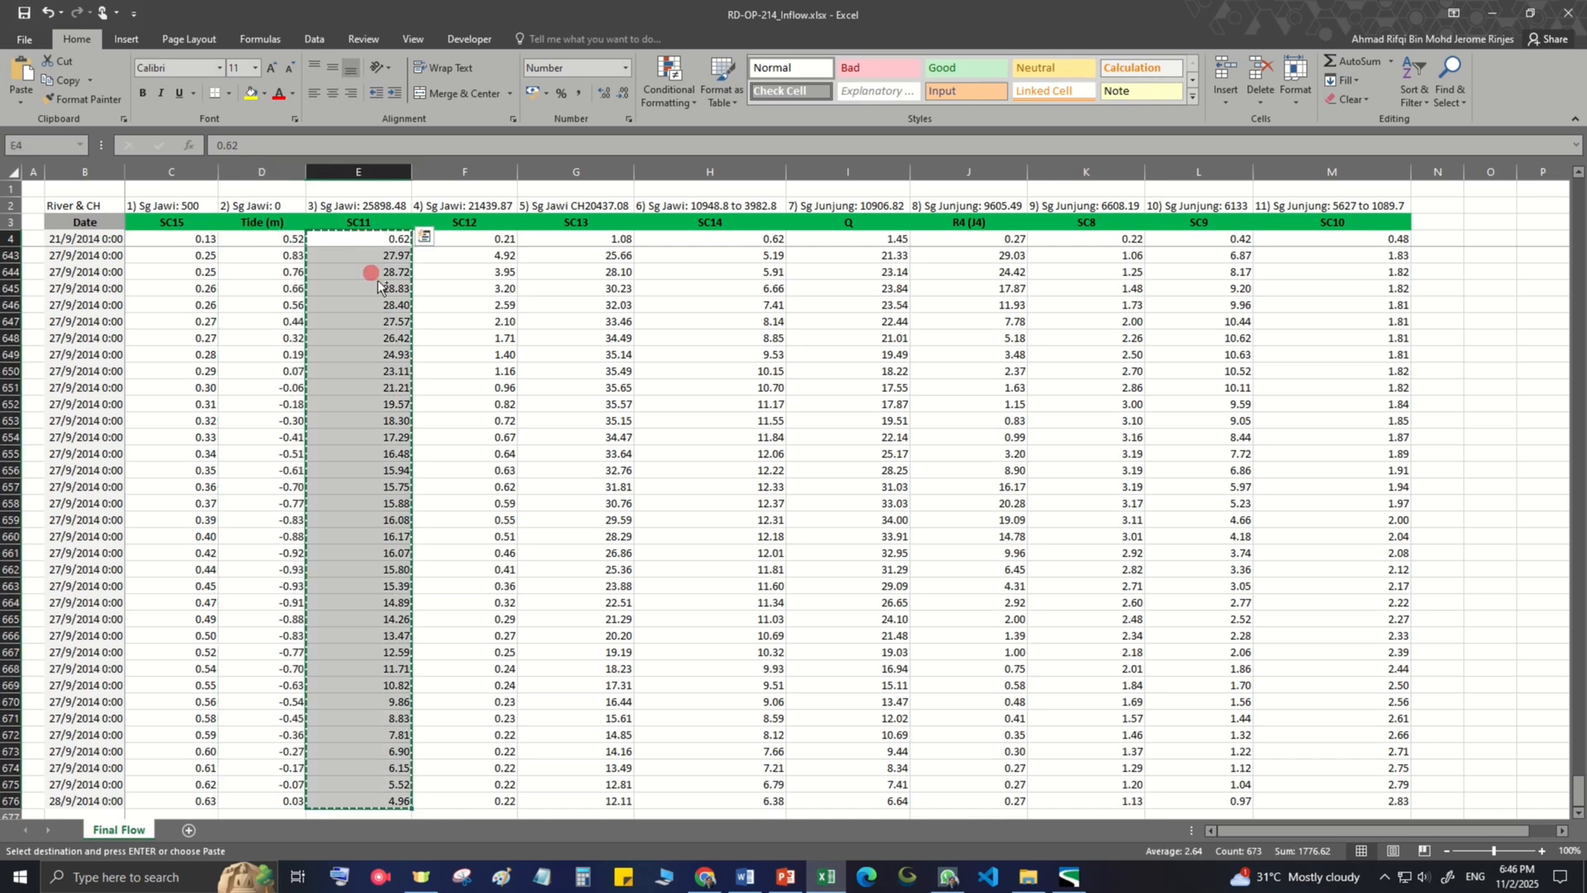
key("alt+Tab")
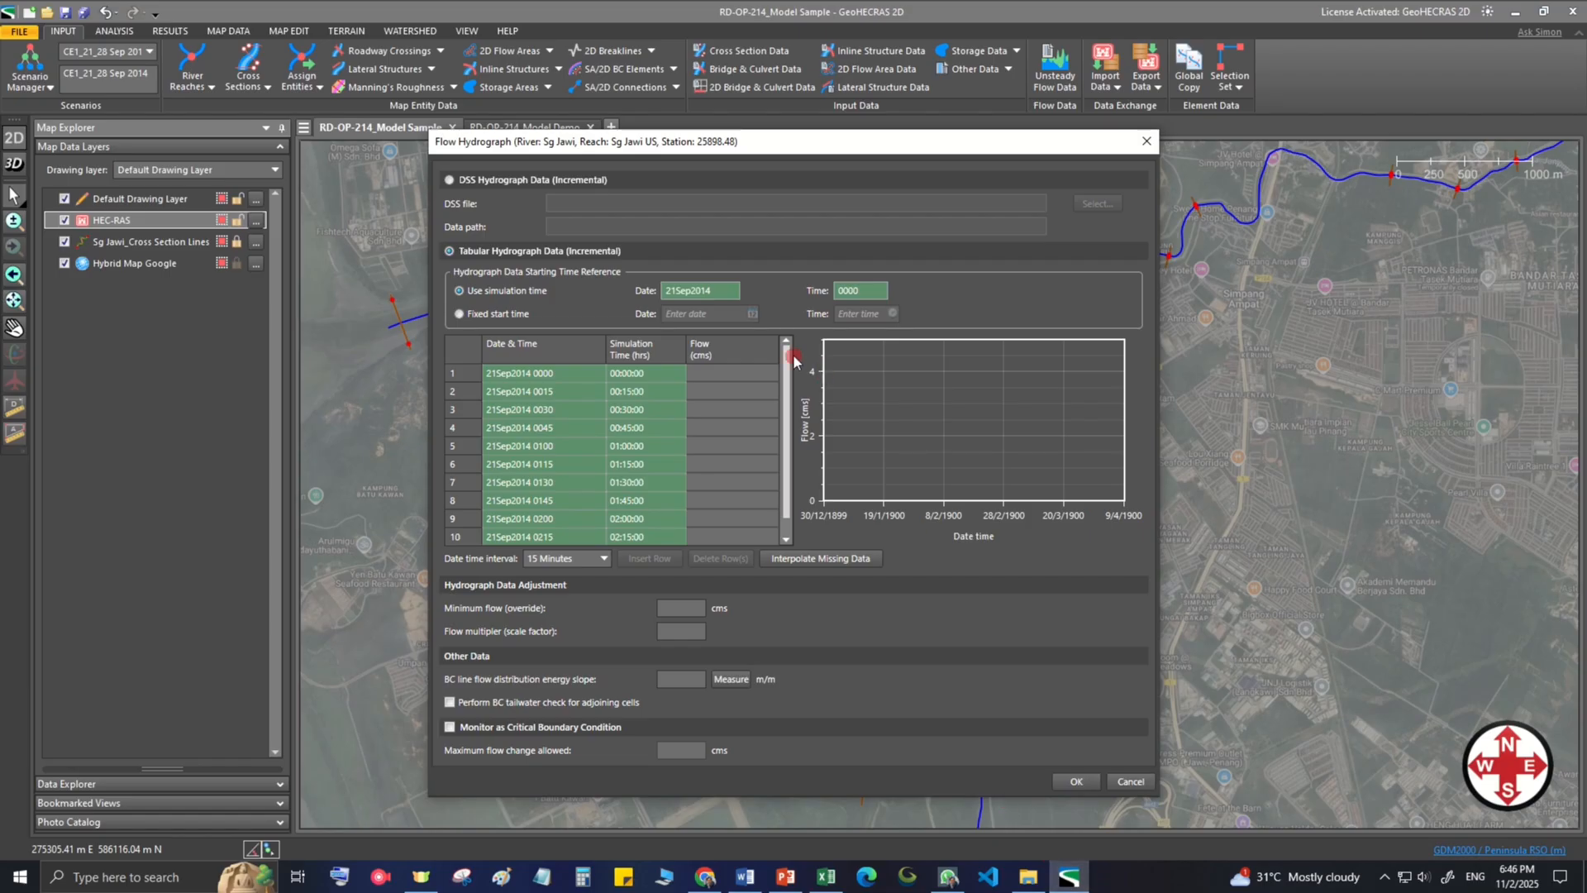
left_click(759, 347)
key("ctrl+v")
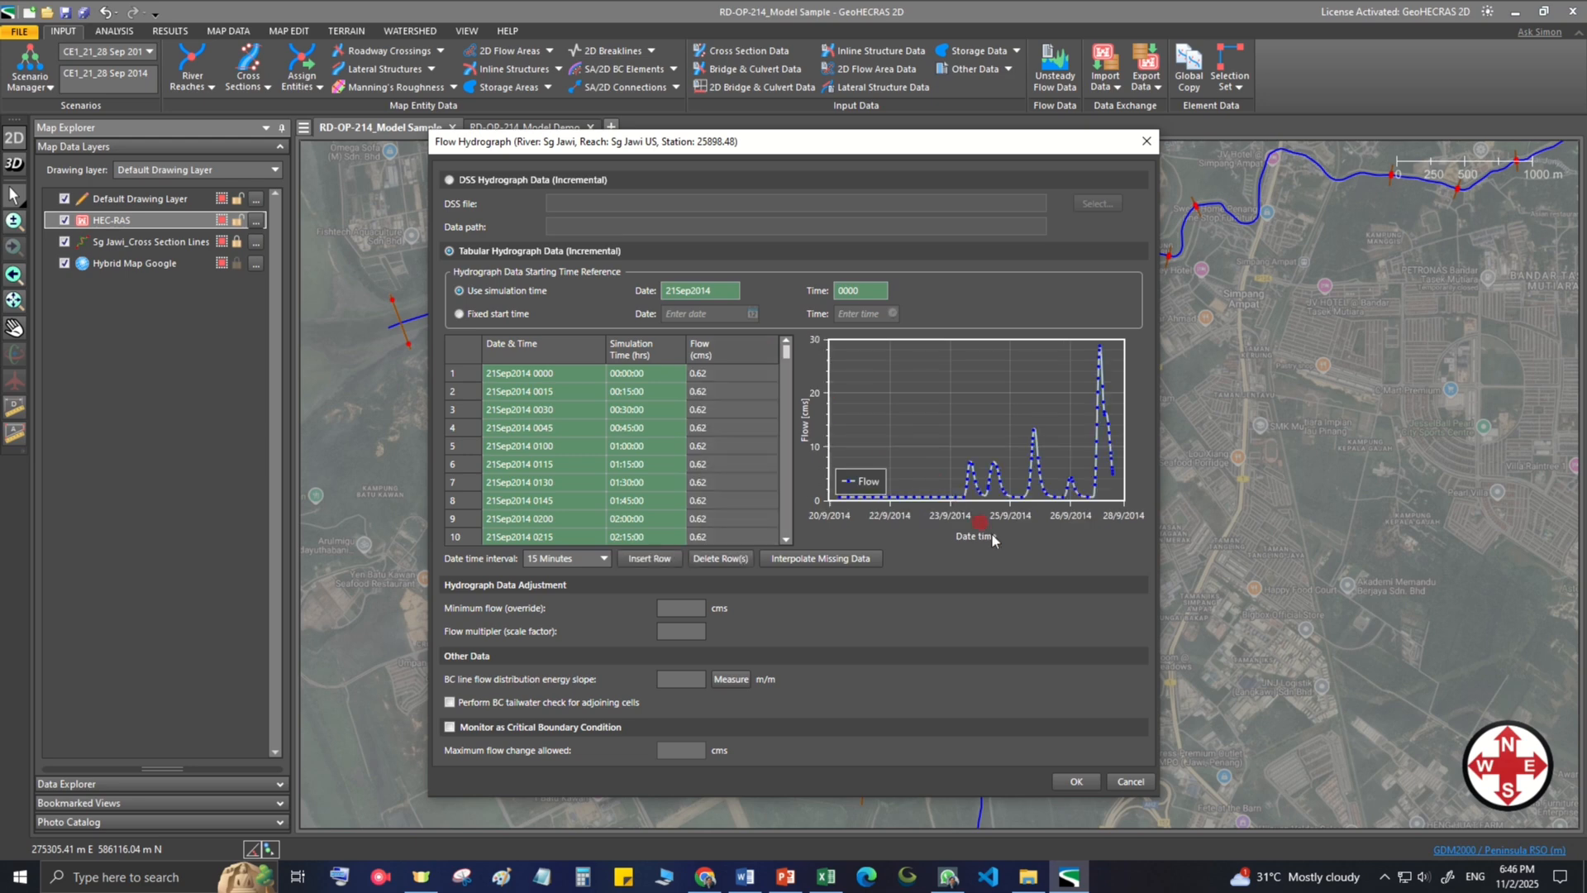
left_click(1073, 781)
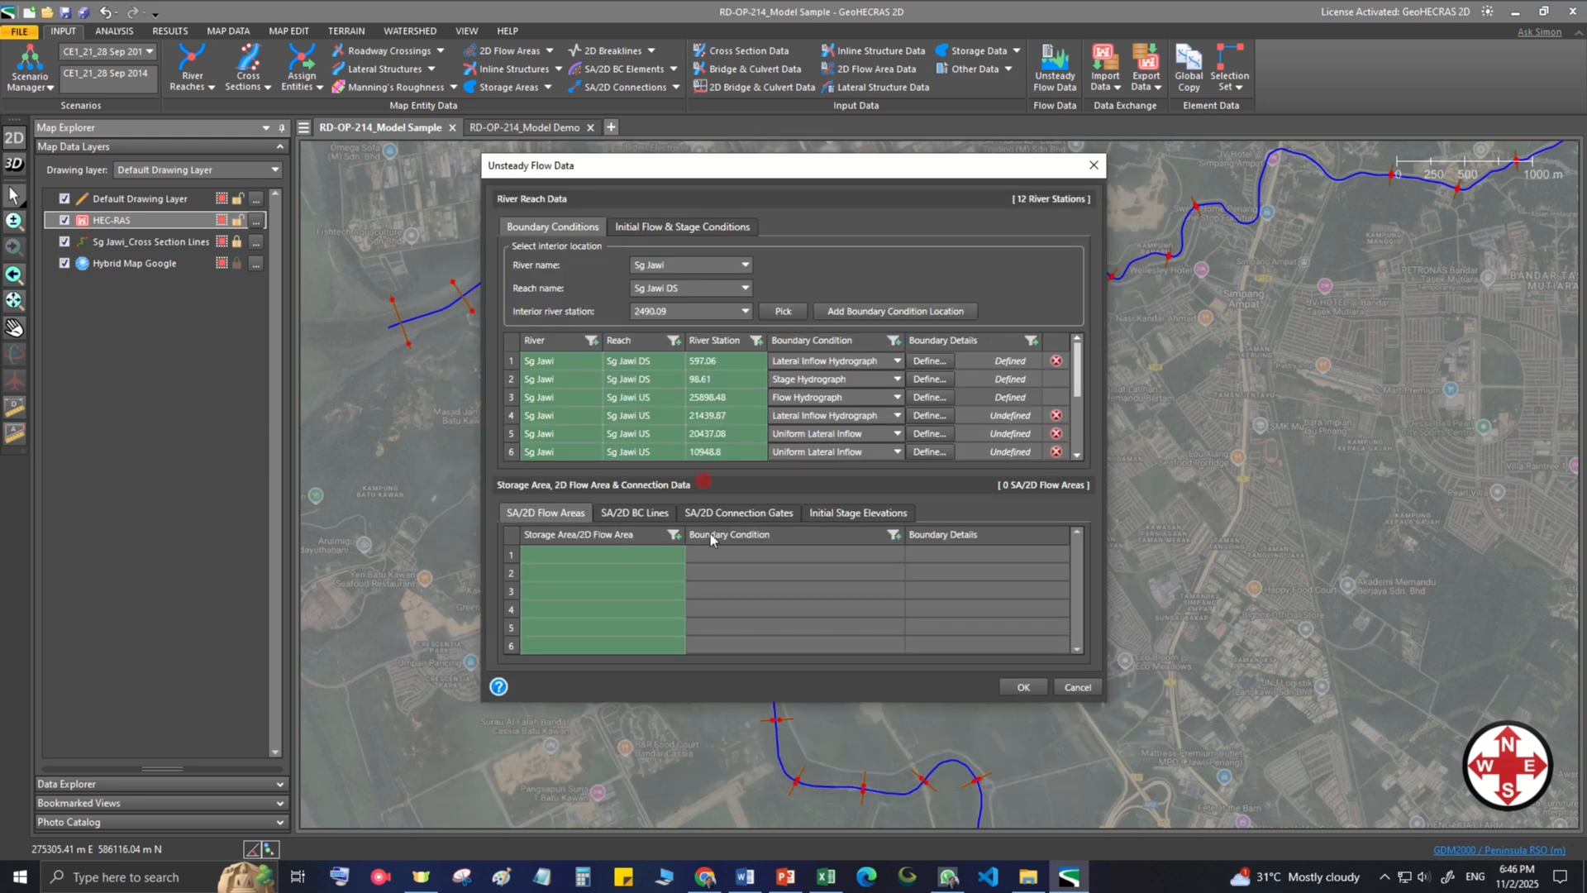
left_click(1024, 687)
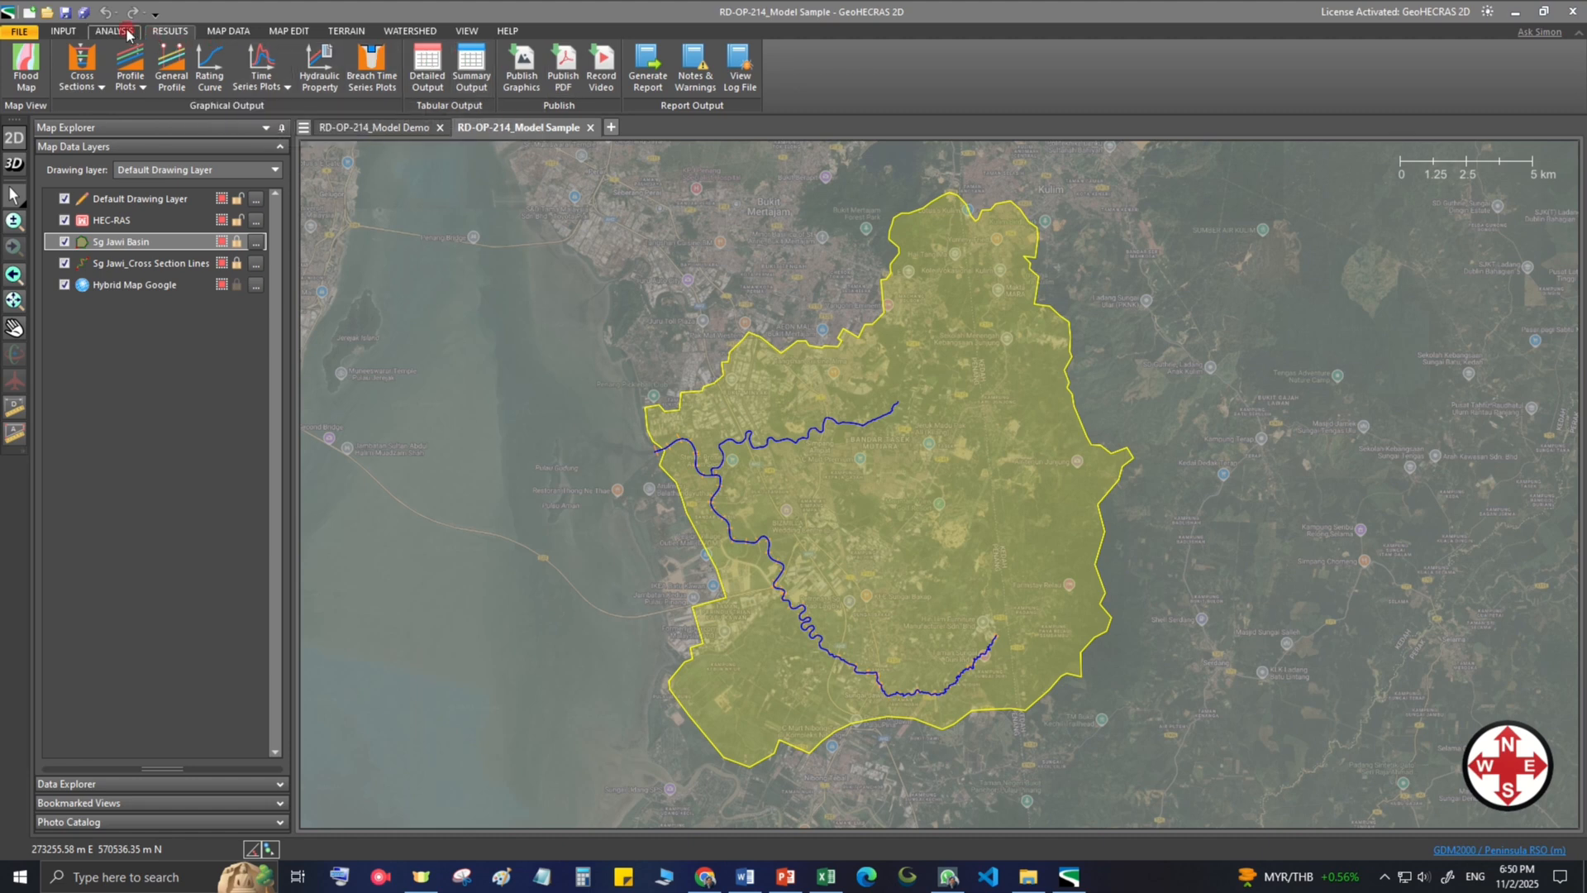
Step: Open the unsteady computation setup for the current scenario and review the simulation time window, computational time step and flow regime options
left_click(116, 31)
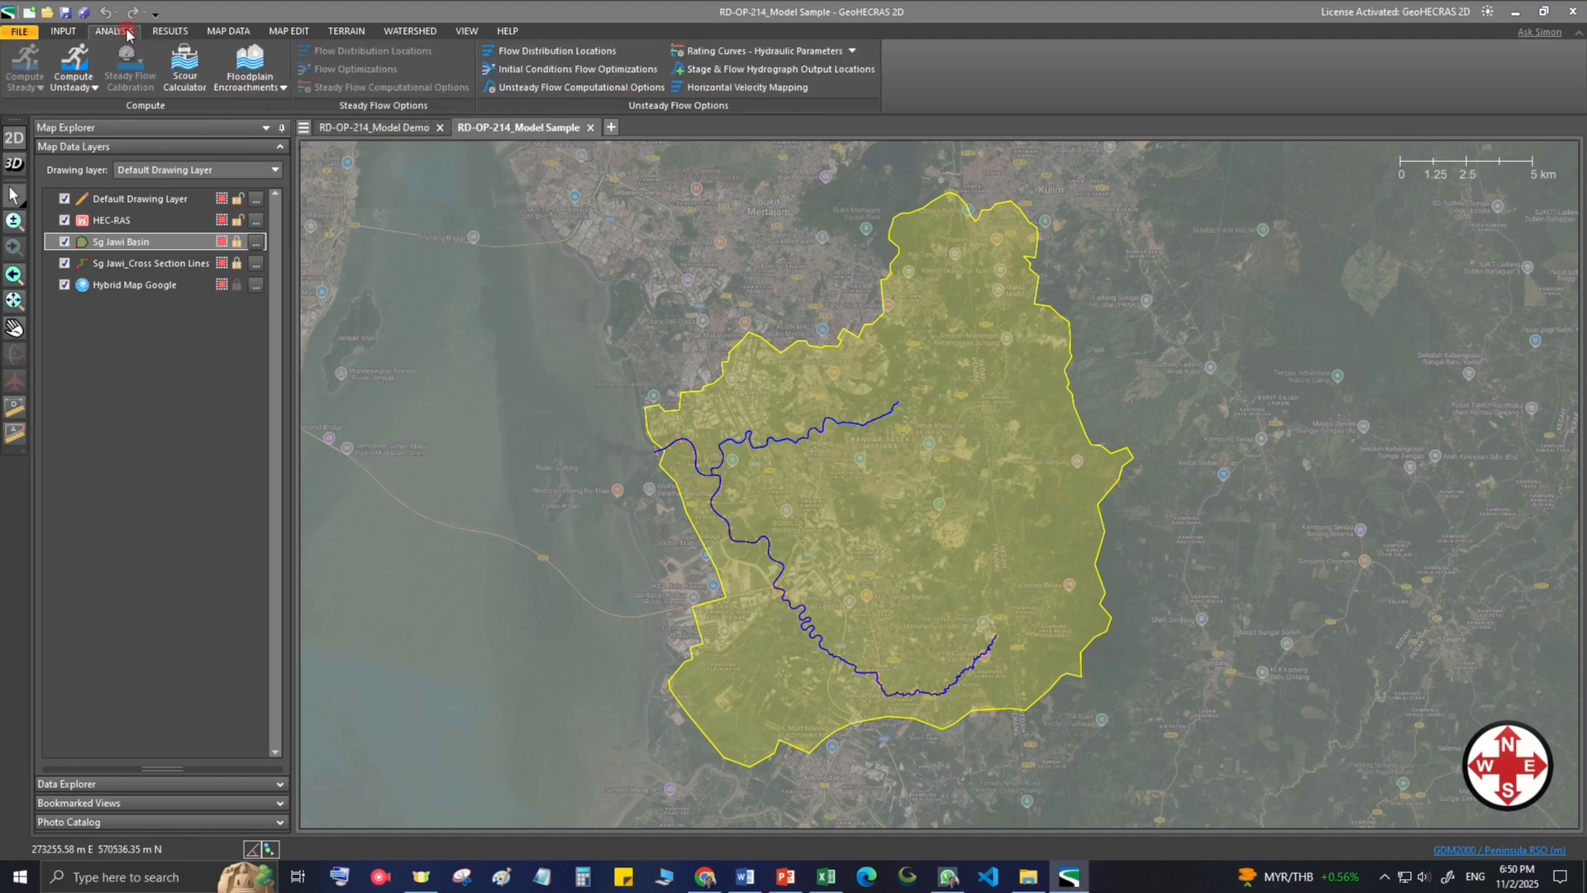
left_click(73, 87)
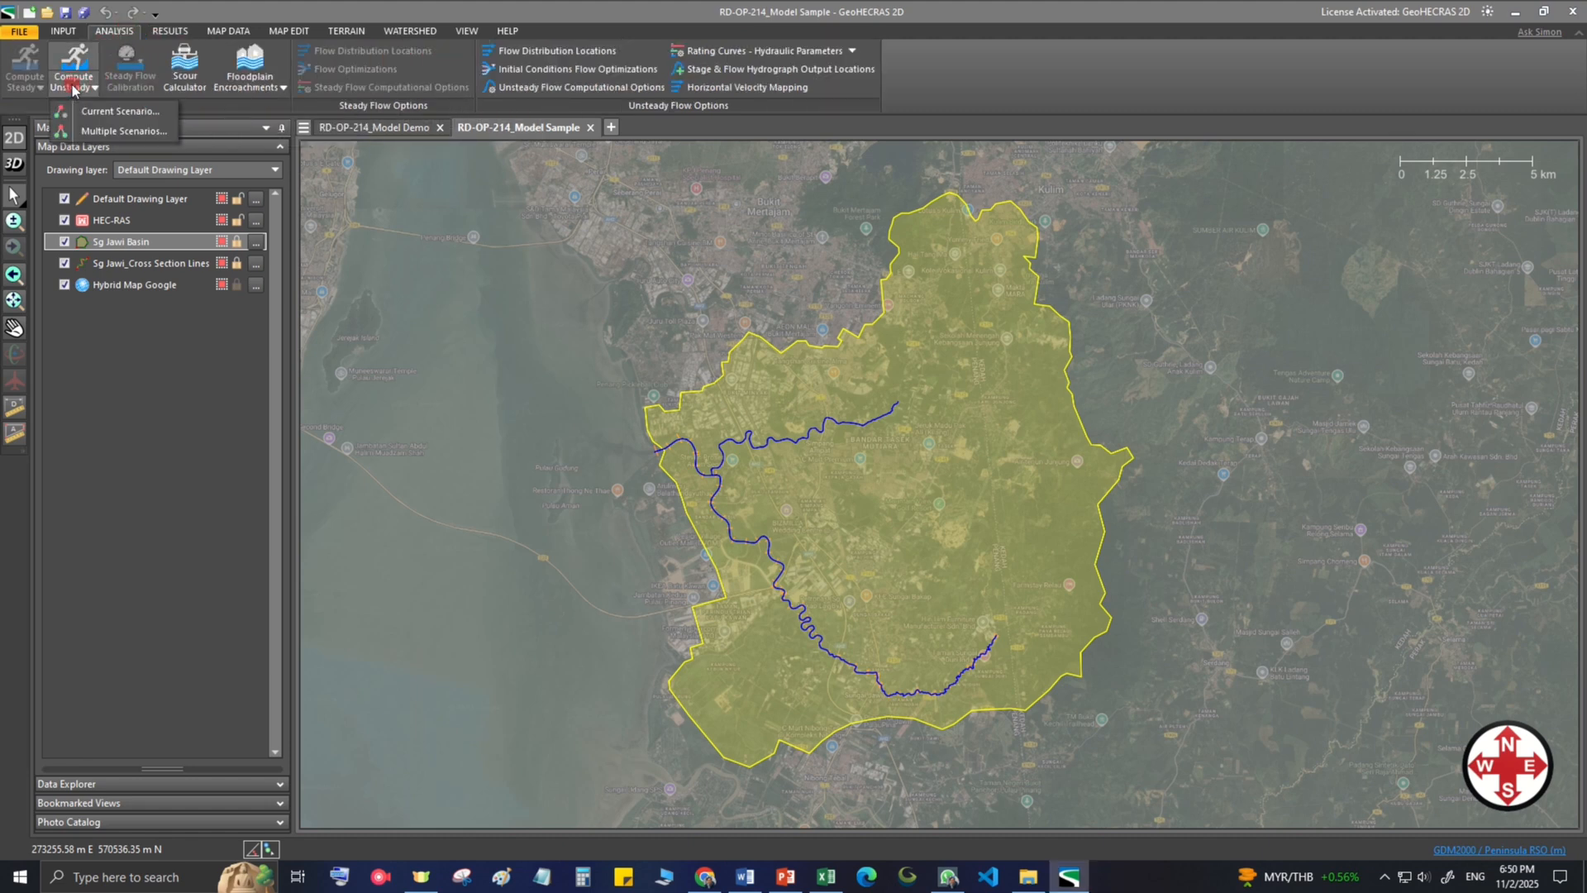
left_click(124, 111)
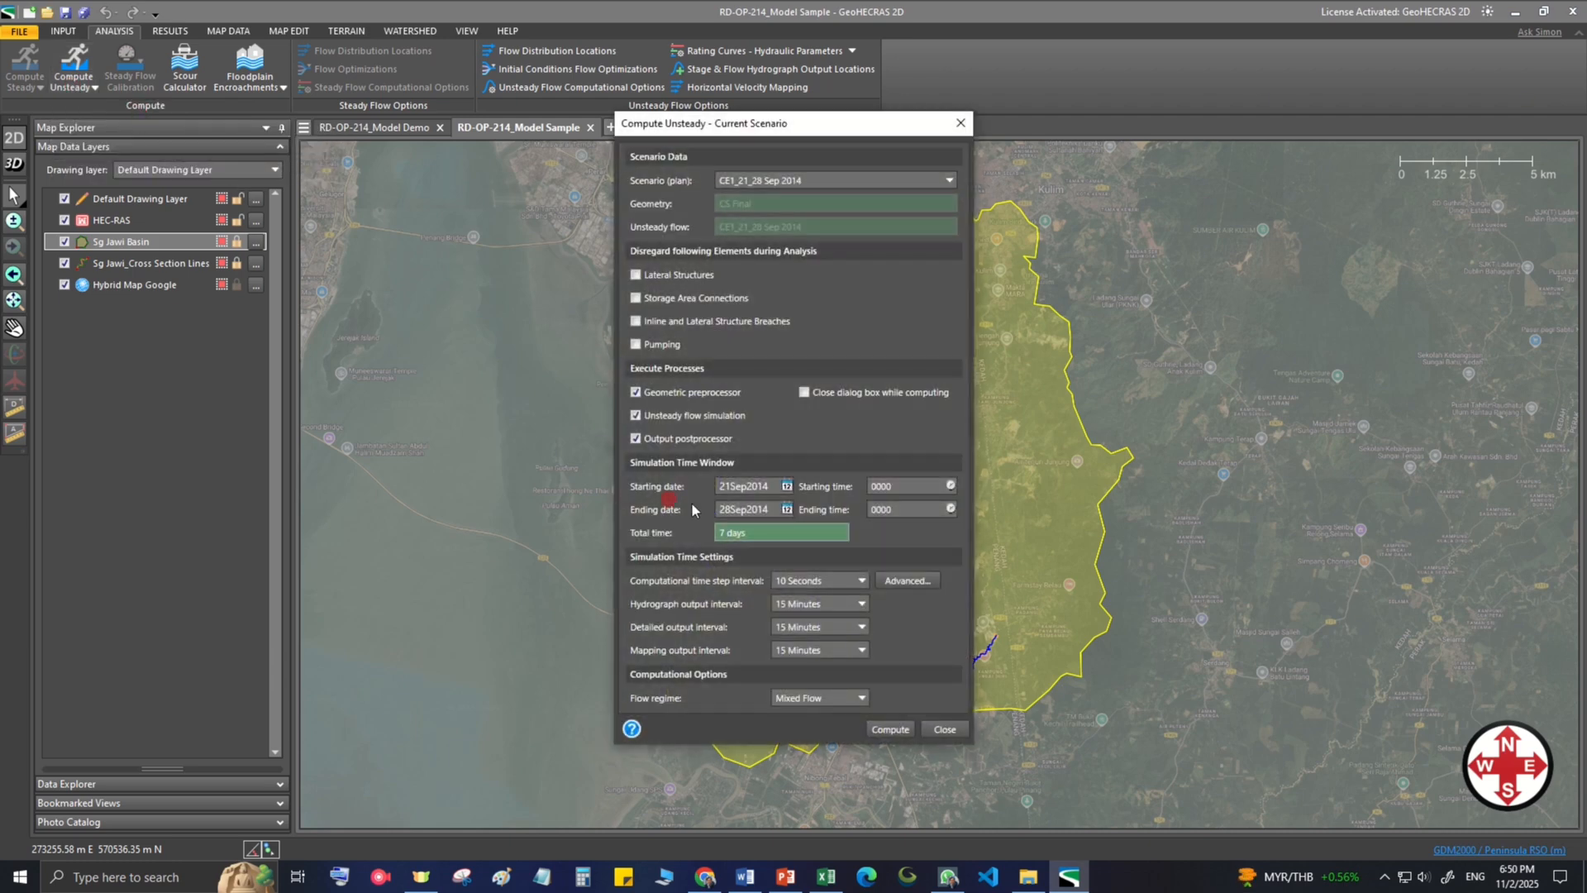
left_click(785, 488)
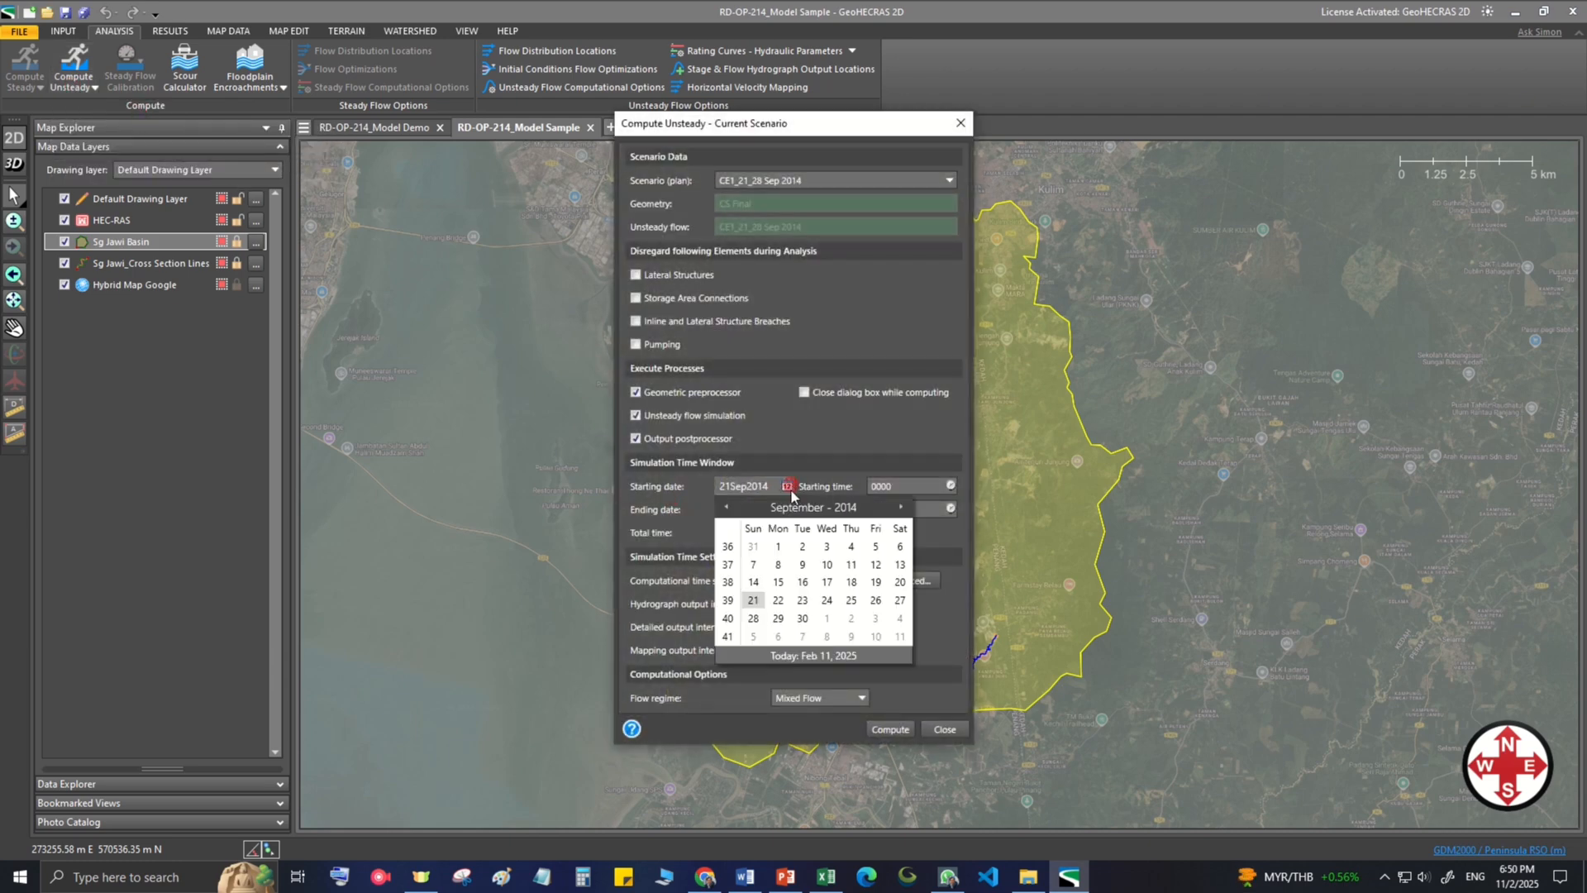
left_click(951, 486)
left_click(884, 526)
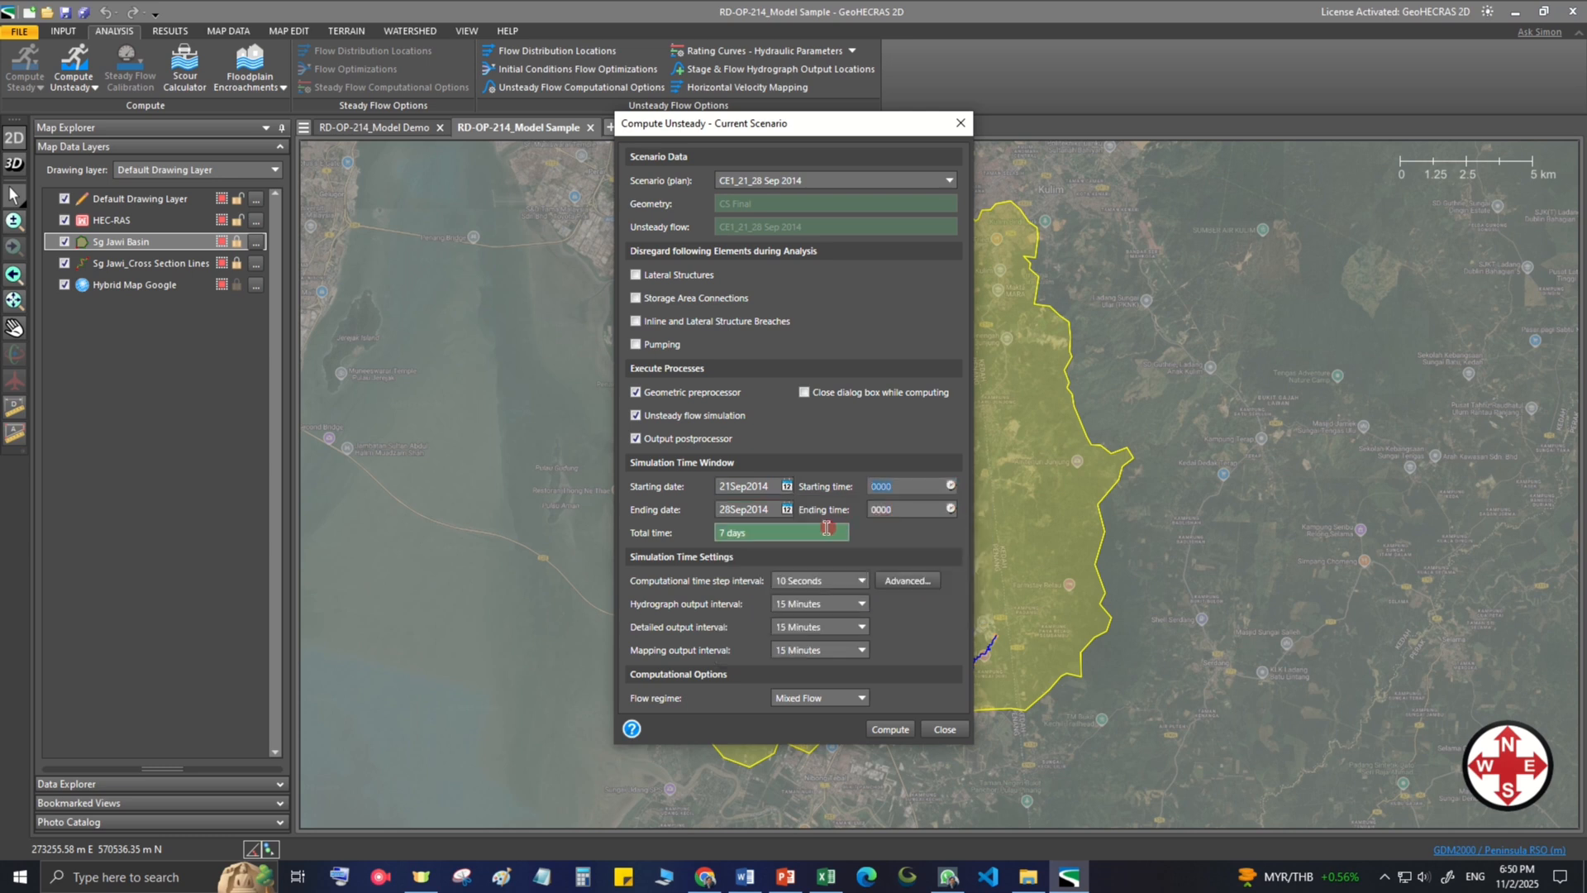
left_click(851, 581)
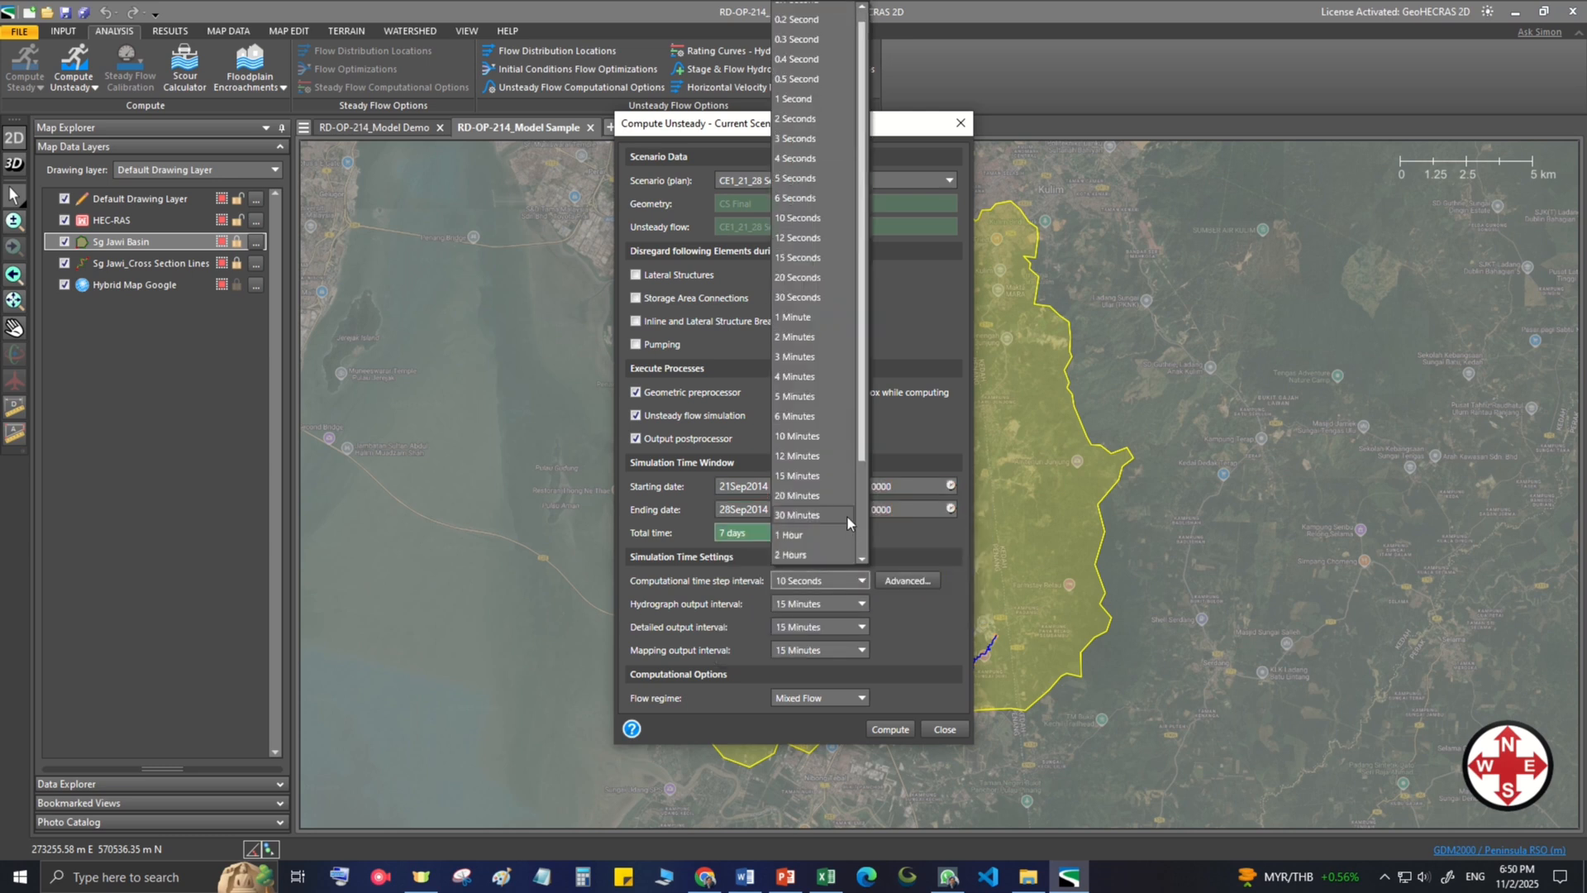
left_click(920, 648)
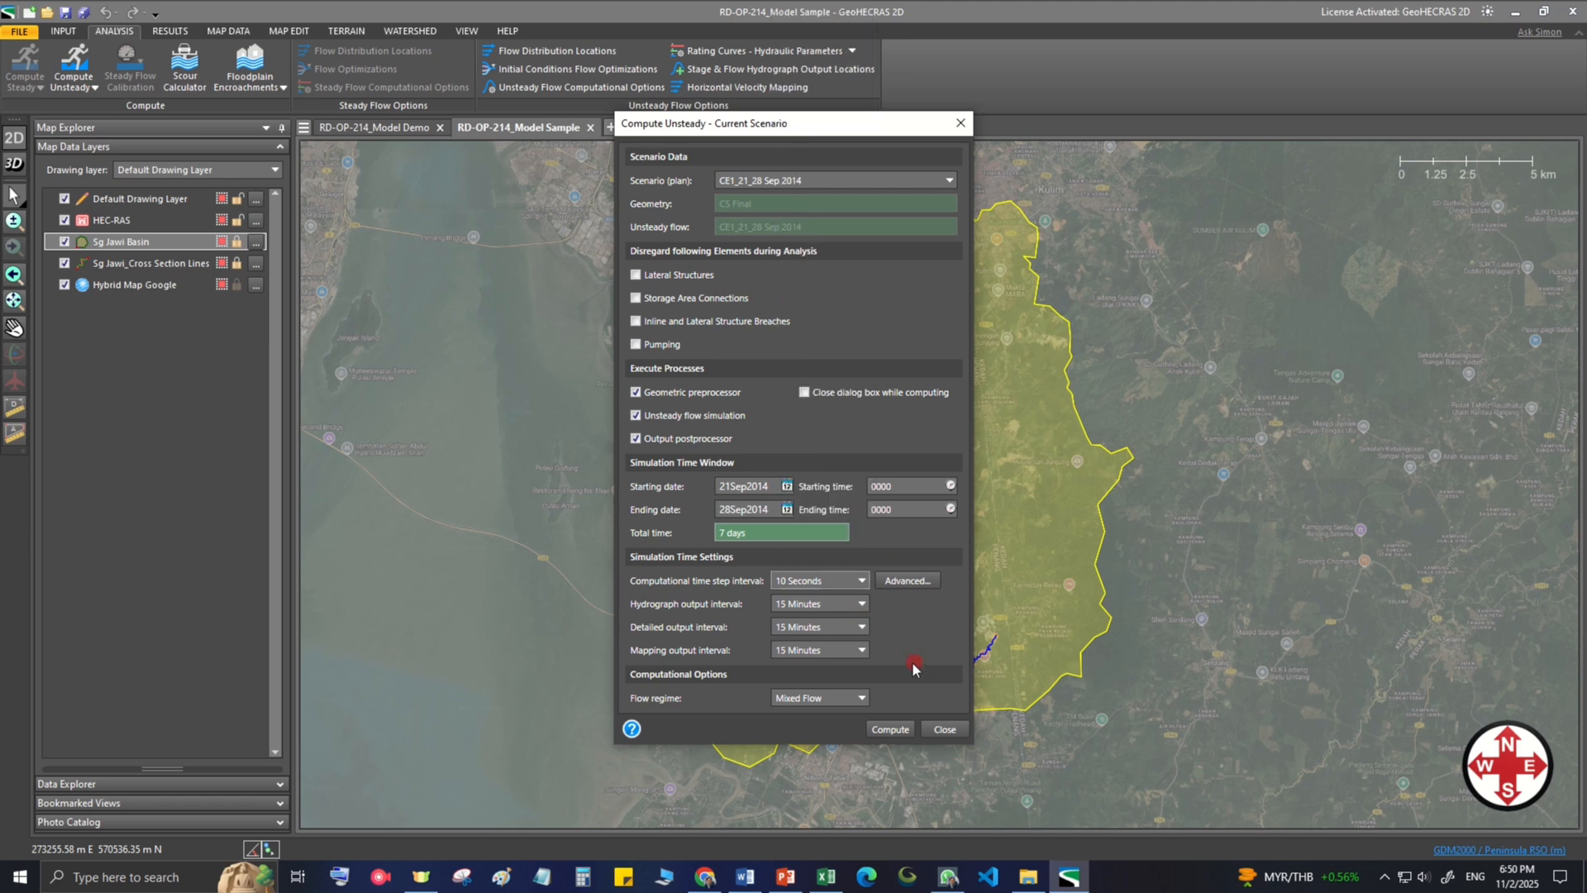
left_click(874, 697)
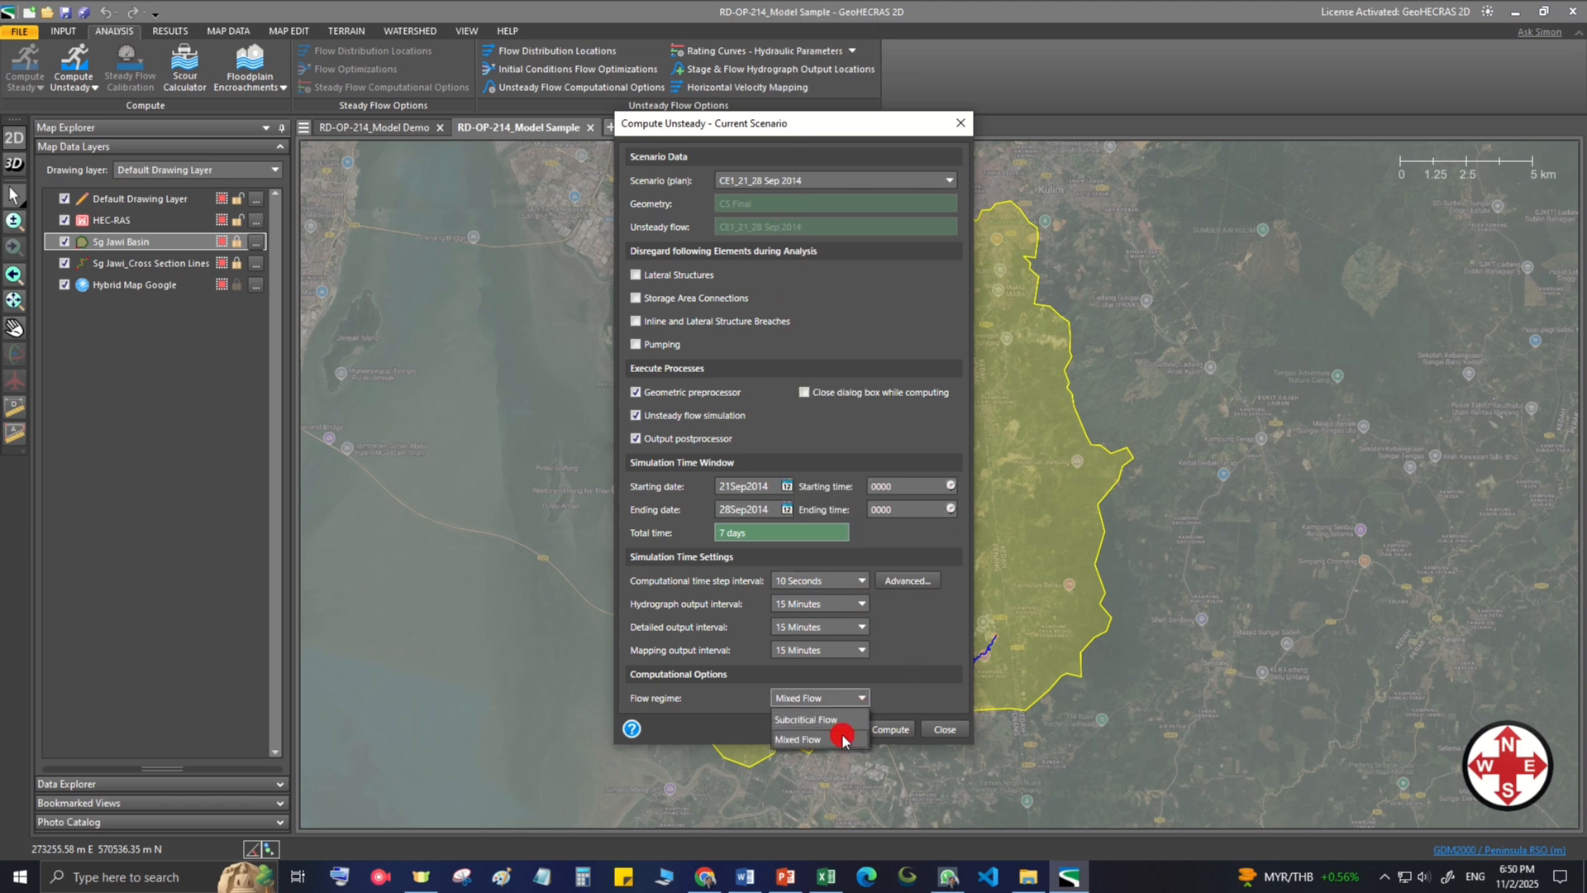
left_click(891, 700)
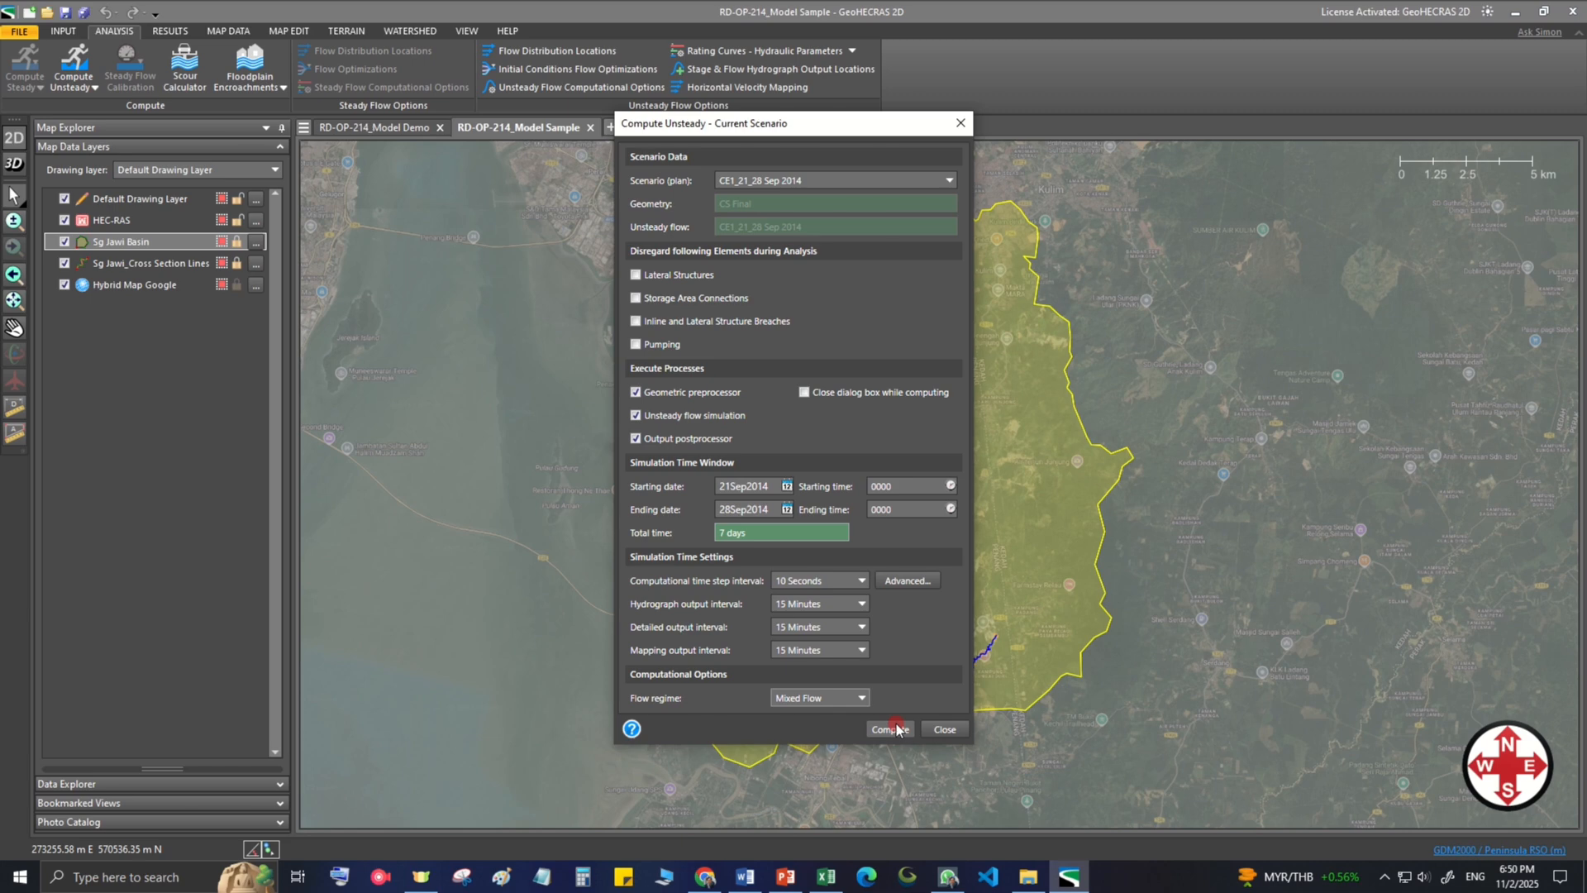
Step: Run the unsteady flow computation for scenario CE1_21_28 Sep 2014 and close the computation windows when it finishes
left_click(891, 729)
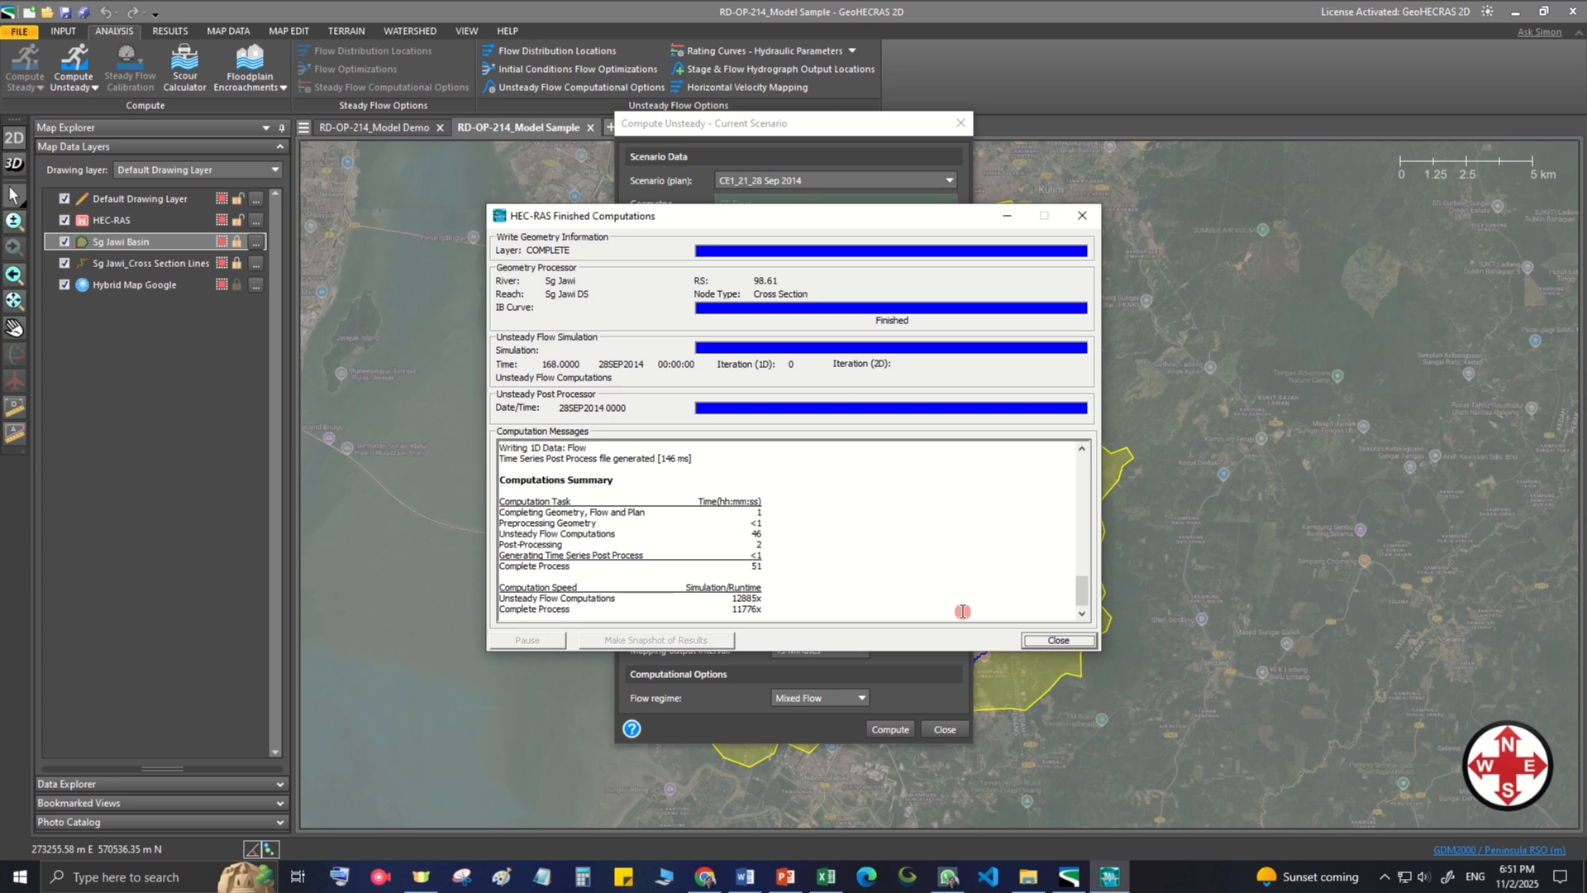
left_click(1062, 640)
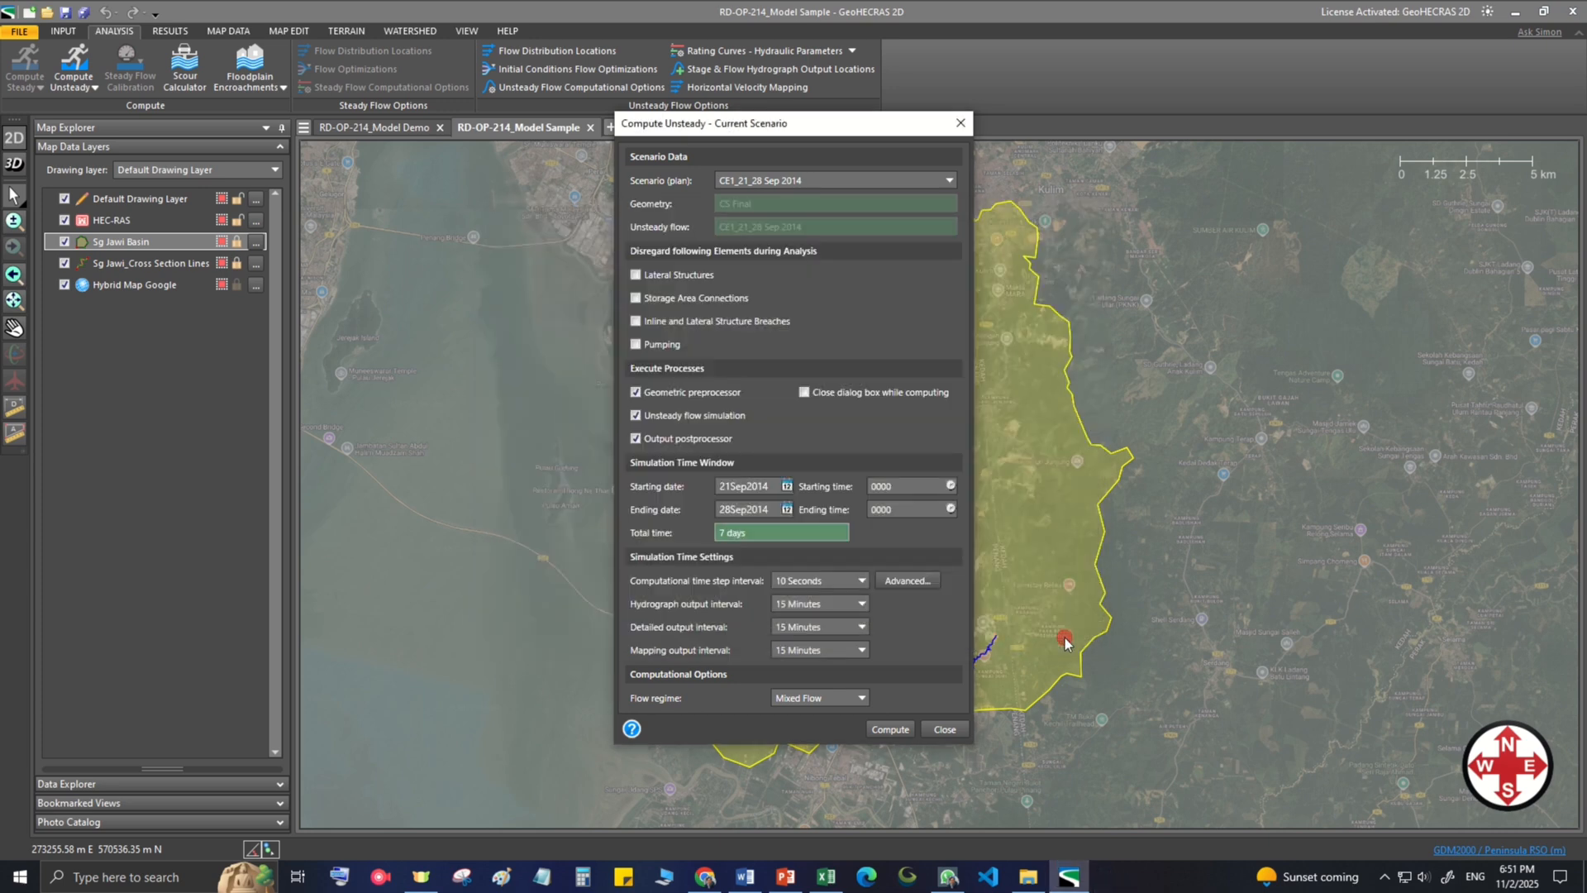
left_click(946, 729)
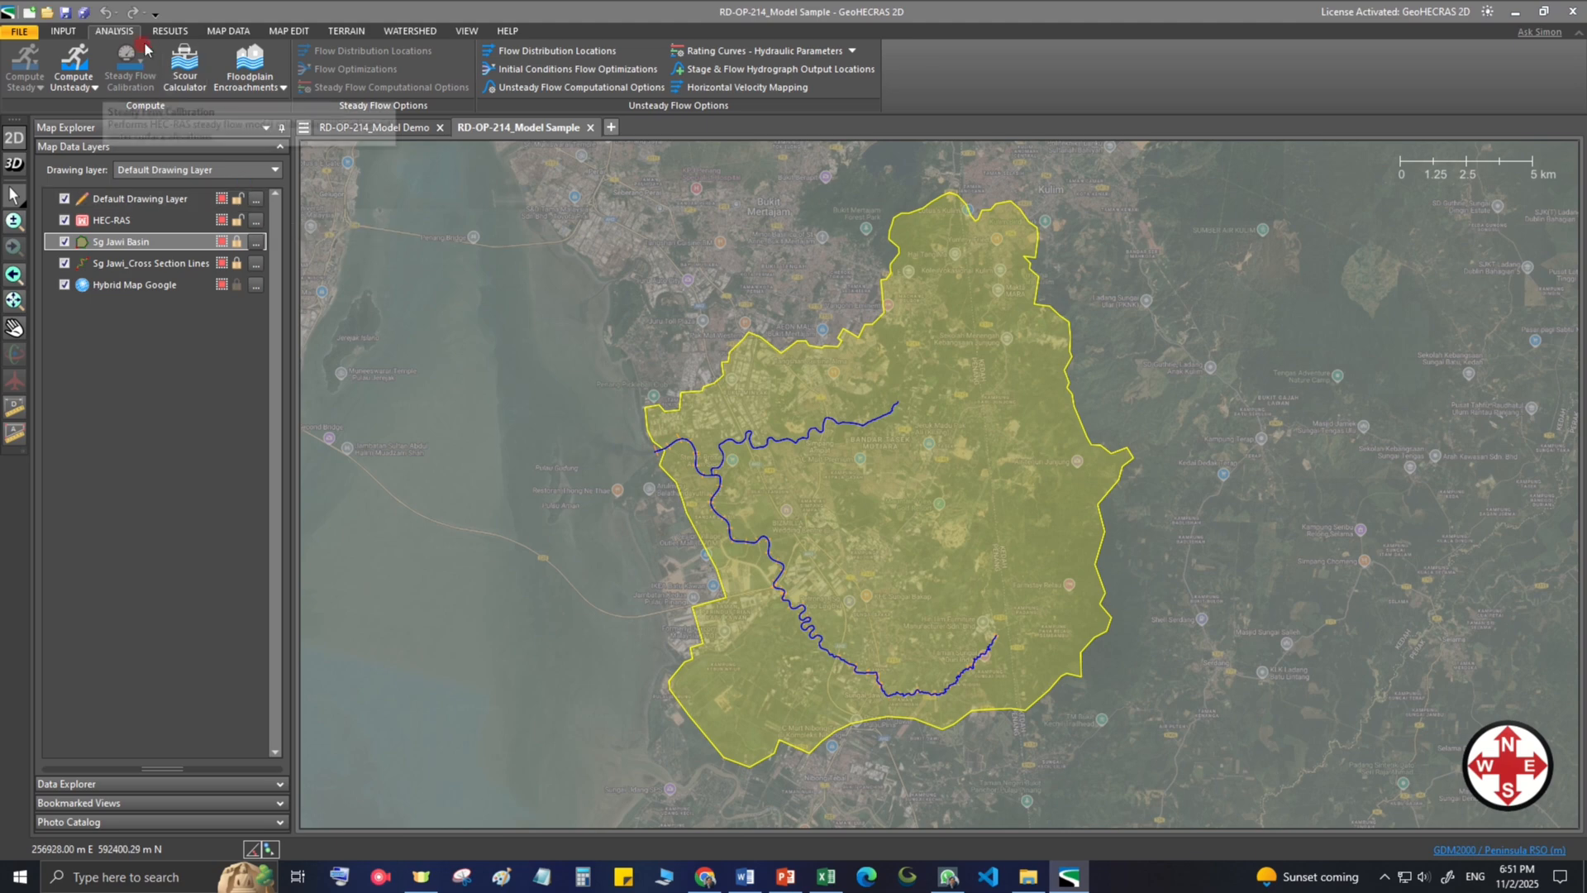
Step: Examine the maximum water surface in the profile plot of the Sg Jawi DS reach and the reach after it
left_click(168, 31)
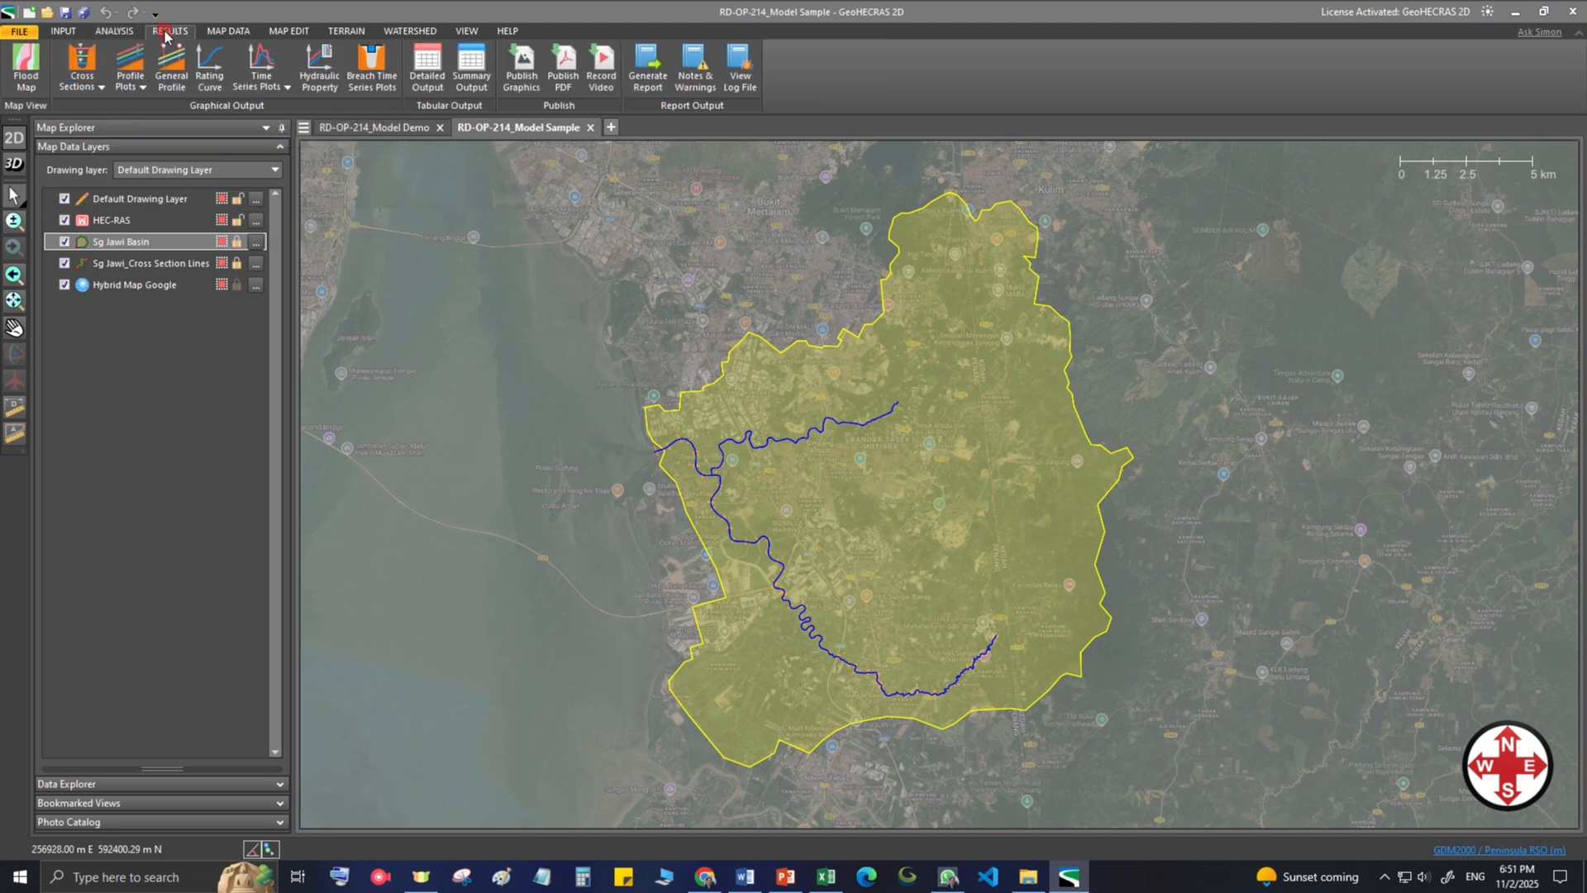
left_click(144, 71)
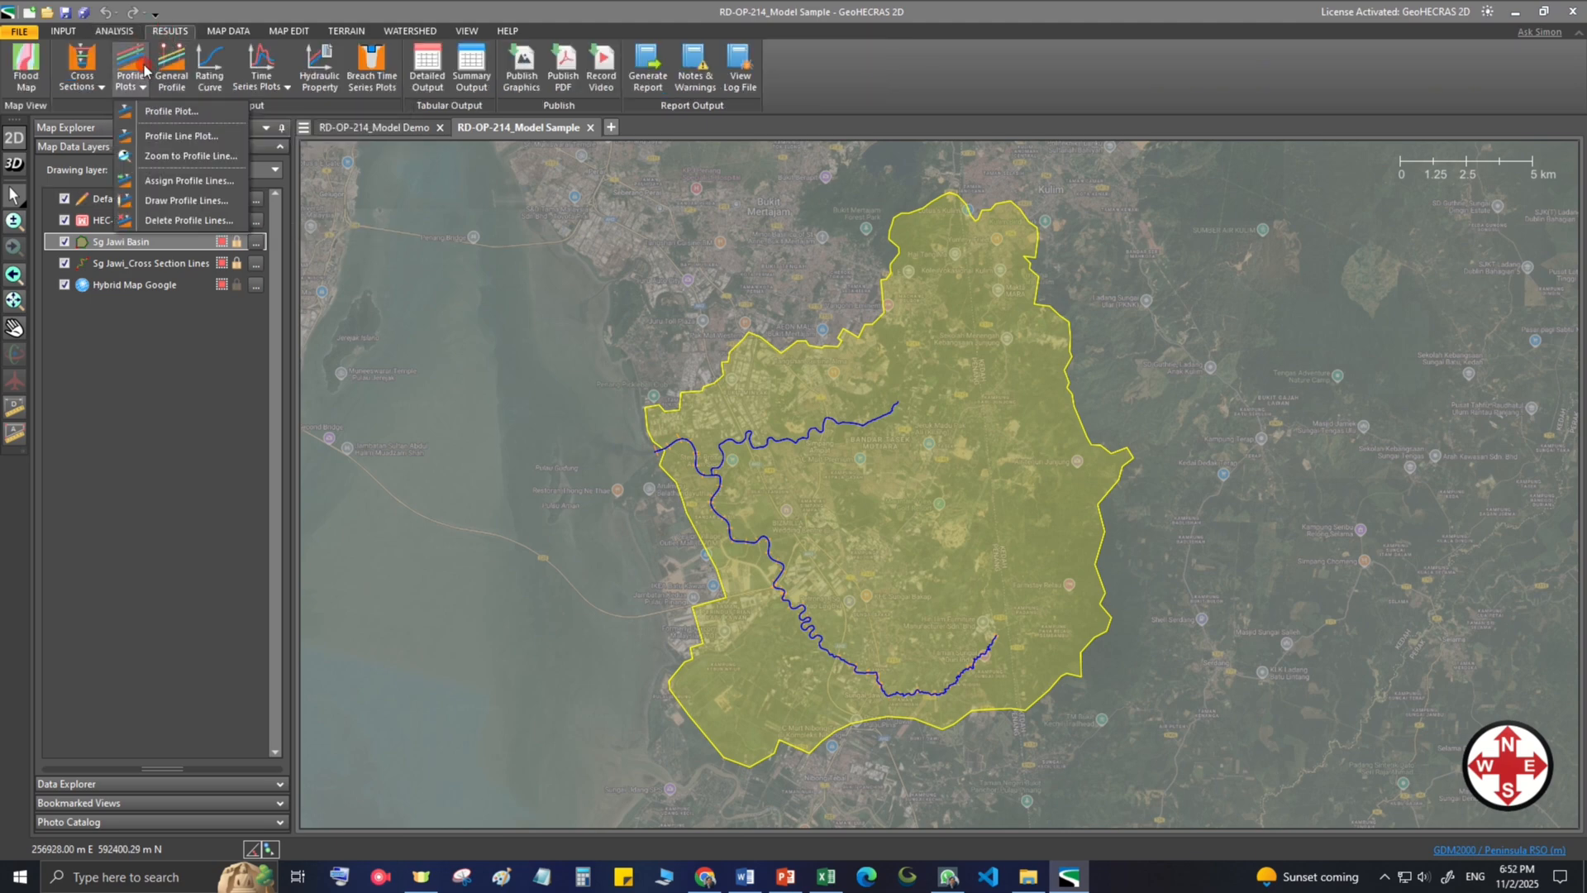
left_click(144, 111)
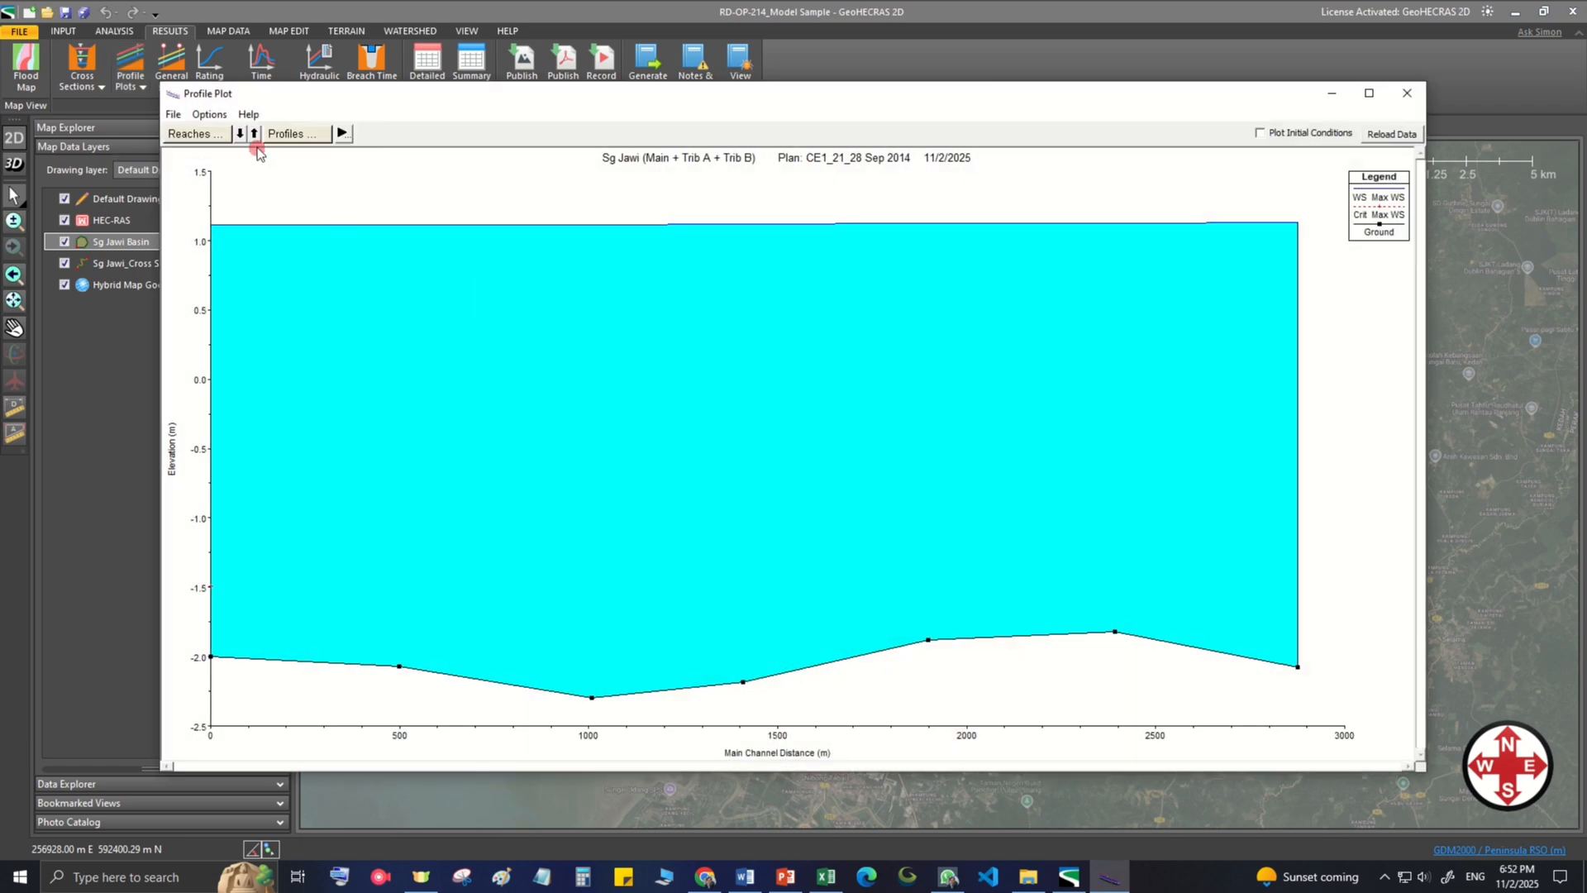
left_click(242, 135)
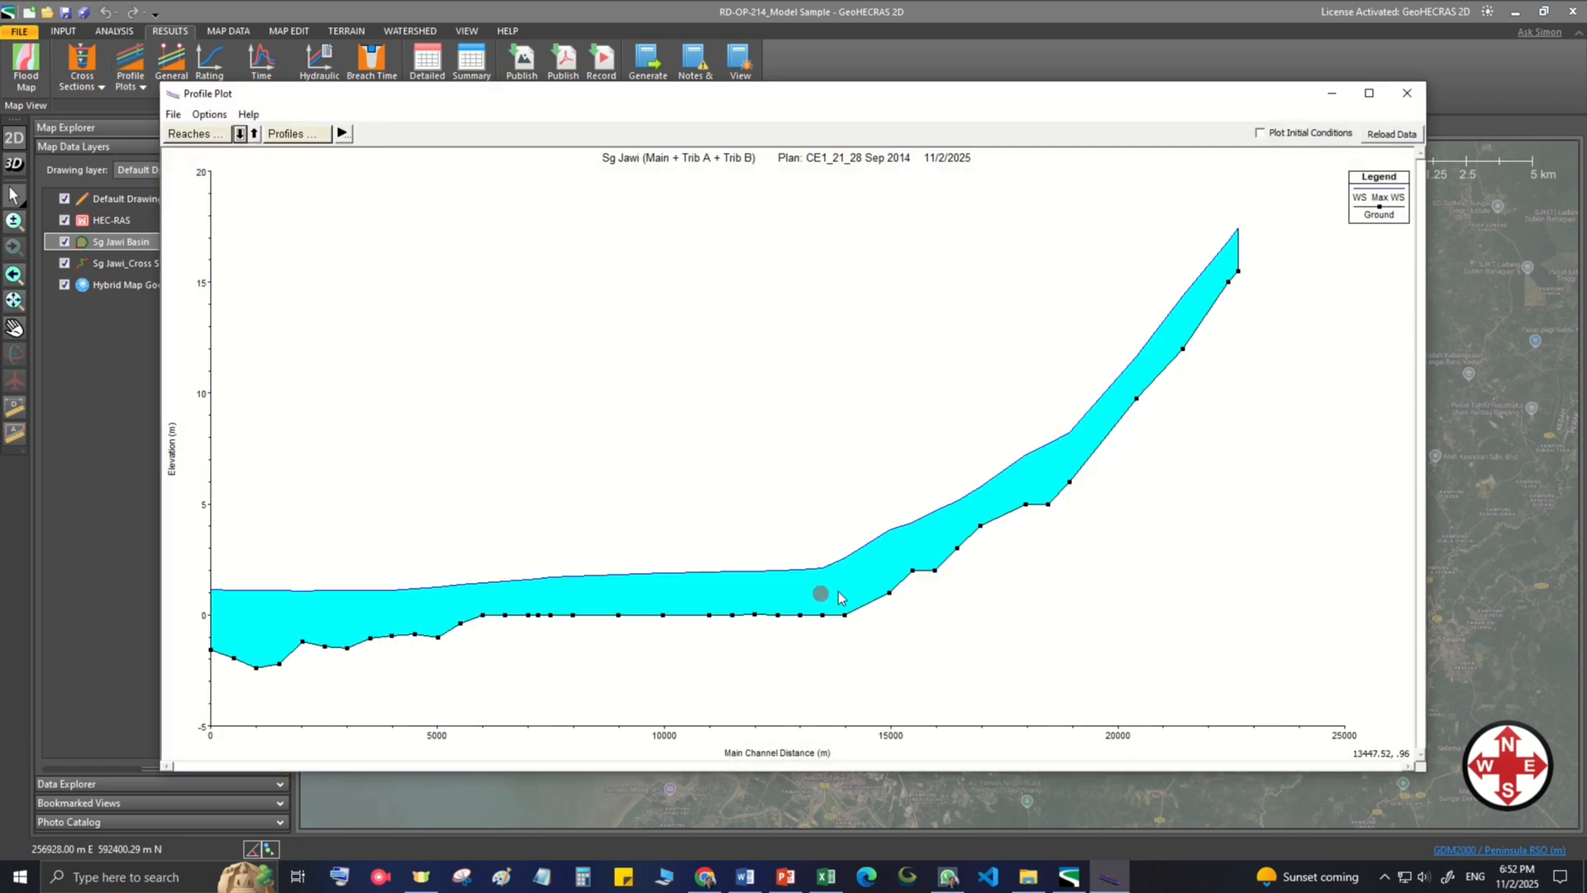
left_click(1407, 92)
Step: Plot the computed cross sections of Sg Jawi DS and step through the river stations to examine the maximum water surface
left_click(82, 70)
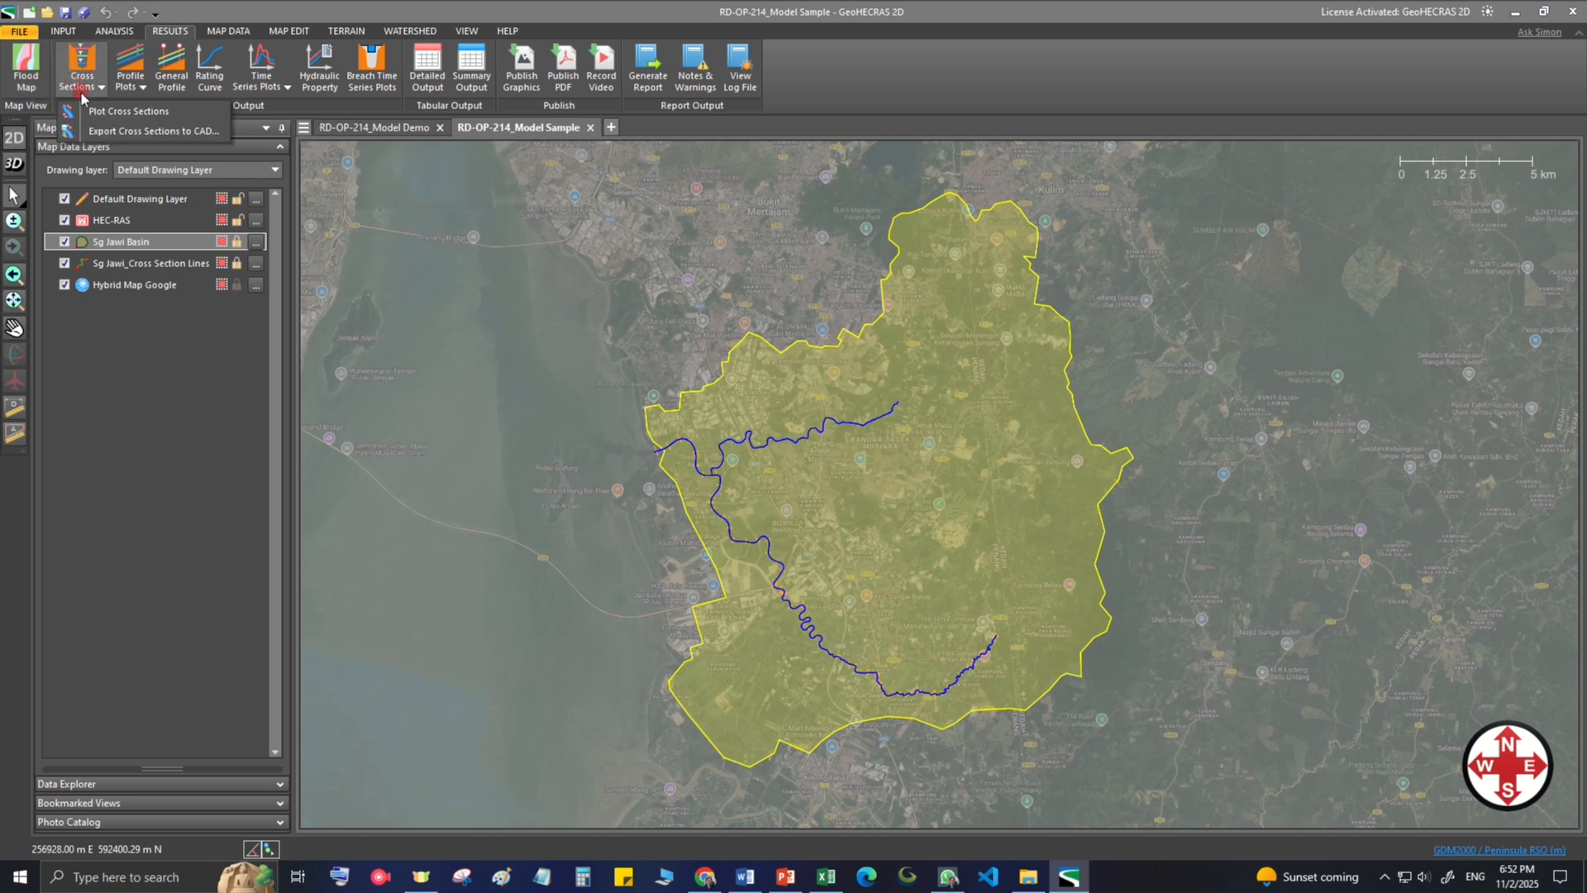
left_click(95, 114)
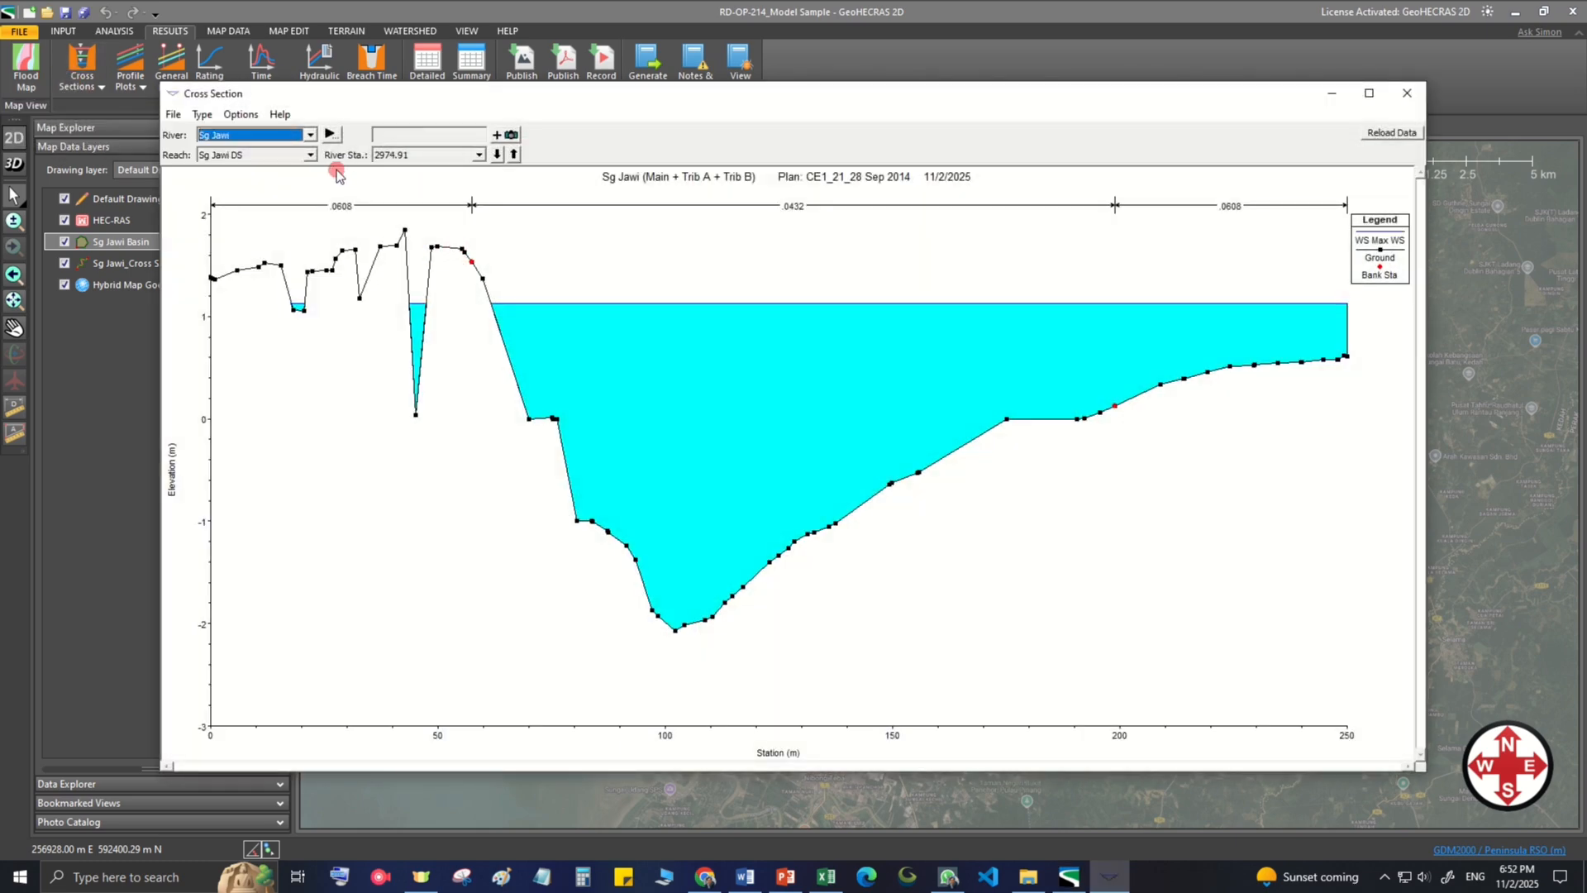
left_click(499, 155)
left_click(499, 154)
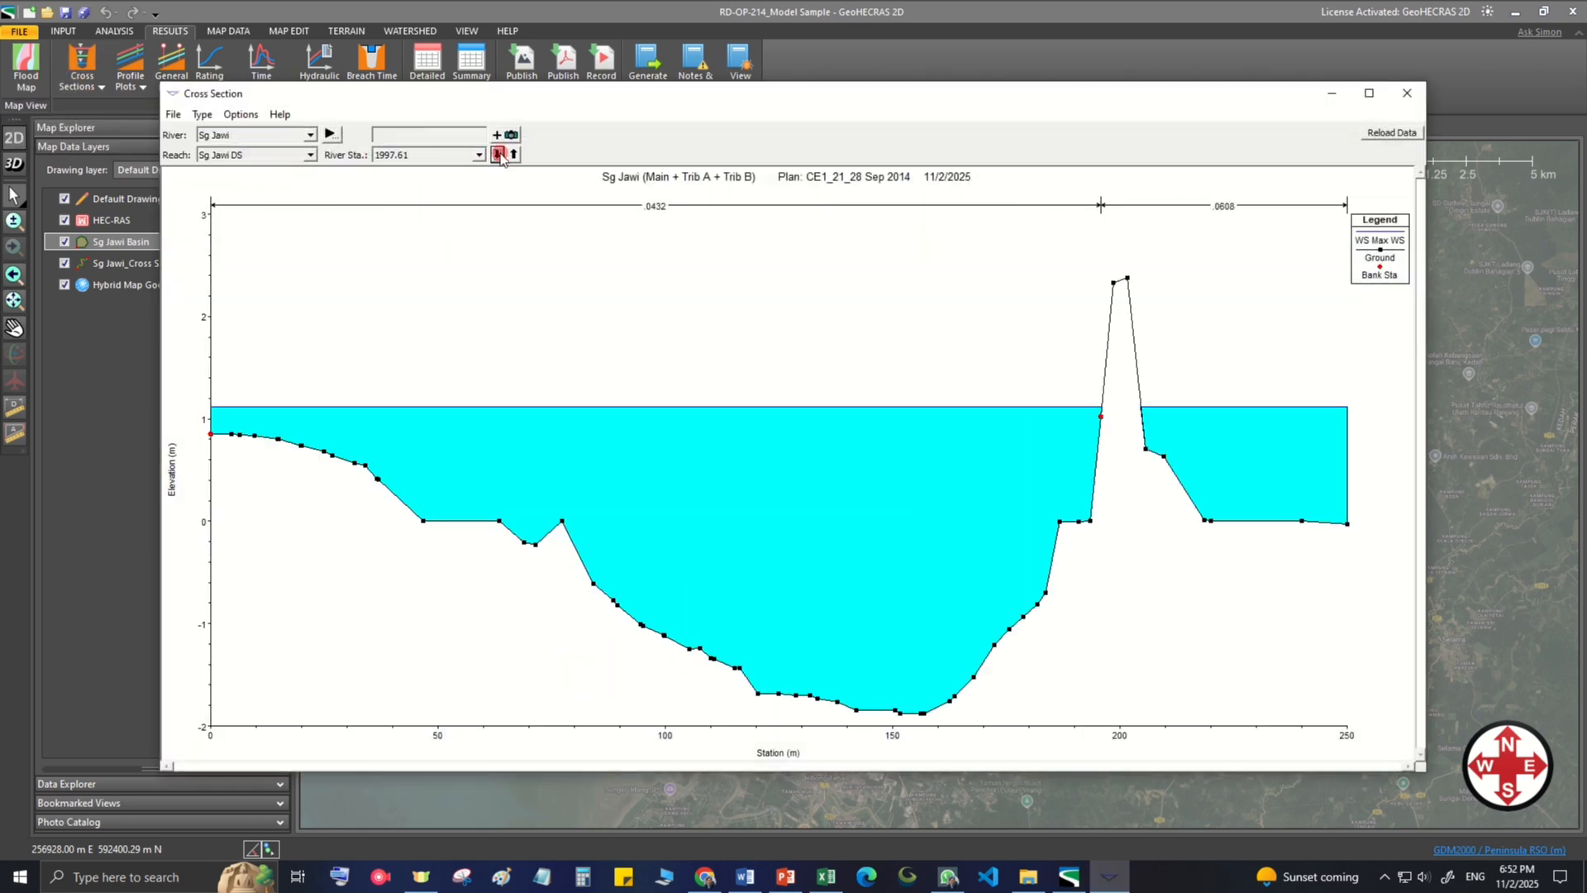
left_click(499, 154)
left_click(498, 155)
left_click(499, 154)
left_click(498, 155)
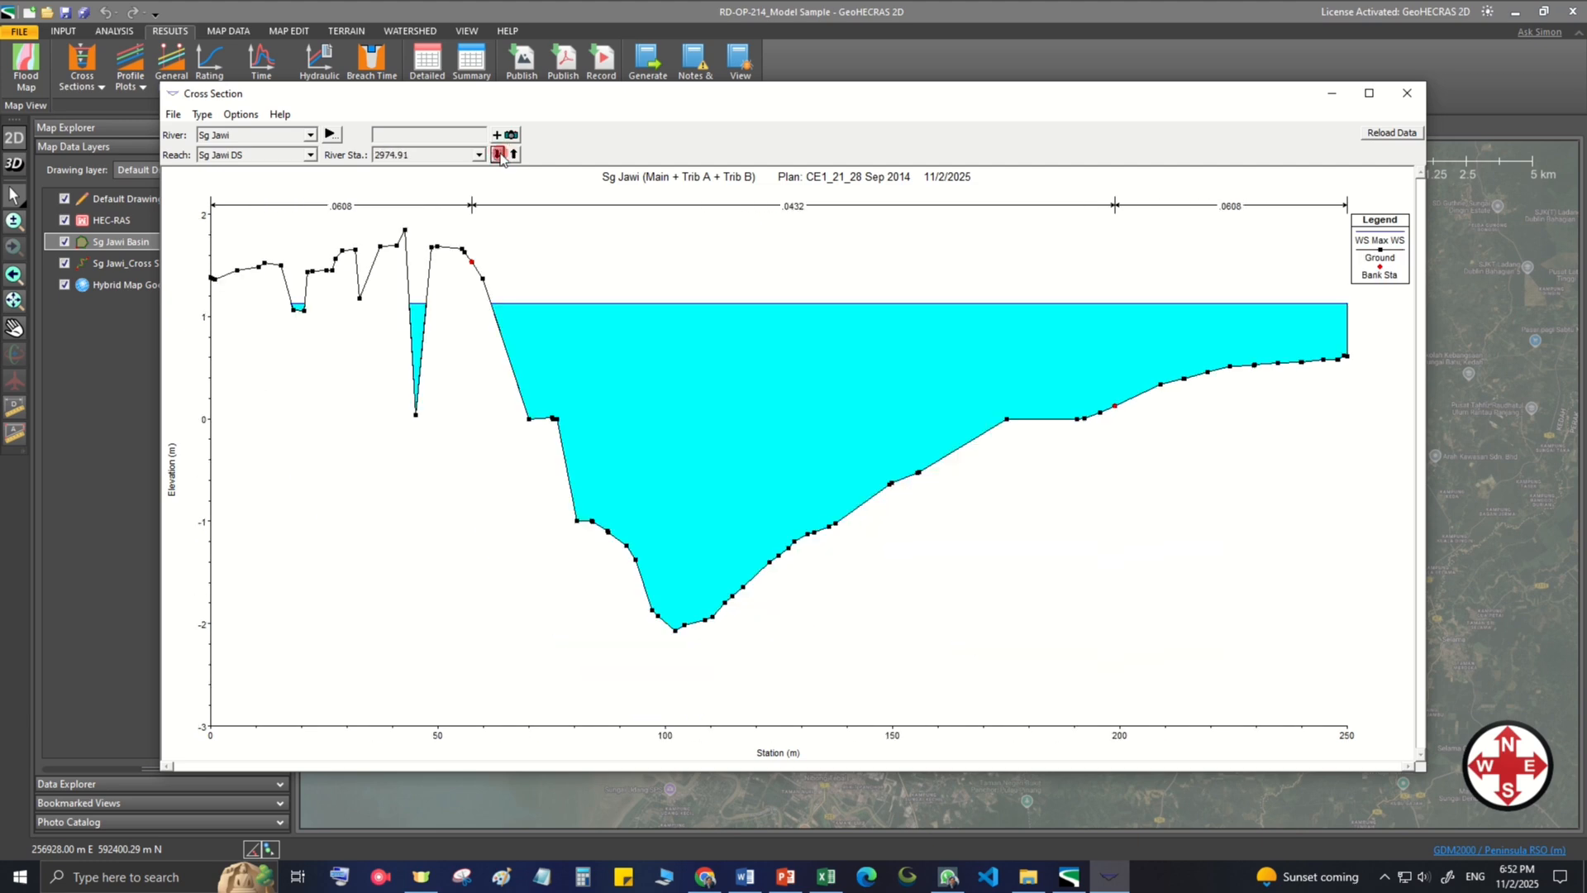
left_click(1407, 93)
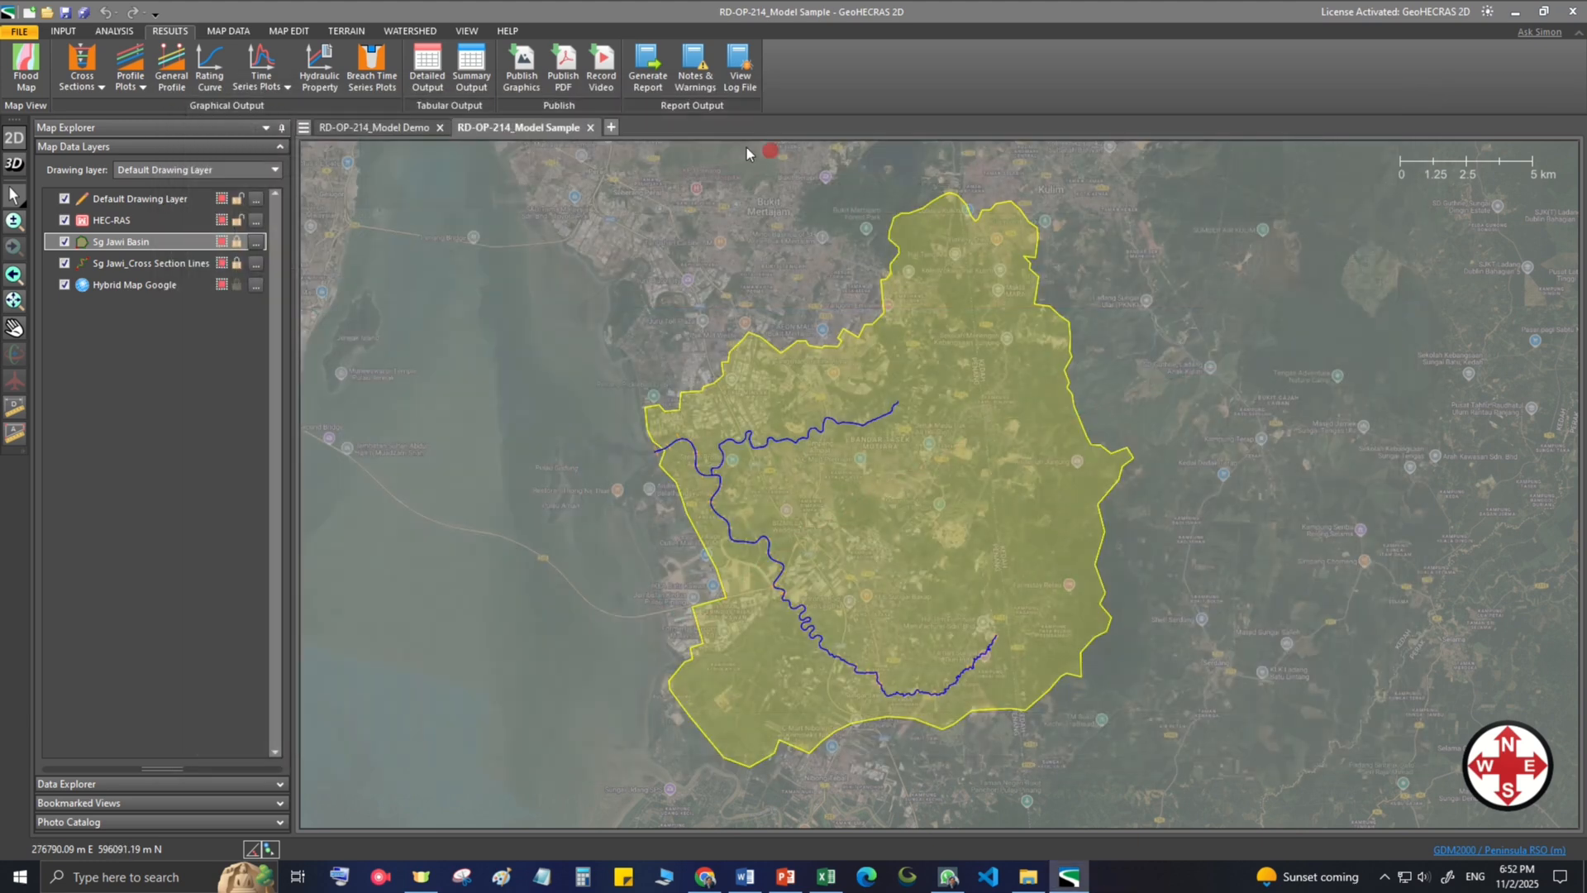
Step: Review the summary output table of the Max WS profile for the Sg Jawi US cross sections
left_click(470, 79)
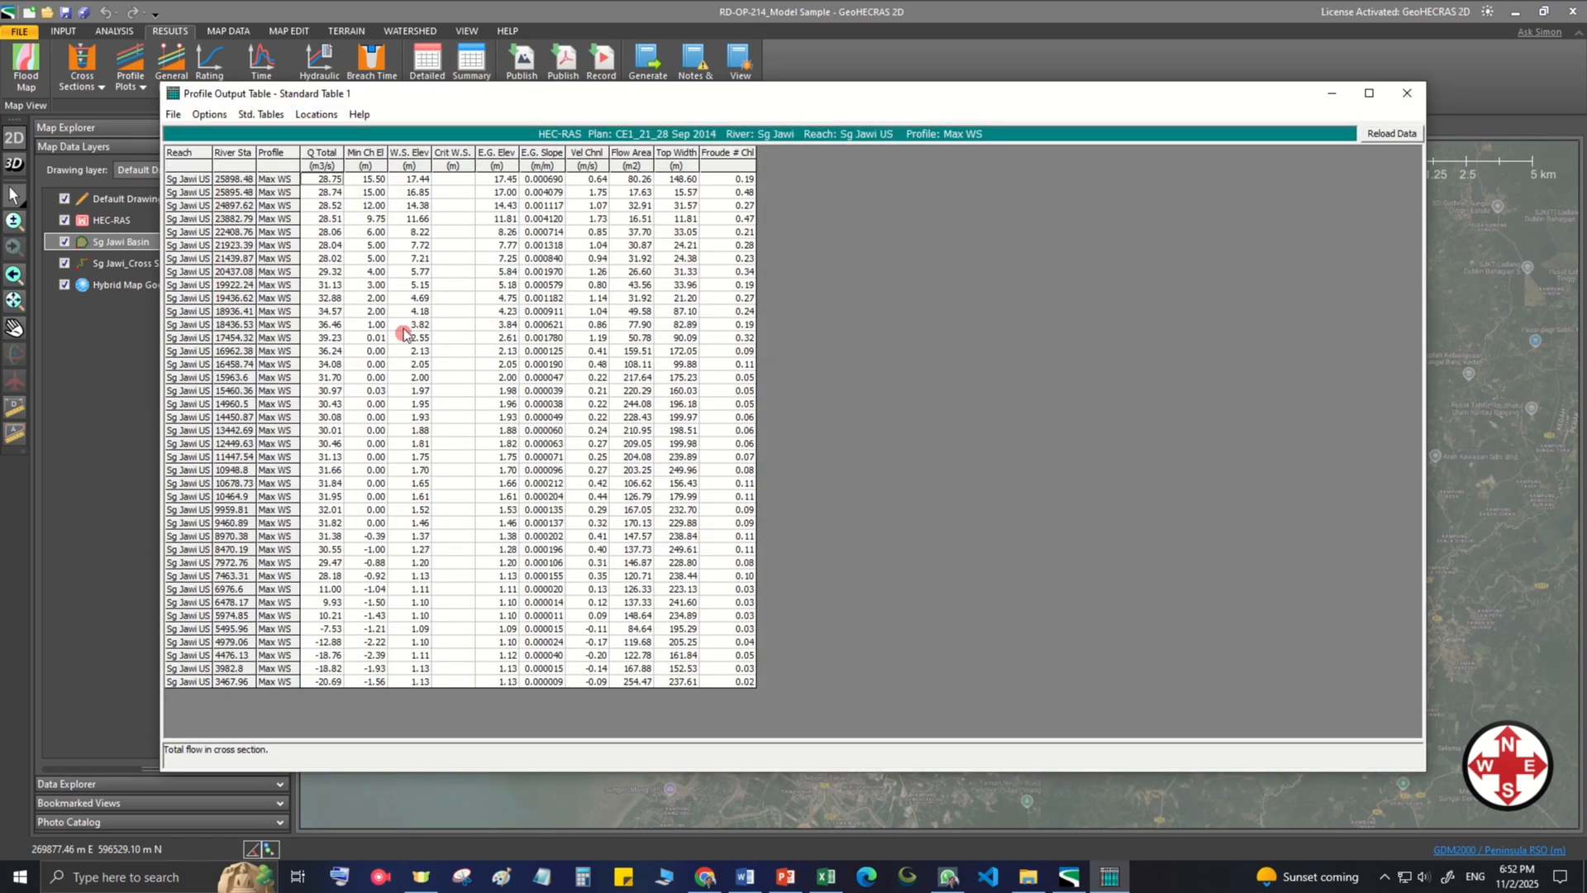
left_click(1407, 94)
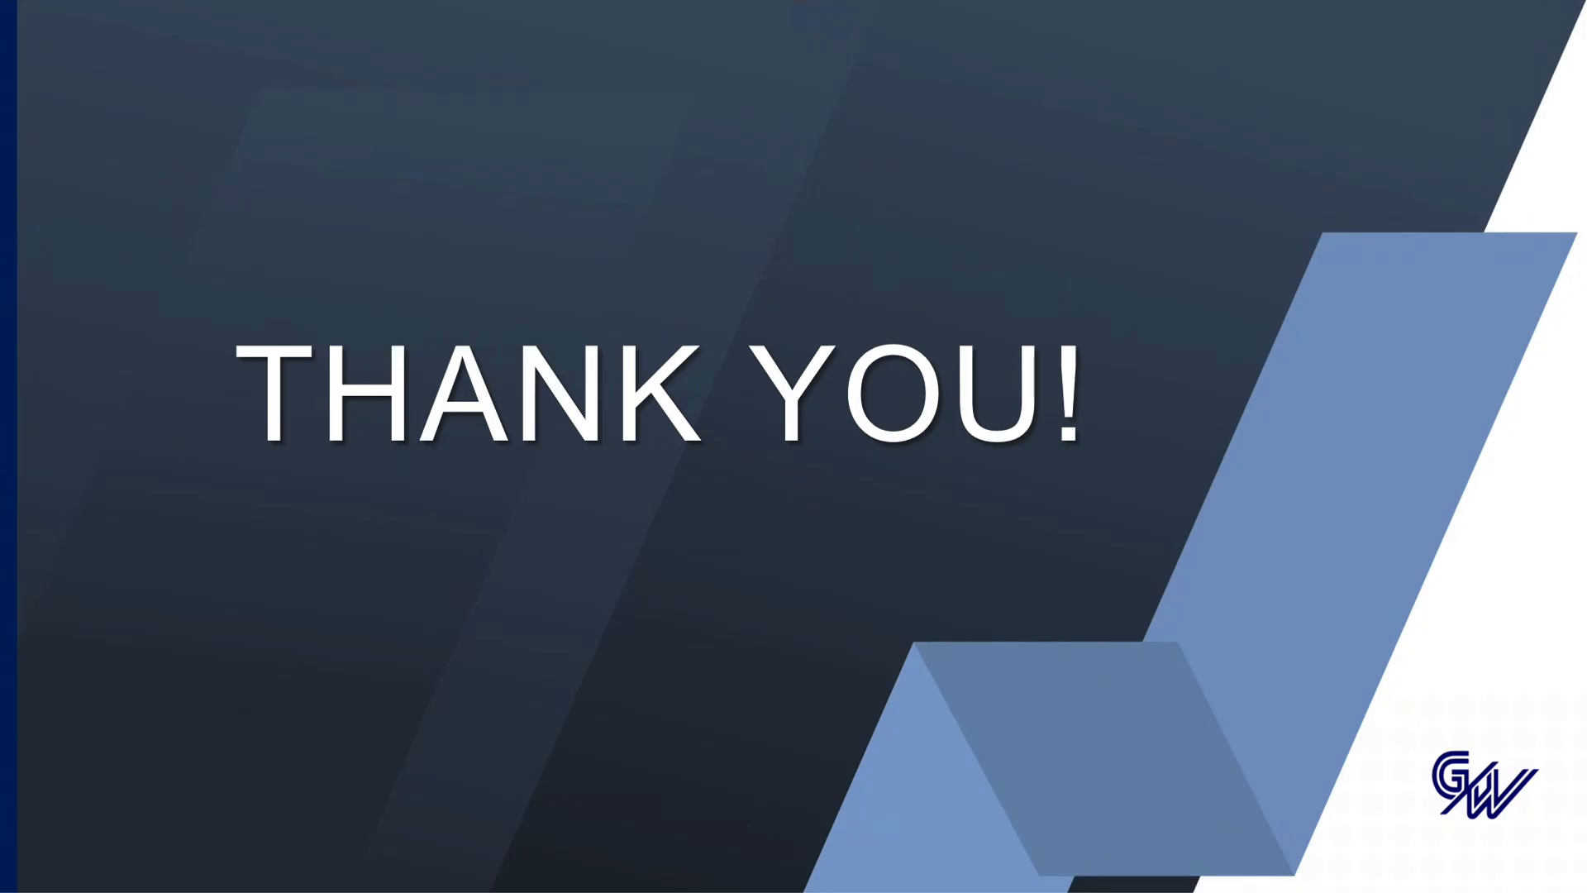